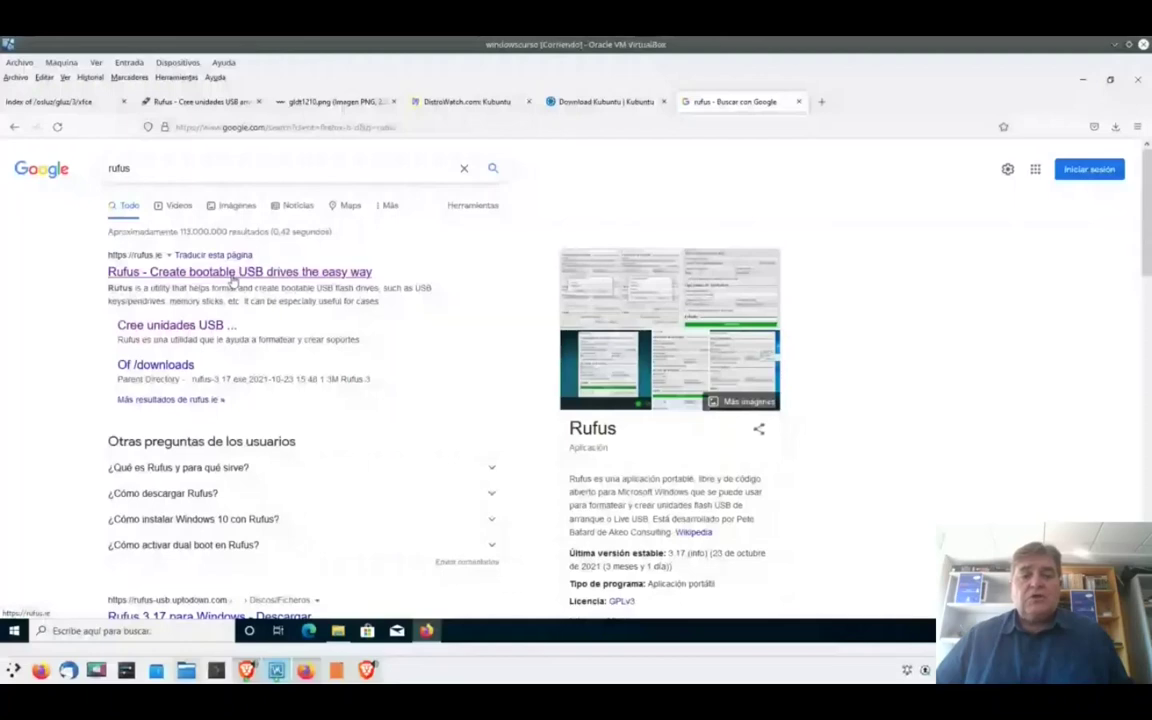
# Step: Go to rufus.ie's download section and request the Rufus 3.17 Portable file
pyautogui.click(233, 274)
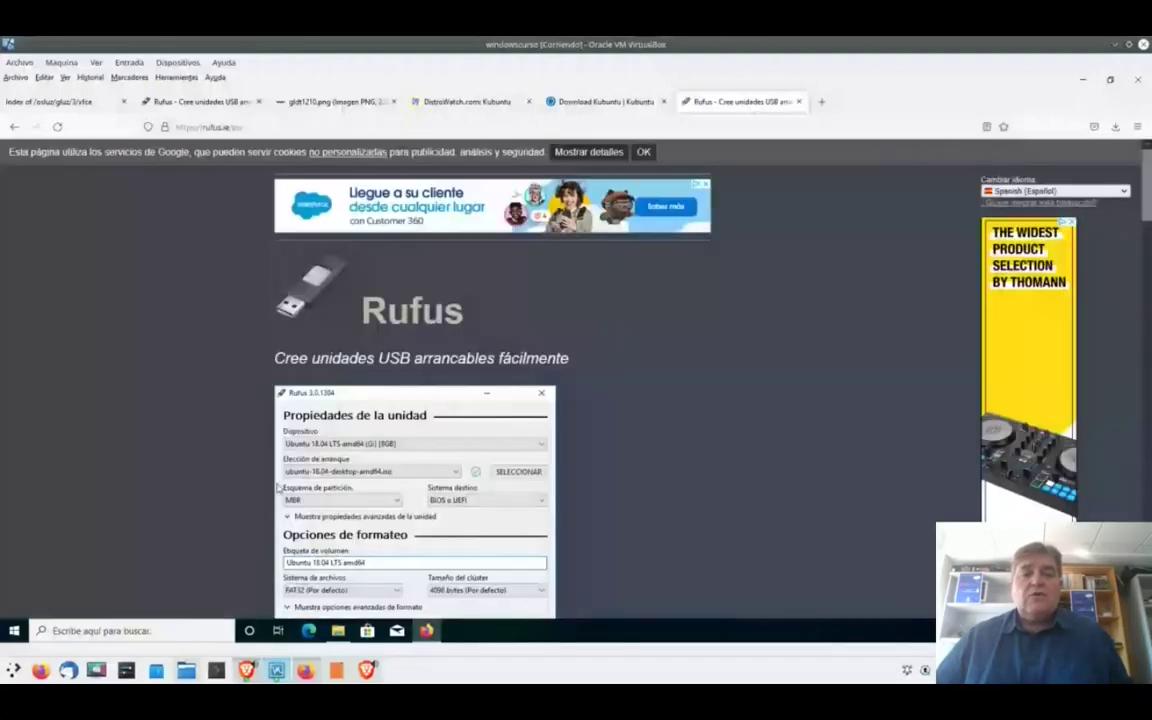
pyautogui.scroll(-3, 650, 360)
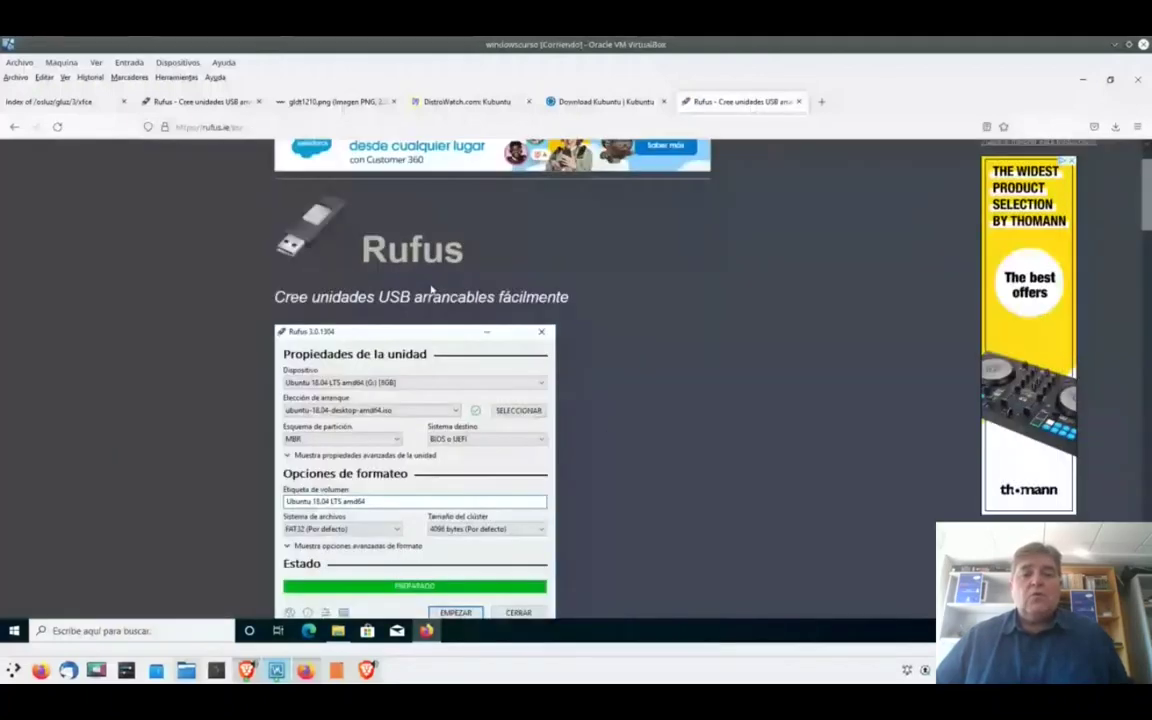
pyautogui.scroll(-1, 740, 290)
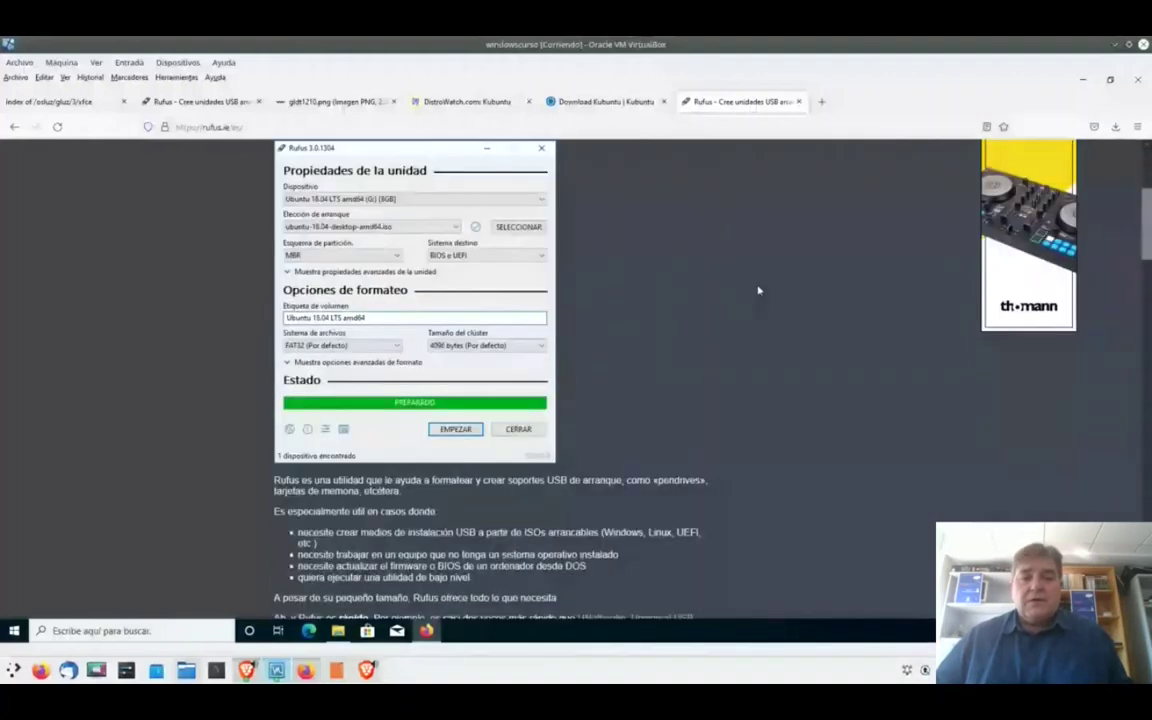
pyautogui.scroll(-2, 758, 290)
pyautogui.scroll(-1, 786, 293)
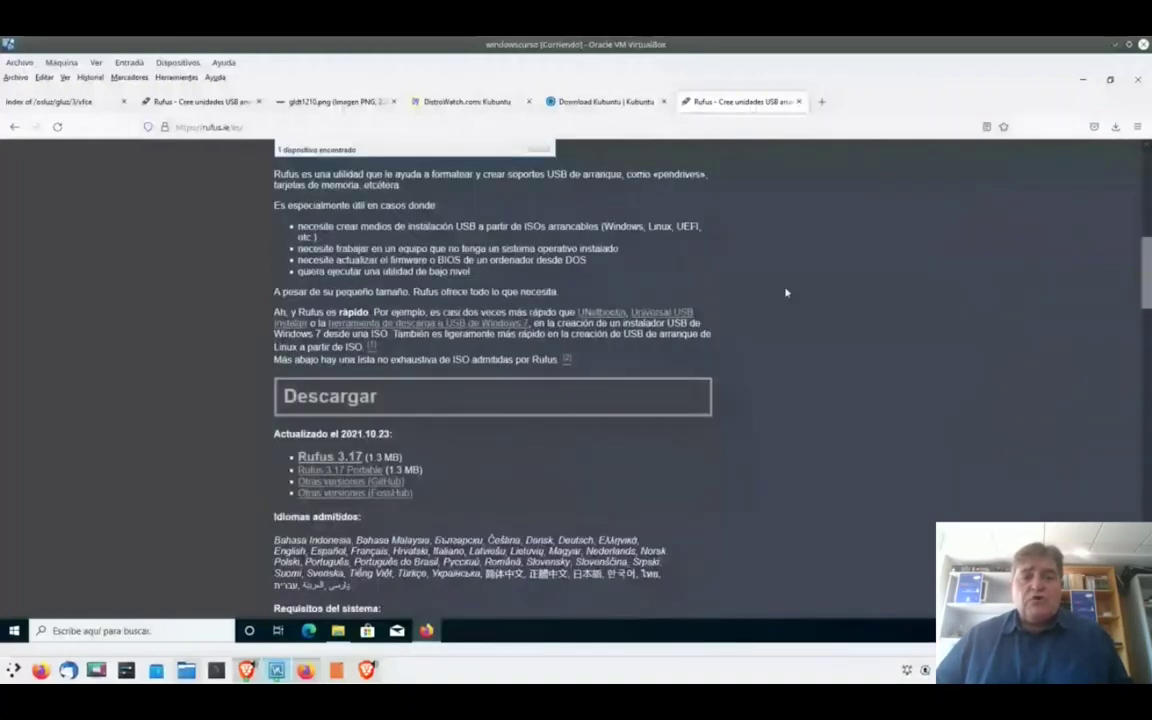
pyautogui.scroll(-1, 786, 293)
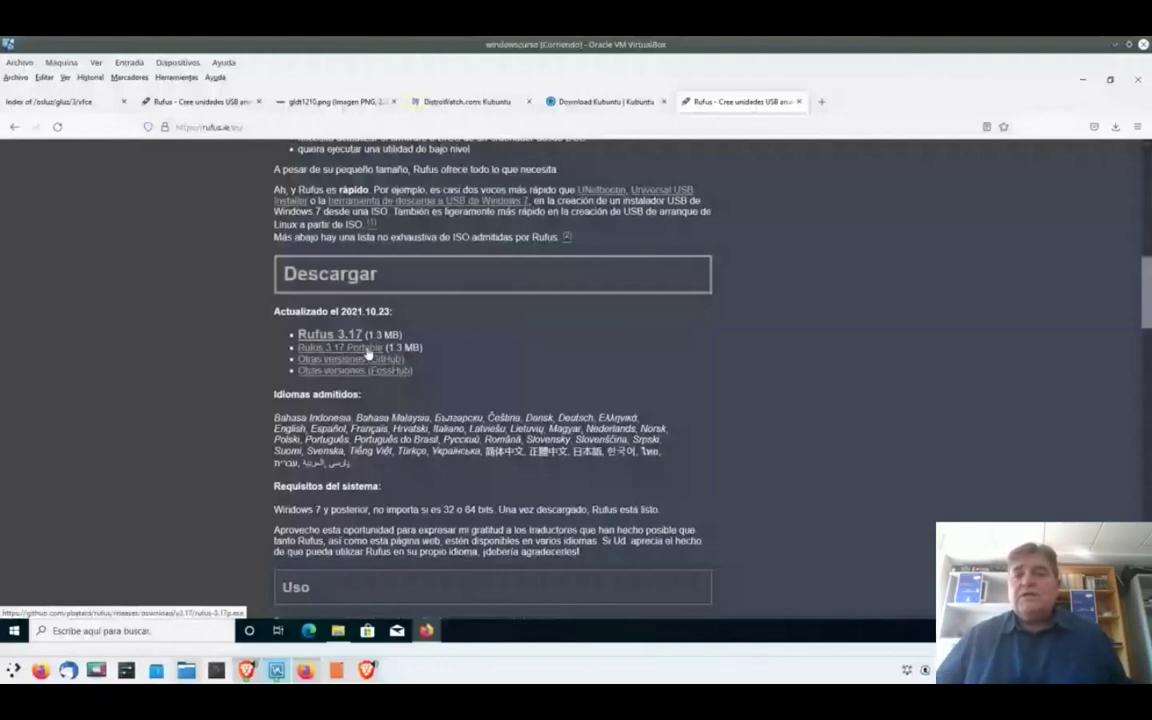
pyautogui.click(368, 349)
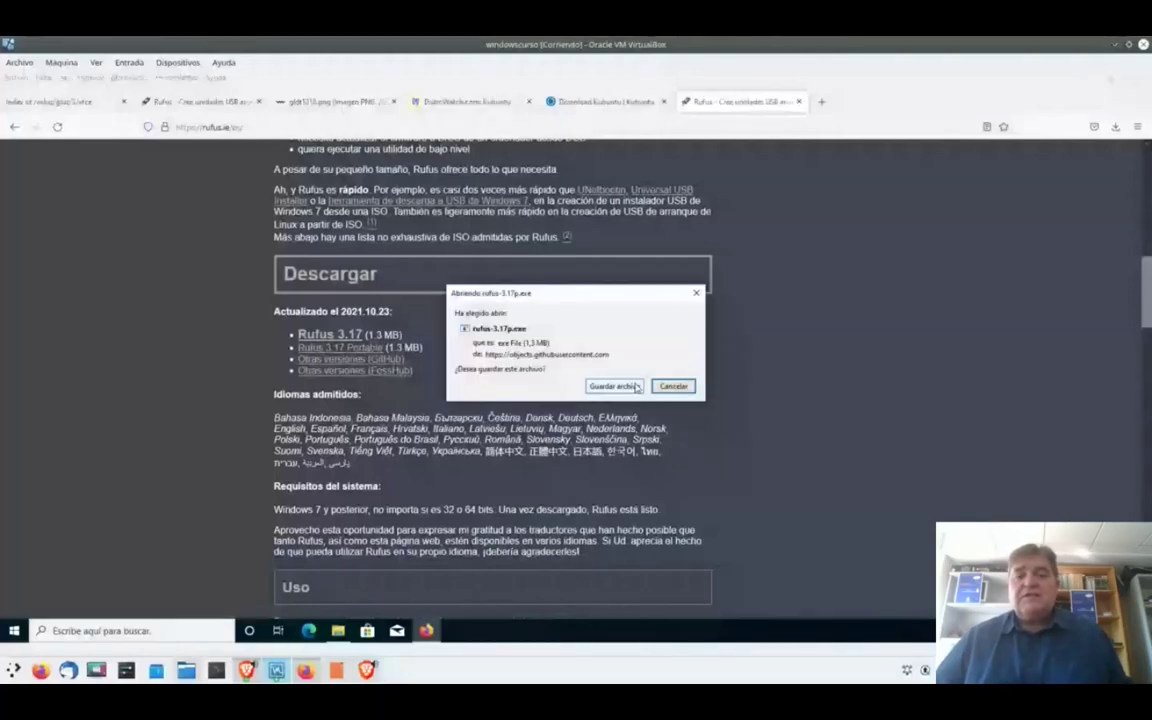
# Step: Save rufus-3.17p.exe to disk and minimize Firefox to reveal the desktop
pyautogui.click(636, 387)
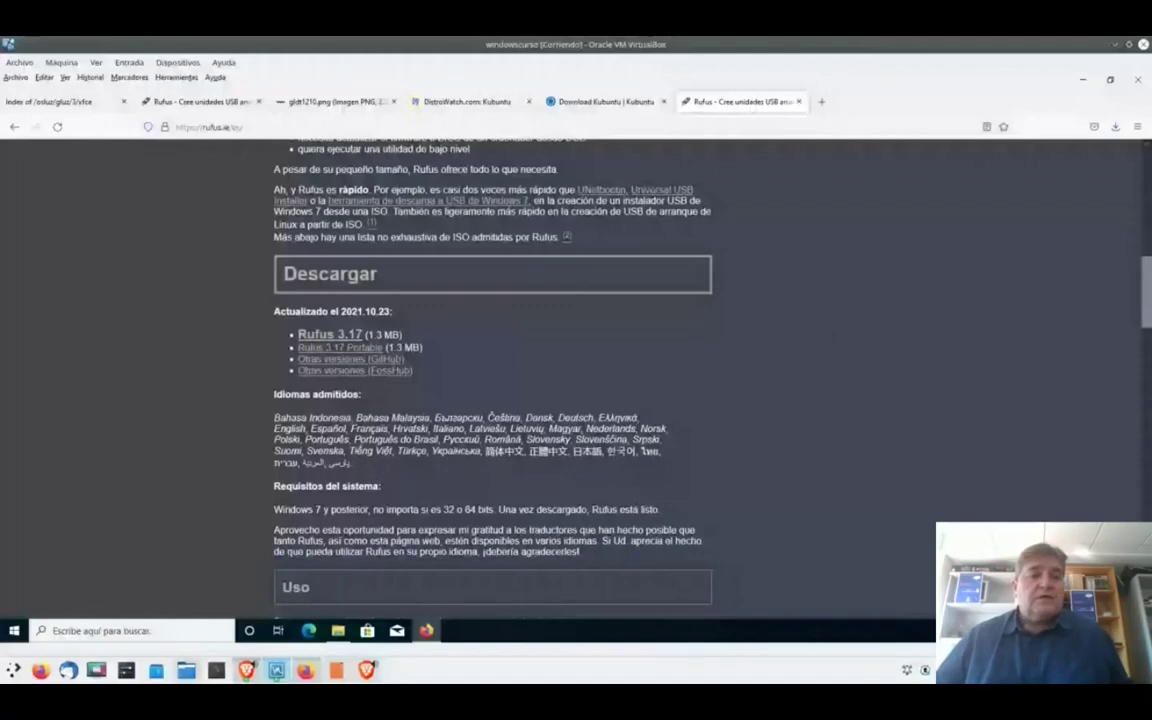
pyautogui.press('super+d')
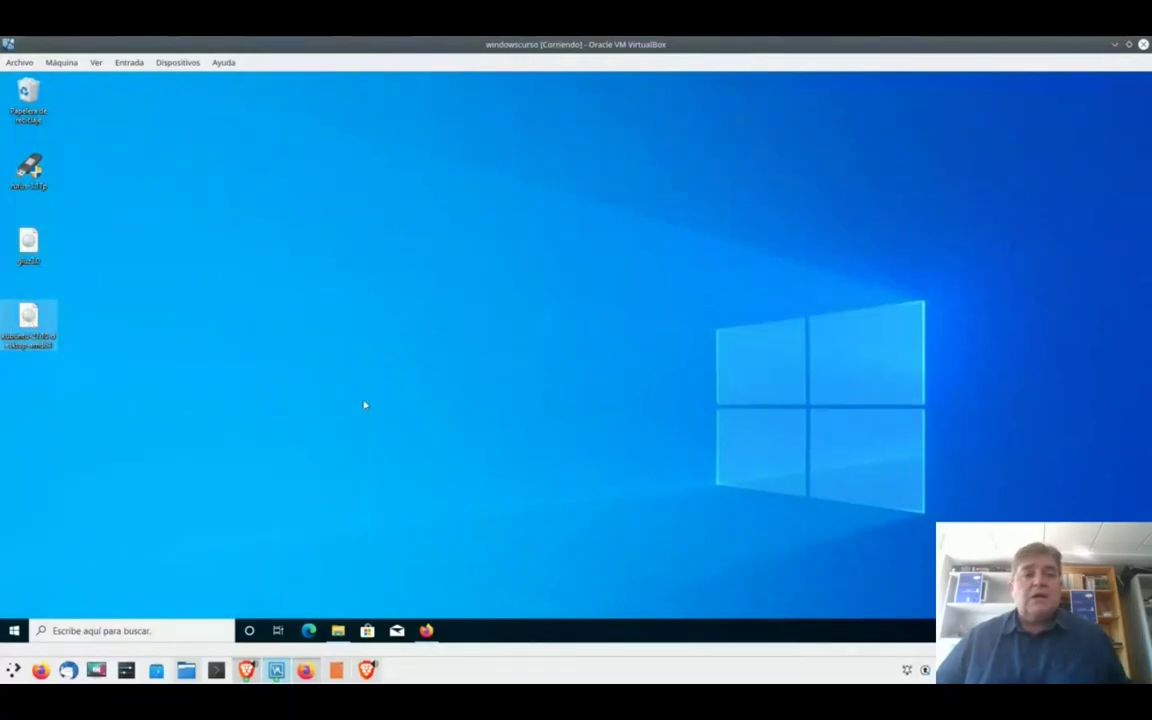
# Step: Launch the portable Rufus from the desktop, approve the UAC prompt and skip the update check
pyautogui.click(31, 172)
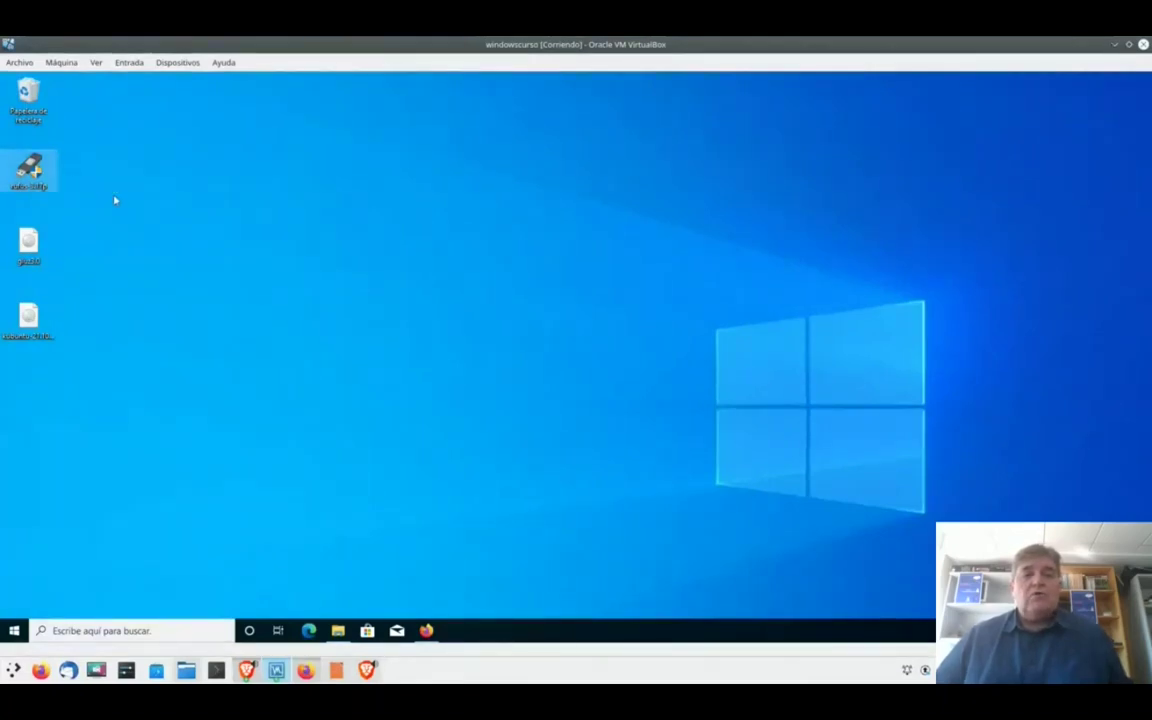
pyautogui.doubleClick(29, 168)
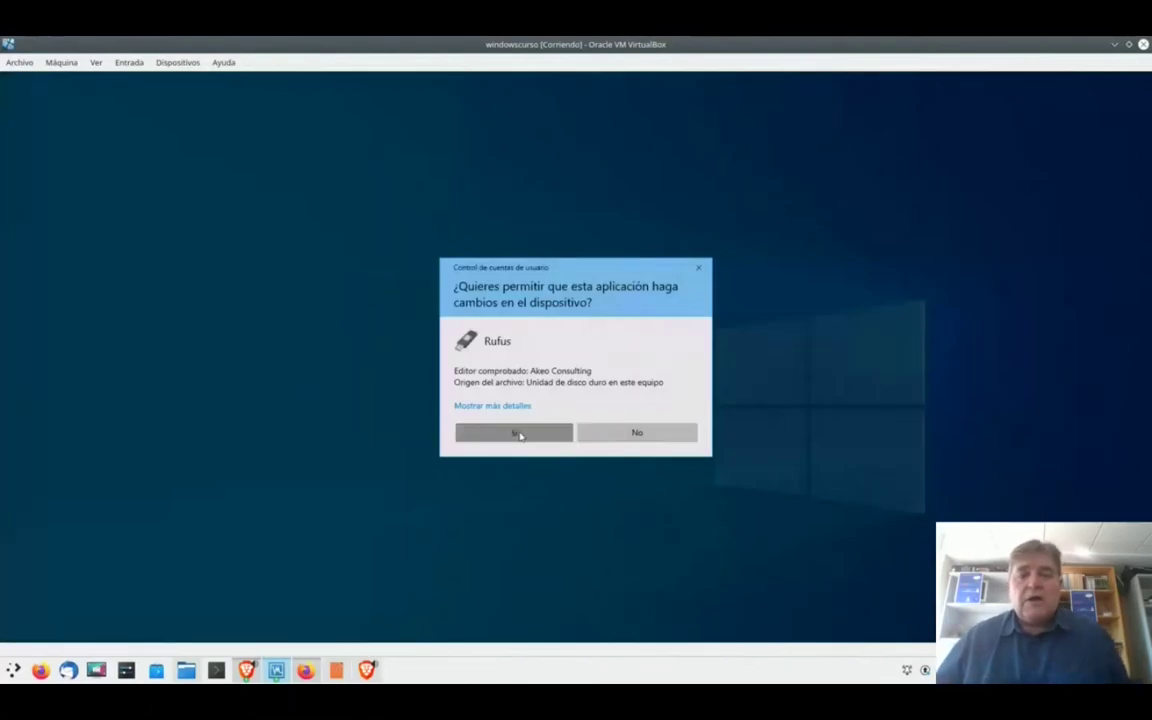
pyautogui.click(517, 433)
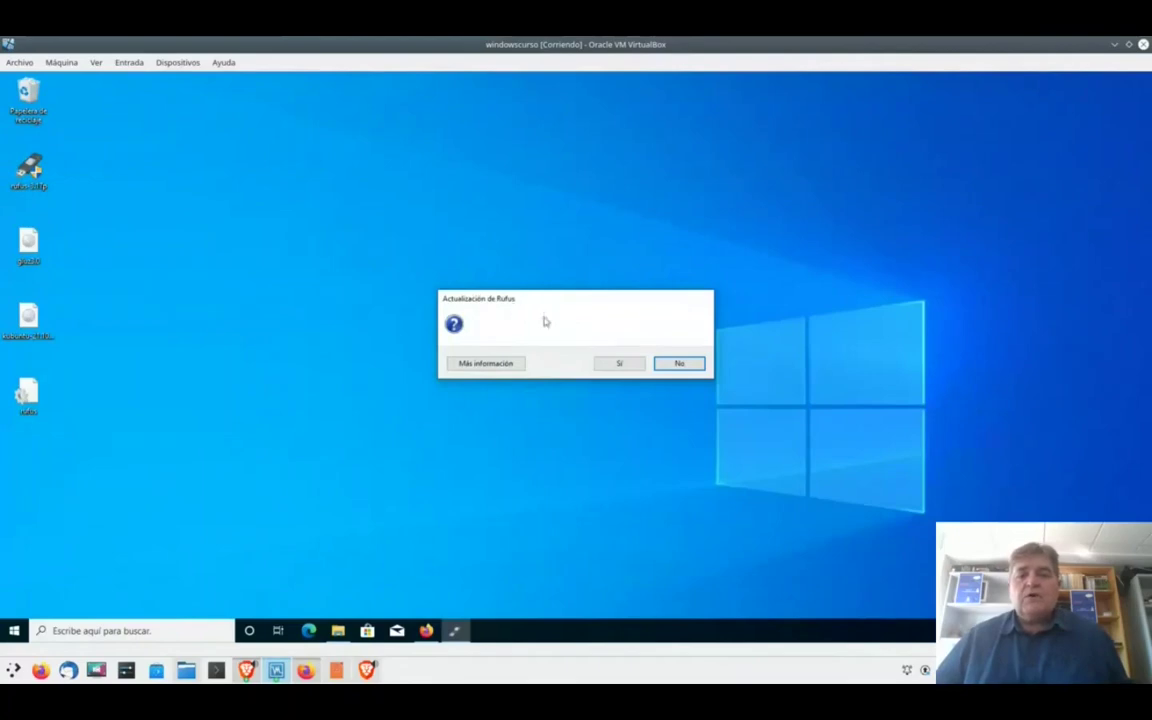
pyautogui.click(688, 364)
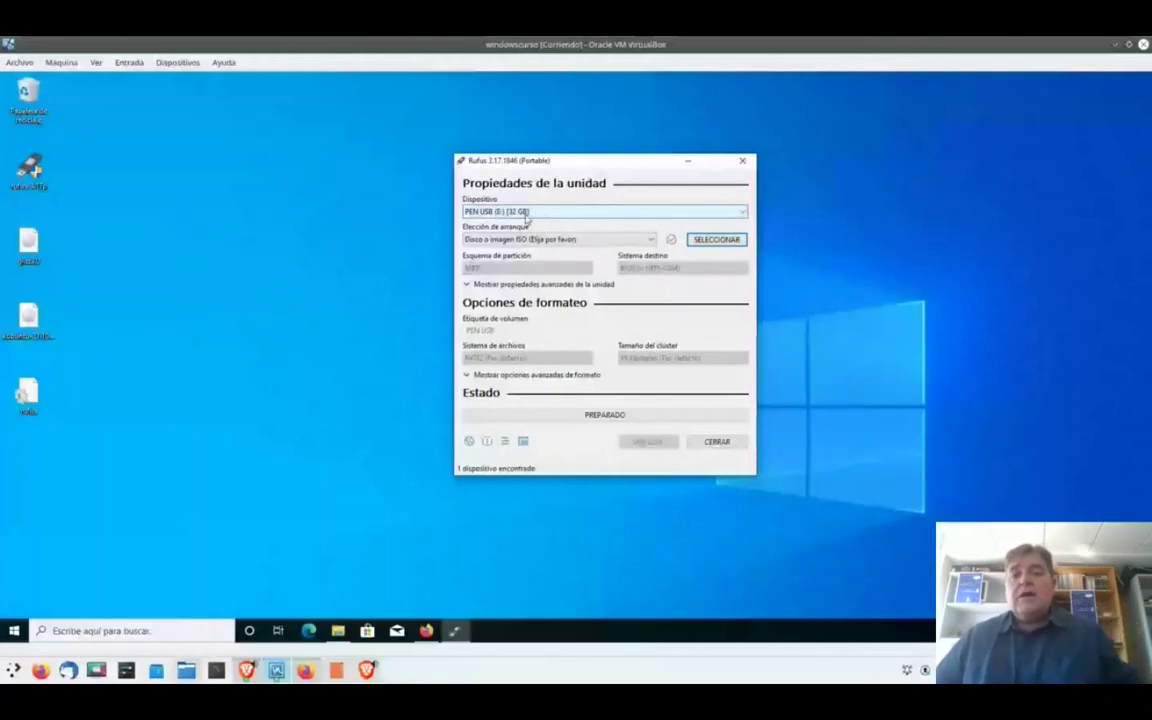
# Step: Target the 32 GB PEN USB (E:) drive and load kubuntu-21.10-desktop-amd64.iso from Escritorio
pyautogui.click(742, 213)
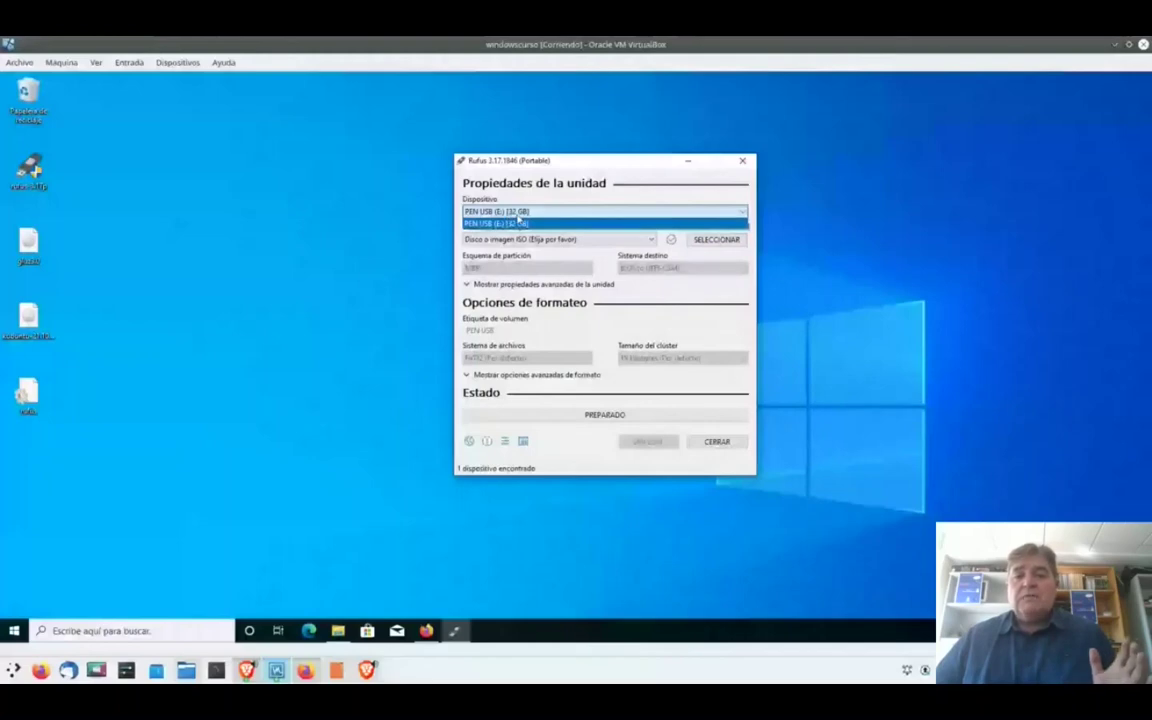
pyautogui.click(519, 222)
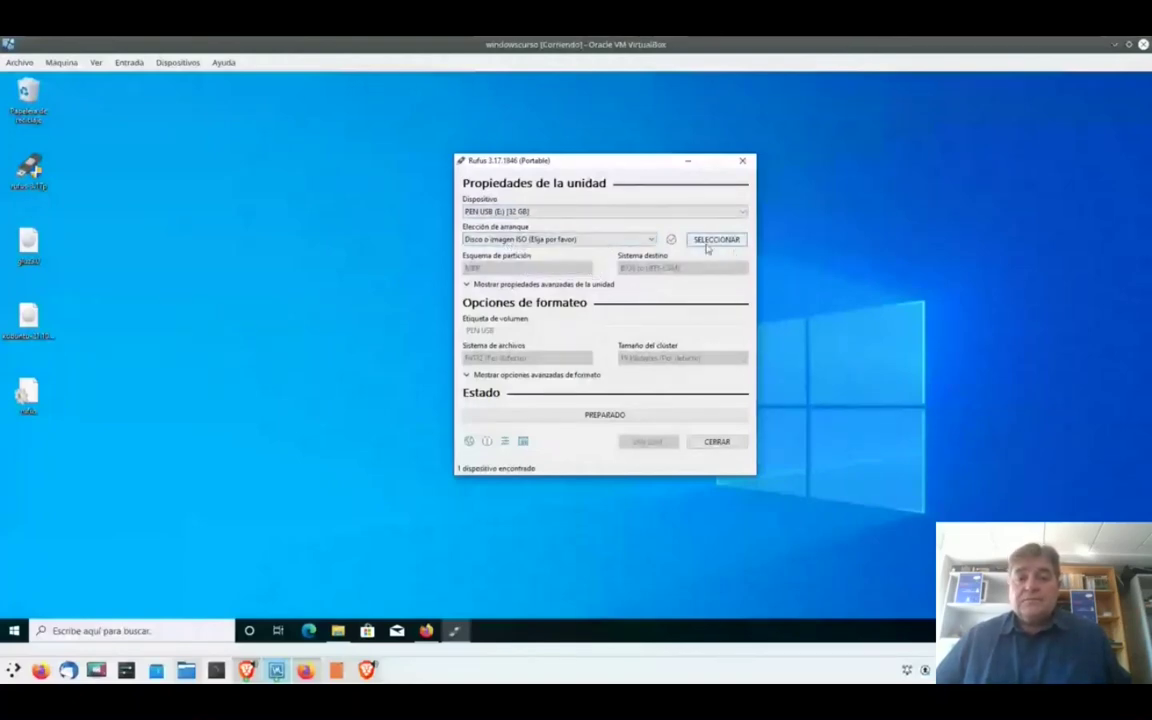
pyautogui.click(714, 240)
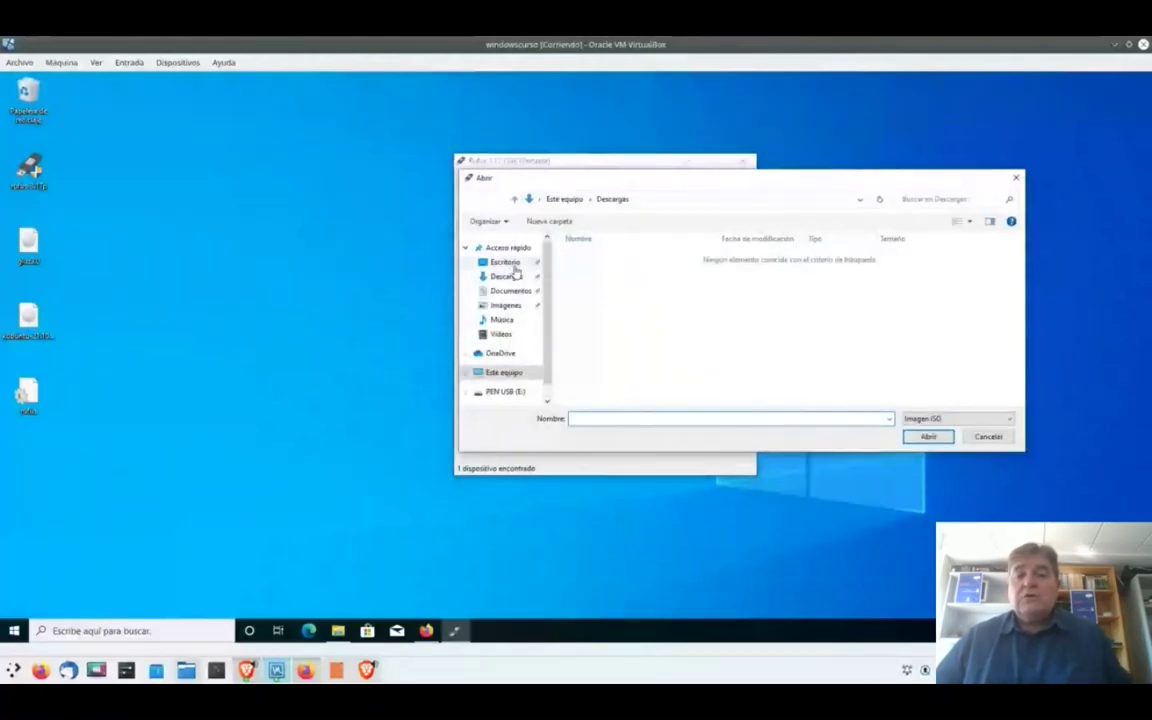
pyautogui.click(510, 263)
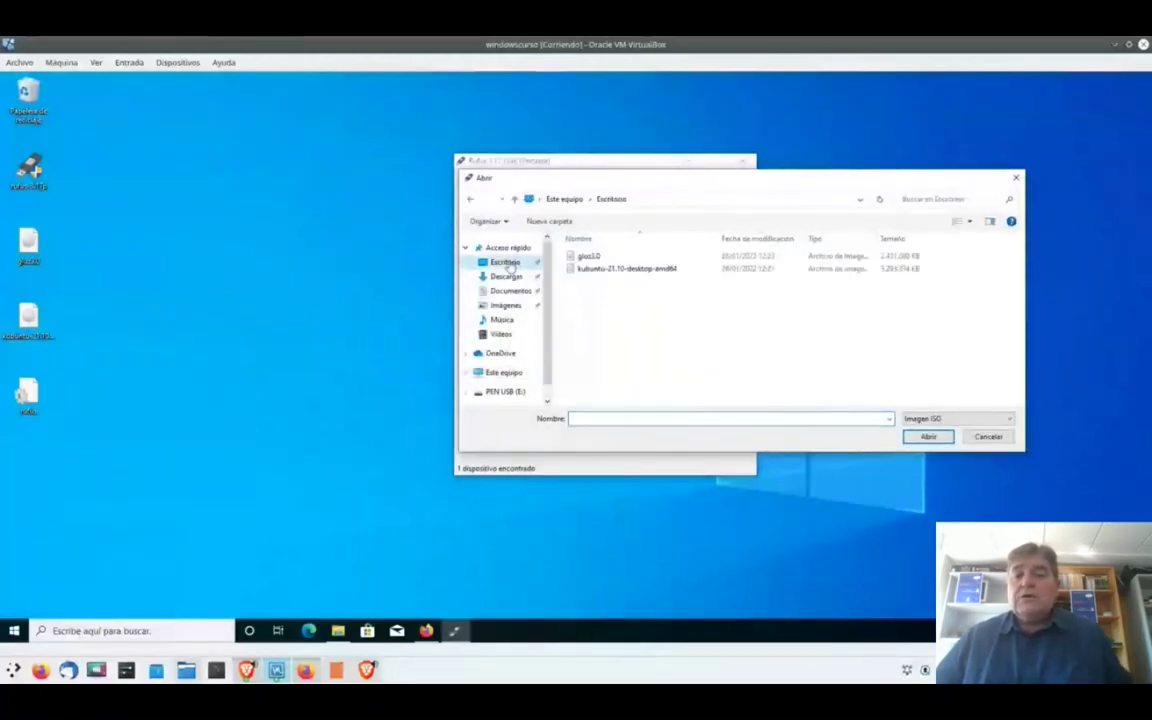
pyautogui.click(601, 272)
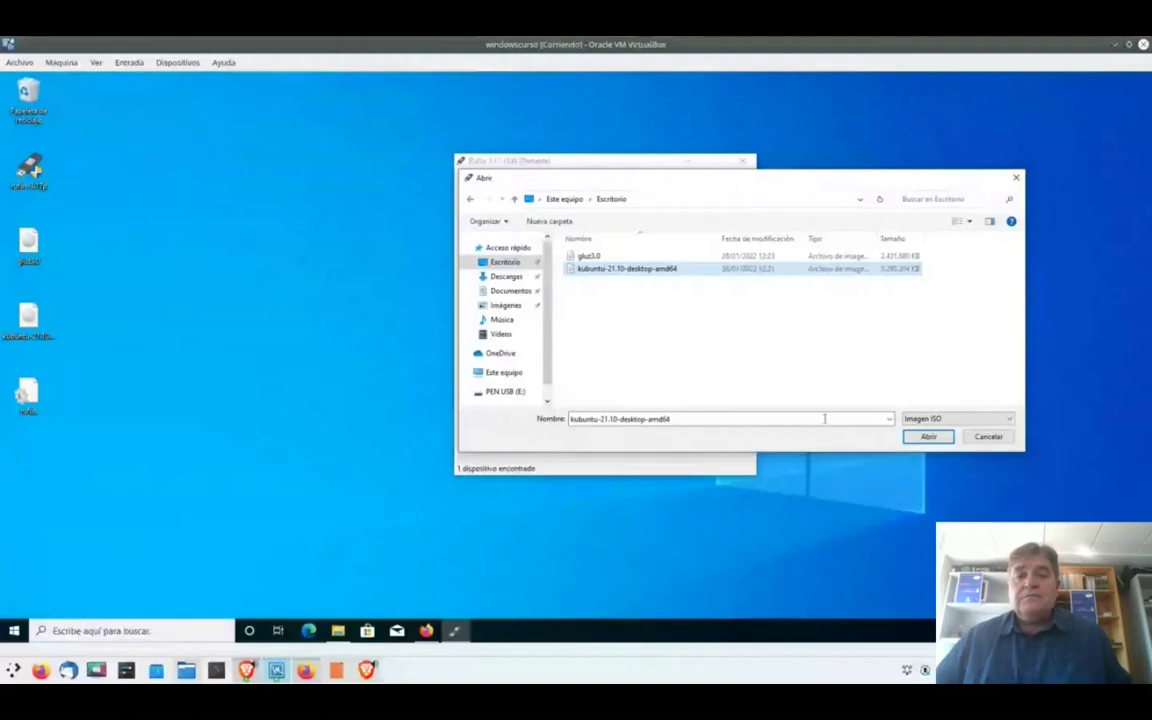
pyautogui.click(928, 438)
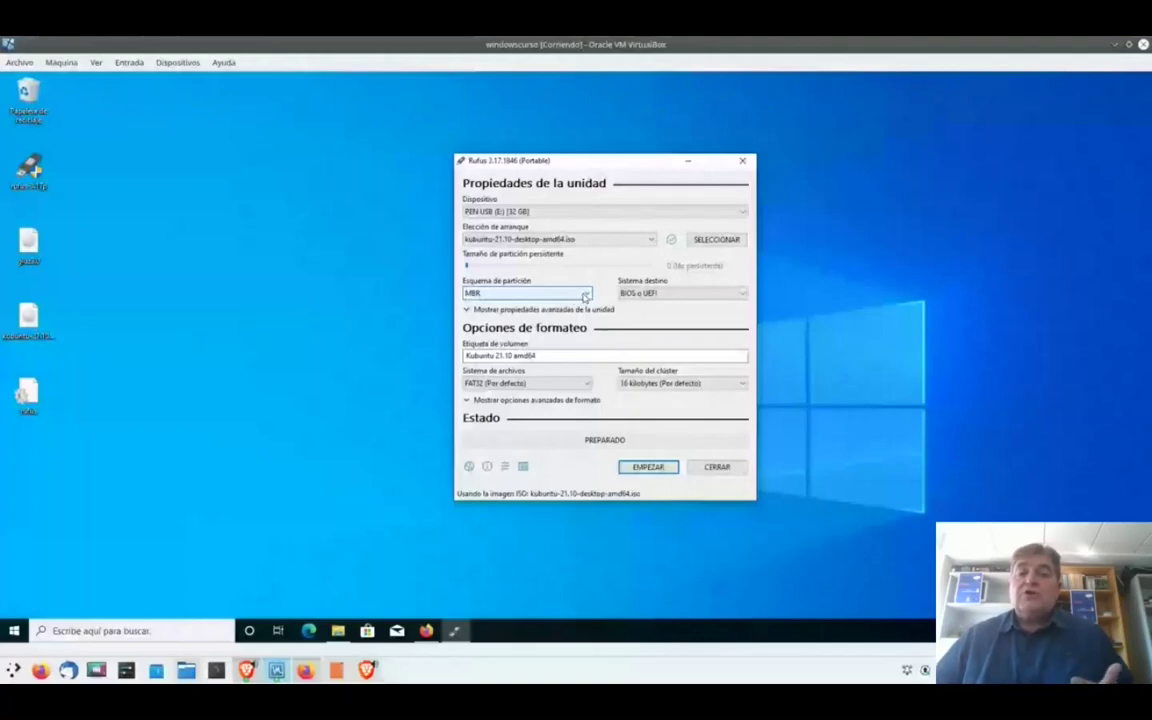
# Step: Keep the MBR partition scheme and start writing the Kubuntu image to the drive
pyautogui.click(588, 296)
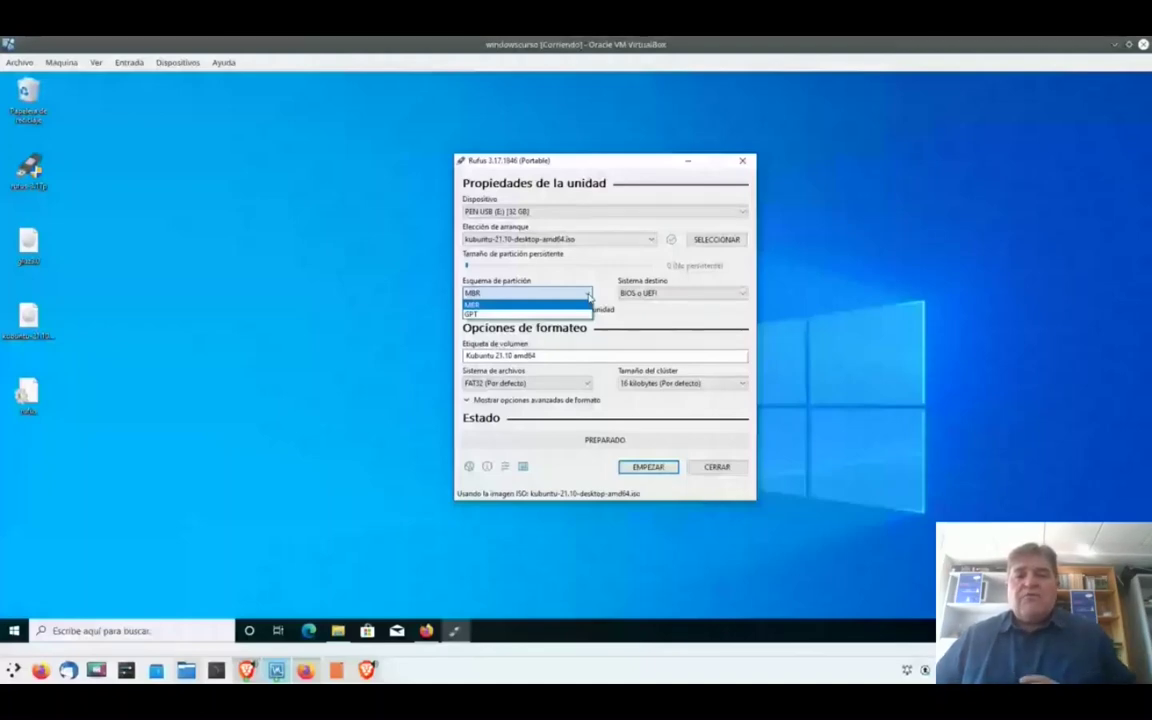
pyautogui.click(589, 297)
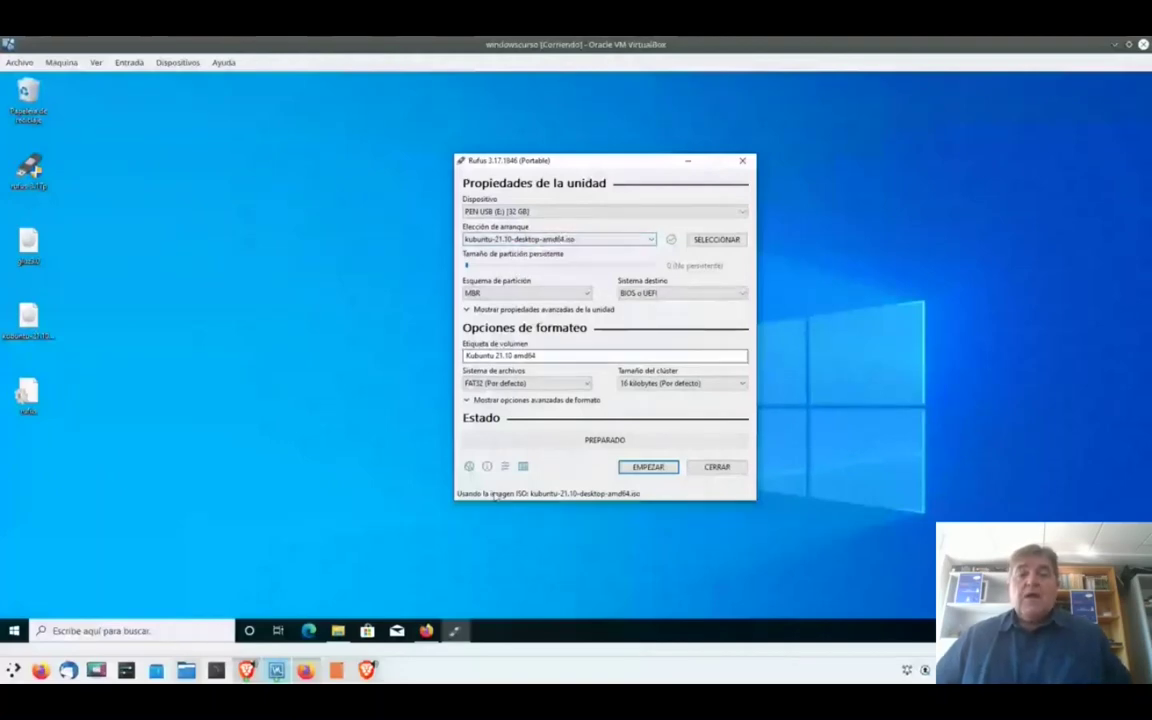
pyautogui.click(647, 468)
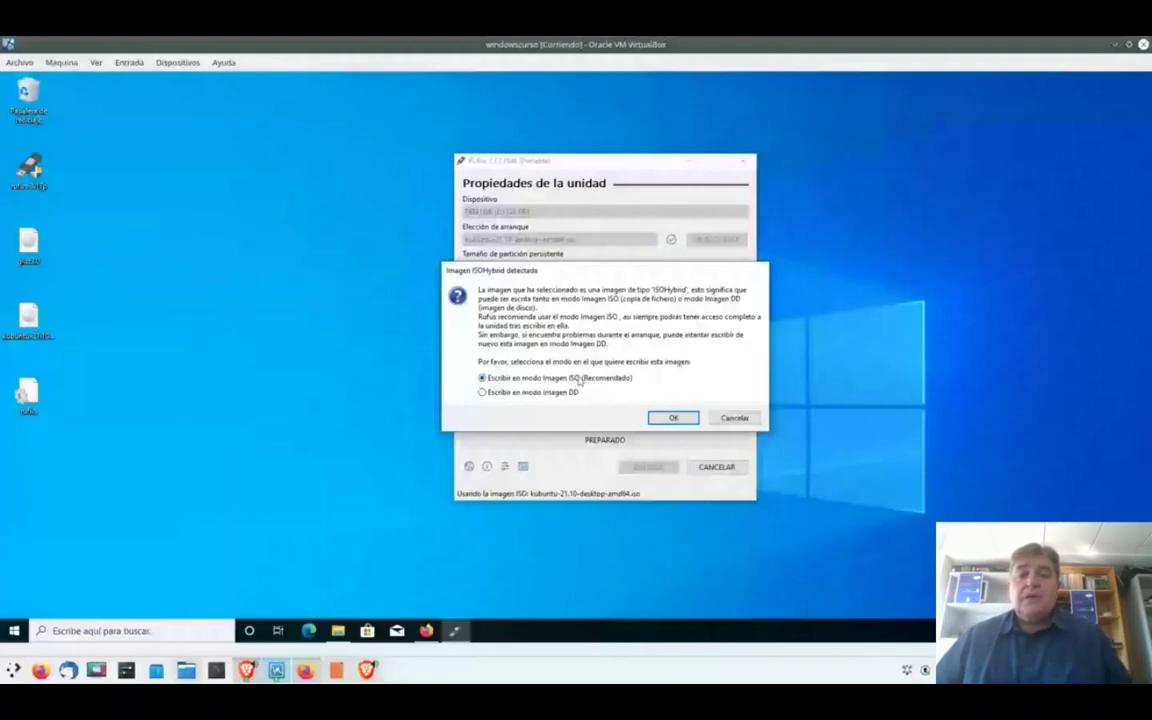
# Step: Choose recommended ISO Image mode, allow the Grub download and accept erasing the pen drive
pyautogui.click(674, 418)
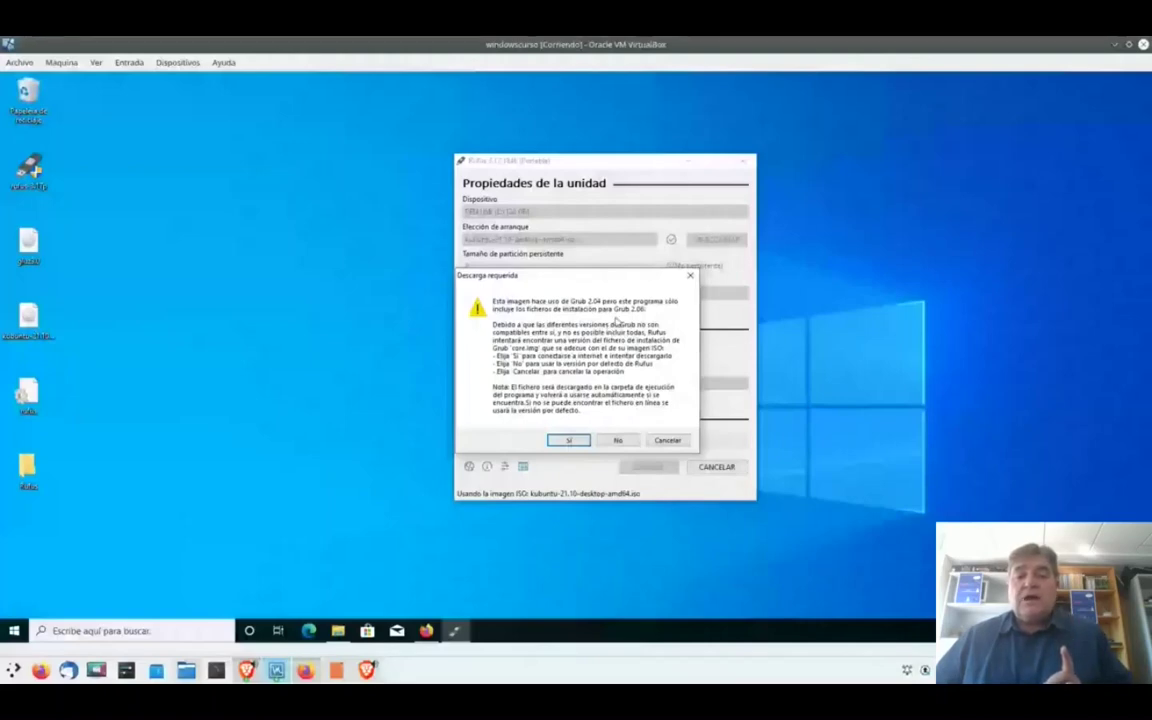
pyautogui.click(569, 441)
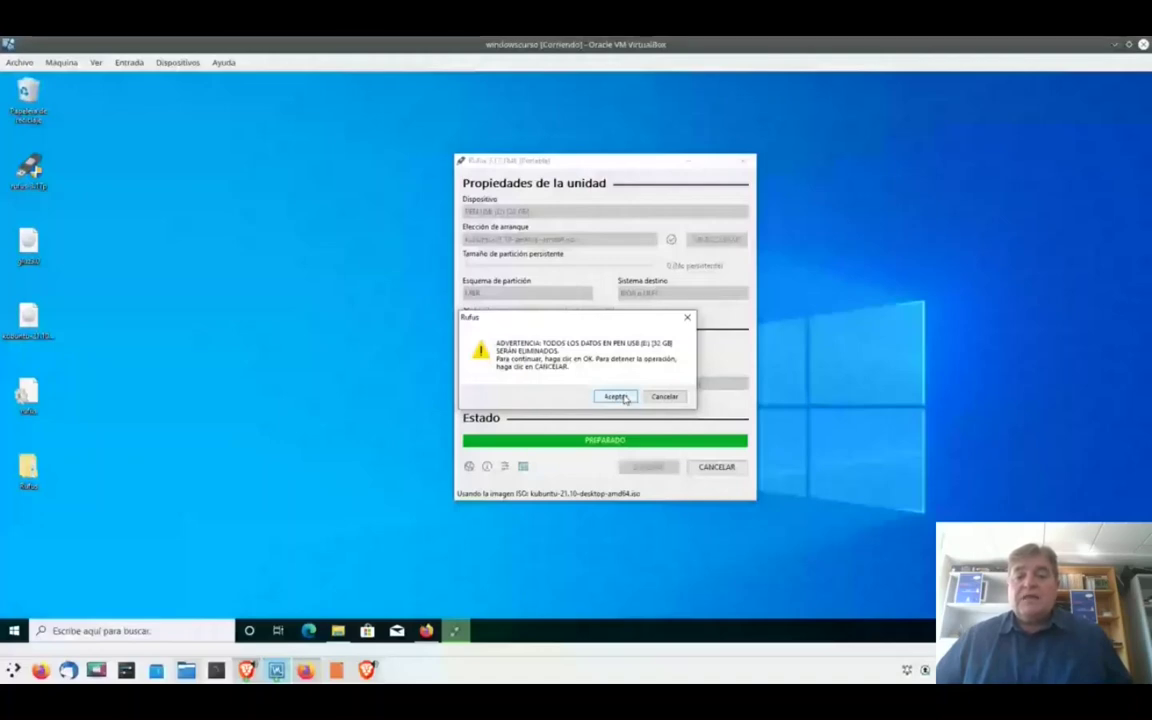
pyautogui.click(617, 397)
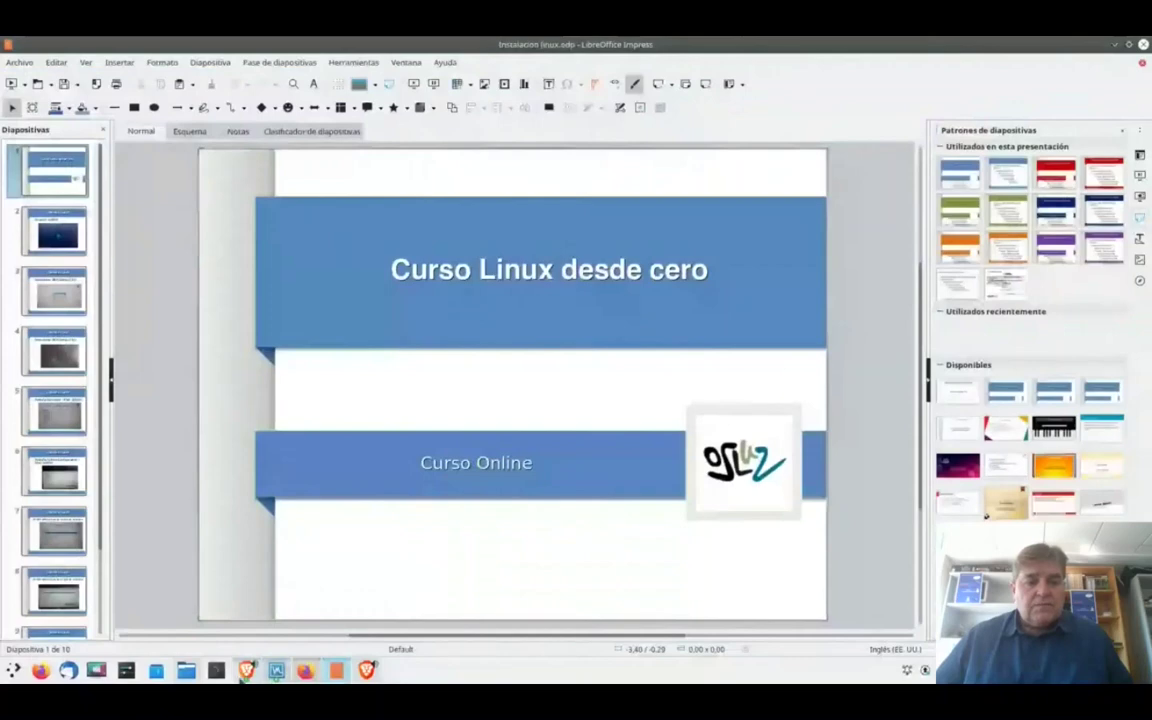
# Step: Return to Impress and run the slideshow up to slide 2, 'Instalación Linux – Arrancar la BIOS'
pyautogui.click(245, 670)
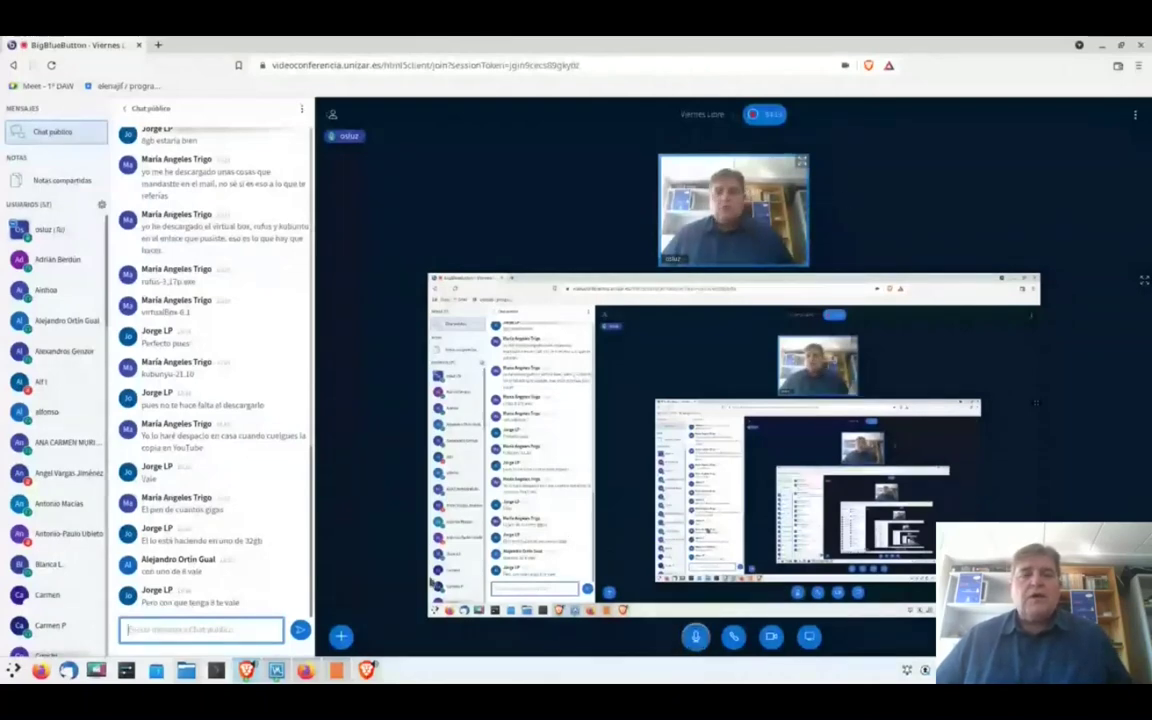
pyautogui.click(344, 678)
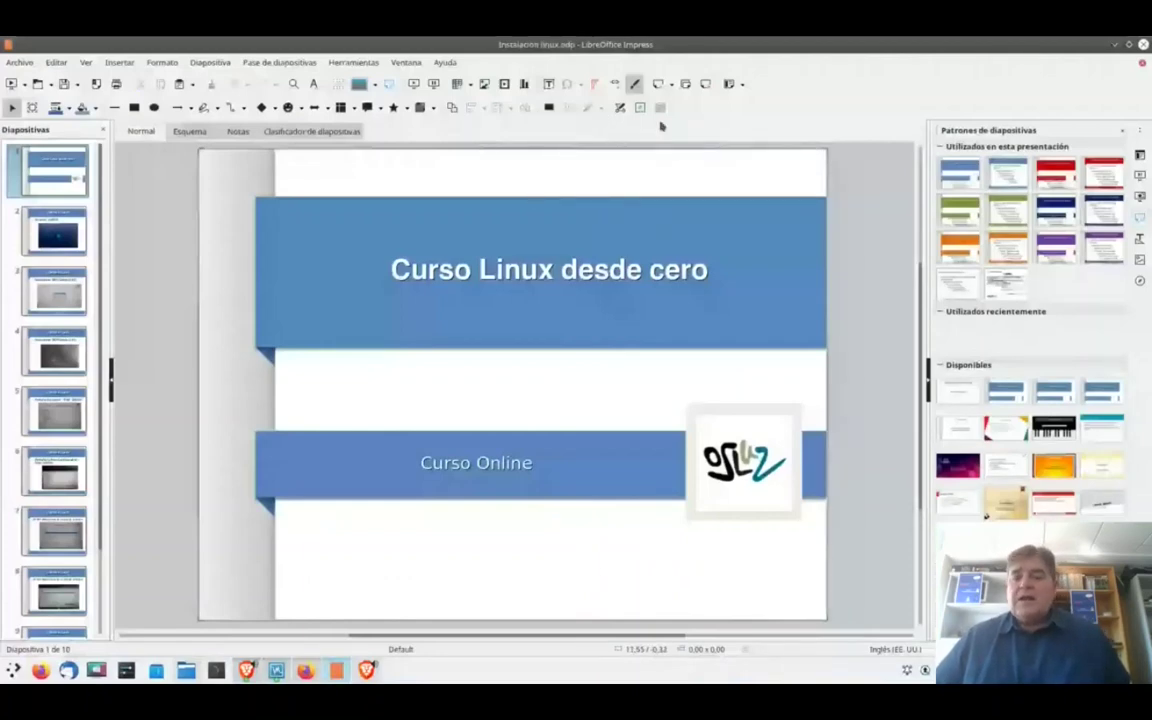
pyautogui.click(413, 84)
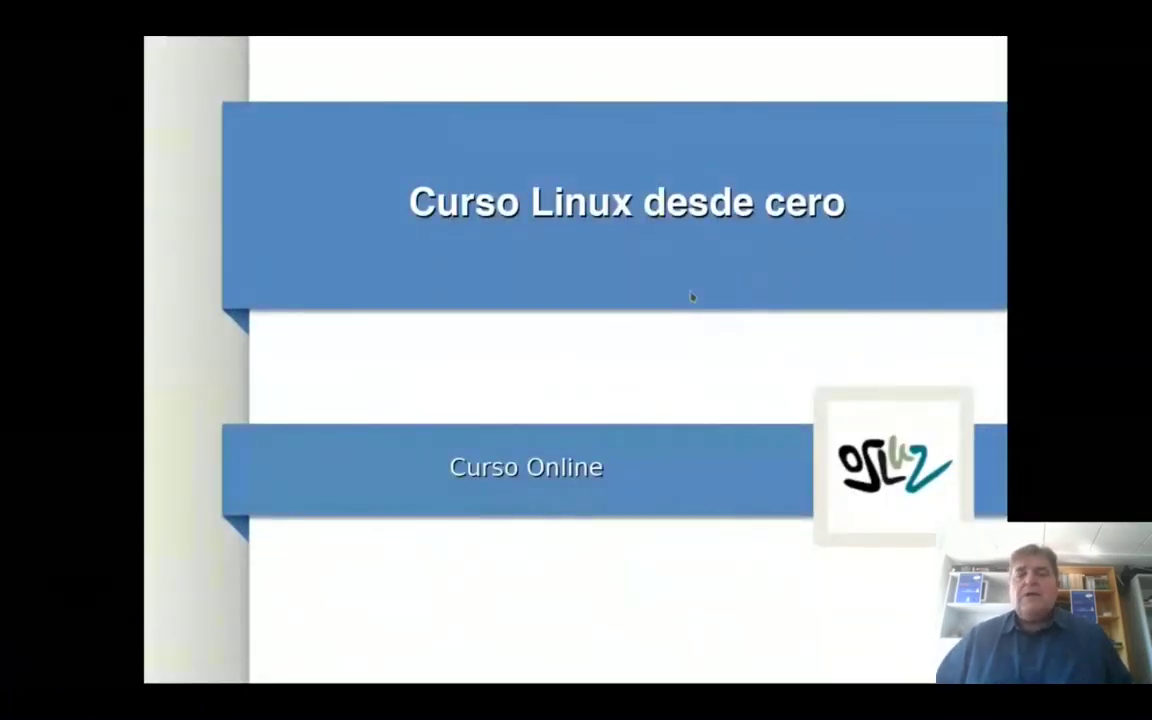
pyautogui.press('Right')
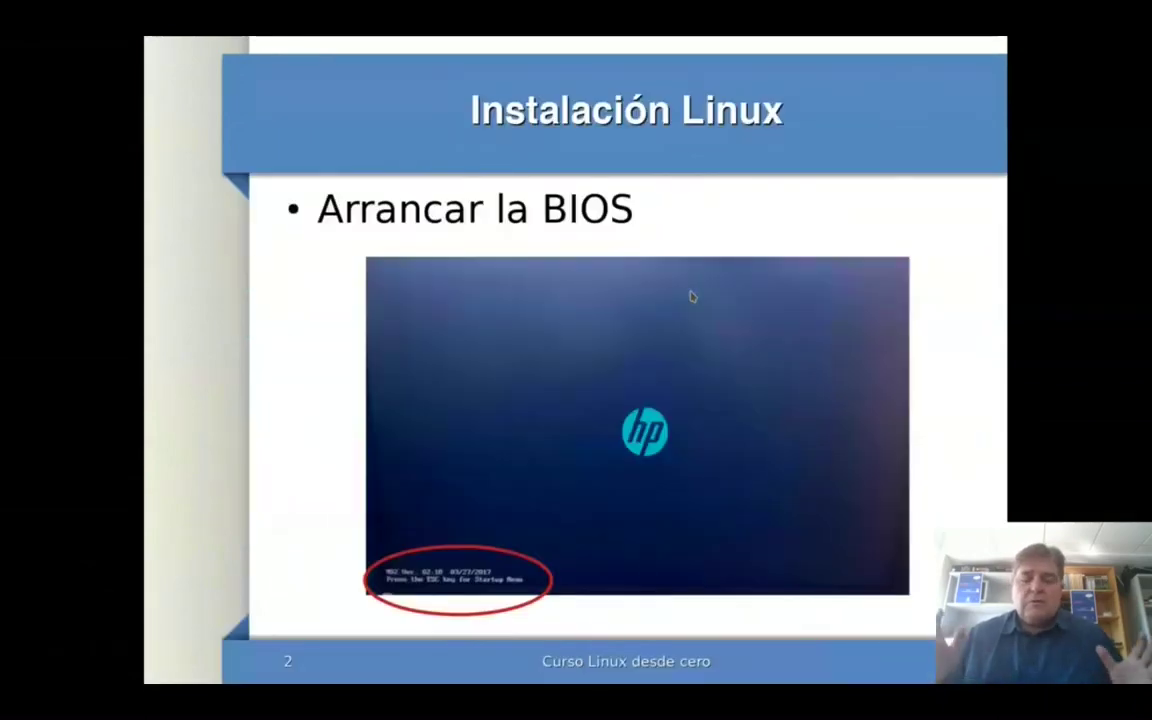
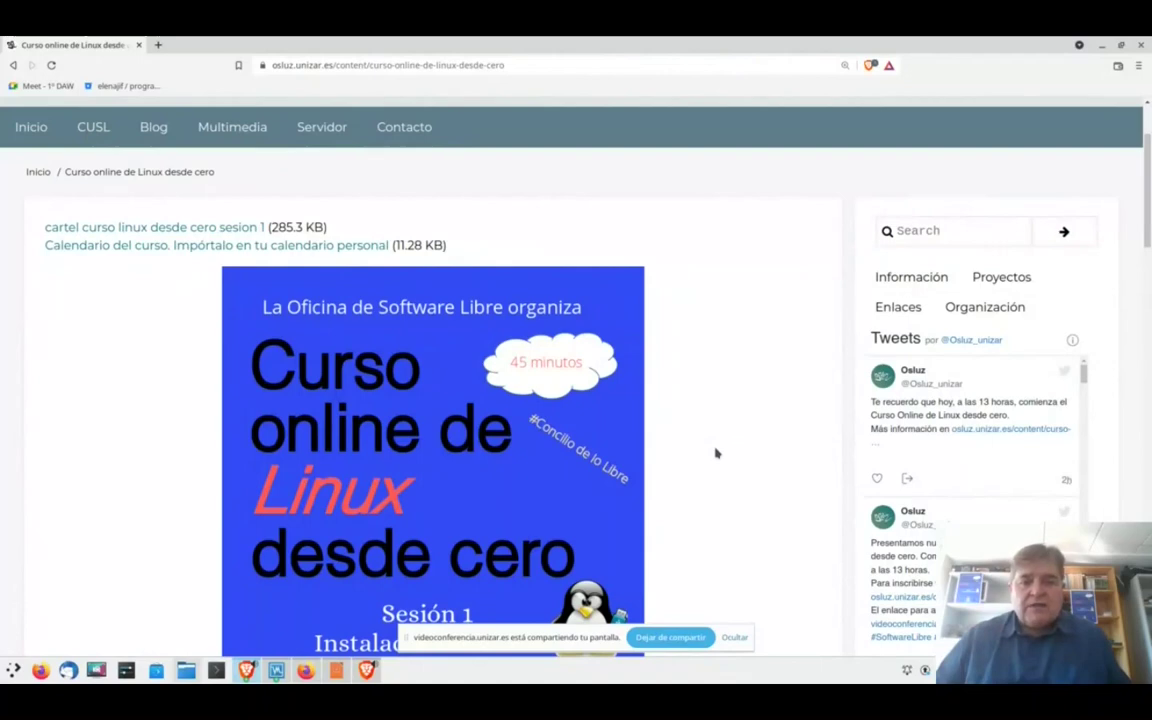
# Step: In the Windows guest, close Rufus, check the KUBUNTU (E:) drive's files, then close Explorer
pyautogui.click(276, 670)
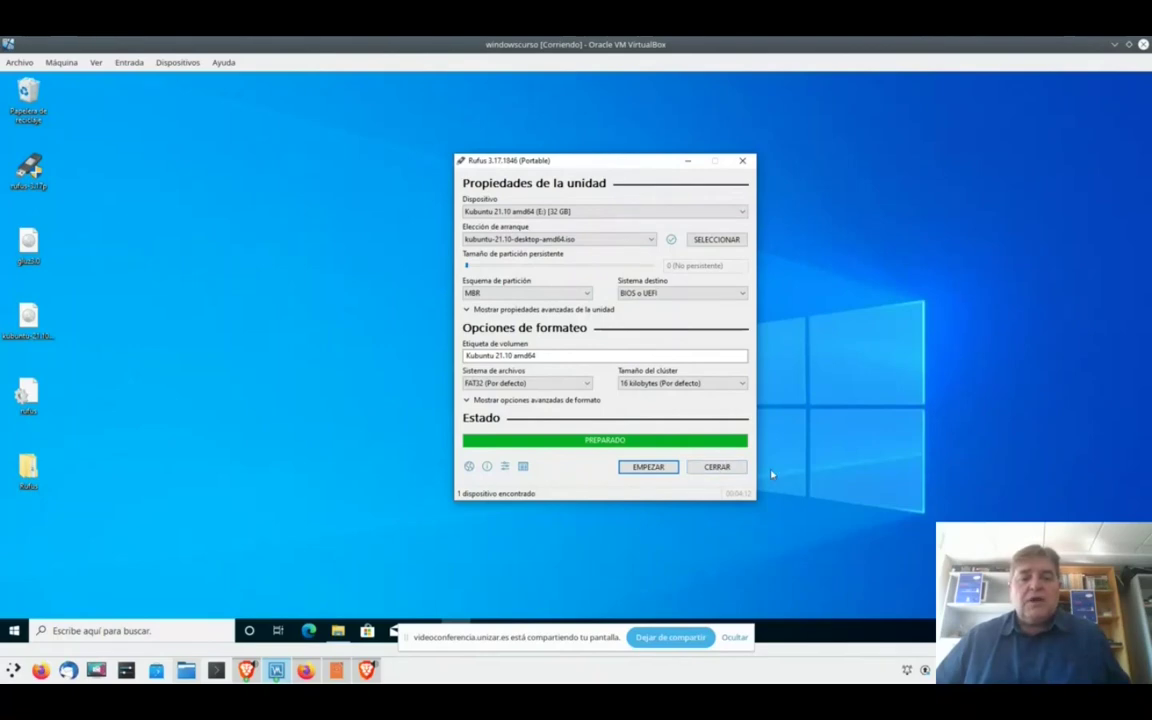
pyautogui.click(730, 467)
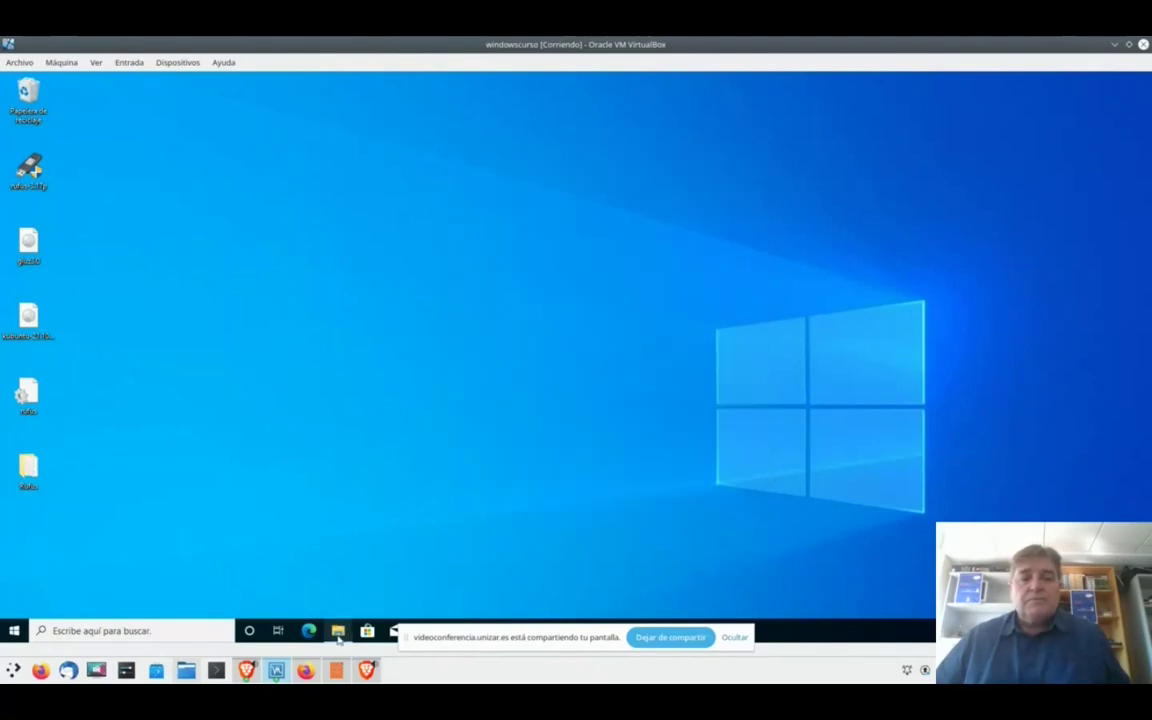
pyautogui.click(338, 634)
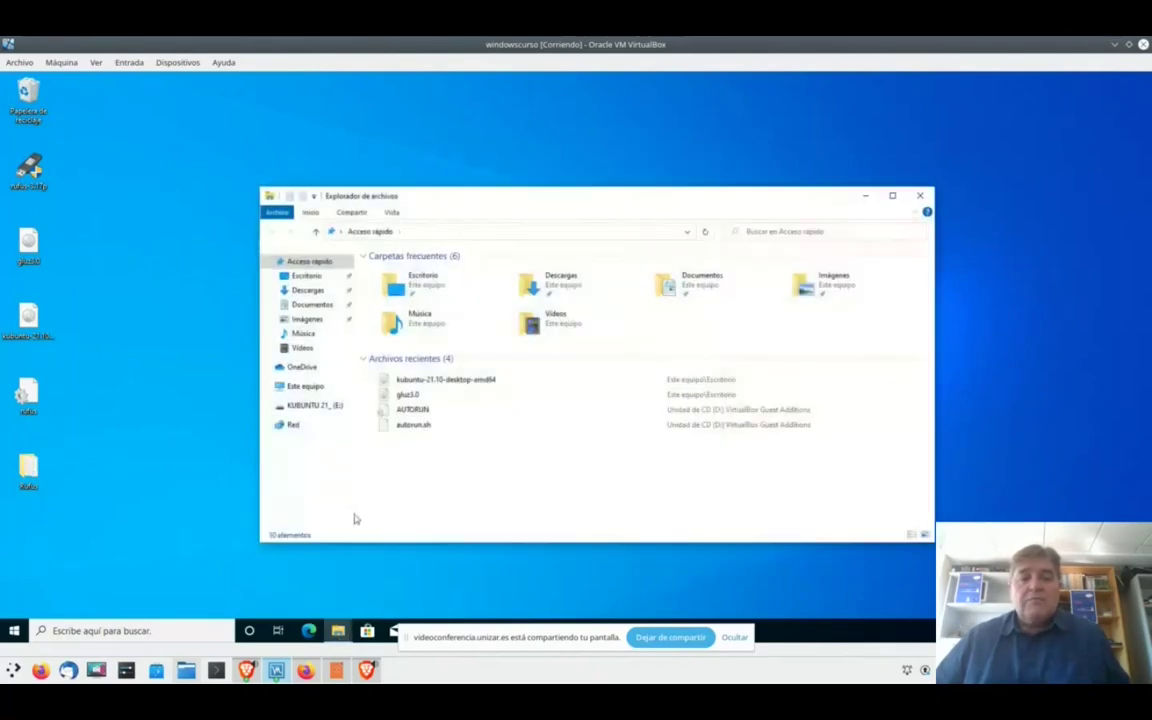
pyautogui.click(312, 406)
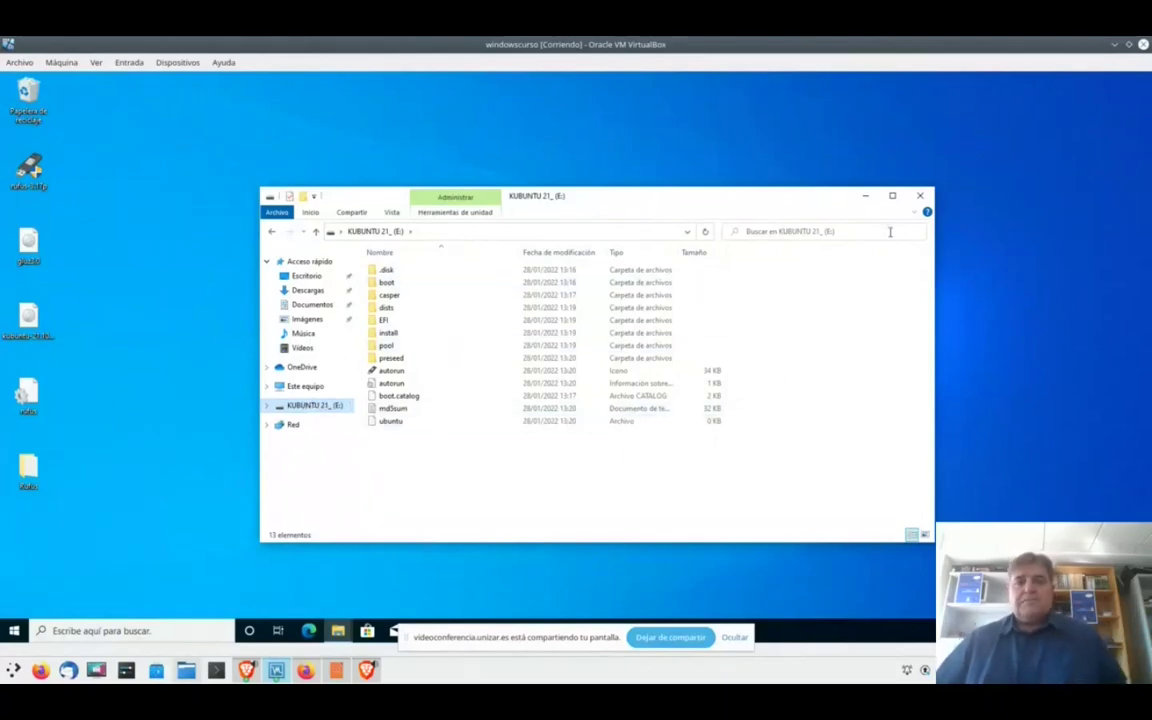
pyautogui.click(865, 195)
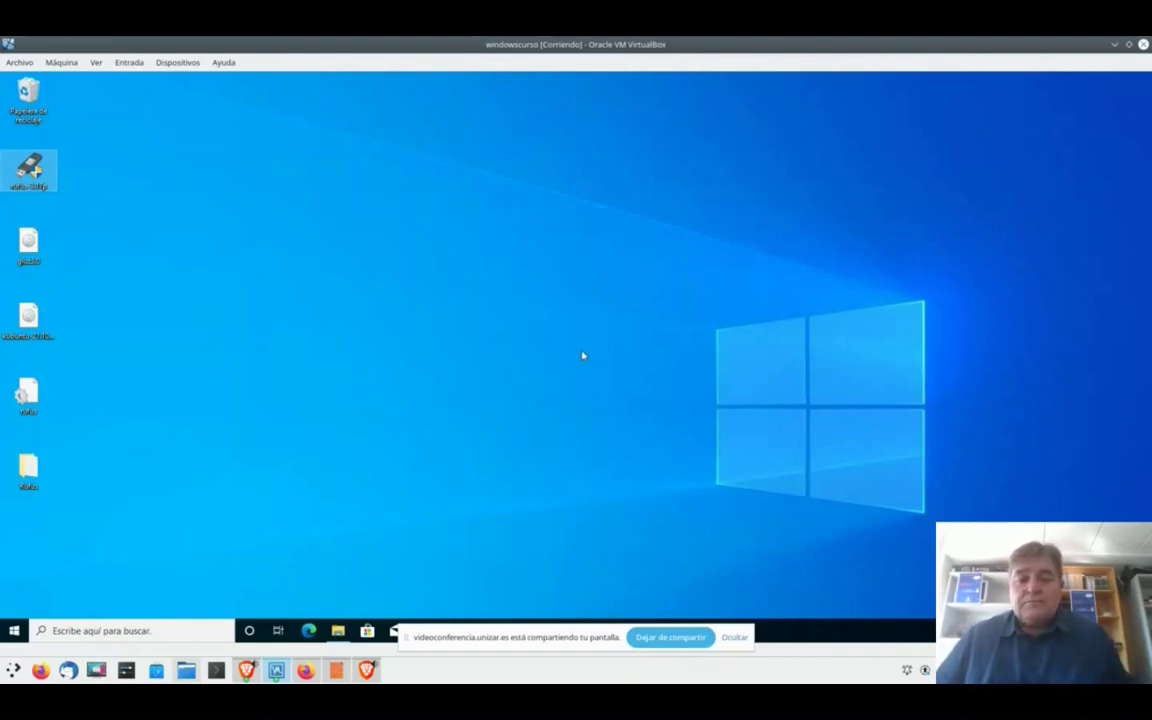
# Step: Search the web for 'virtualbox' in Firefox and open the official VirtualBox website
pyautogui.click(734, 637)
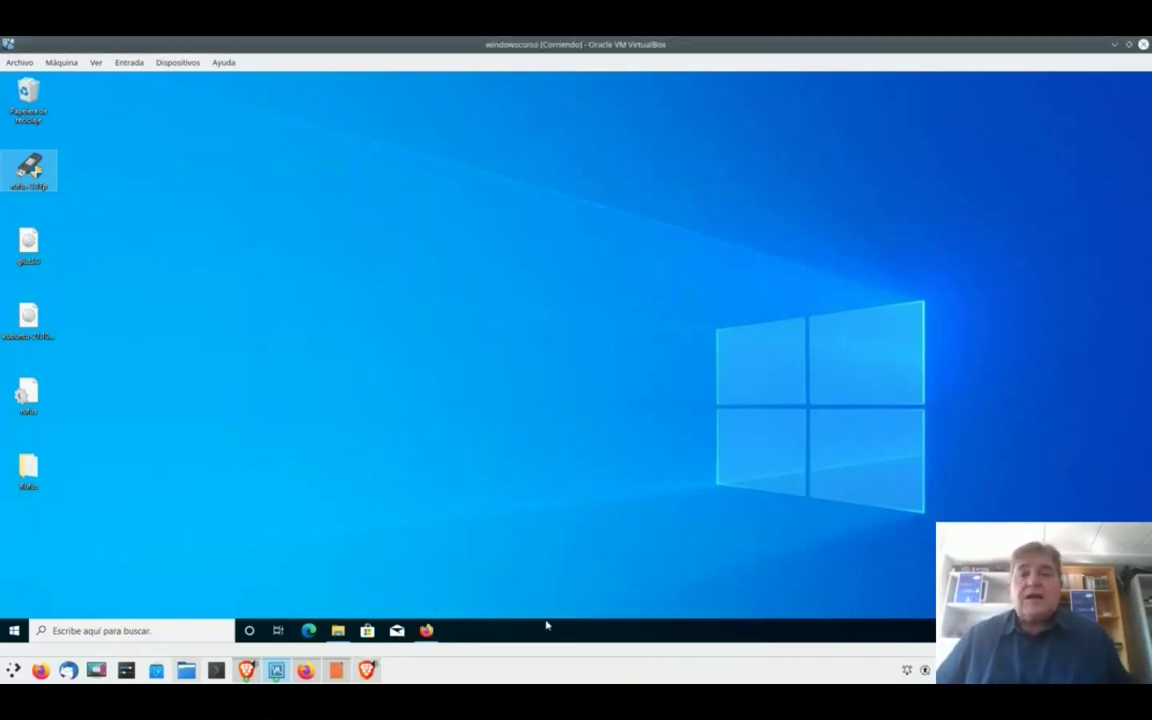
pyautogui.click(425, 631)
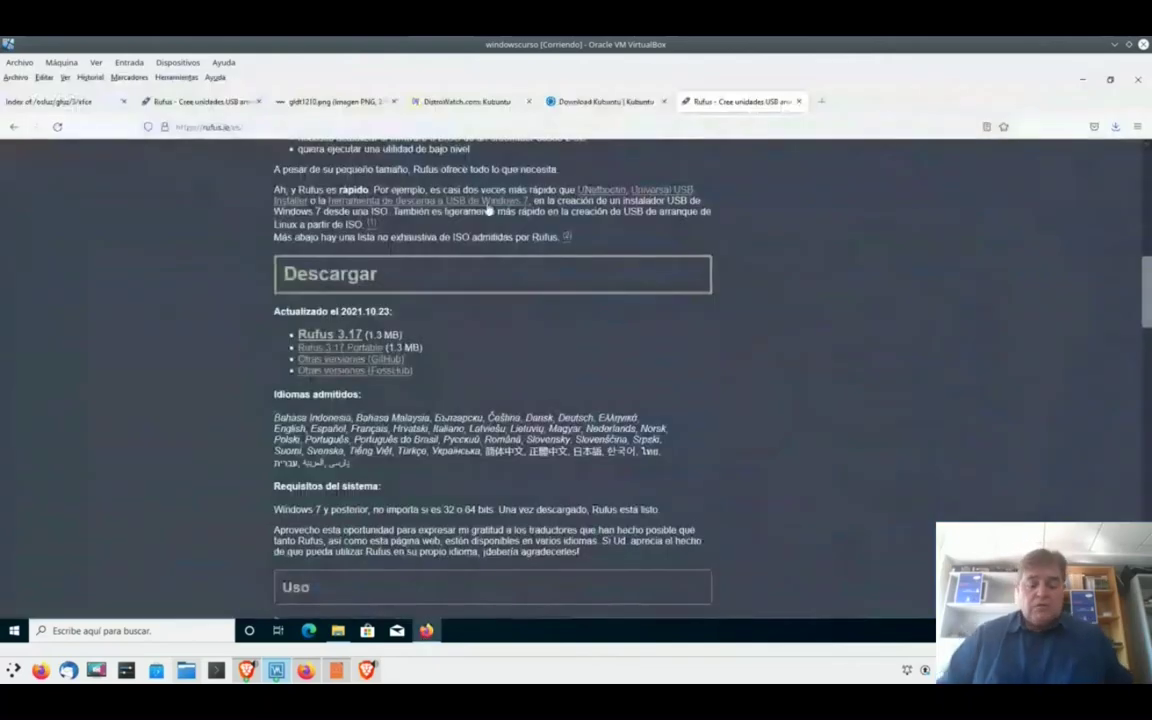
pyautogui.click(824, 102)
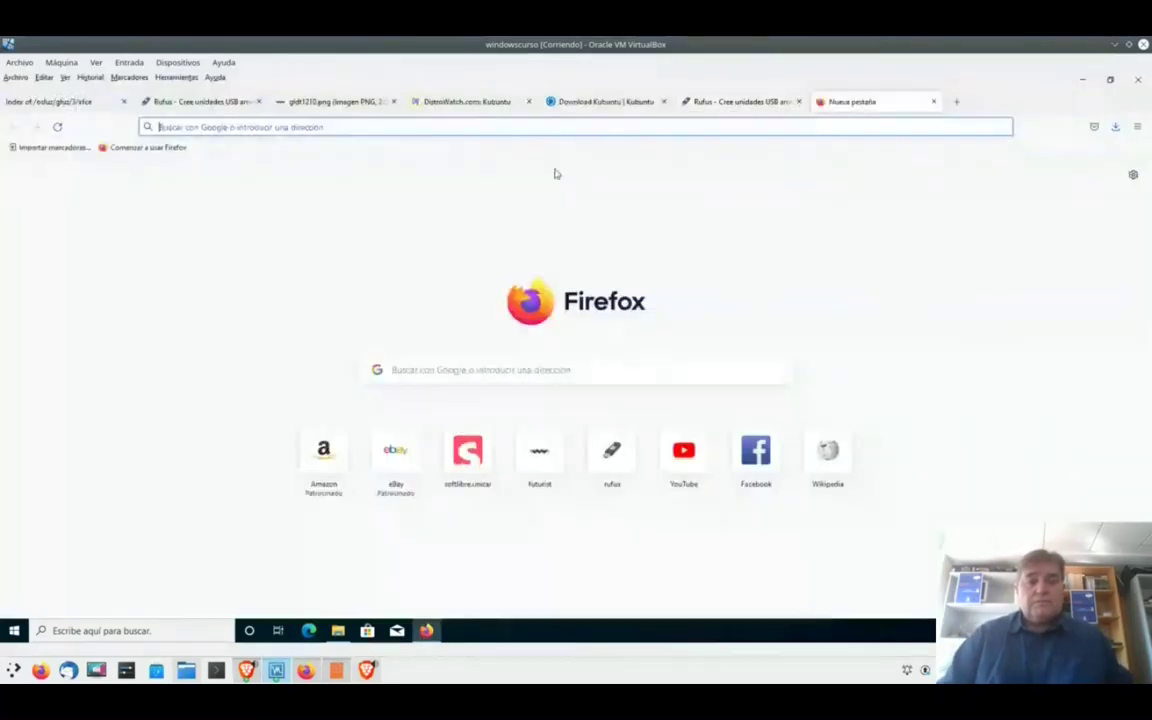
pyautogui.write('virtualbox')
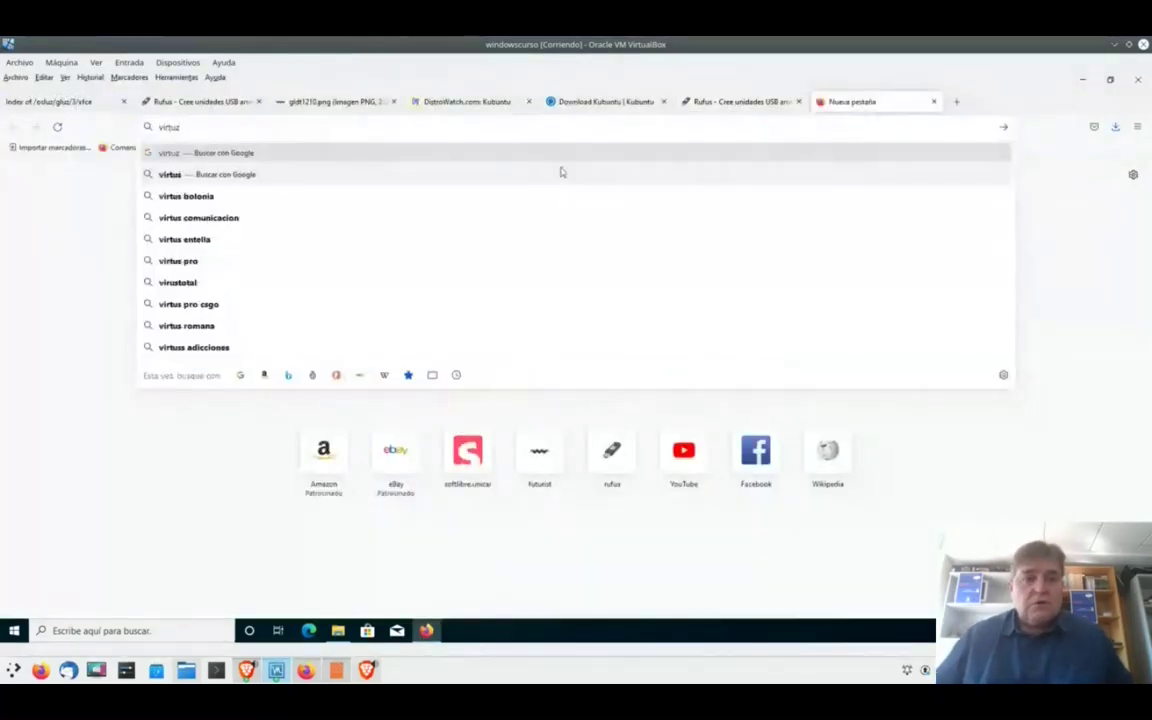
pyautogui.press('Return')
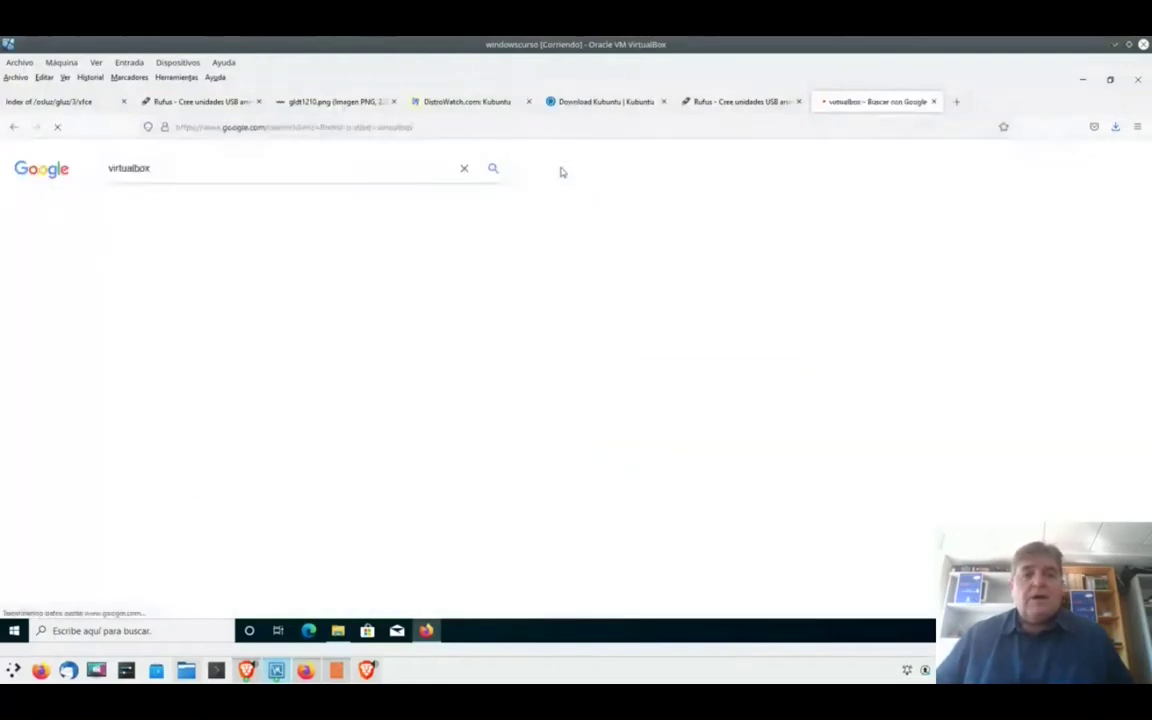
pyautogui.click(190, 272)
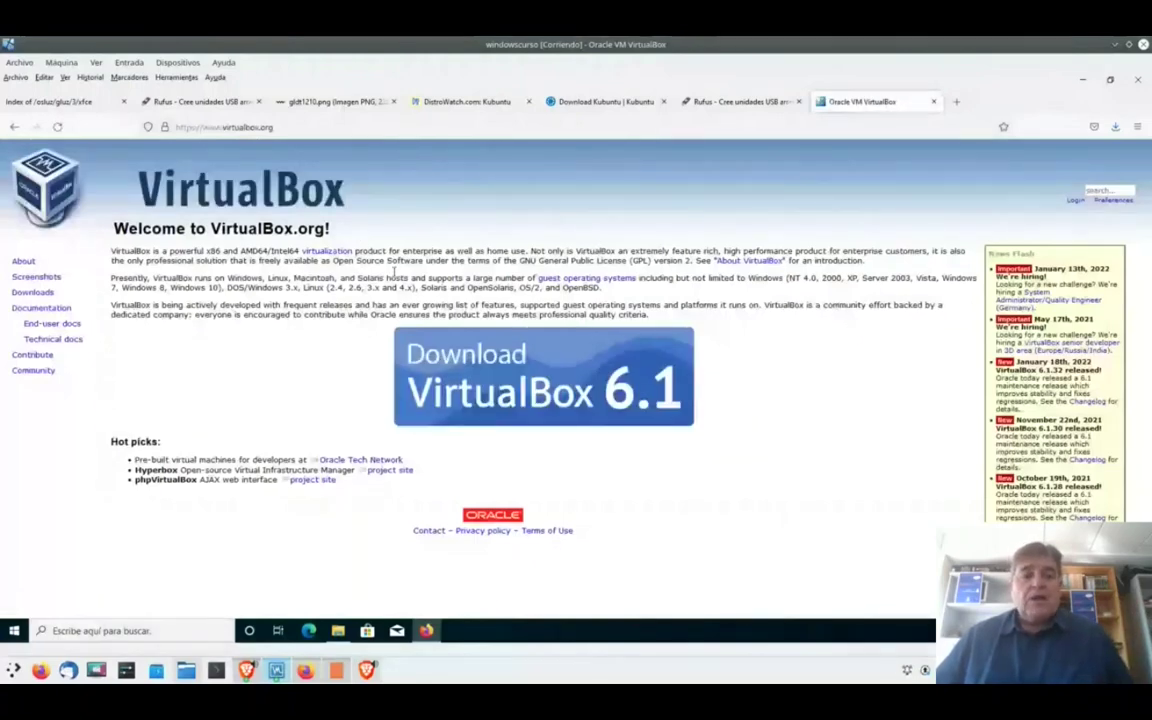
# Step: On the Downloads page, save the VirtualBox 6.1.32 installer for Windows hosts
pyautogui.click(500, 350)
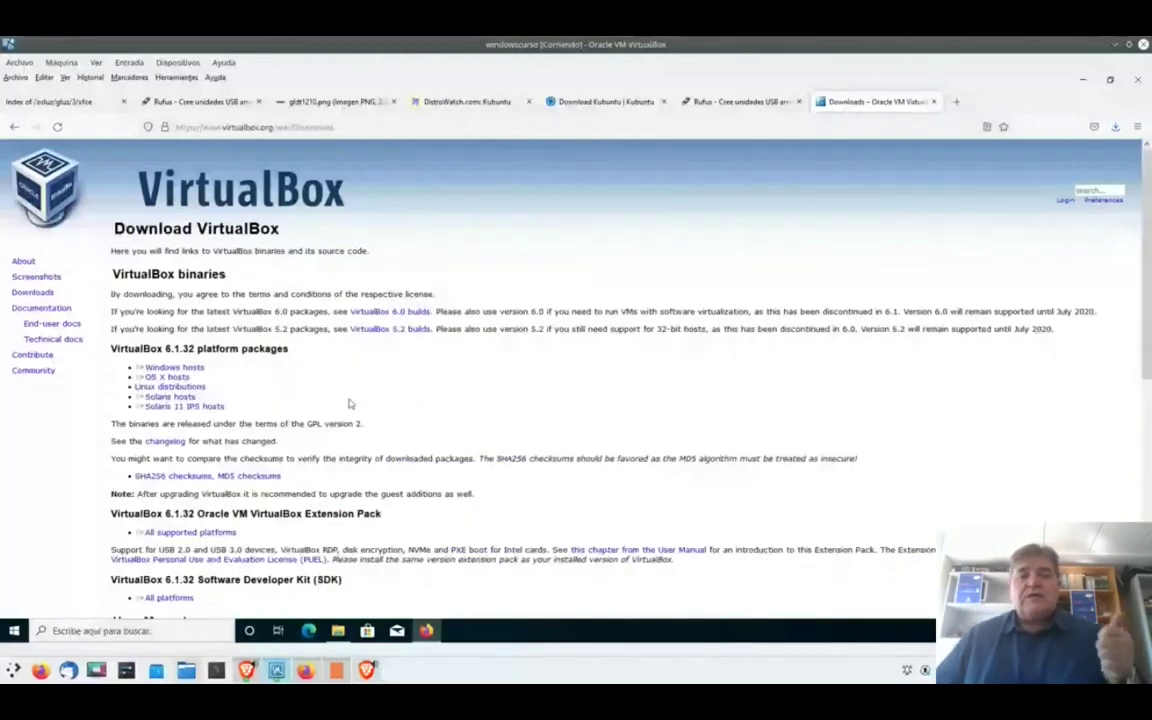
pyautogui.doubleClick(140, 349)
pyautogui.tripleClick(165, 367)
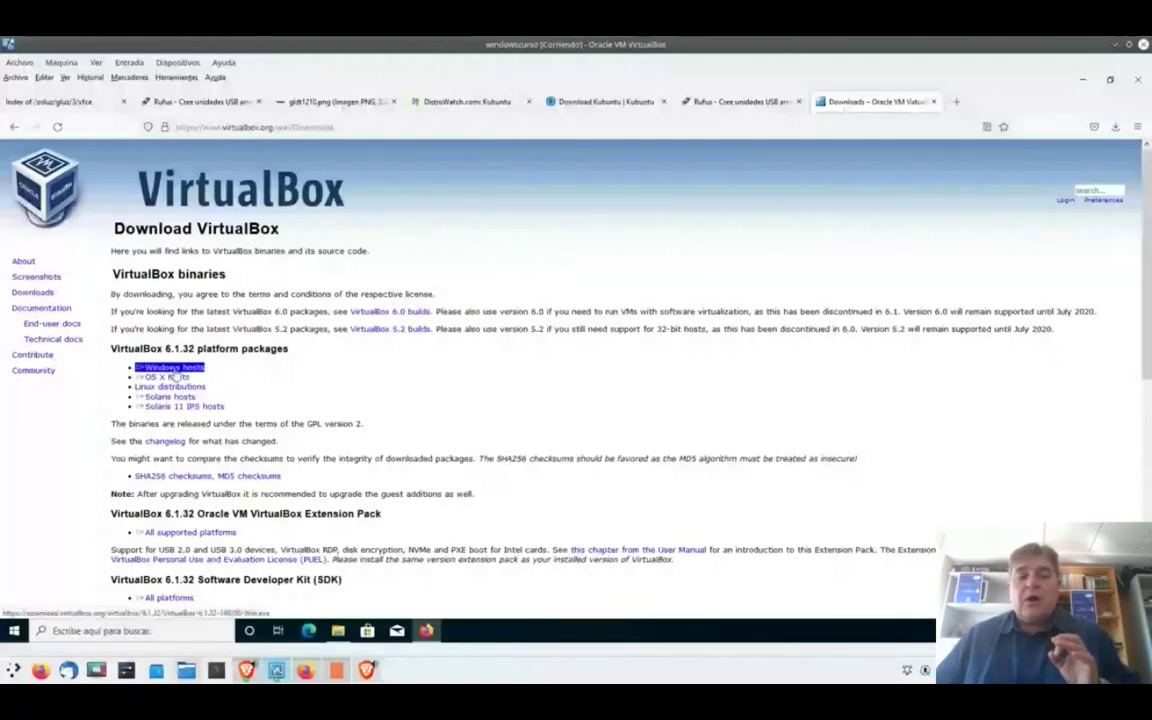
pyautogui.click(208, 372)
pyautogui.tripleClick(200, 370)
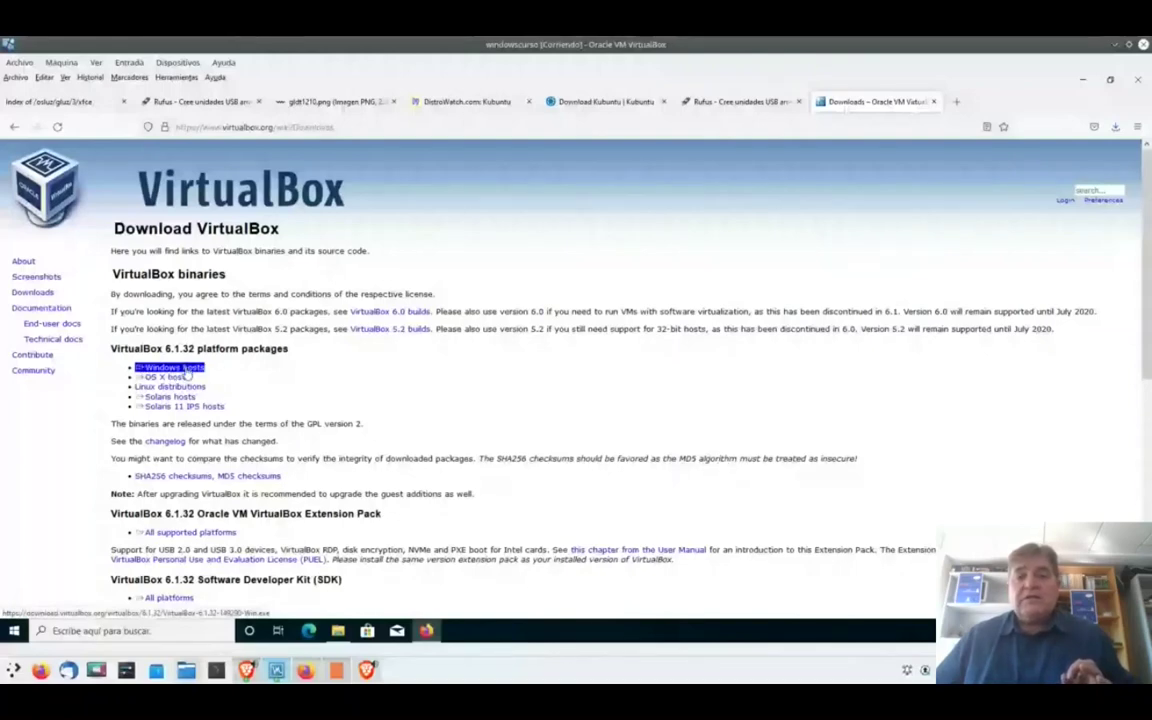
pyautogui.click(188, 373)
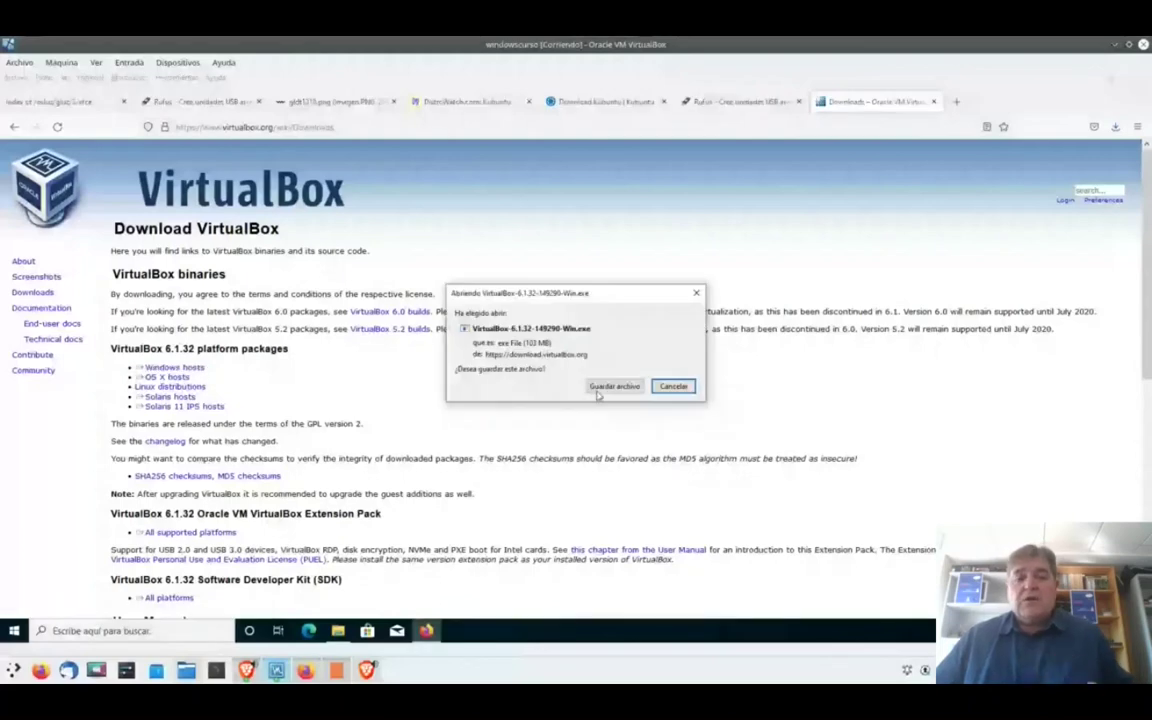
pyautogui.click(604, 388)
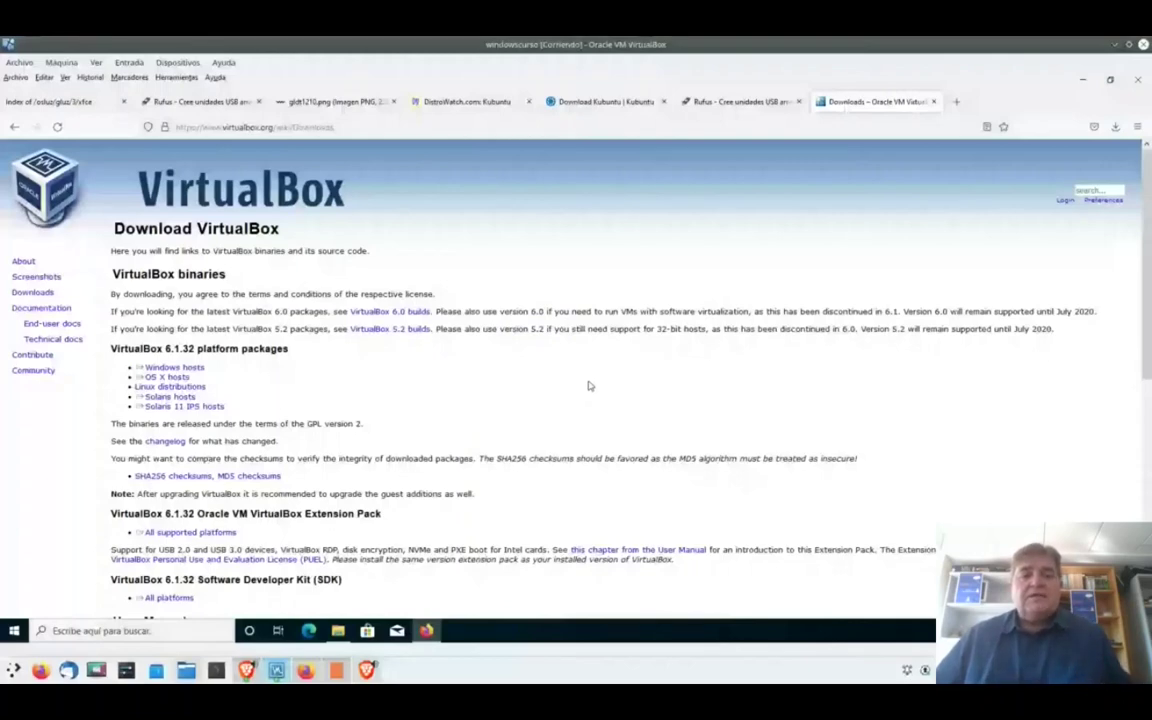
# Step: Save the Extension Pack for All supported platforms and show the installer in its folder
pyautogui.scroll(-1, 589, 383)
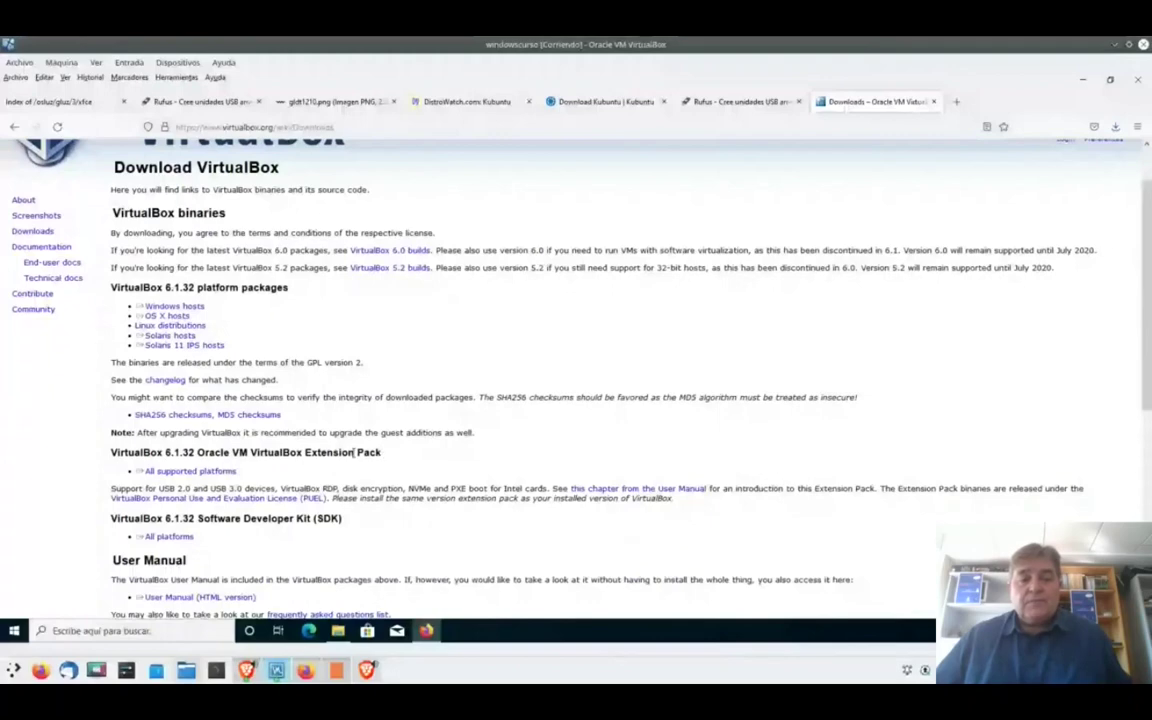
pyautogui.moveTo(383, 452); pyautogui.dragTo(110, 455)
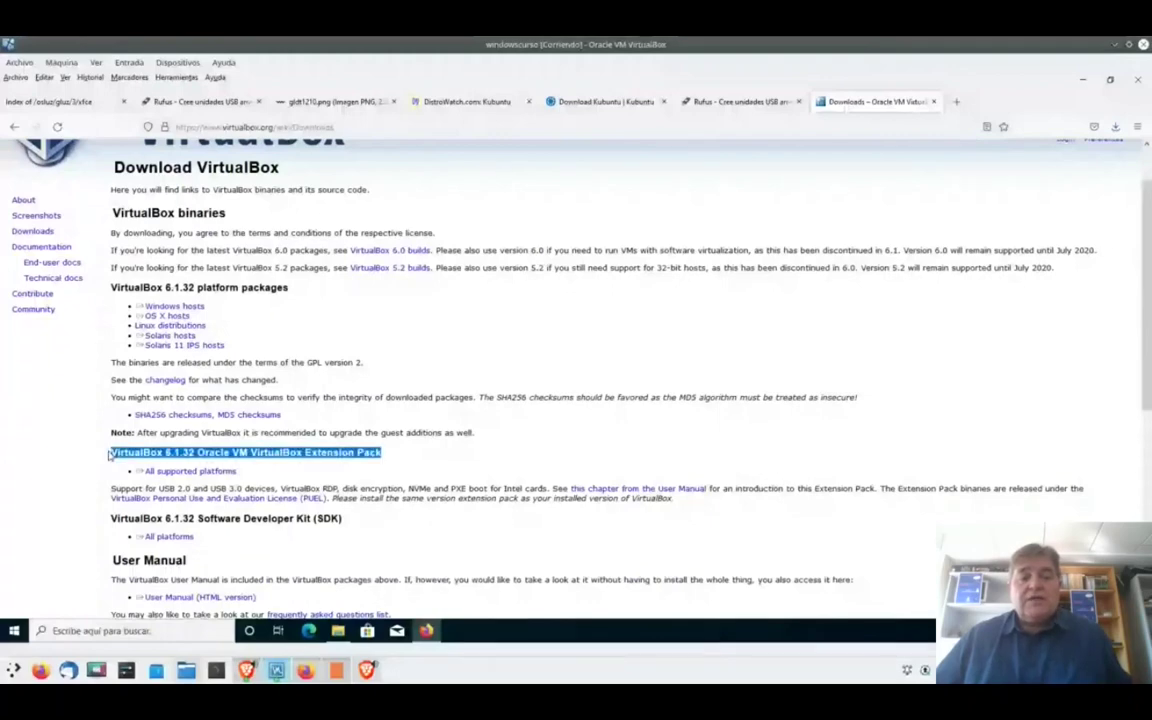
pyautogui.click(110, 455)
pyautogui.tripleClick(205, 474)
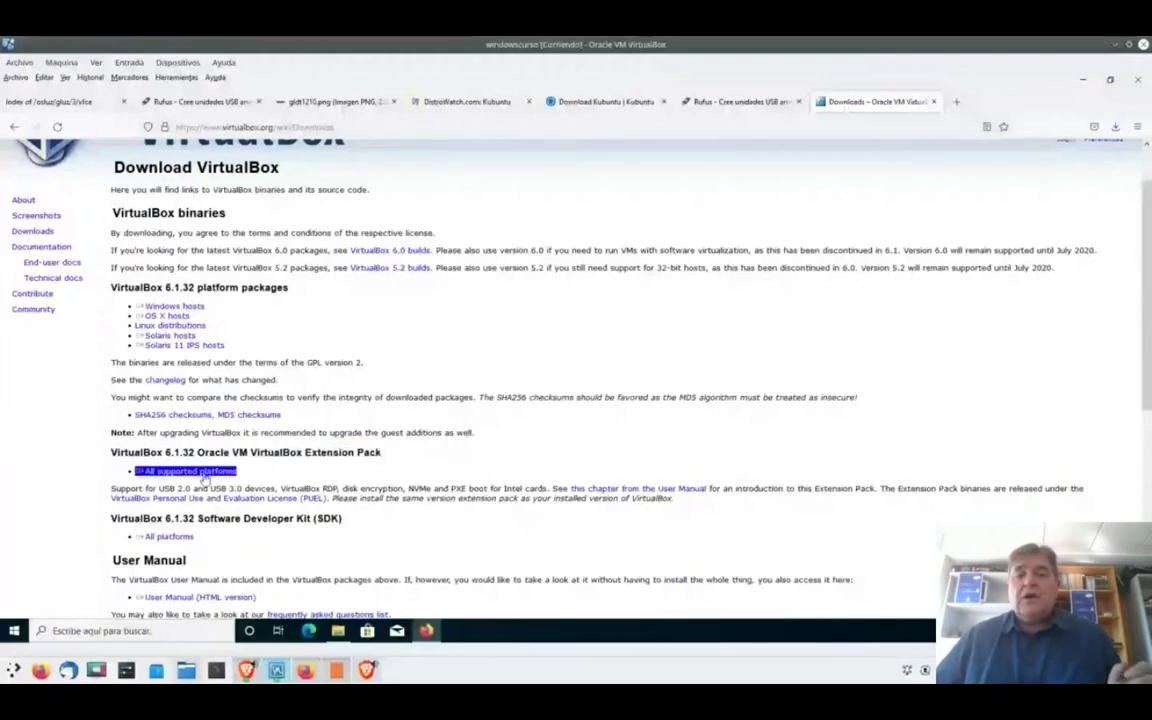
pyautogui.click(190, 472)
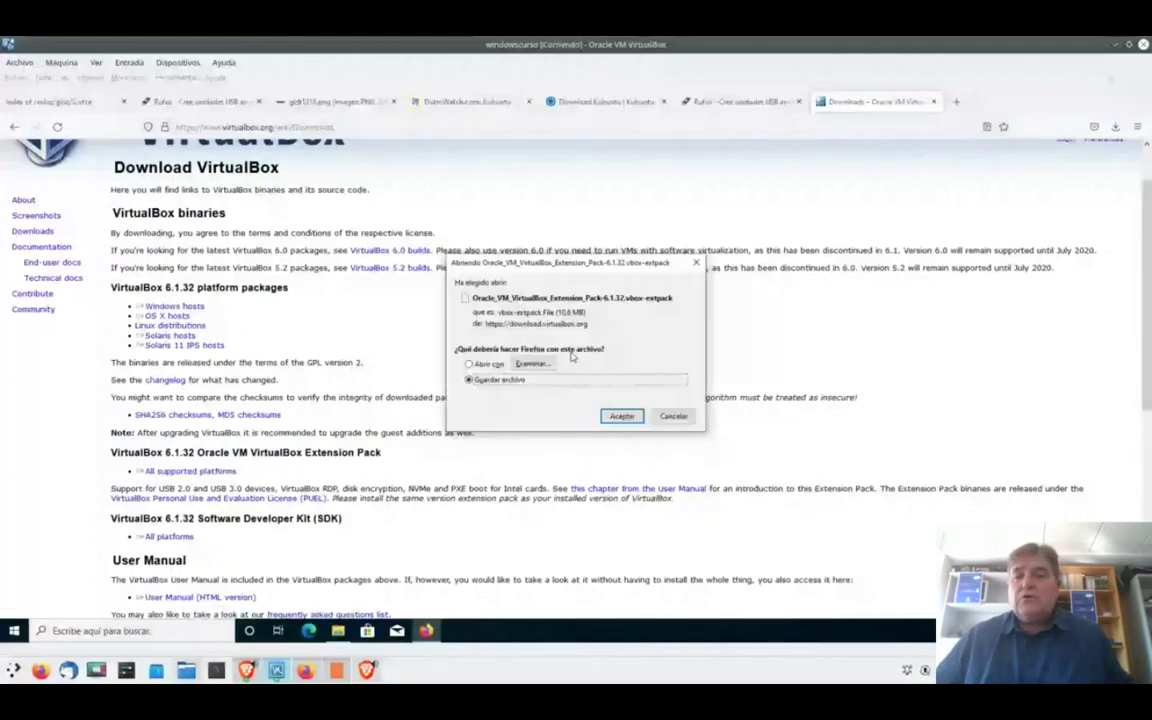
pyautogui.click(622, 415)
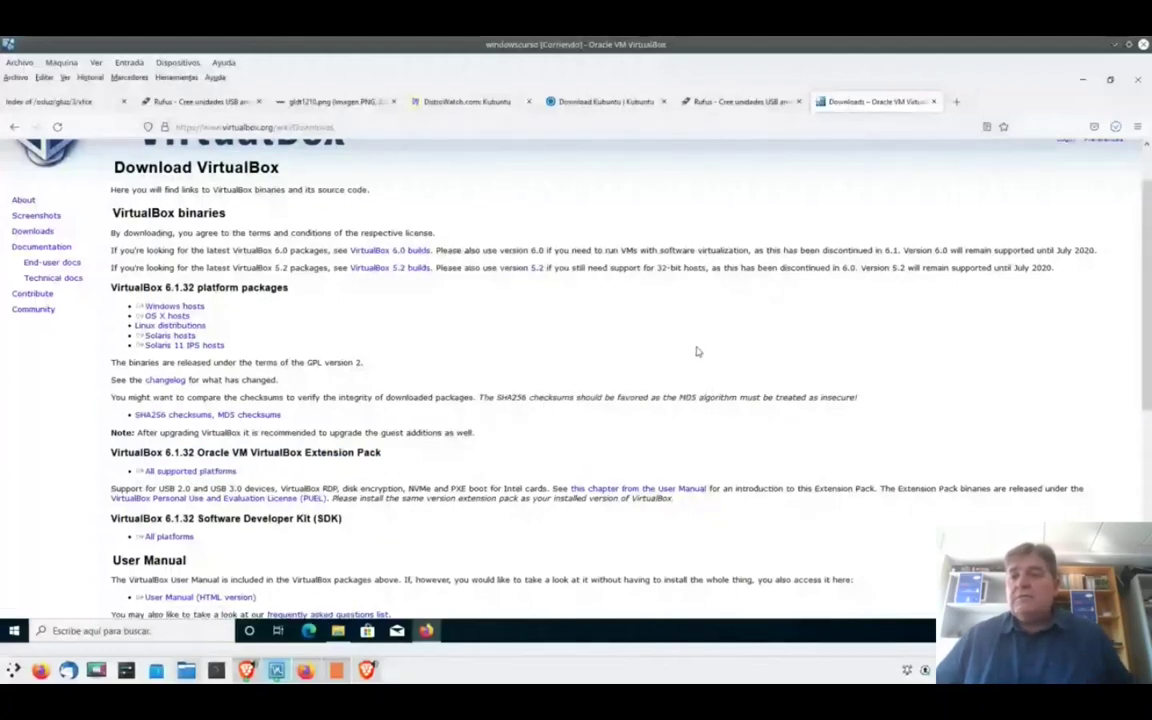
pyautogui.click(1116, 127)
pyautogui.click(1108, 192)
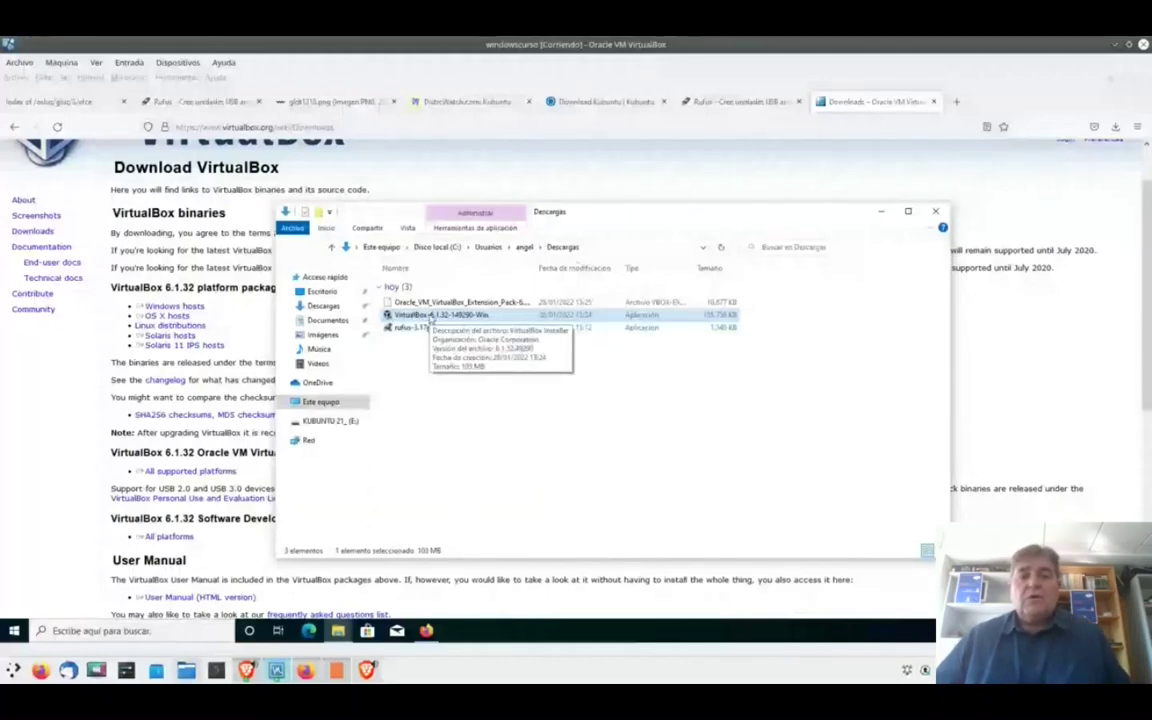
# Step: Launch the VirtualBox-6.1.32 installer from Downloads and allow it to make changes
pyautogui.click(430, 316)
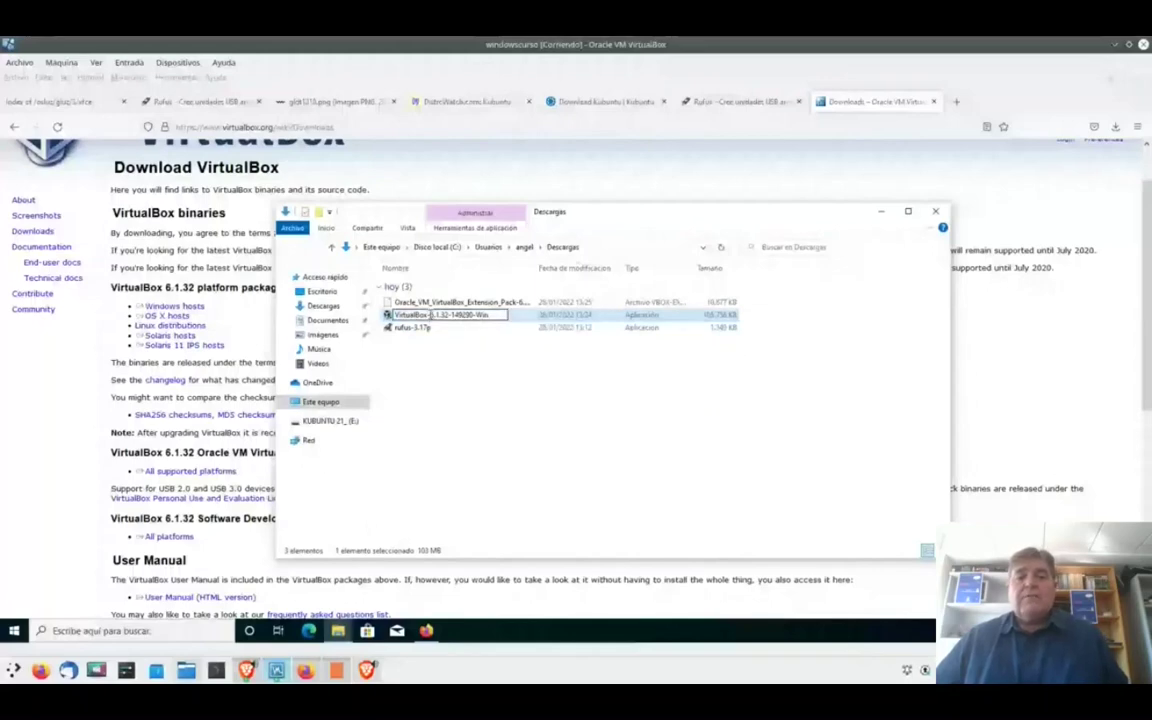
pyautogui.press('Return')
pyautogui.press('Return')
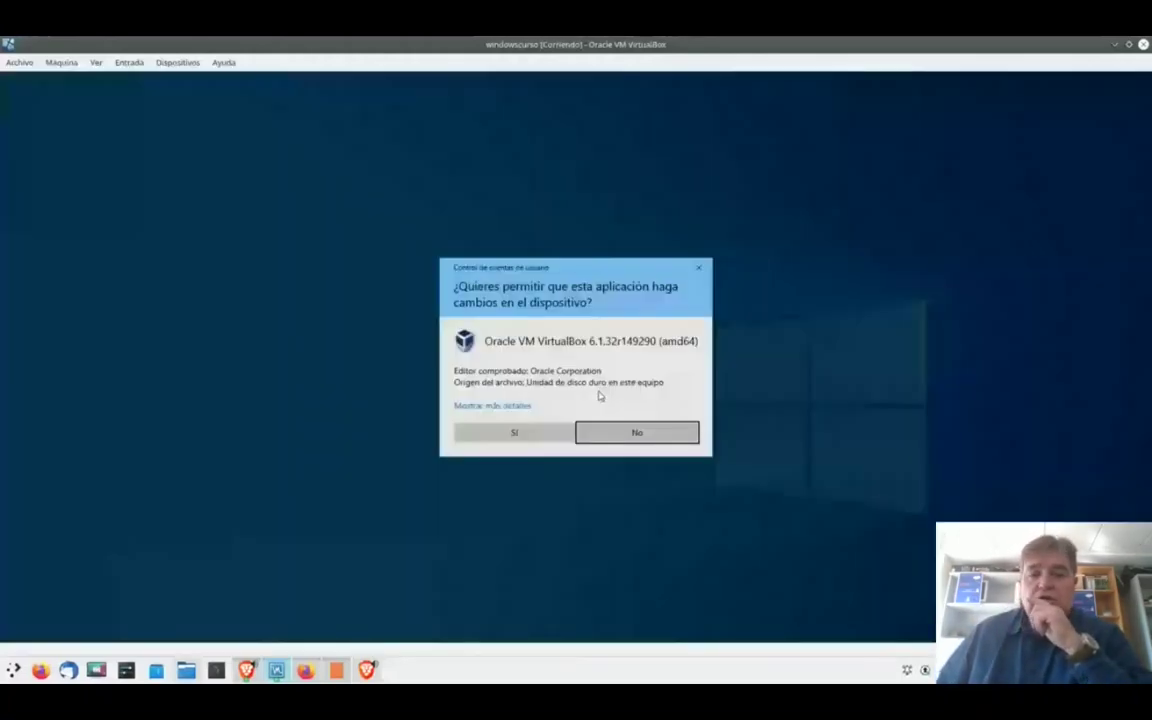
pyautogui.click(528, 432)
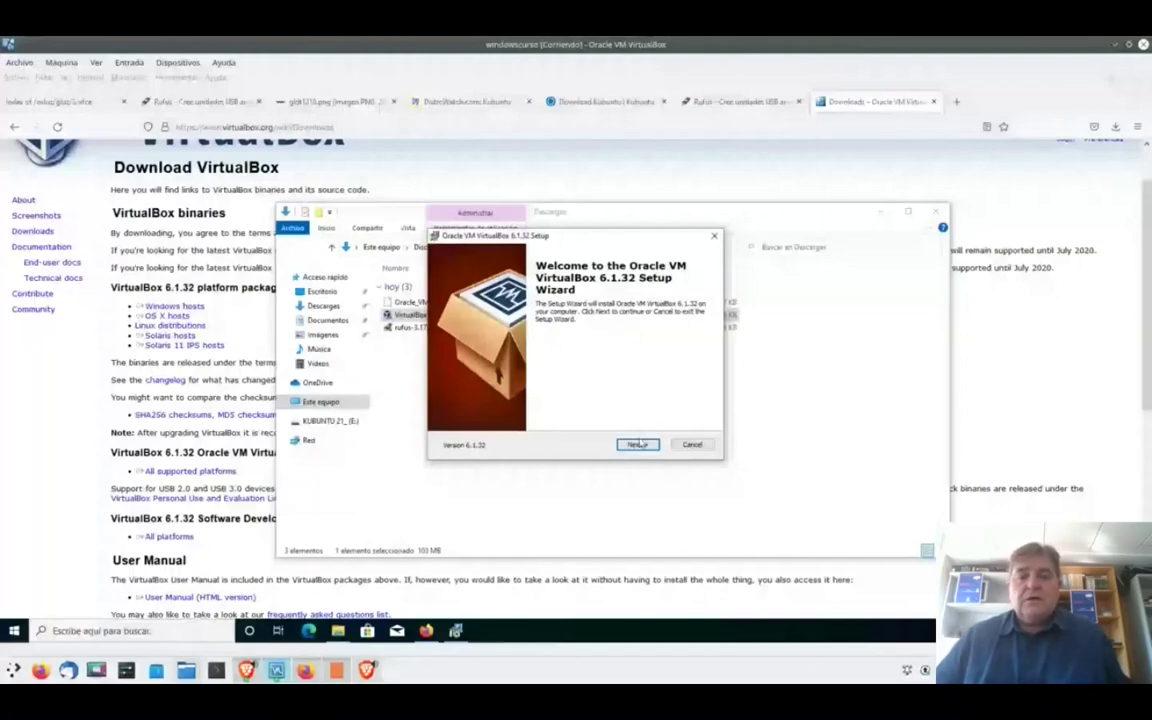
# Step: Install VirtualBox with default features, shortcuts and network reset, then open the Manager
pyautogui.click(637, 444)
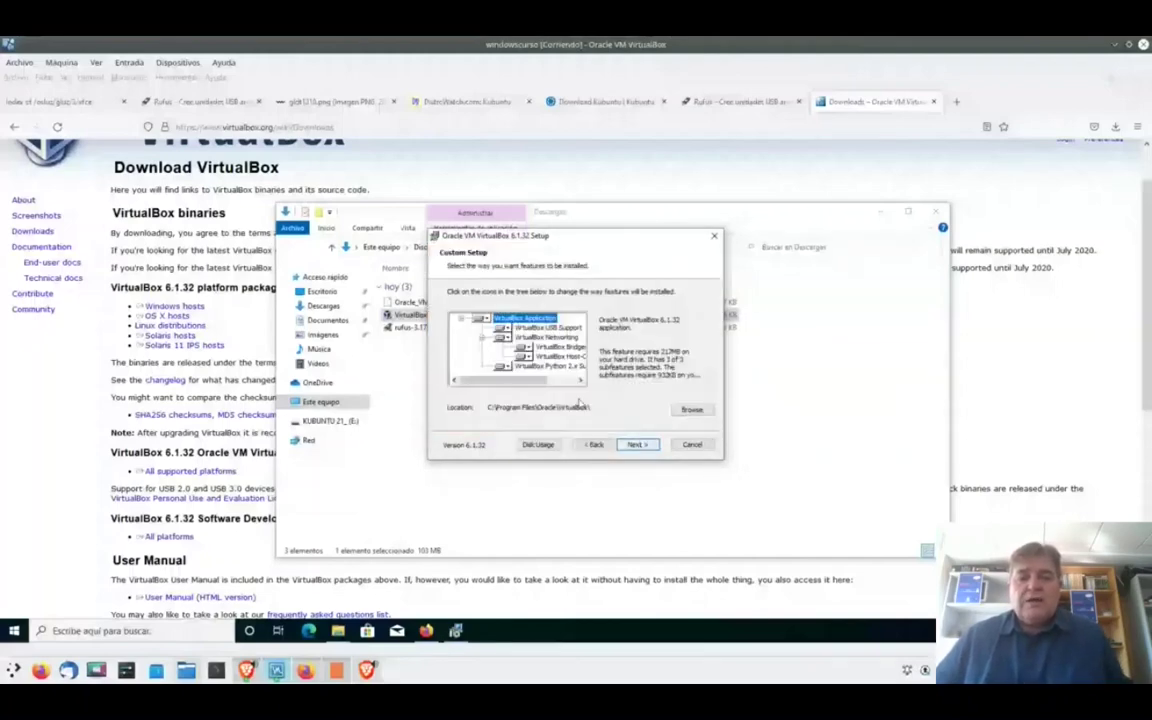
pyautogui.click(637, 444)
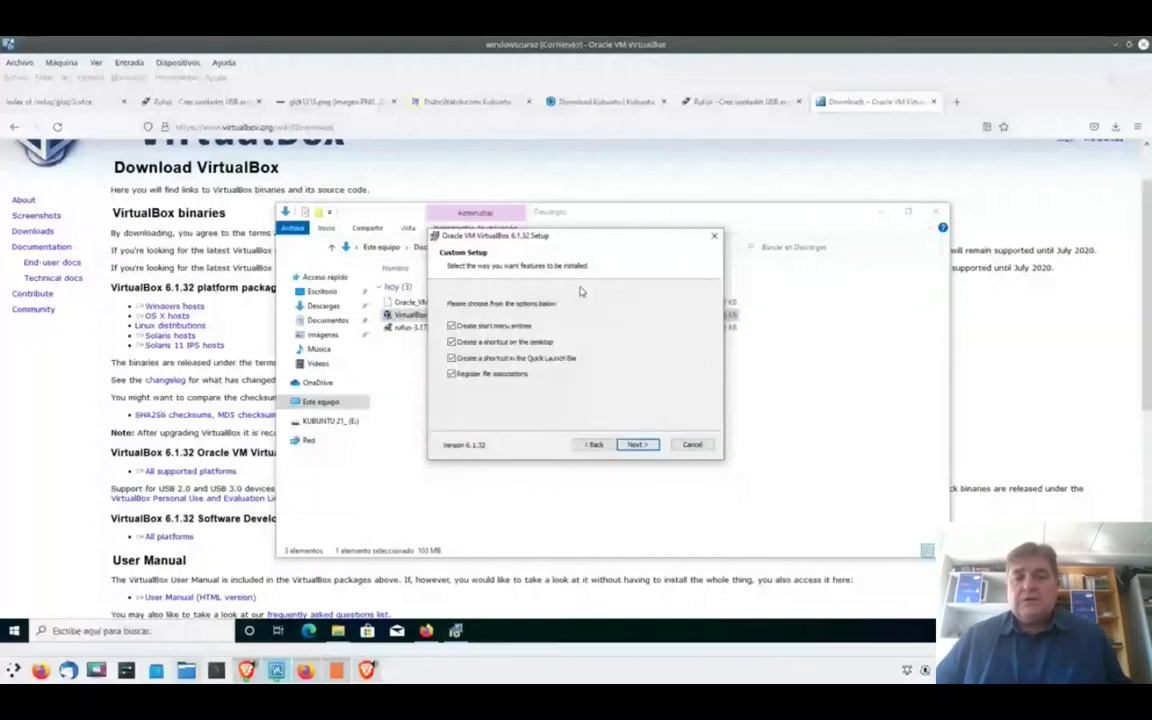
pyautogui.click(637, 444)
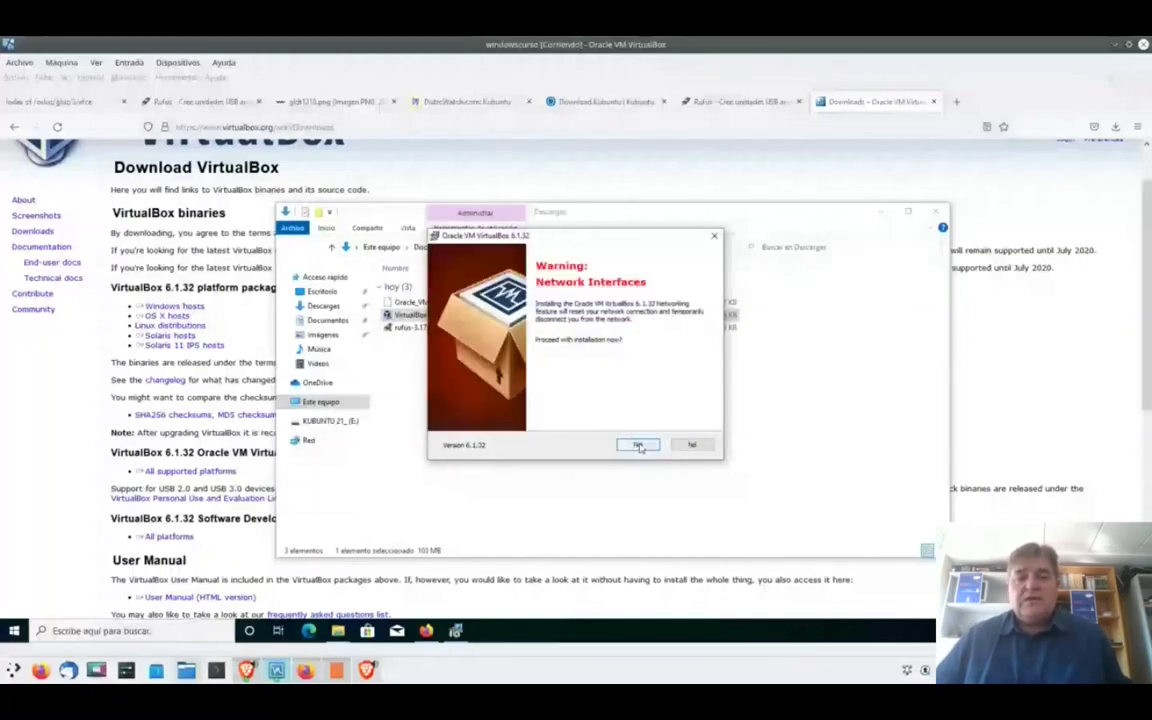
pyautogui.click(638, 445)
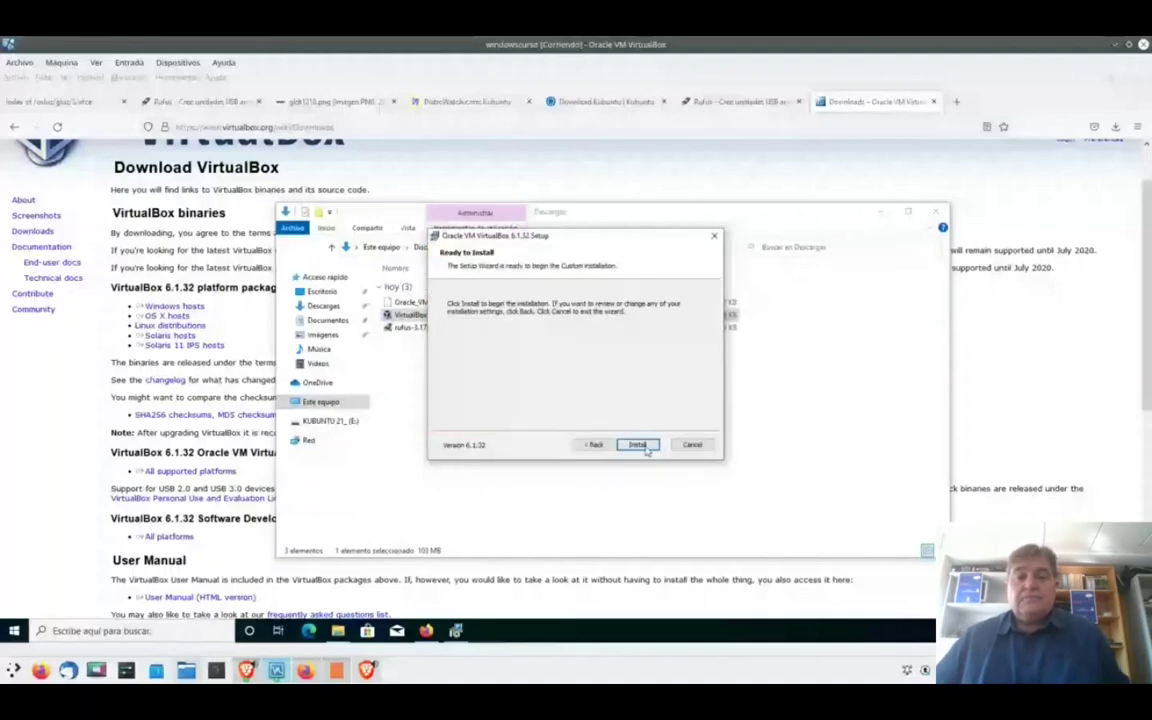
pyautogui.click(644, 447)
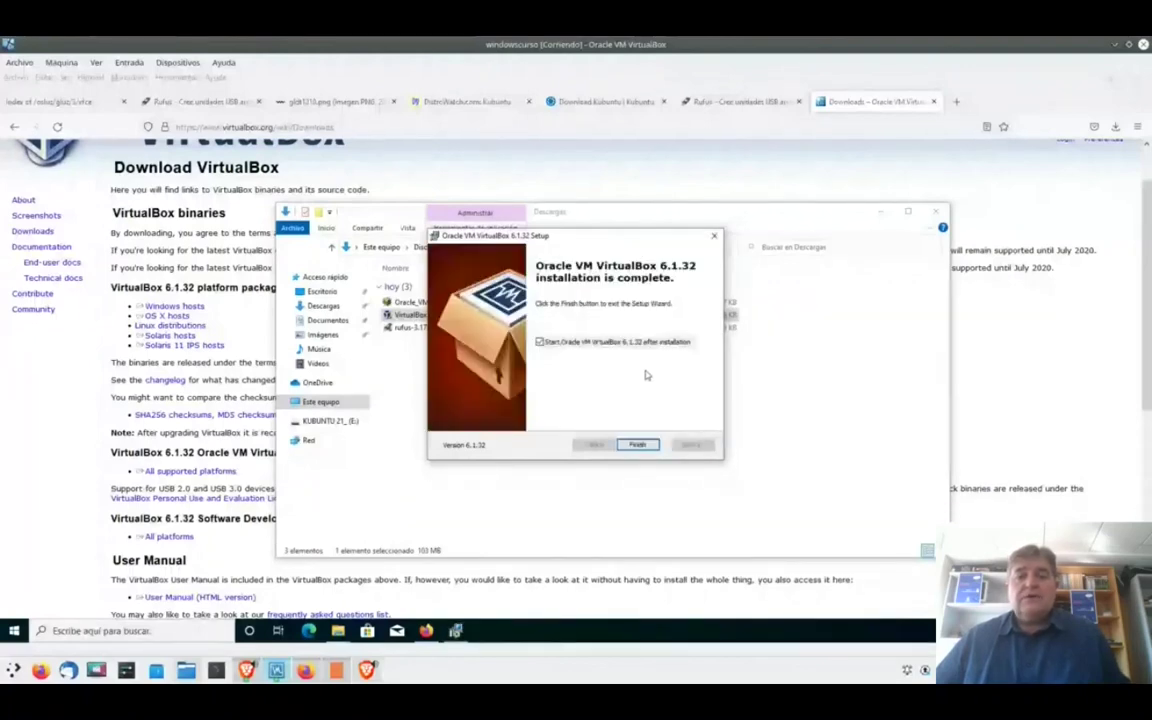
pyautogui.press('Return')
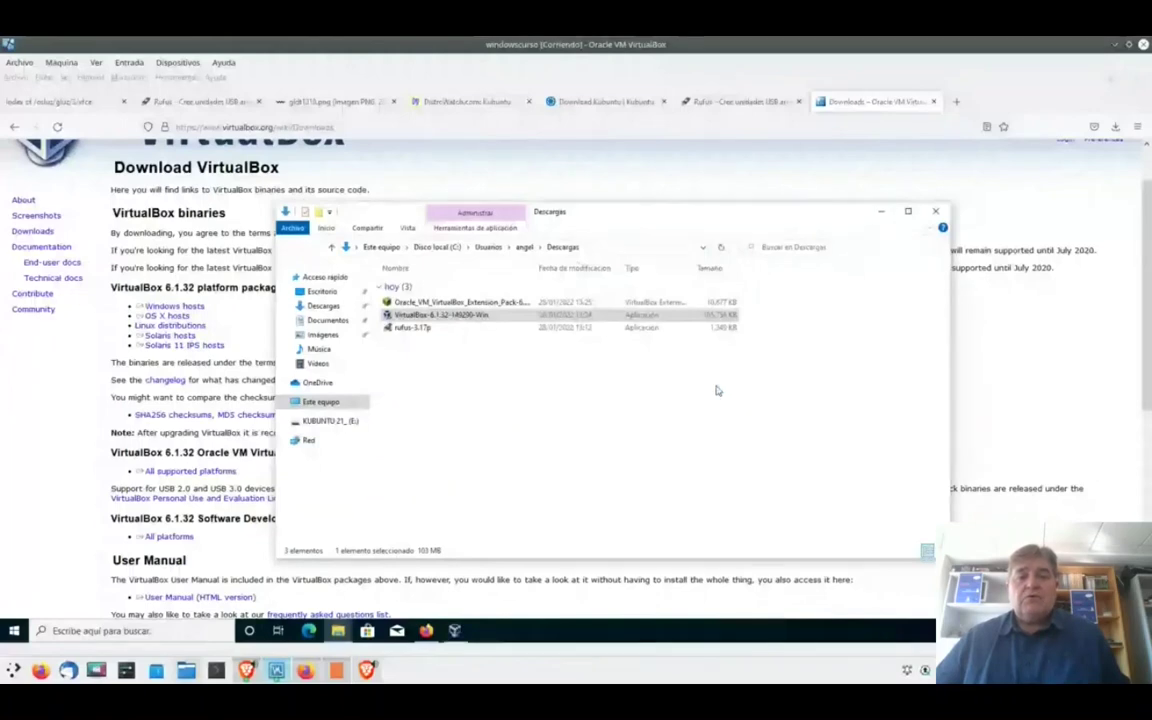
pyautogui.click(455, 631)
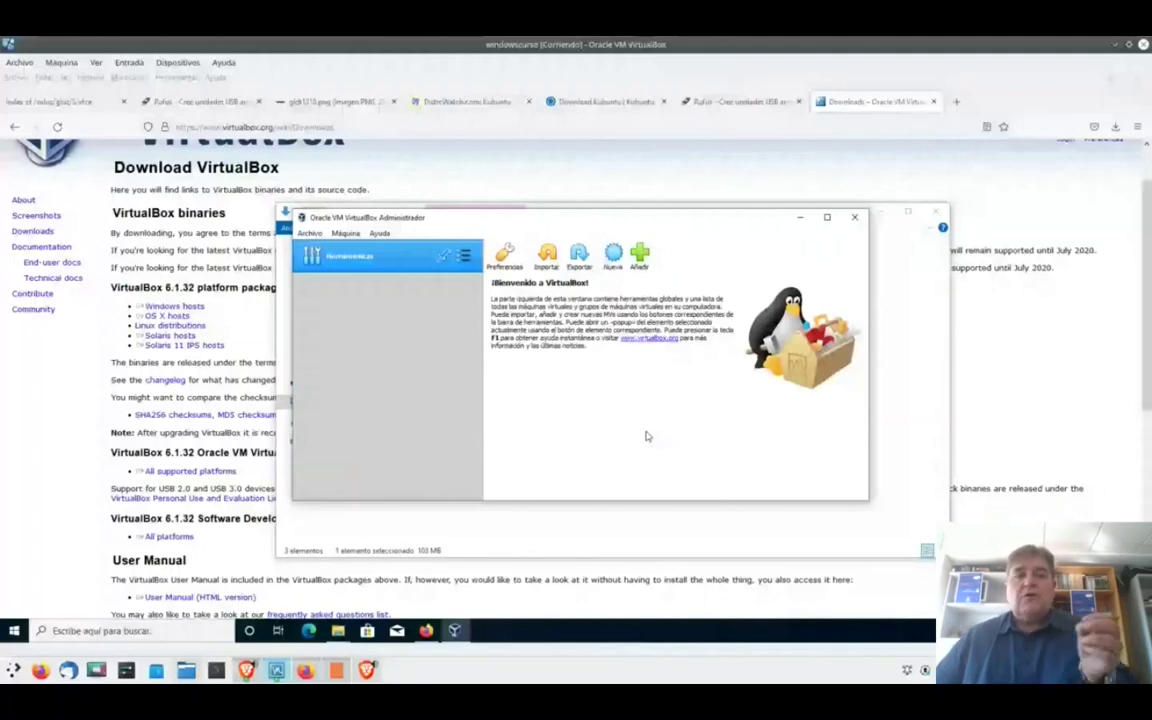
# Step: Maximize the VirtualBox Manager and go to Archivo > Preferencias > Extensiones
pyautogui.press('super+Up')
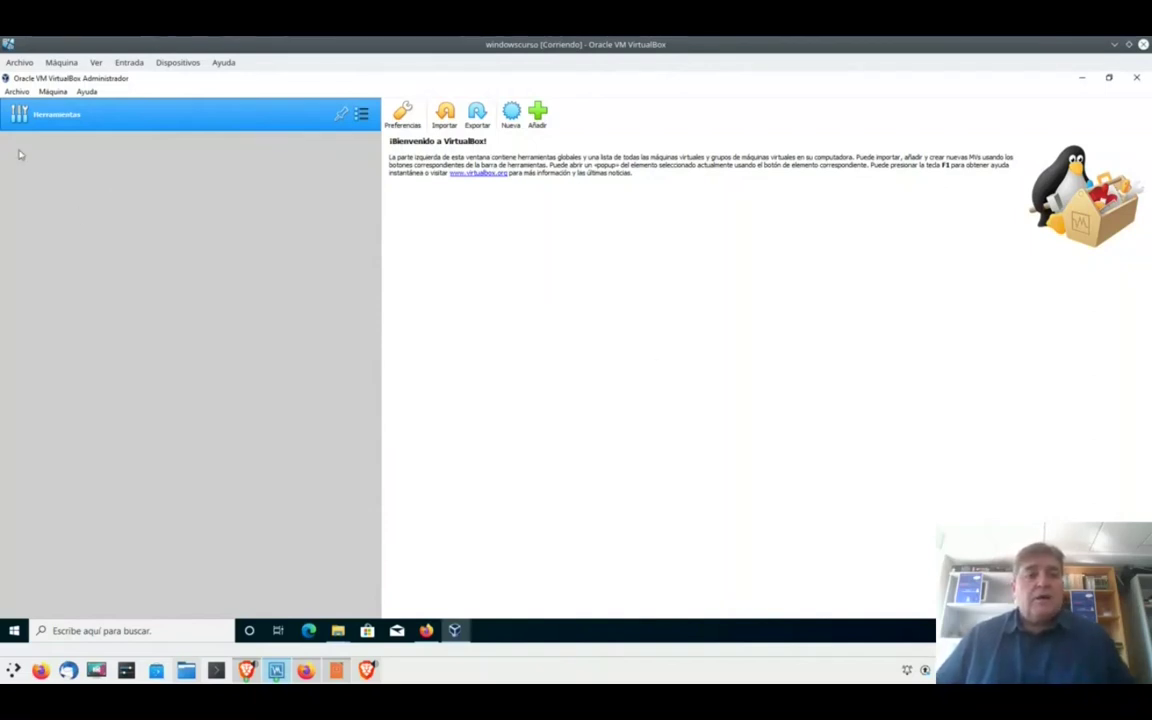
pyautogui.click(15, 92)
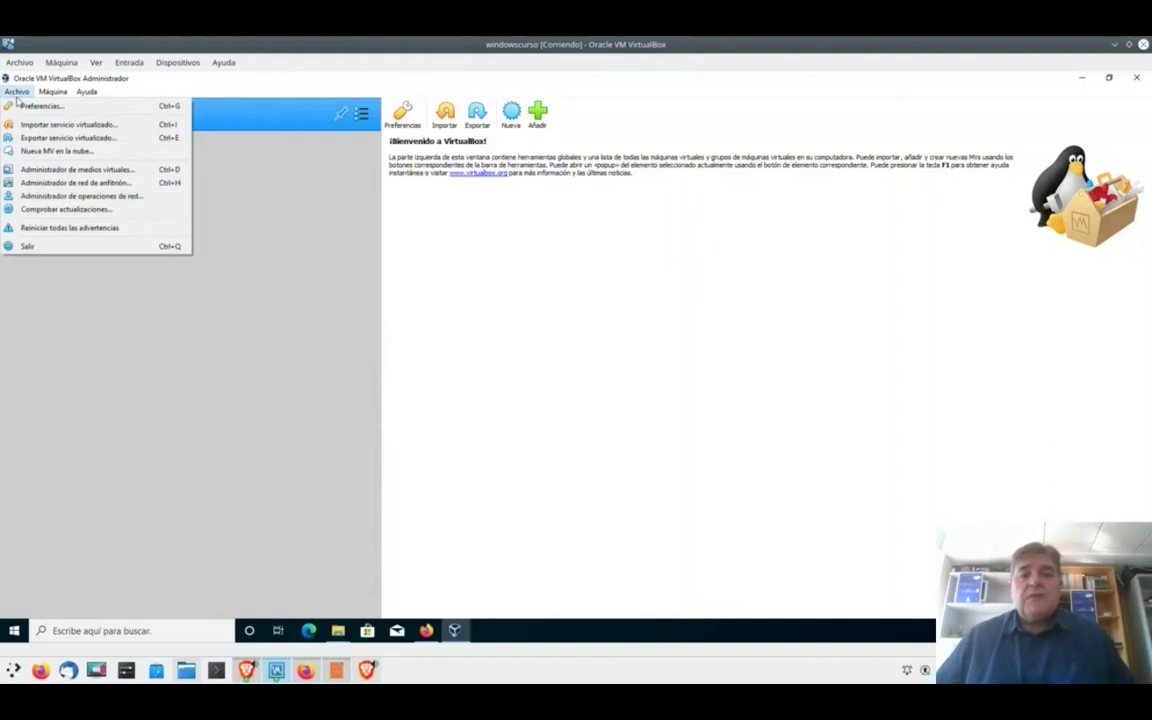
pyautogui.click(25, 105)
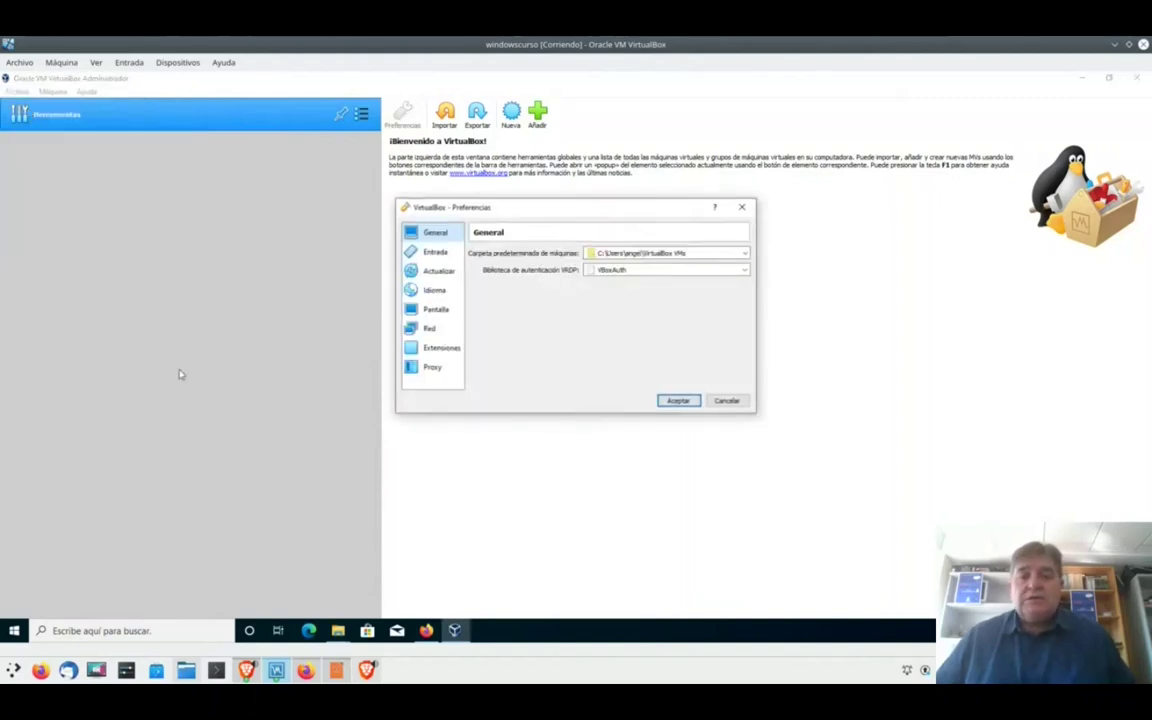
pyautogui.click(438, 349)
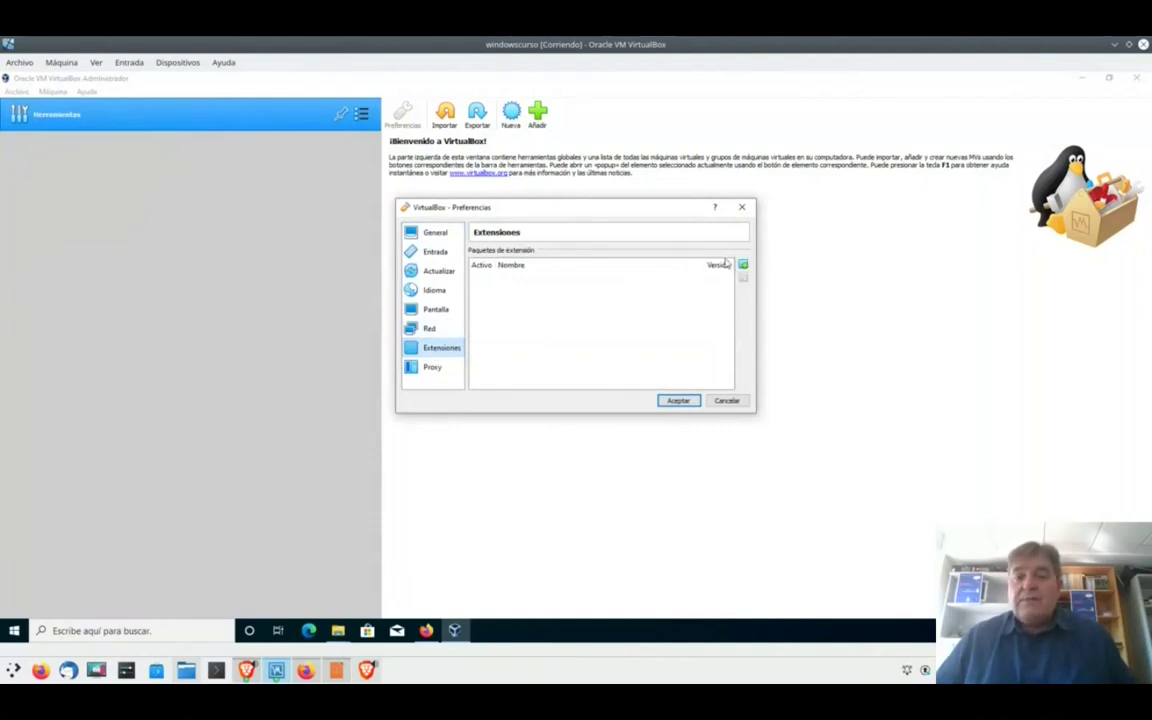
# Step: Add the downloaded Extension Pack 6.1.32, accept its licence, and save the preferences
pyautogui.click(744, 266)
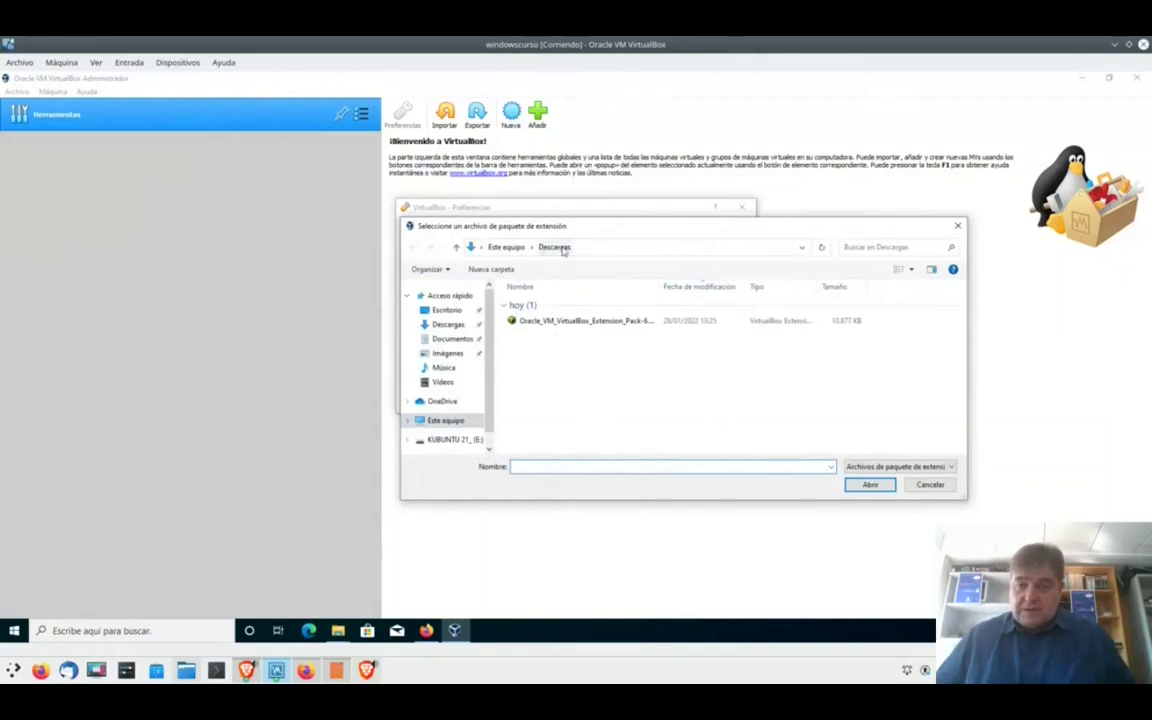
pyautogui.click(604, 322)
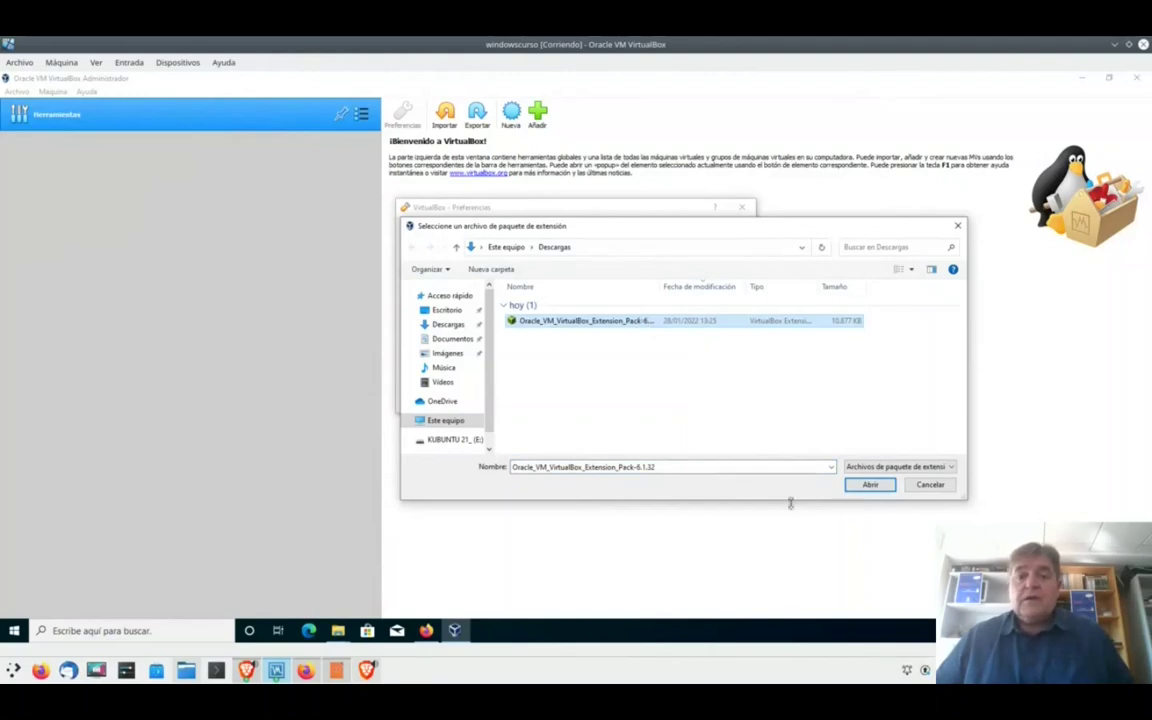
pyautogui.click(866, 486)
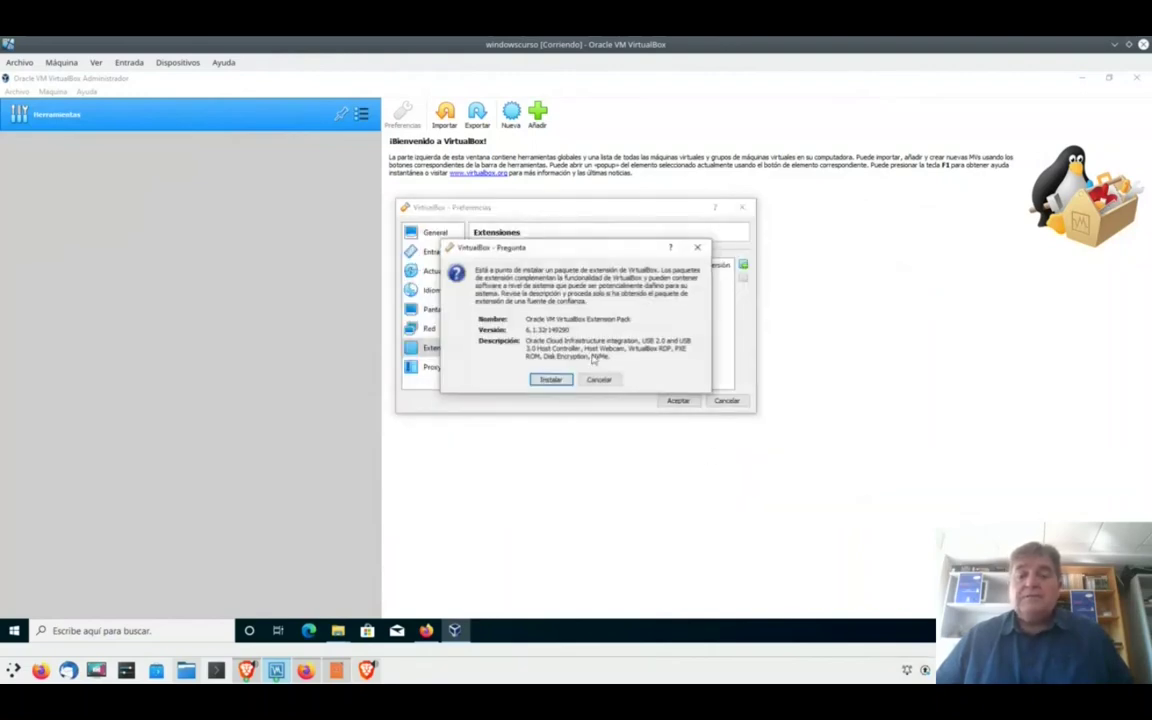
pyautogui.click(552, 381)
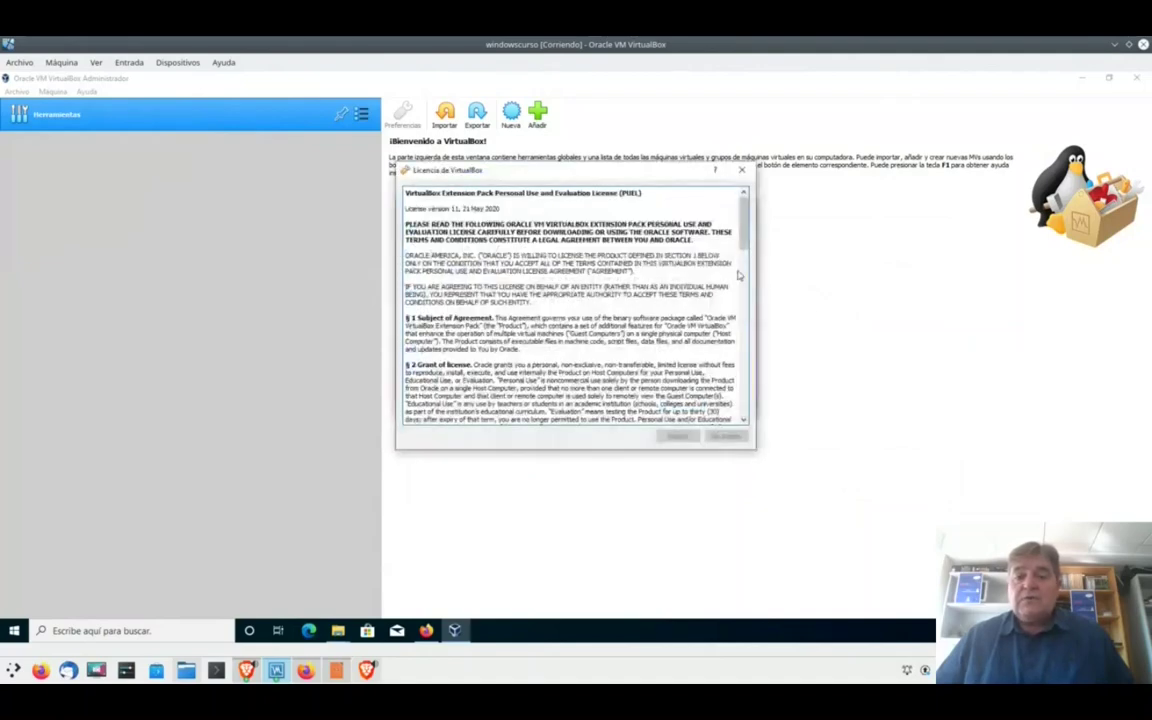
pyautogui.moveTo(740, 240); pyautogui.dragTo(752, 402)
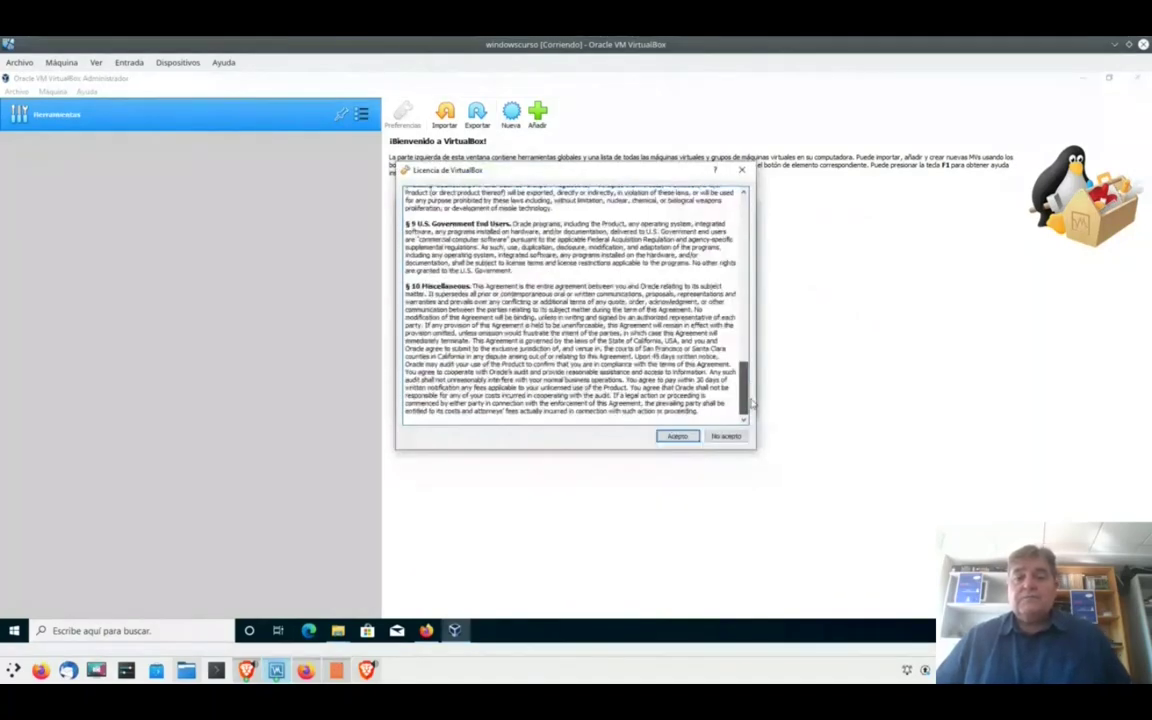
pyautogui.click(676, 437)
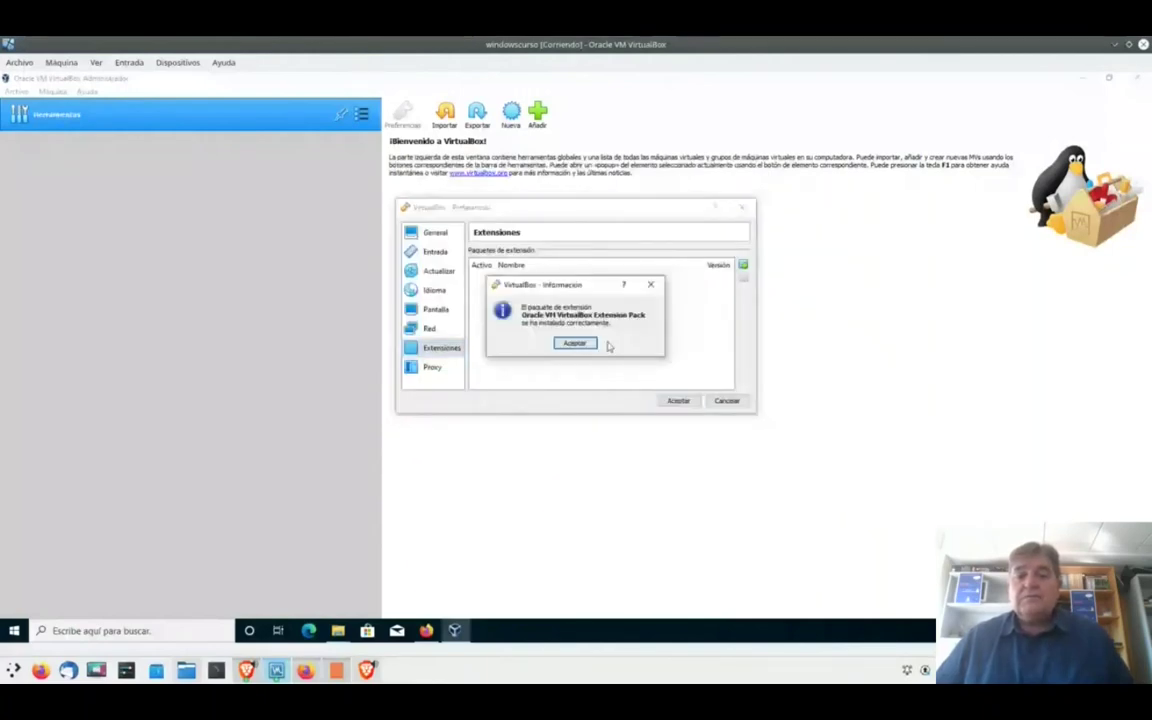
pyautogui.click(596, 344)
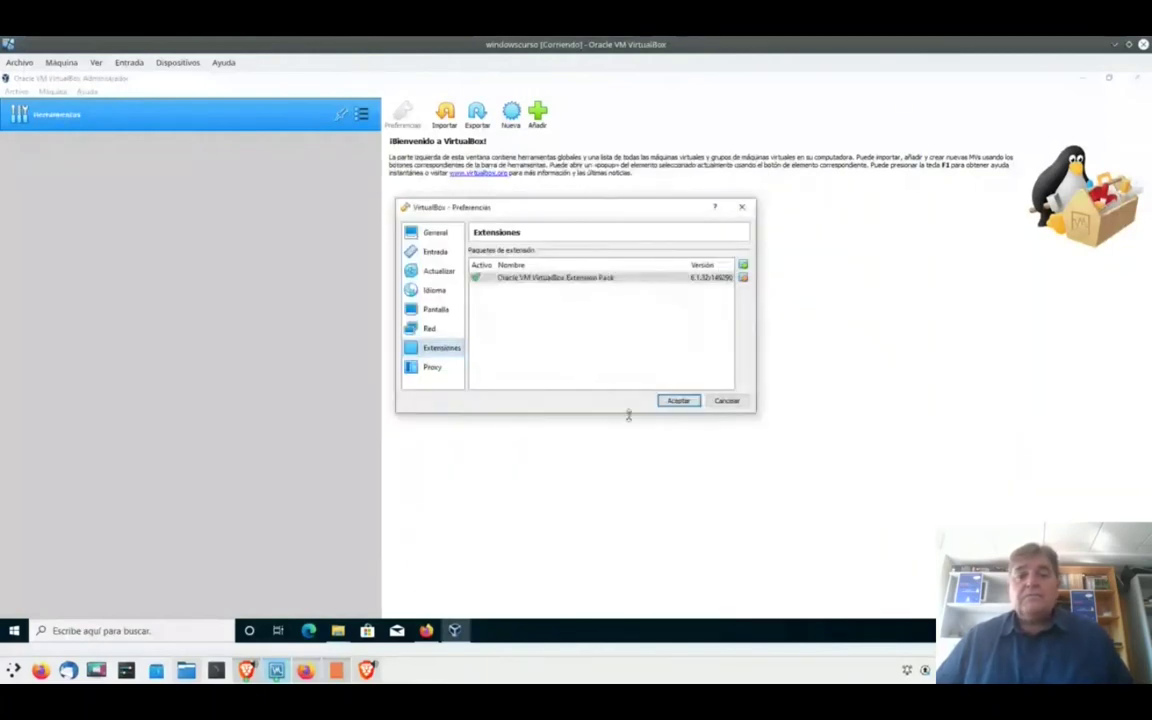
pyautogui.click(682, 400)
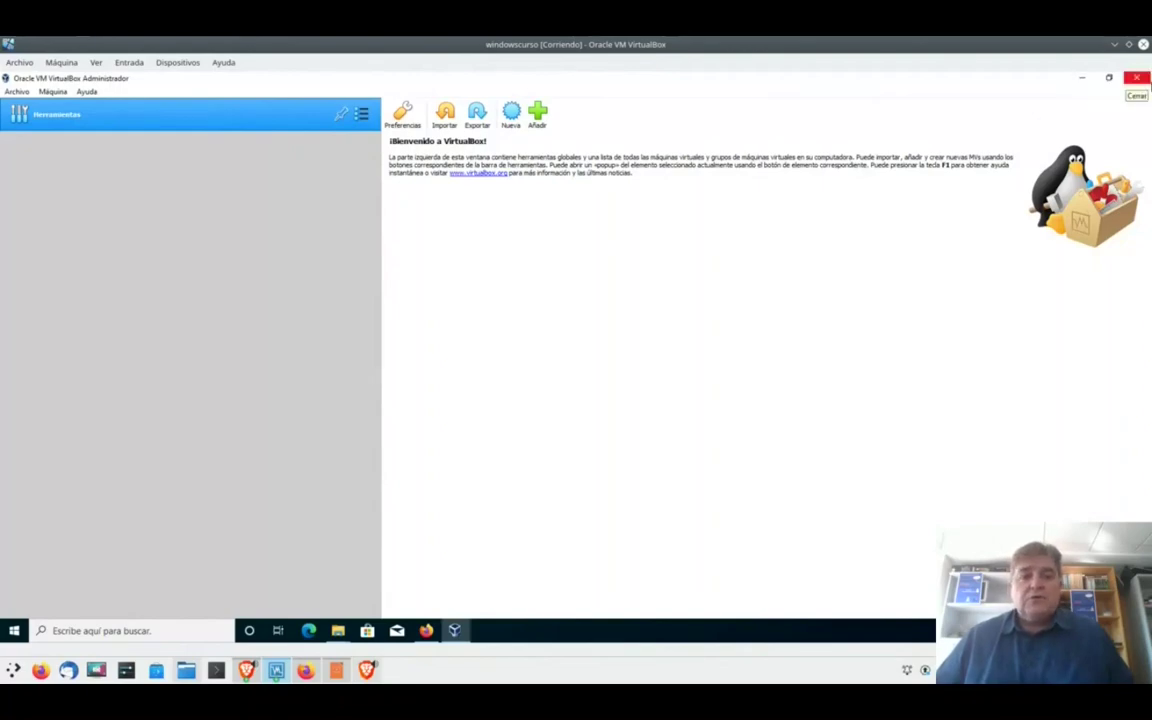
# Step: Close the guest's VirtualBox Manager and shut down Windows via Start > Inicio/Apagado > Apagar
pyautogui.click(1136, 79)
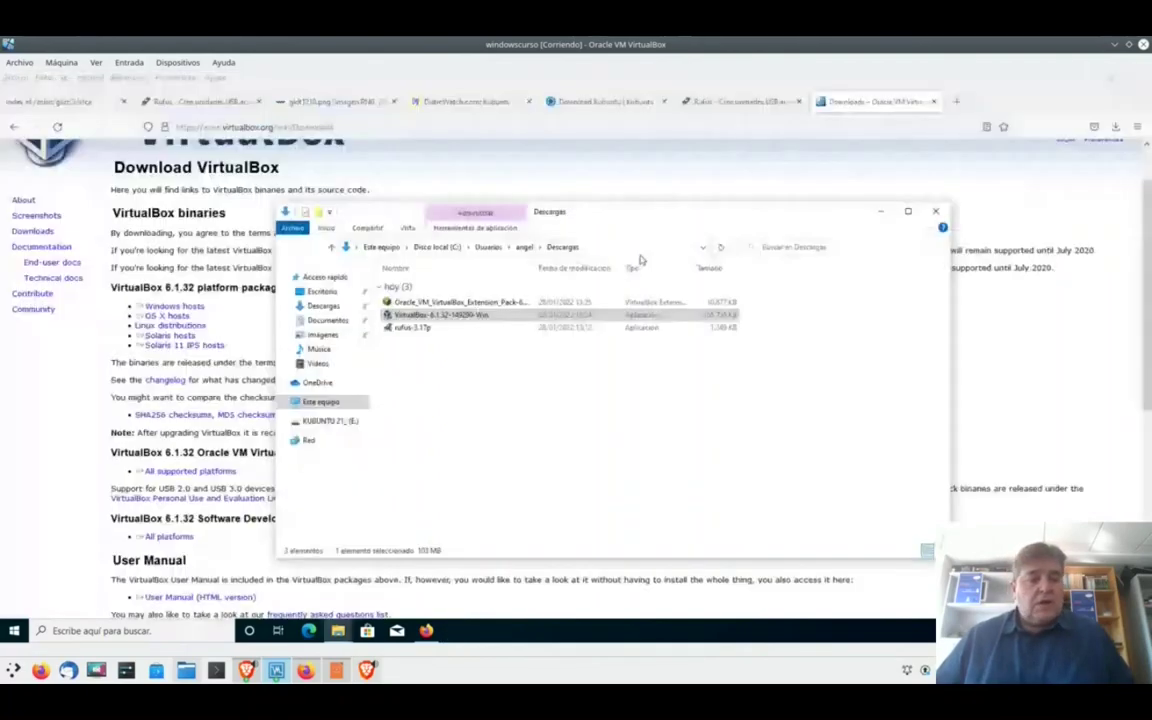
pyautogui.moveTo(145, 515); pyautogui.dragTo(183, 491)
pyautogui.click(183, 495)
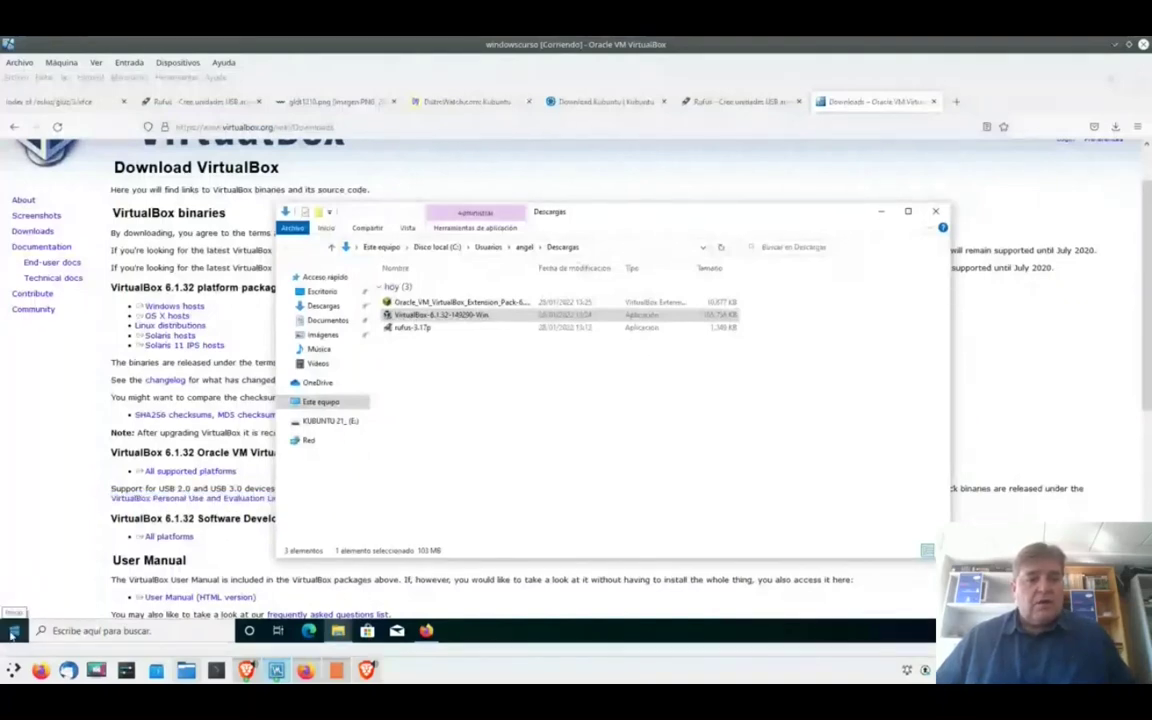
pyautogui.click(13, 631)
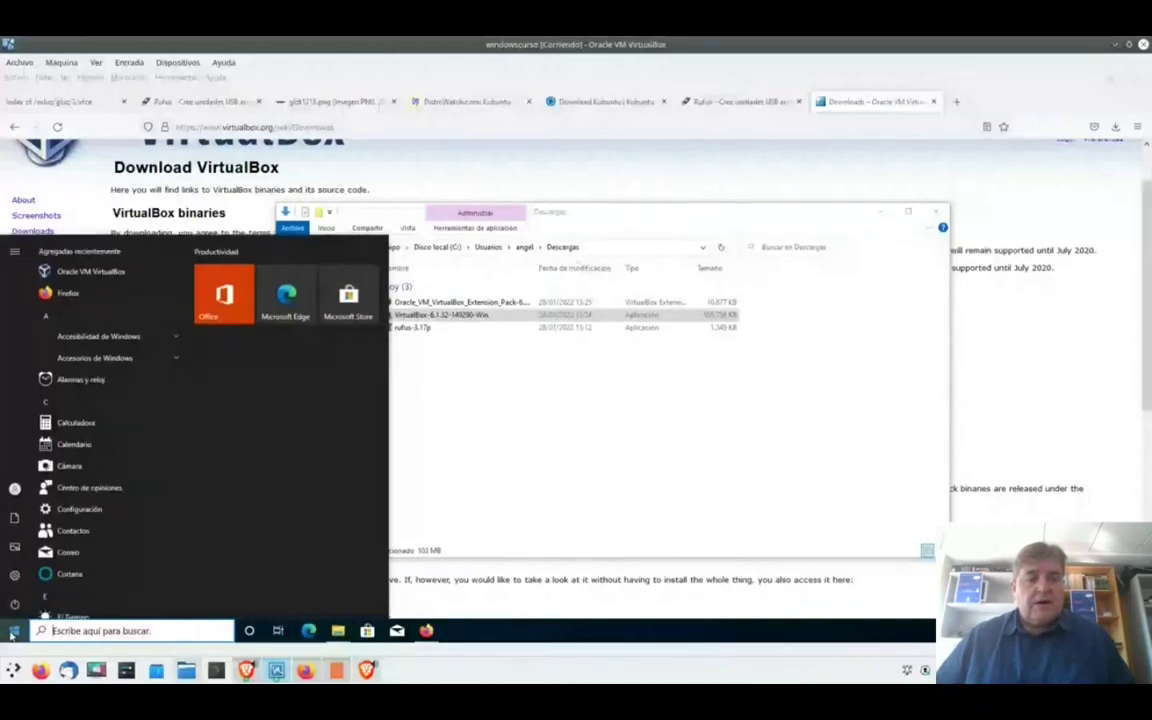
pyautogui.click(14, 603)
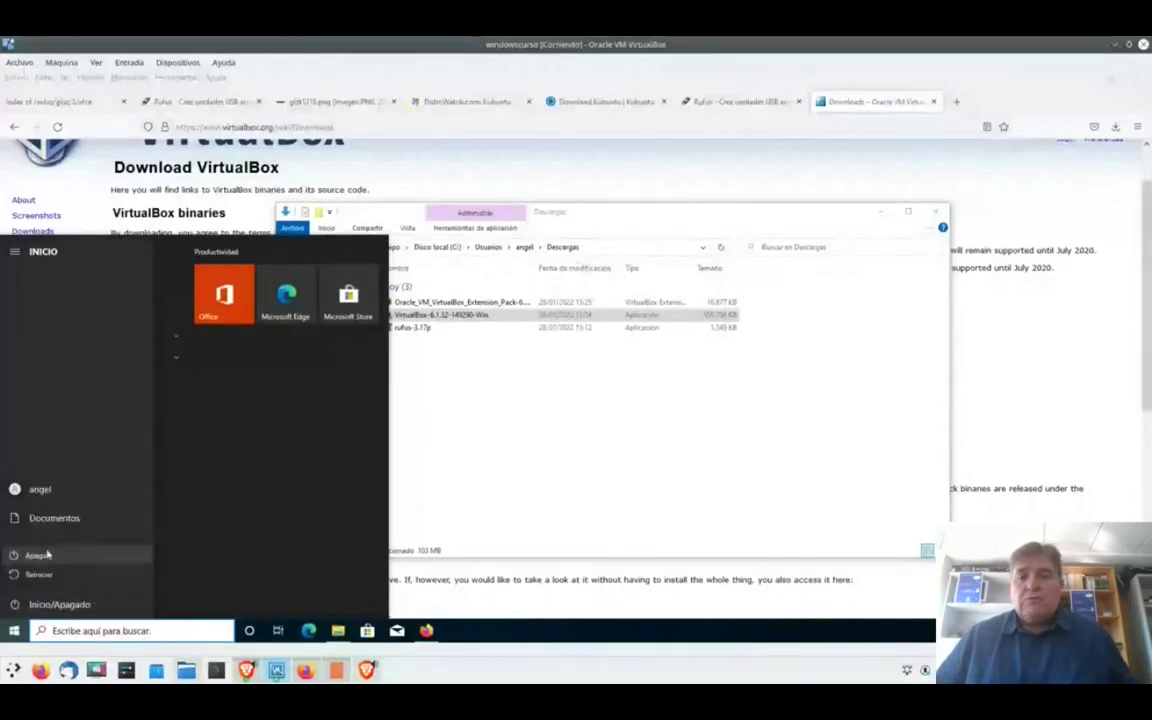
pyautogui.click(44, 555)
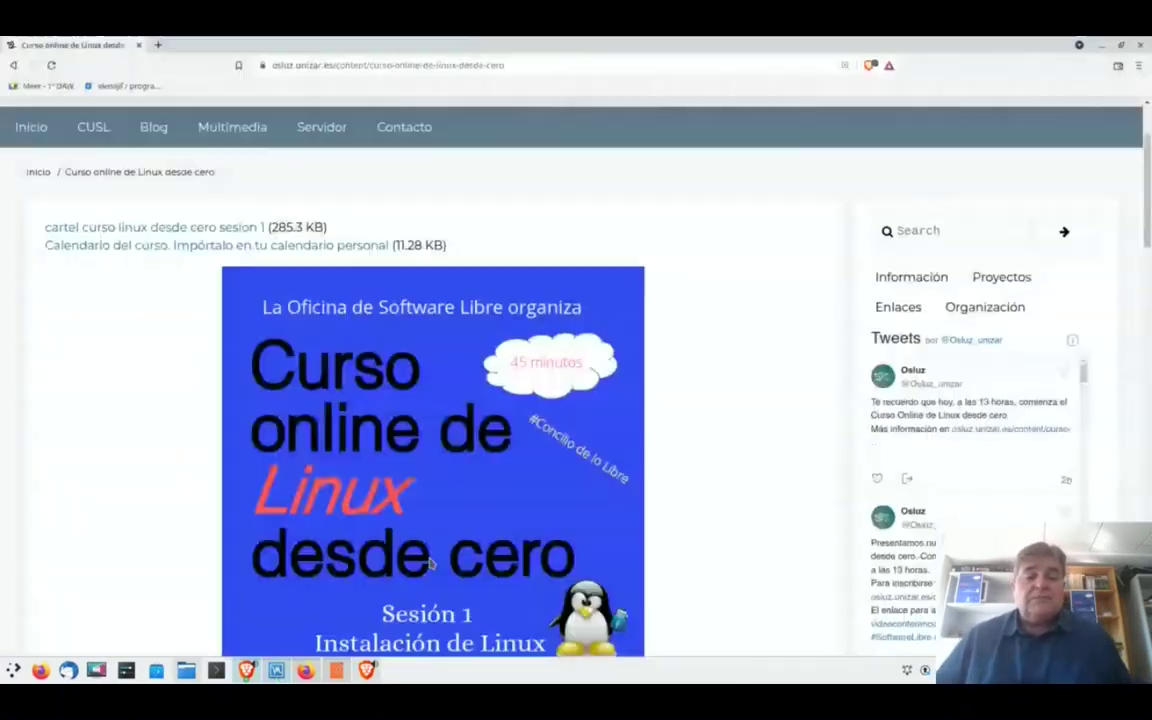
# Step: Maximize the host VirtualBox Manager and start the Nueva virtual machine wizard
pyautogui.click(279, 674)
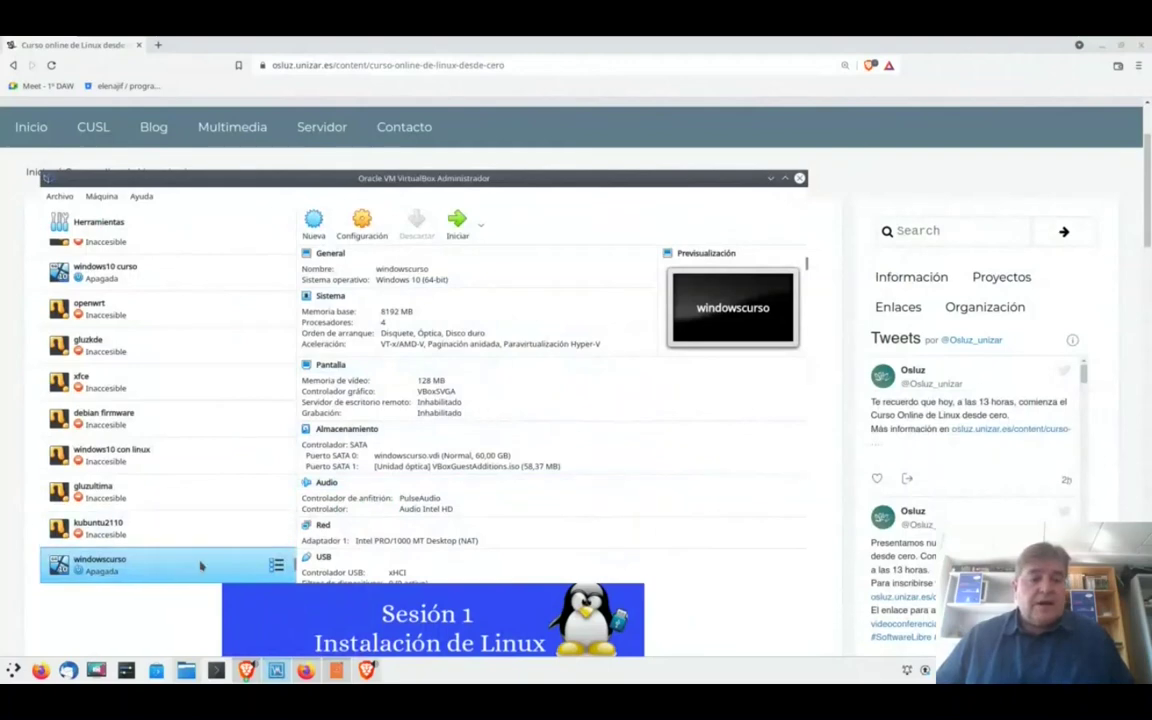
pyautogui.click(785, 179)
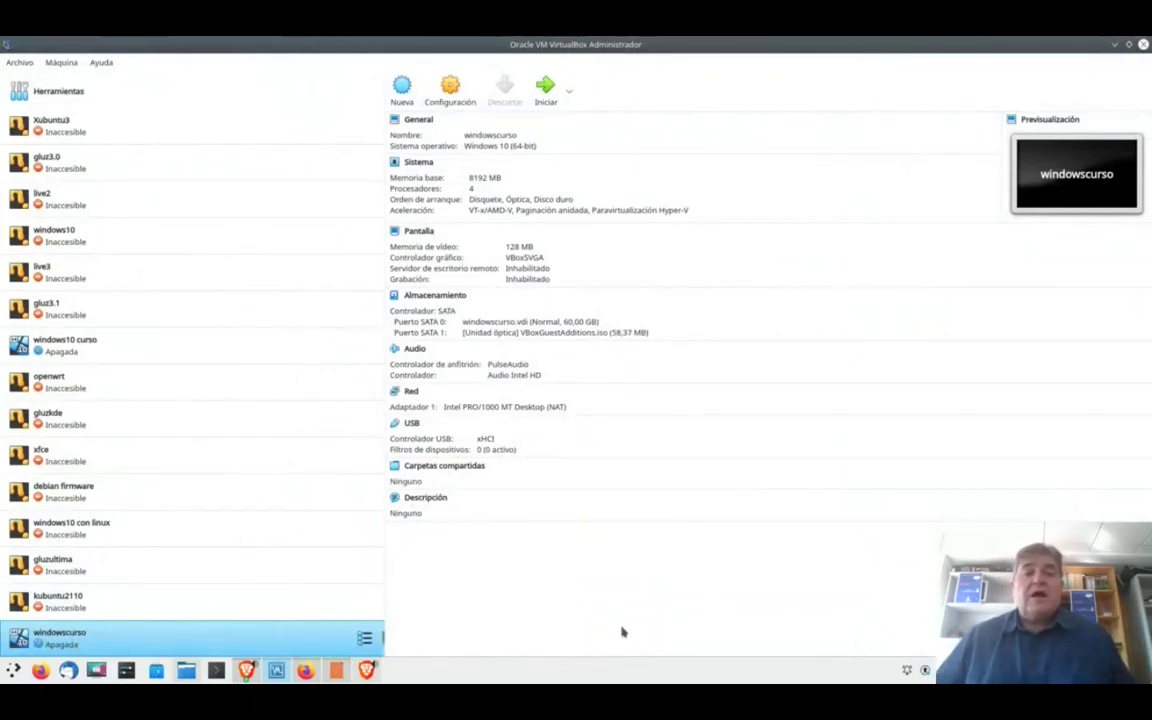
pyautogui.click(403, 92)
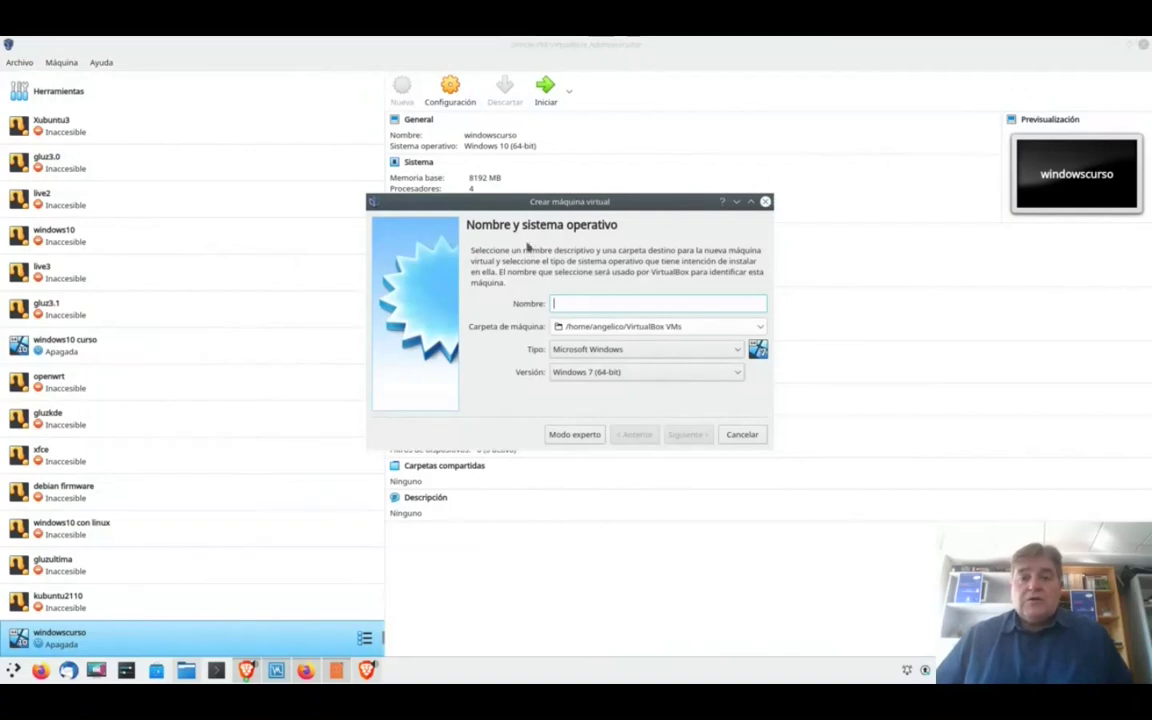
# Step: Restart the new machine wizard and name the machine 'kubuntucurso'
pyautogui.click(765, 201)
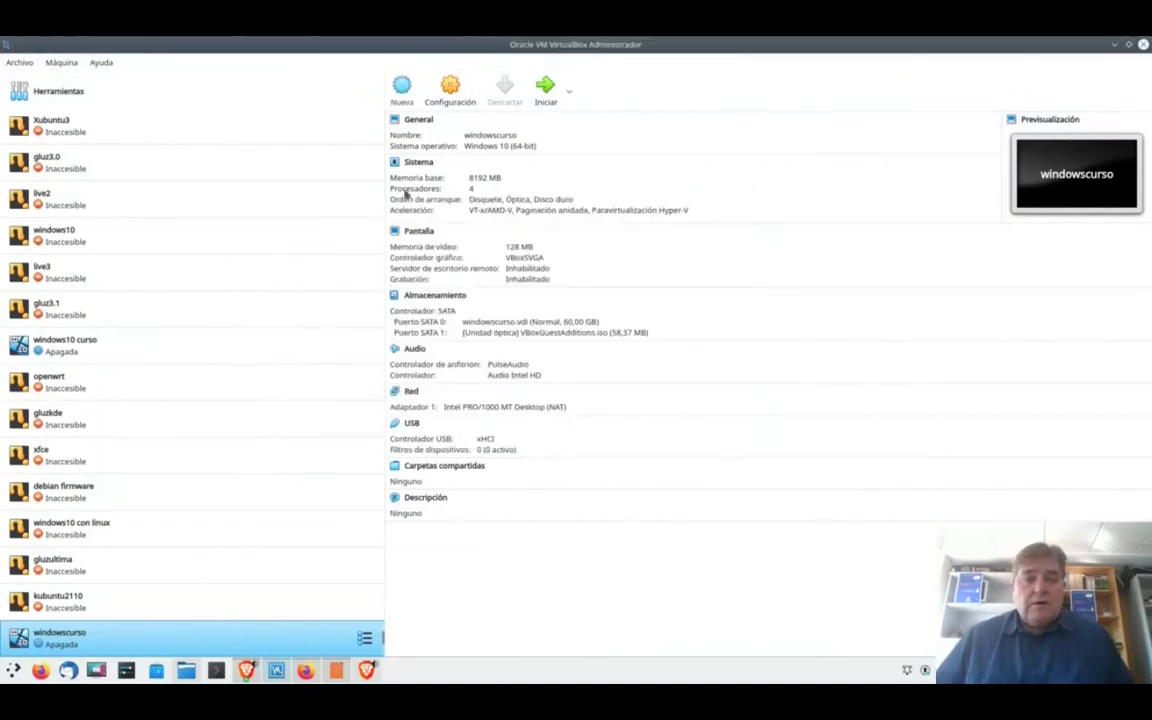
pyautogui.click(401, 88)
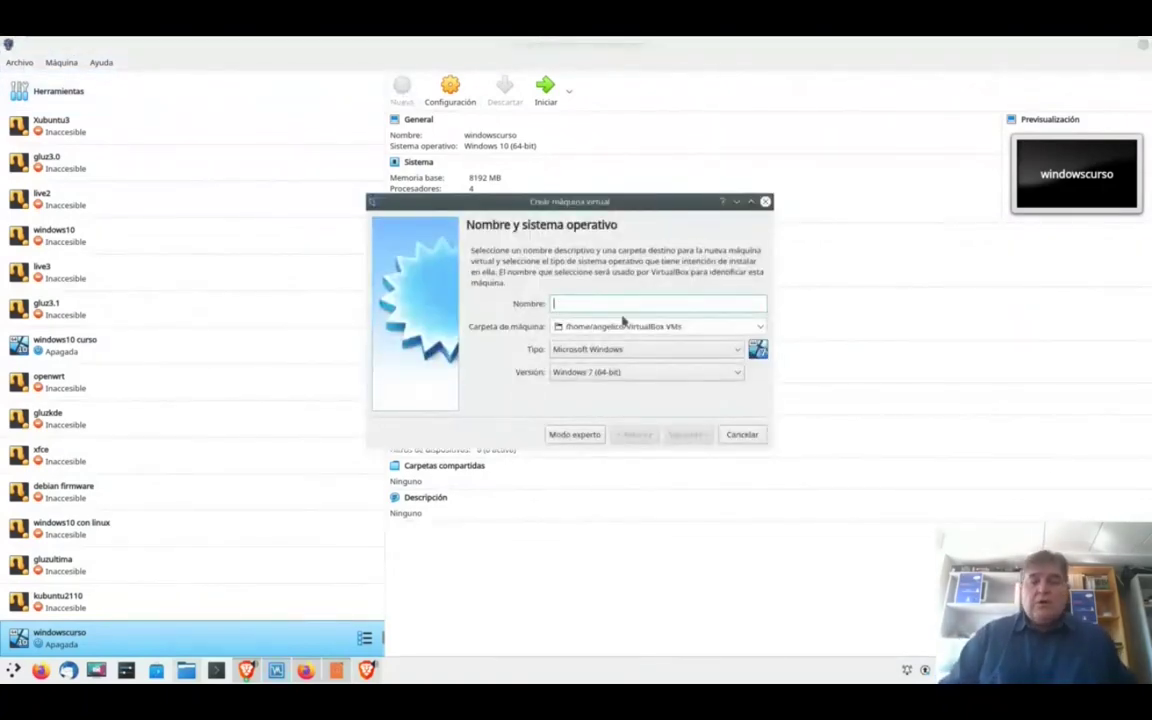
pyautogui.write('k')
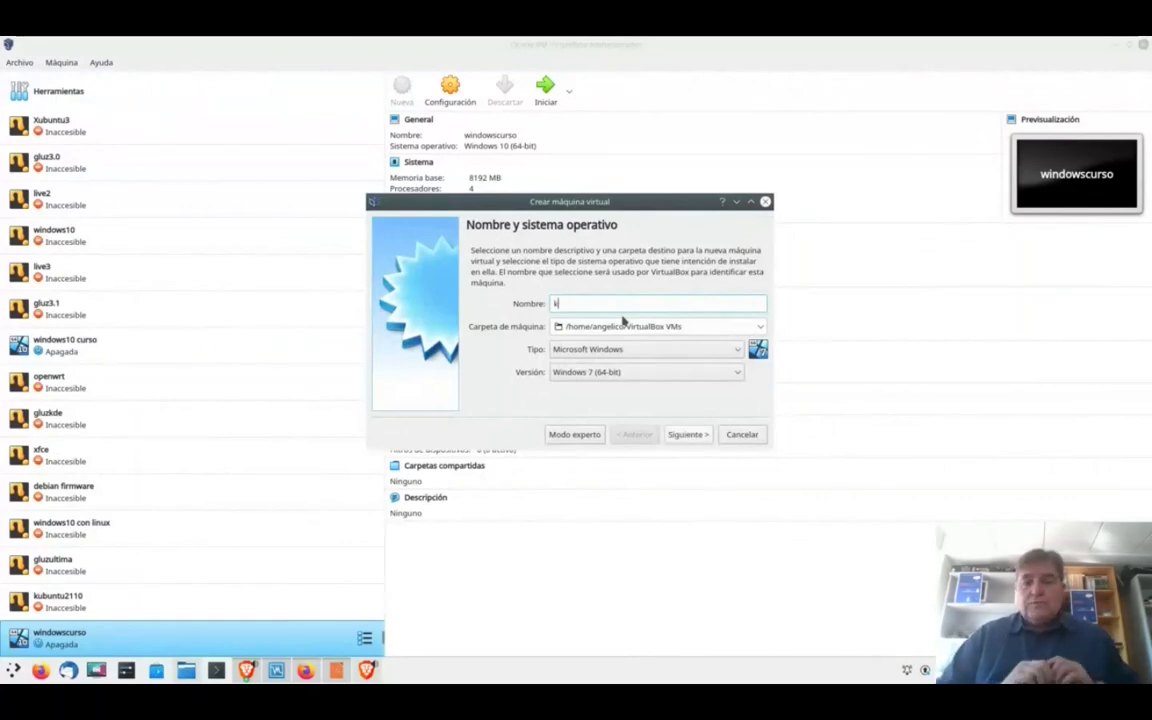
pyautogui.write('ubuntucurso')
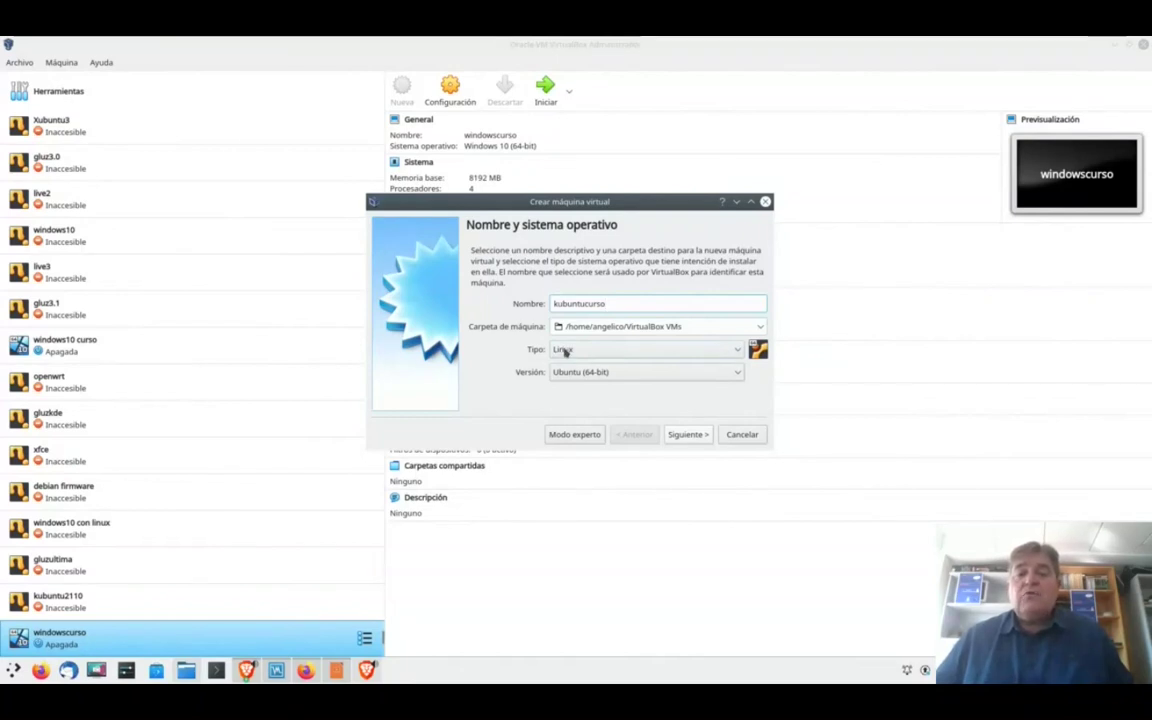
# Step: Set the type to Linux and version to Ubuntu (64-bit), then continue to memory
pyautogui.click(740, 357)
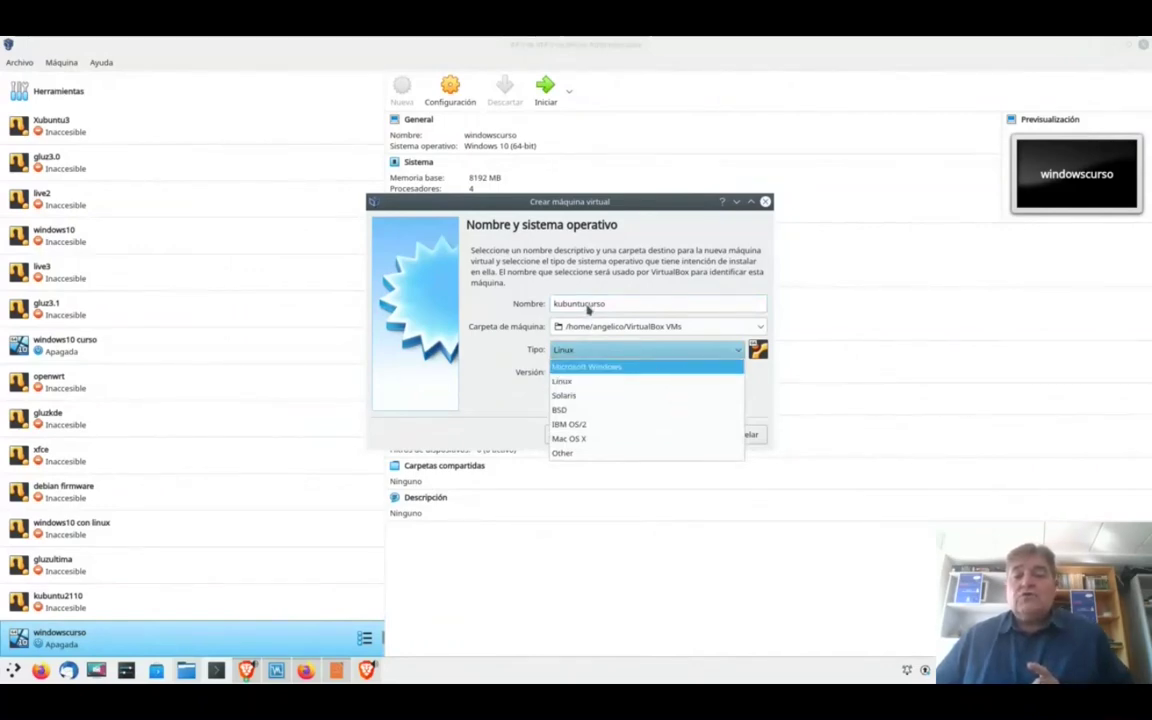
pyautogui.click(599, 382)
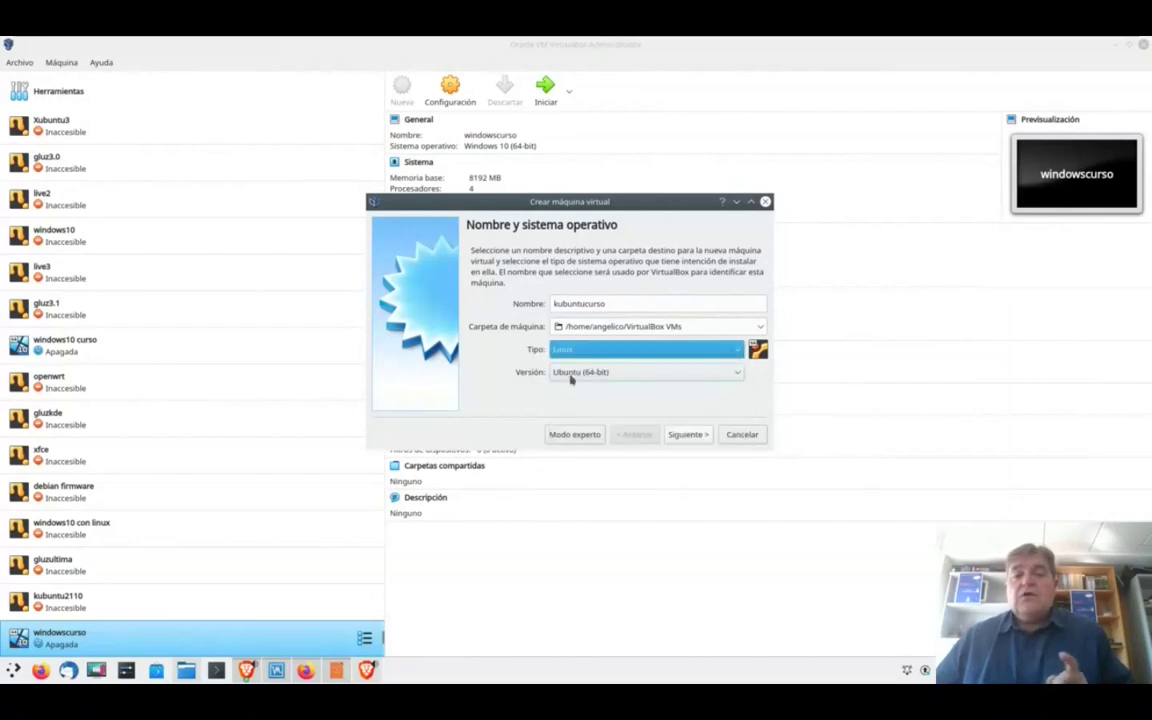
pyautogui.click(728, 352)
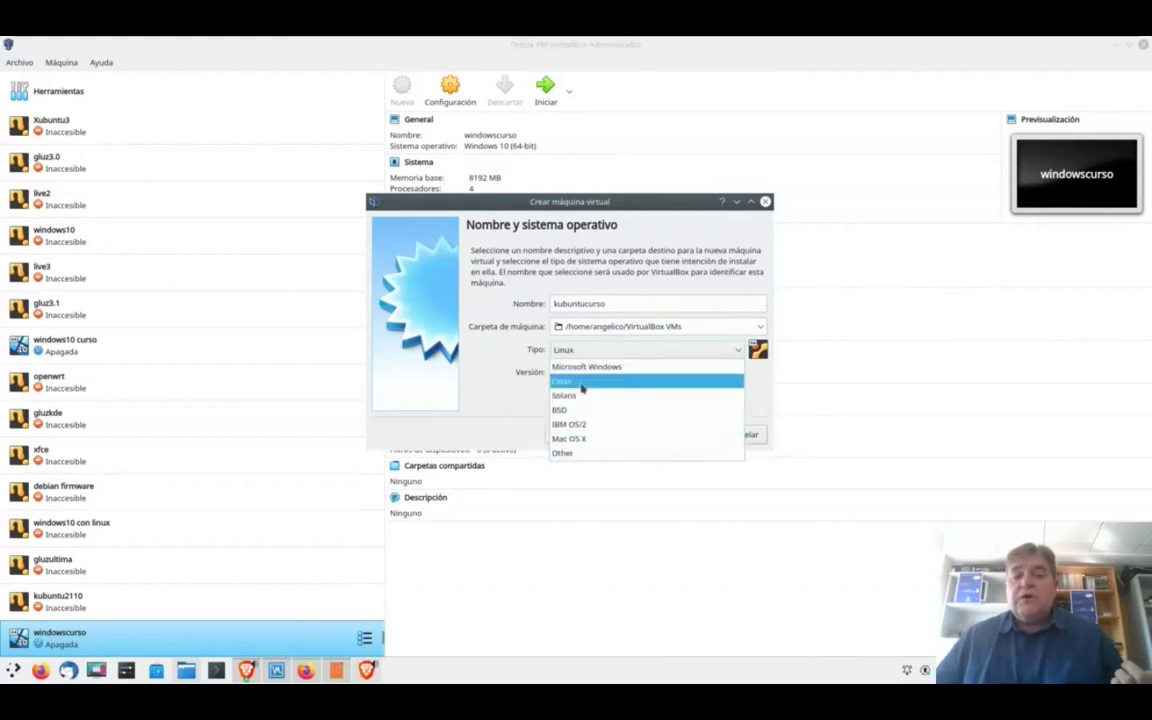
pyautogui.click(590, 382)
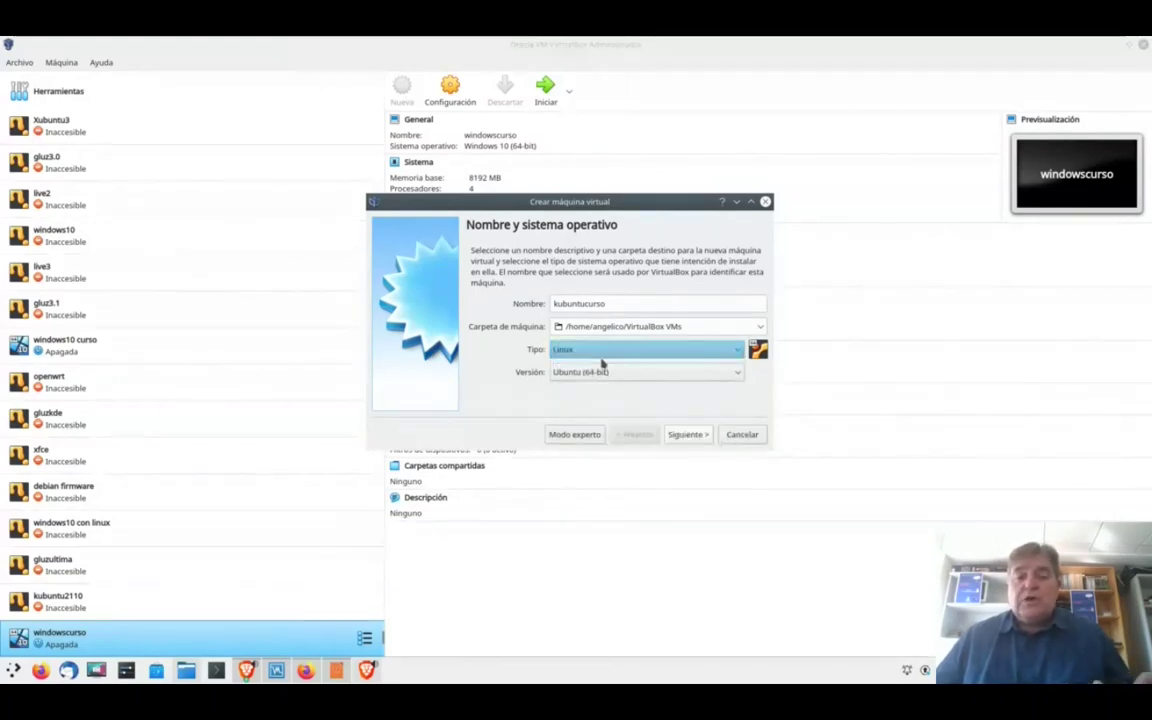
pyautogui.click(716, 381)
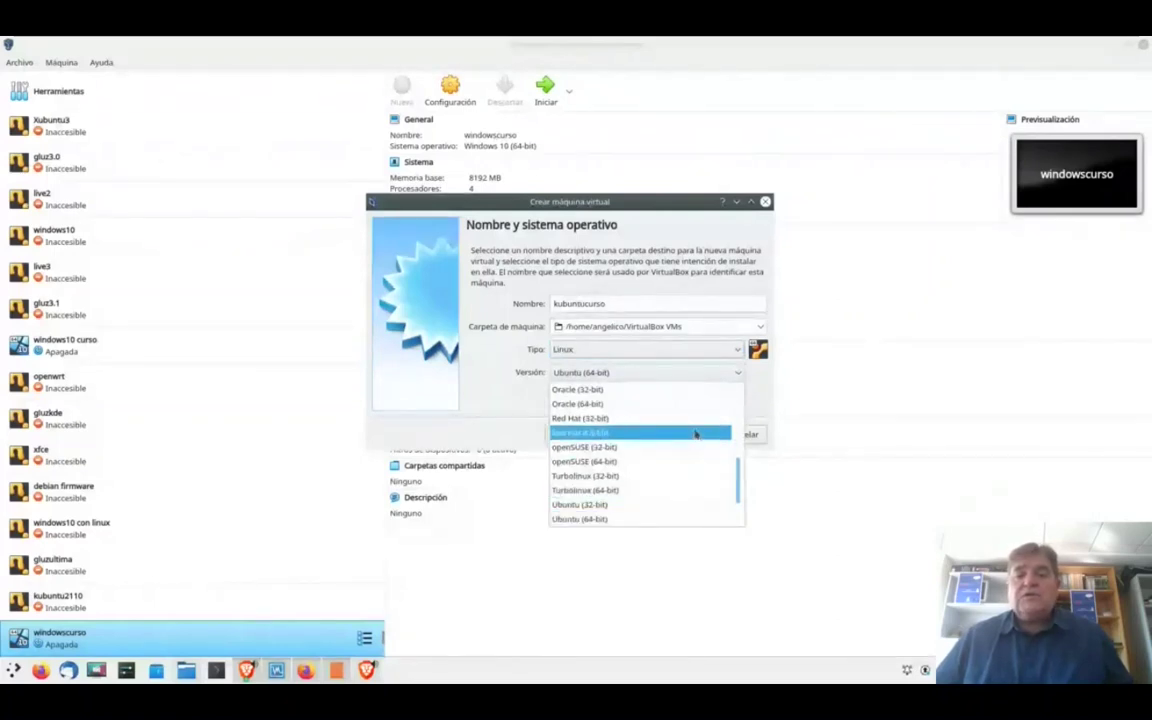
pyautogui.scroll(-3, 695, 433)
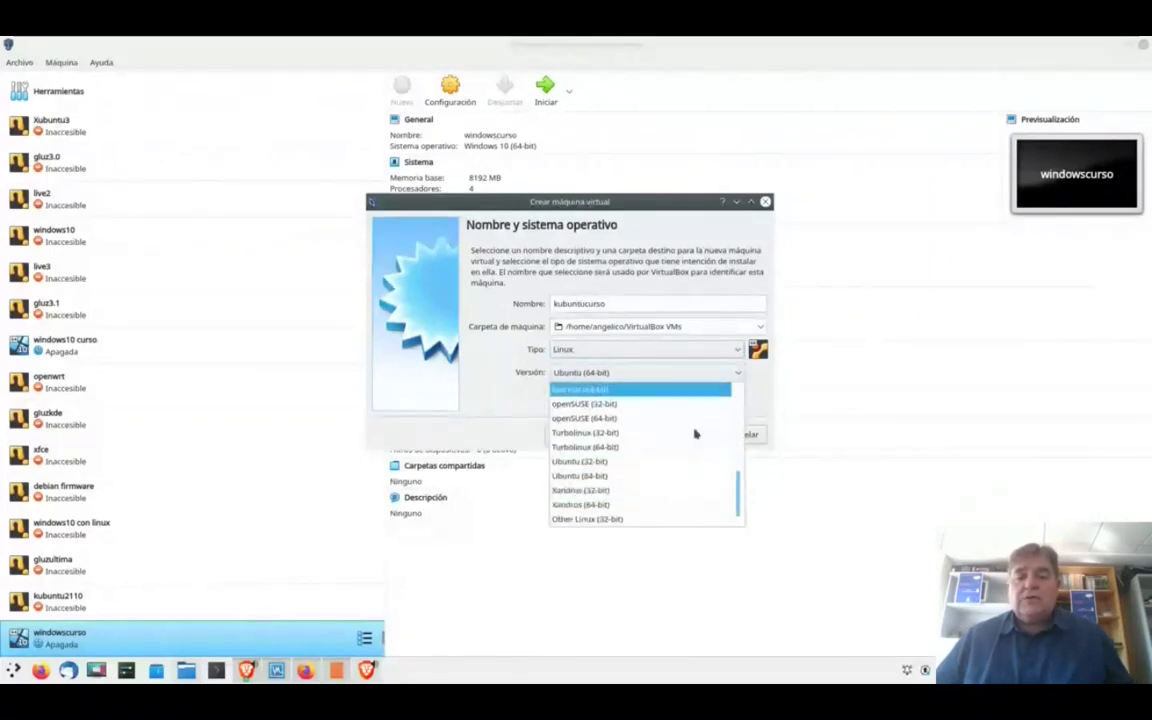
pyautogui.click(592, 476)
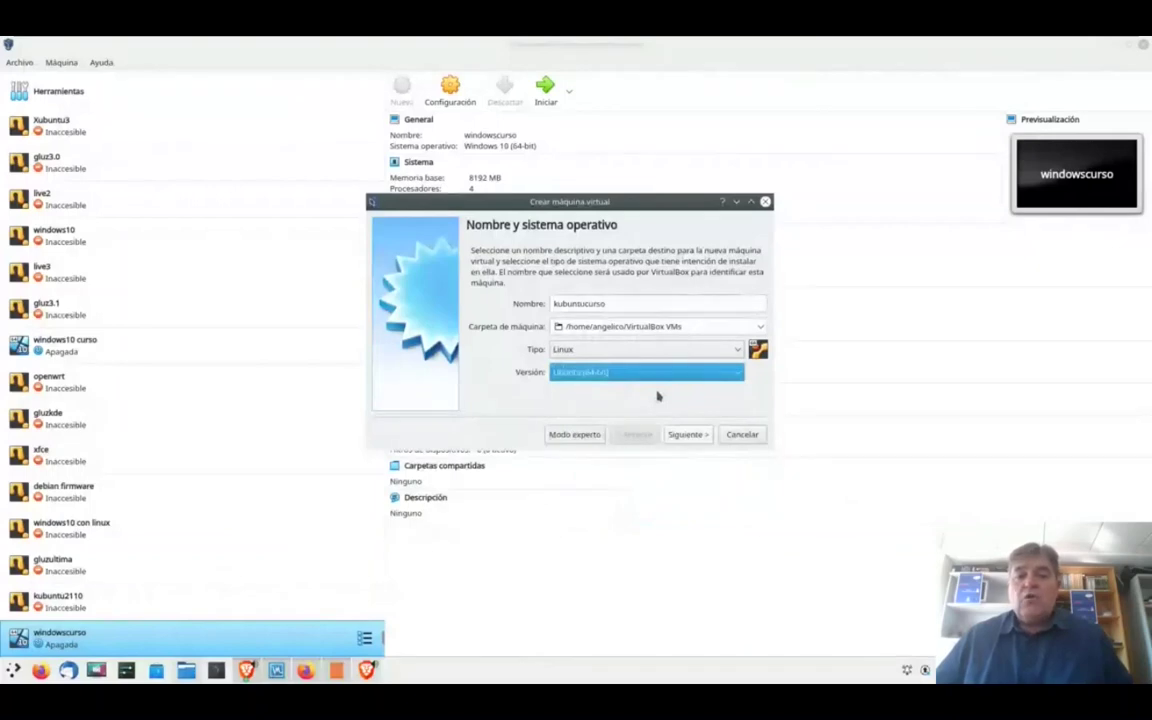
pyautogui.doubleClick(613, 305)
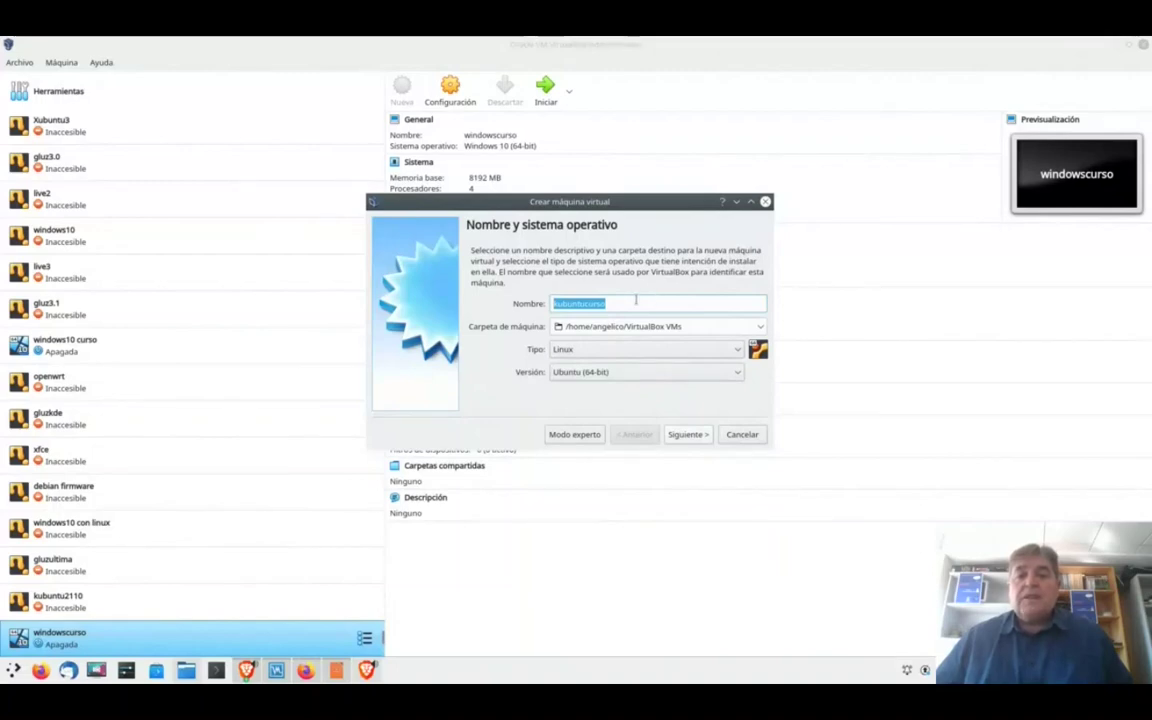
pyautogui.click(688, 435)
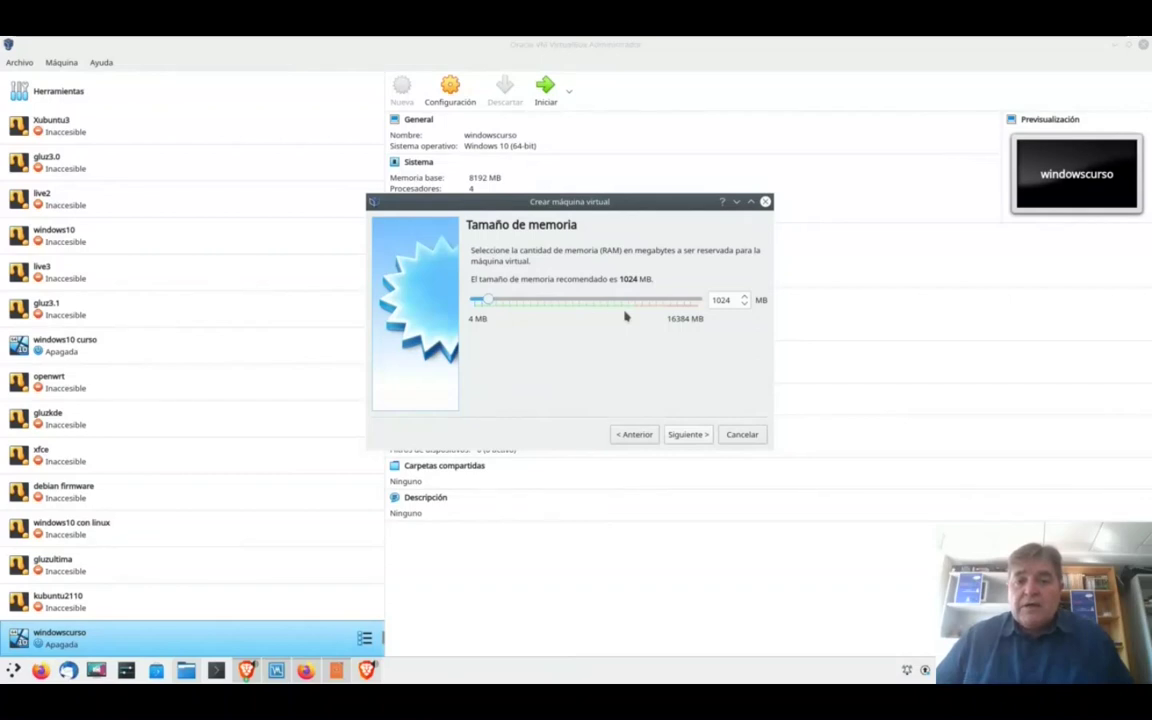
# Step: Adjust the memory slider to settle on 4096 MB and move on to the hard disk step
pyautogui.moveTo(487, 304); pyautogui.dragTo(531, 304)
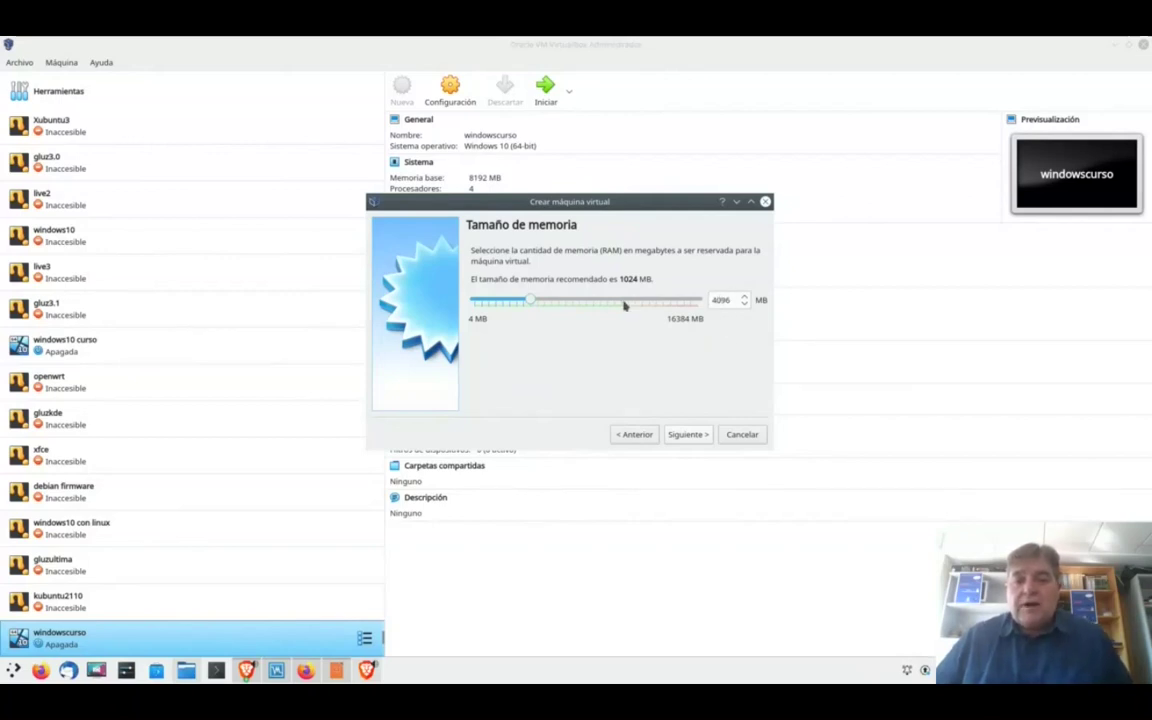
pyautogui.moveTo(534, 303); pyautogui.dragTo(628, 304)
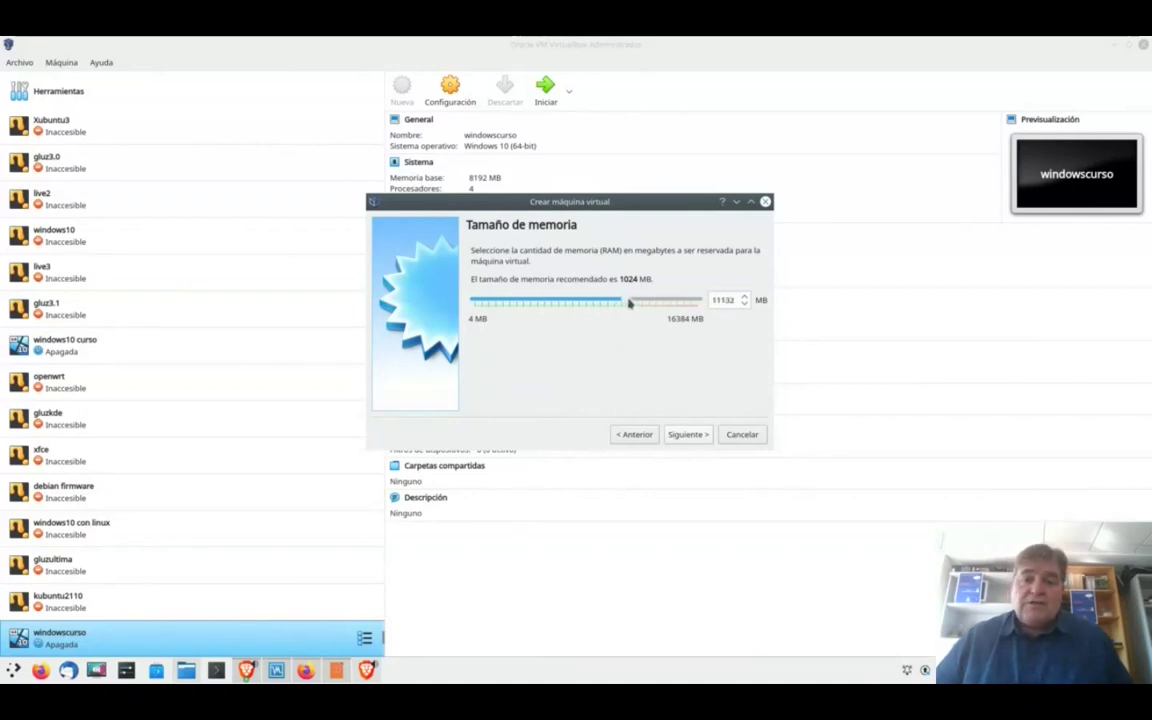
pyautogui.moveTo(630, 304); pyautogui.dragTo(535, 306)
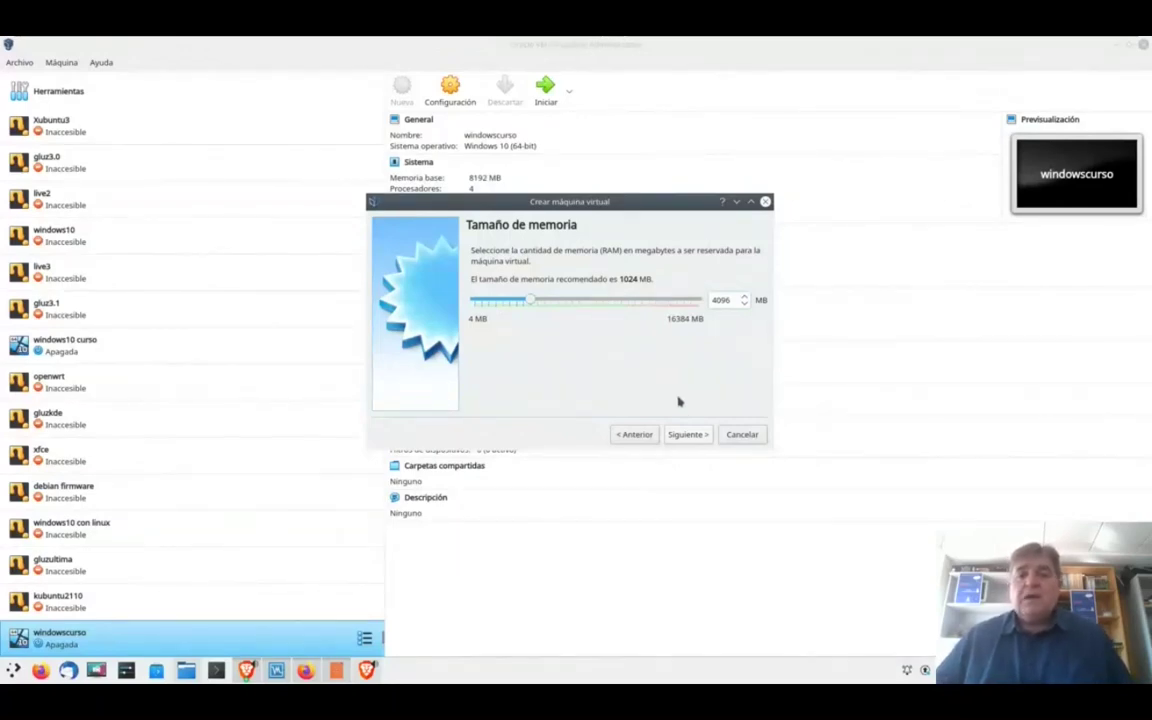
pyautogui.click(688, 434)
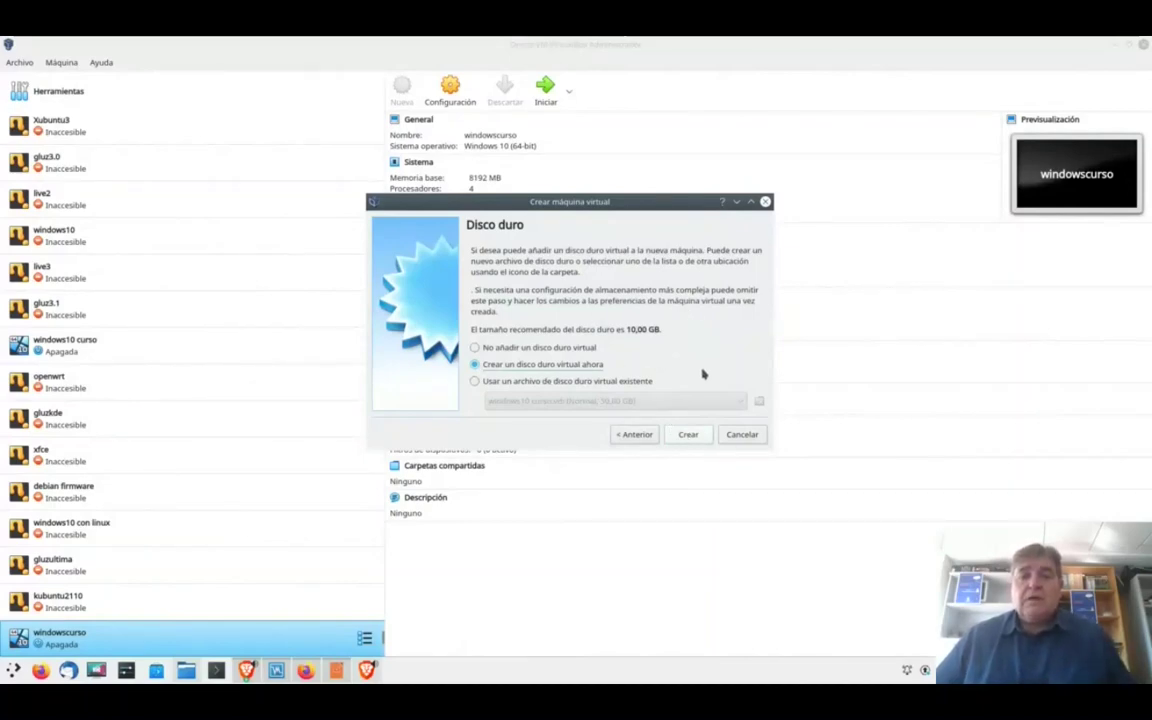
# Step: Choose to create a virtual hard disk now, keeping the VDI file type
pyautogui.click(688, 434)
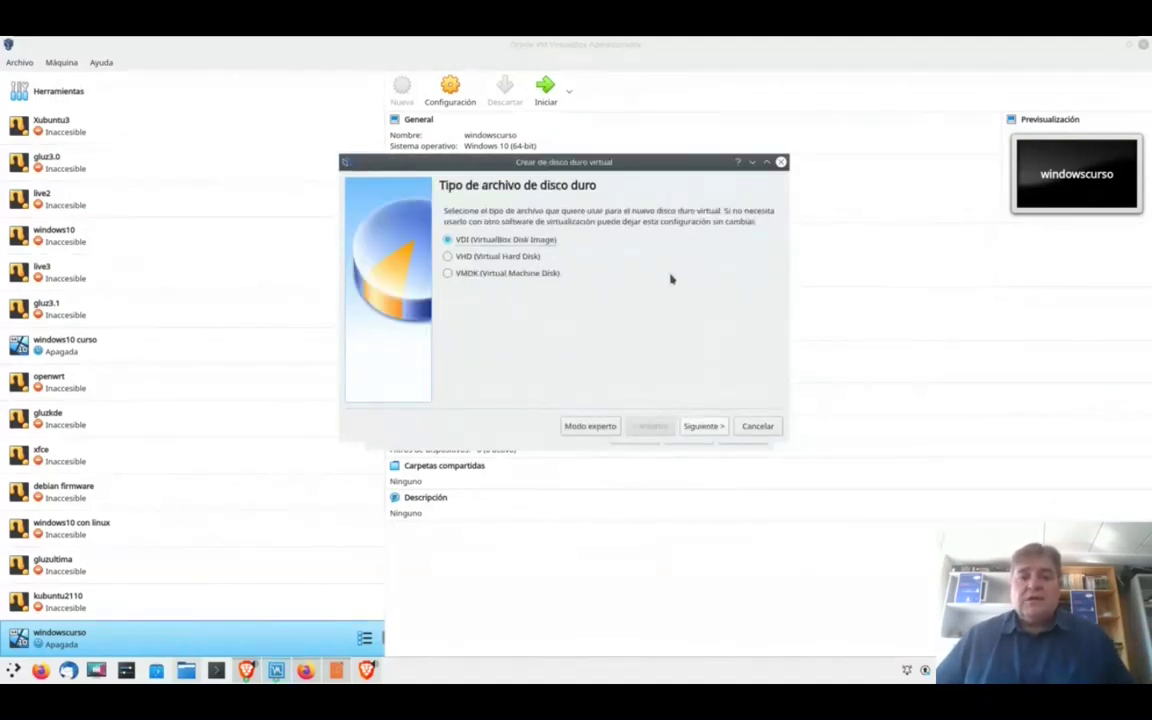
pyautogui.click(704, 427)
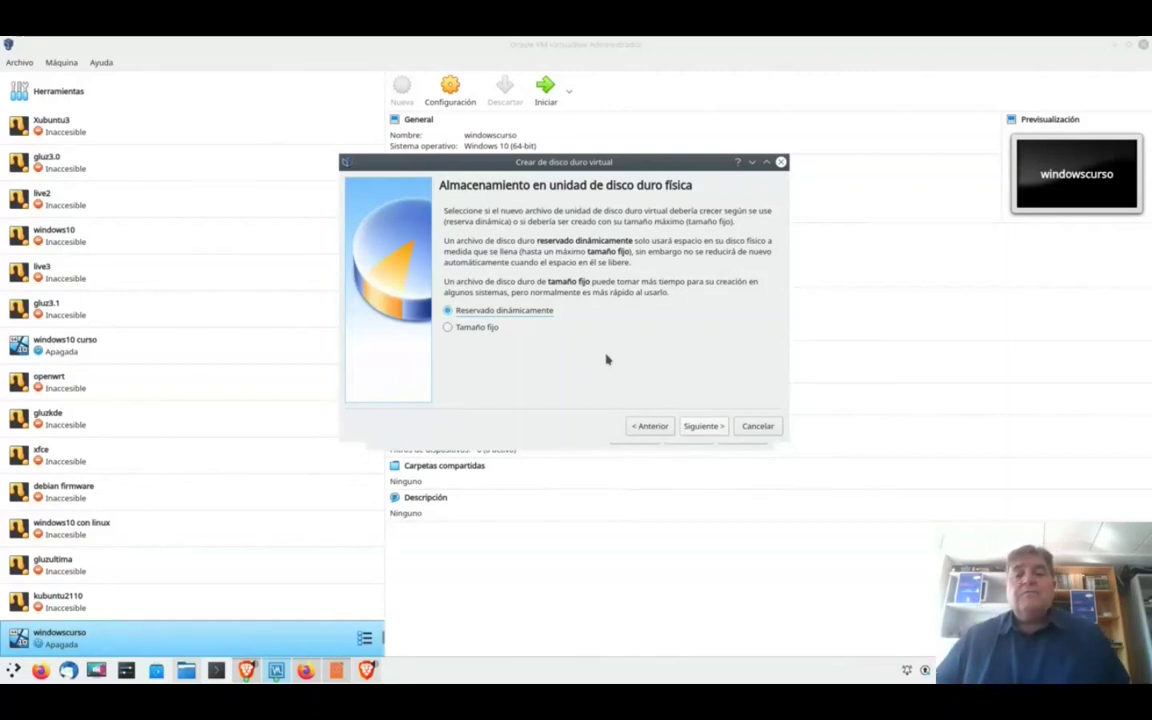
# Step: Leave the disk as dynamically allocated rather than fixed size and continue
pyautogui.click(480, 328)
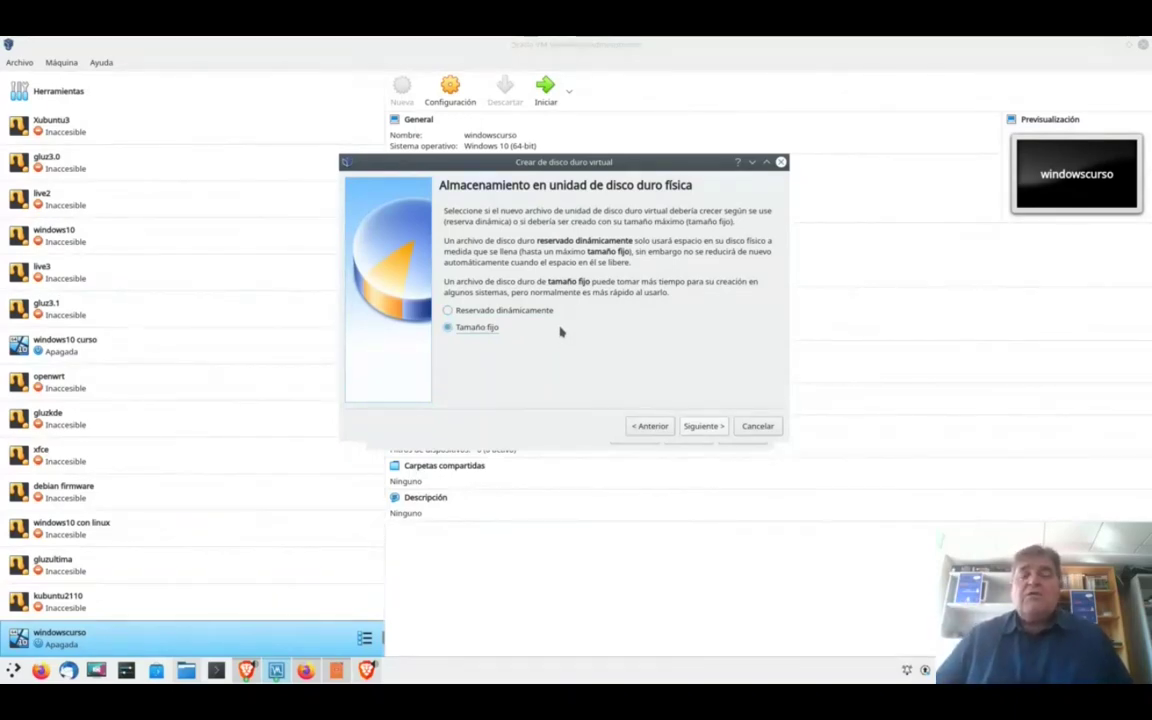
pyautogui.click(505, 312)
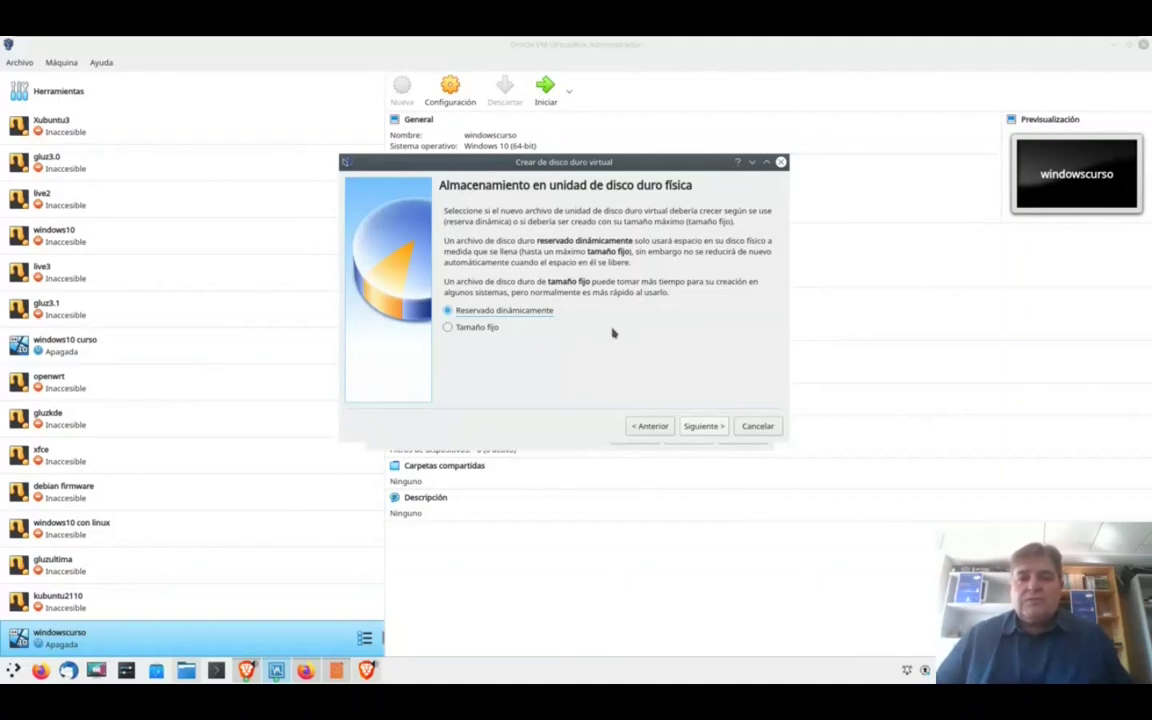
pyautogui.click(706, 430)
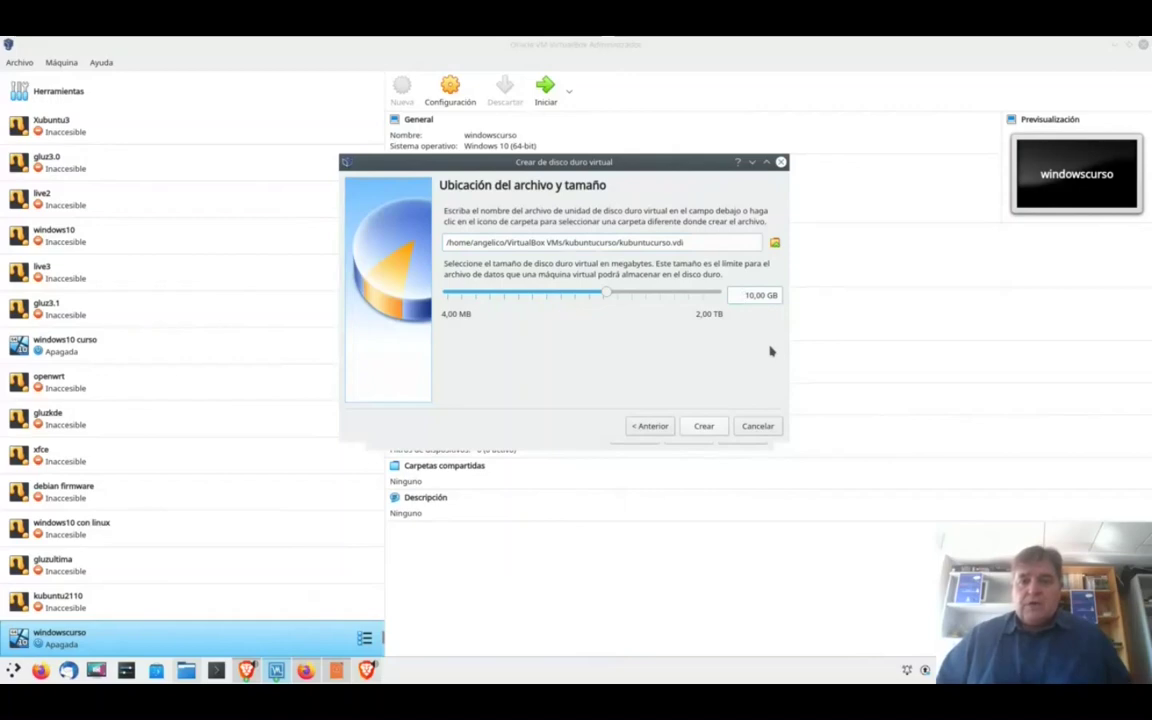
# Step: Set the virtual hard disk size to 20,00 GB and create the kubuntucurso machine
pyautogui.press('BackSpace')
pyautogui.write('2')
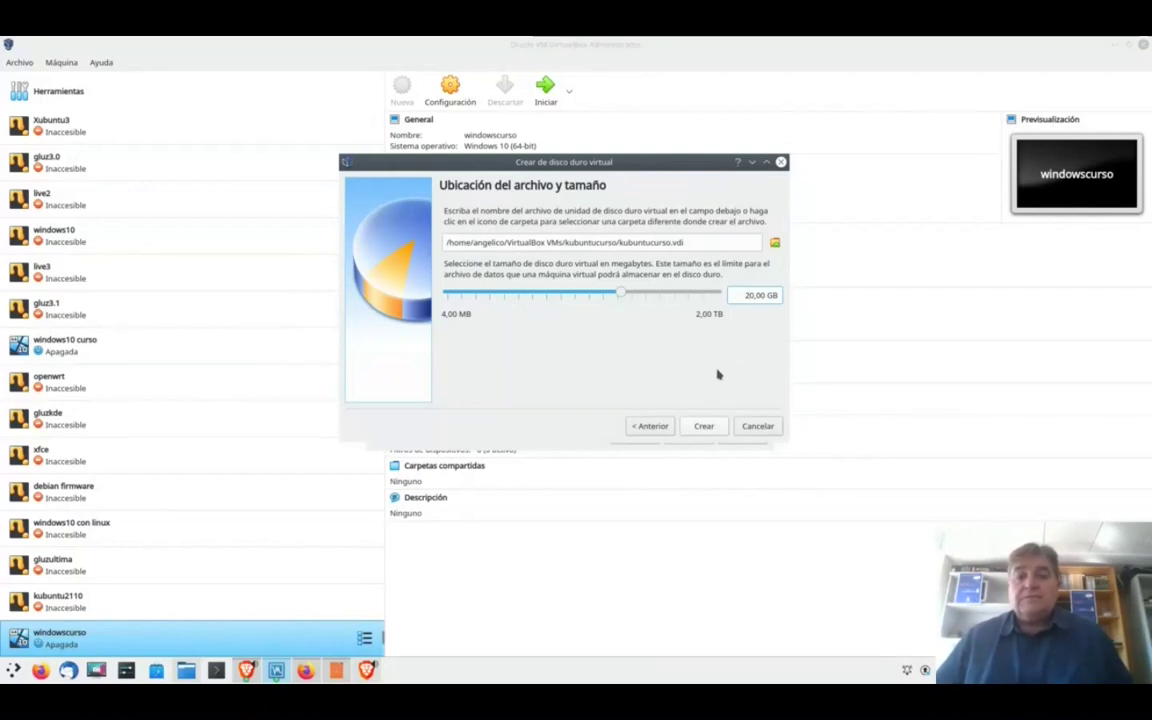
pyautogui.click(704, 426)
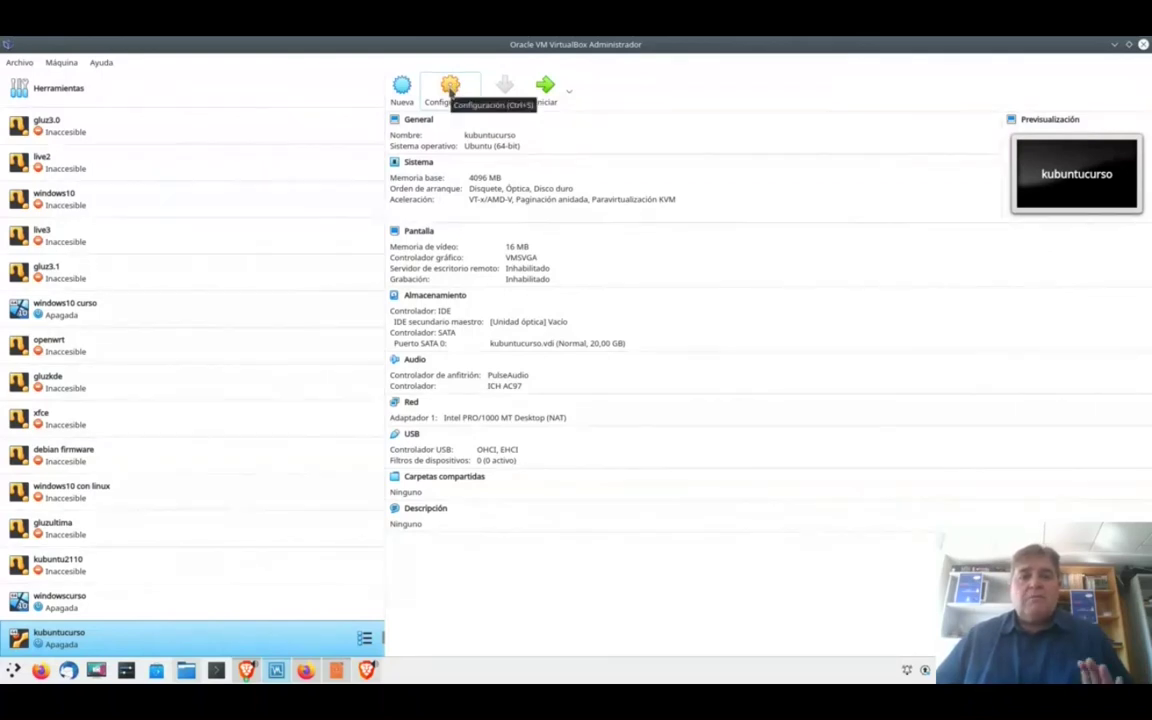
# Step: Set Compartir portapapeles and Arrastrar y soltar to Bidireccional in kubuntucurso's General > Avanzado settings
pyautogui.click(450, 92)
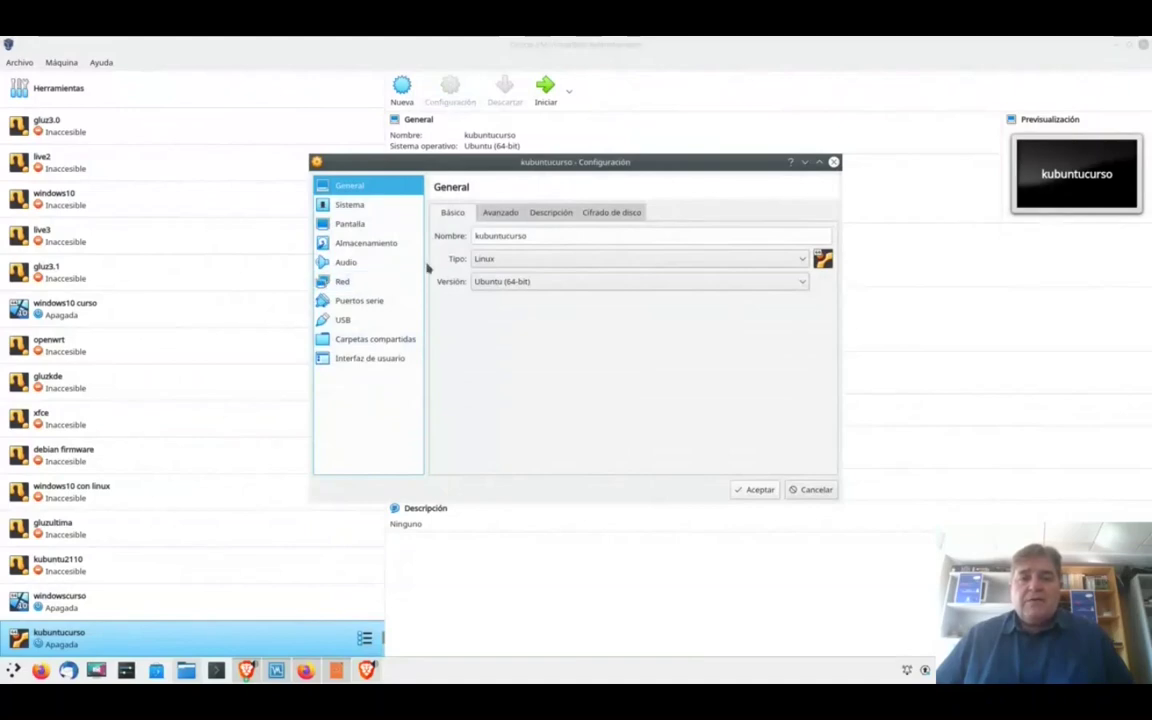
pyautogui.click(494, 222)
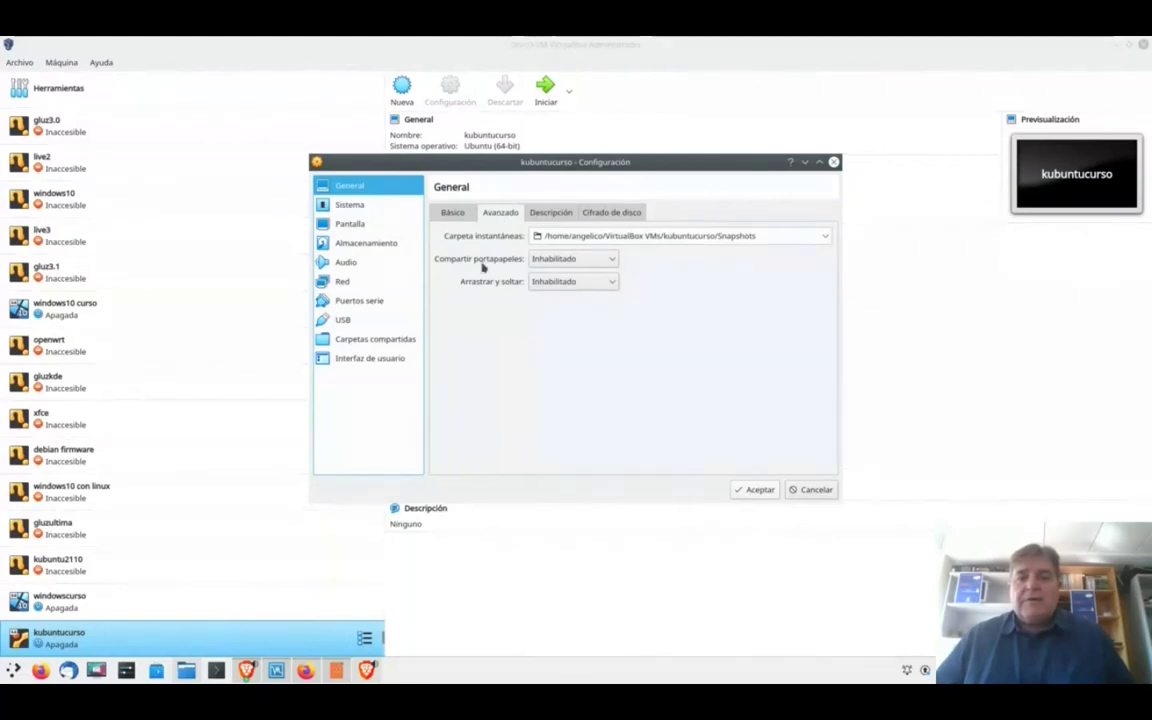
pyautogui.click(559, 262)
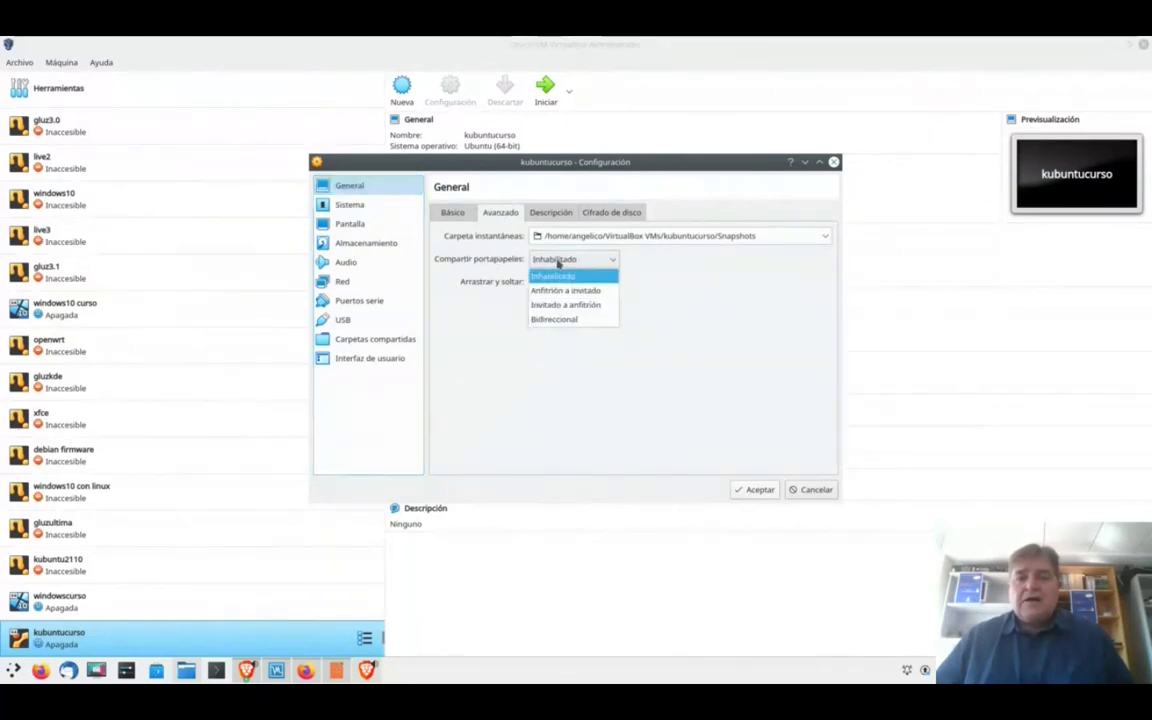
pyautogui.click(548, 318)
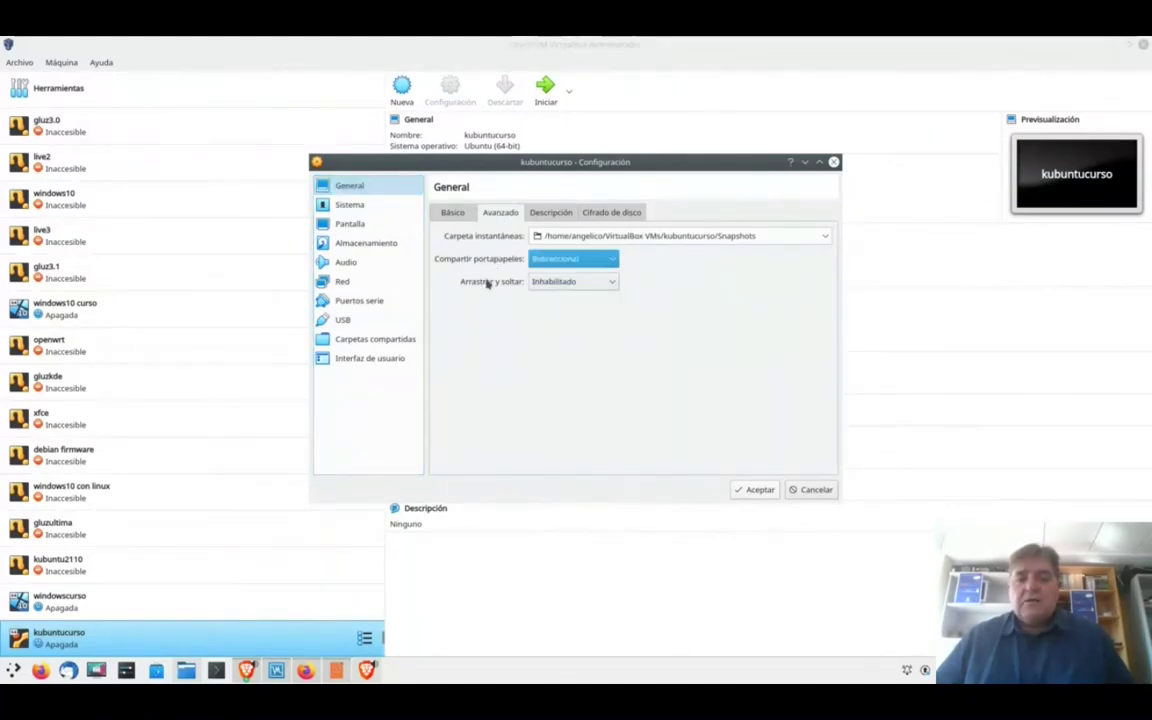
pyautogui.click(556, 282)
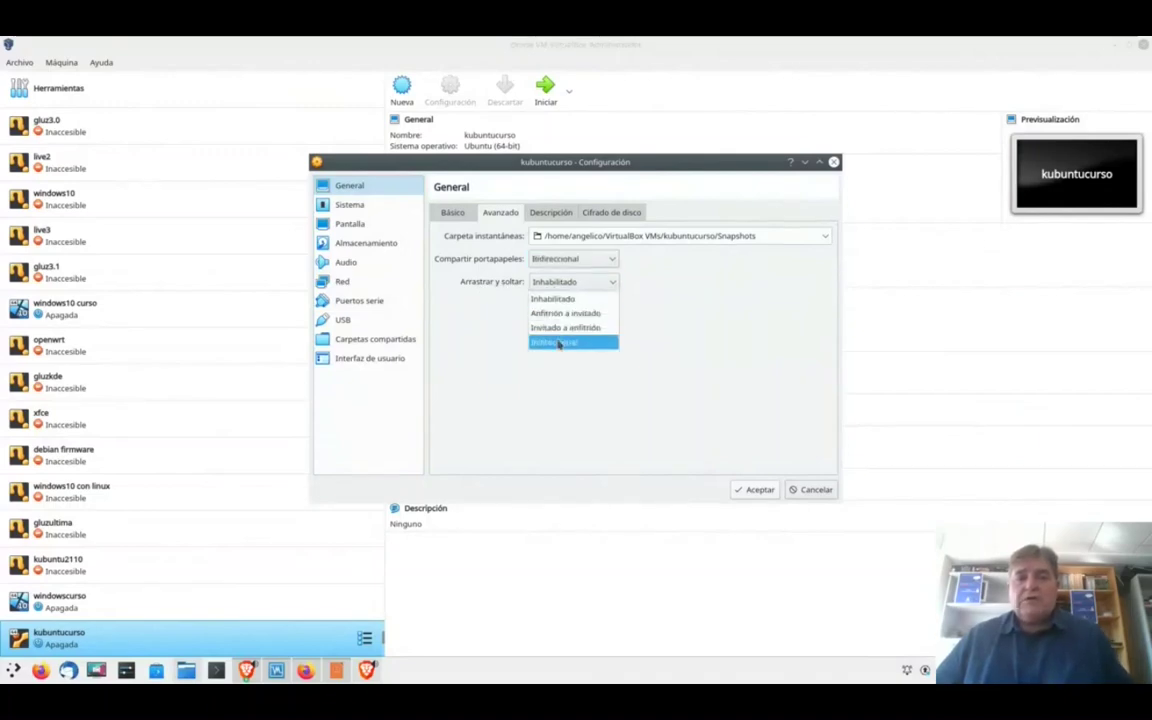
pyautogui.click(557, 342)
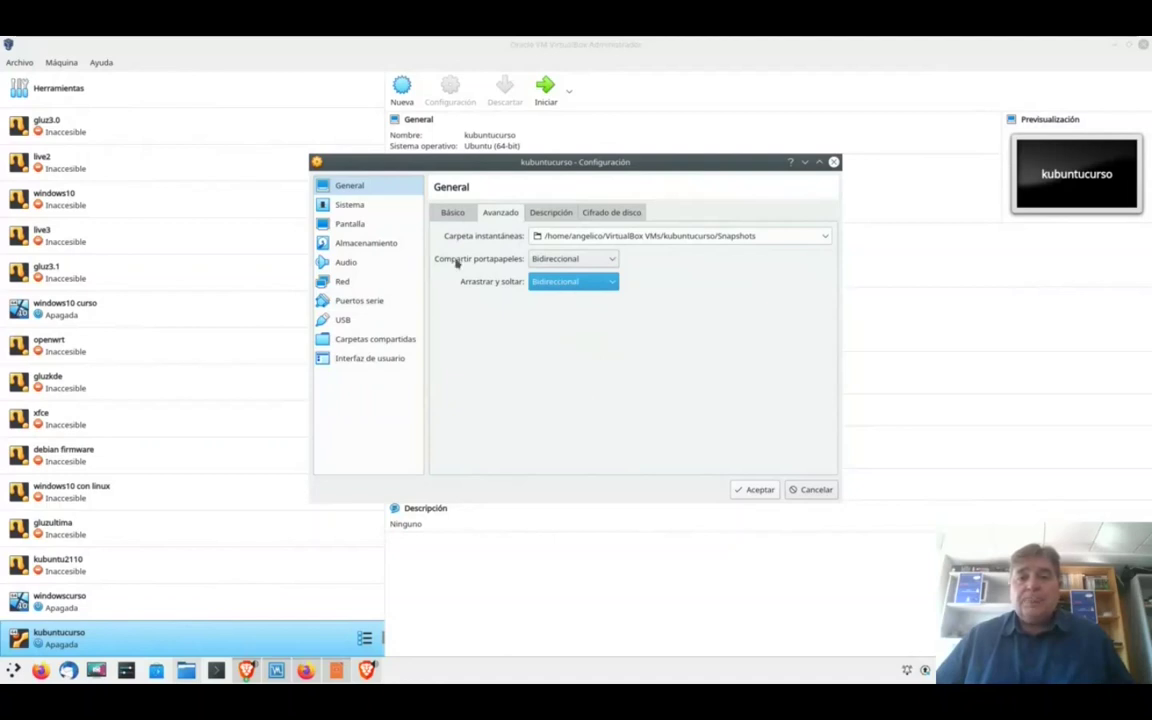
pyautogui.click(355, 208)
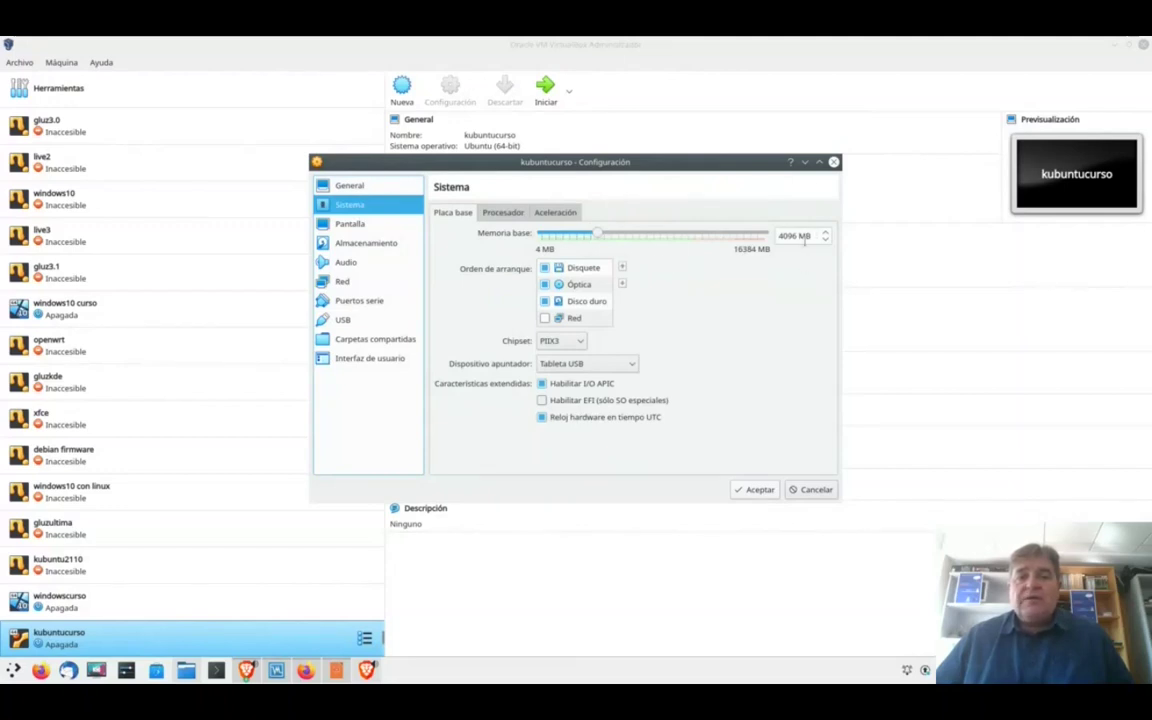
# Step: Set kubuntucurso's Procesador(es) slider to 2 CPUs
pyautogui.click(508, 214)
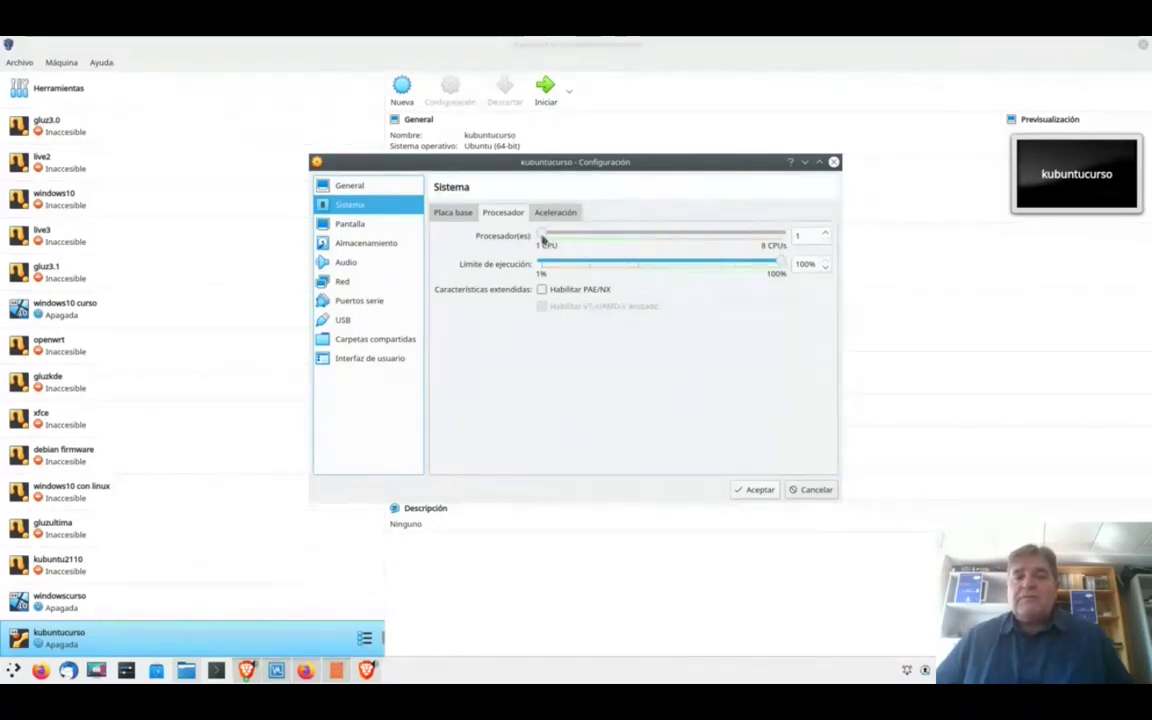
pyautogui.moveTo(542, 237); pyautogui.dragTo(637, 242)
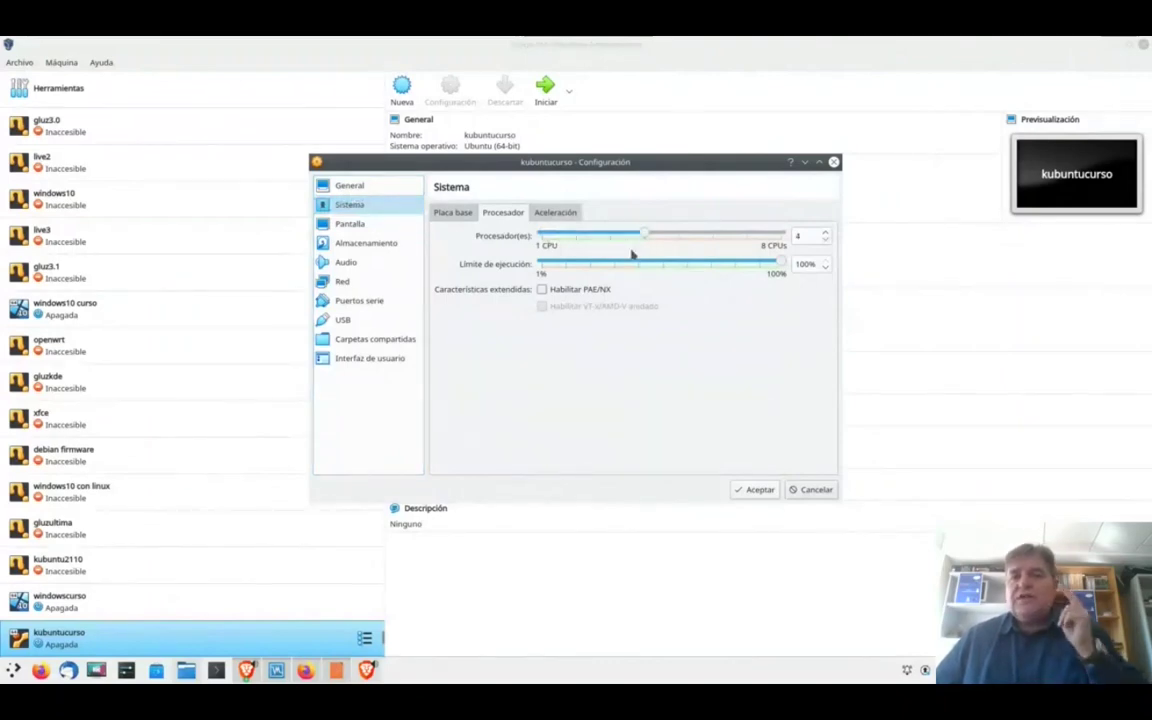
pyautogui.moveTo(643, 237); pyautogui.dragTo(585, 238)
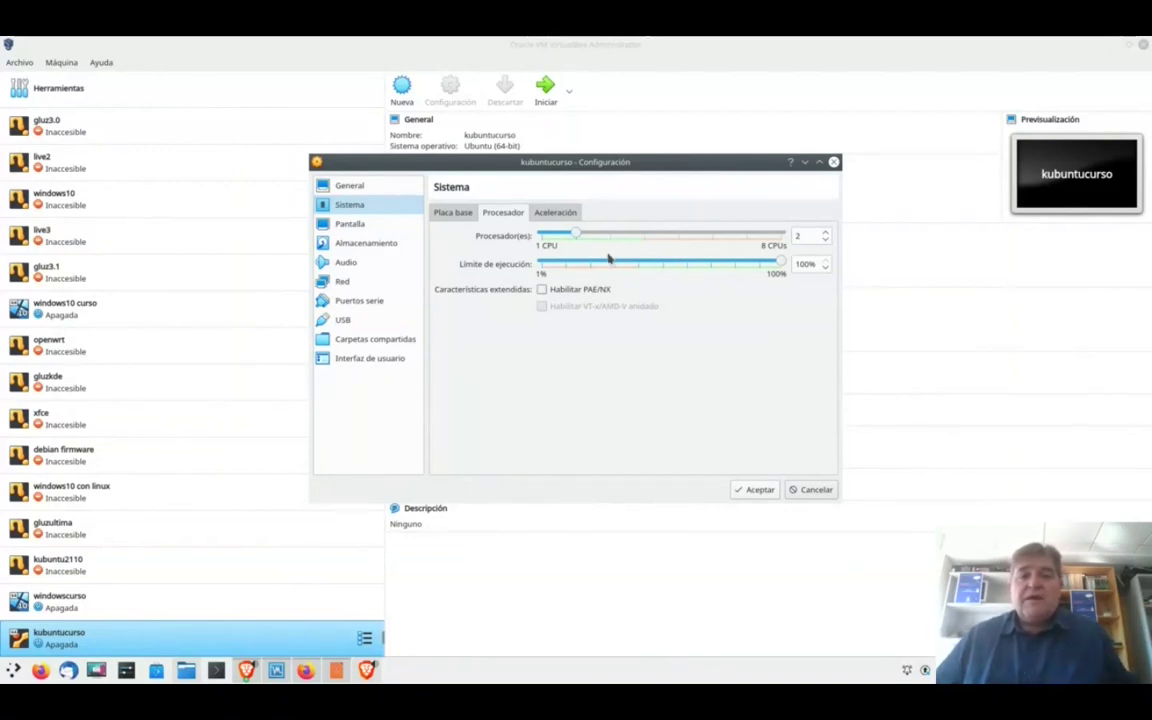
# Step: In Storage settings, select the empty optical drive and choose to browse for a disc image file
pyautogui.click(368, 244)
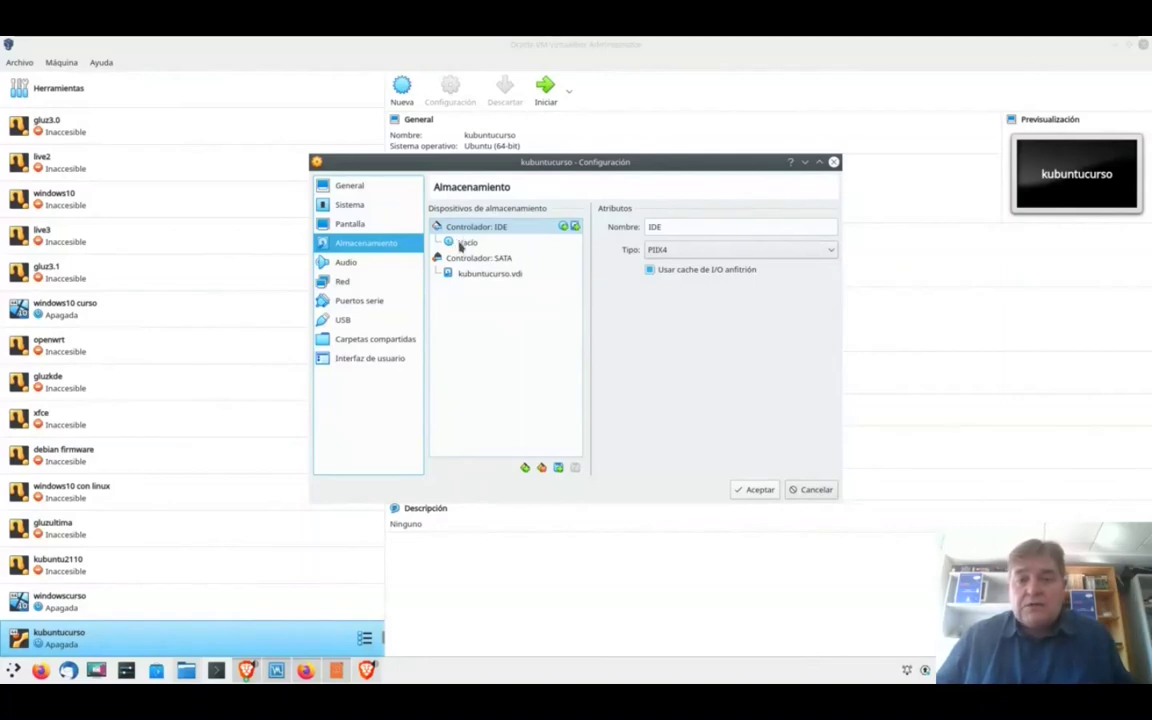
pyautogui.click(463, 244)
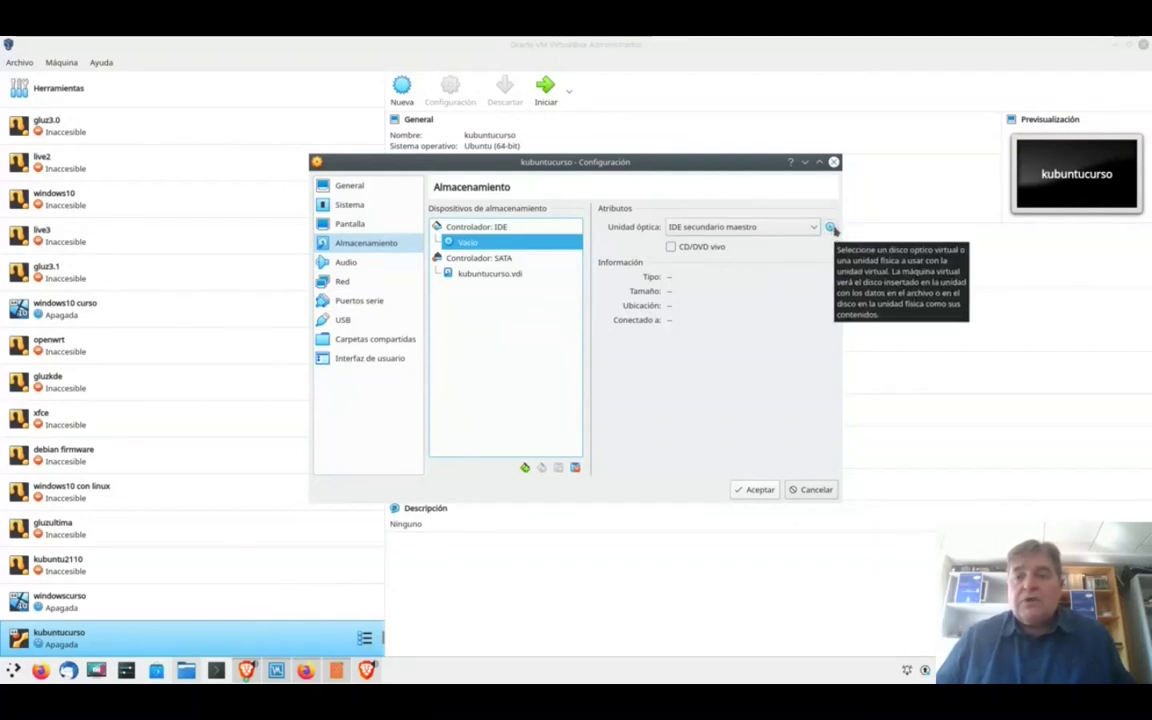
pyautogui.click(831, 228)
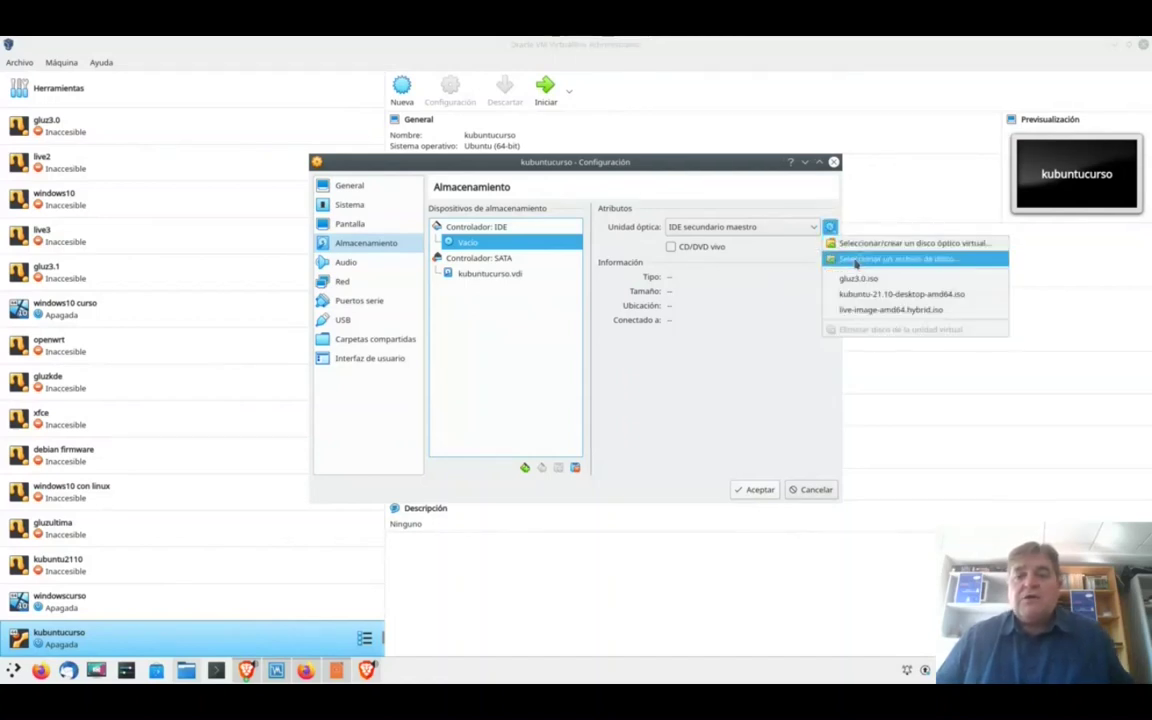
pyautogui.click(916, 261)
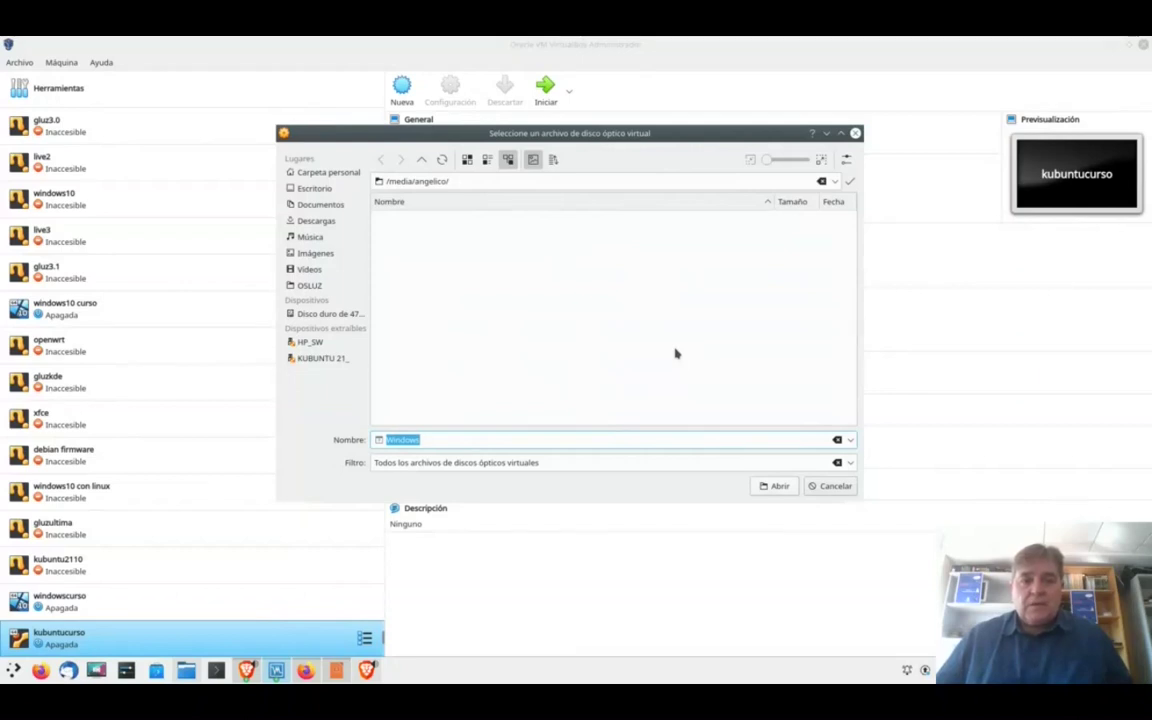
# Step: Try a /home/ path in the file chooser, then cancel it and reopen the optical drive's disc menu
pyautogui.press('Tab')
pyautogui.press('Tab')
pyautogui.press('Tab')
pyautogui.press('Tab')
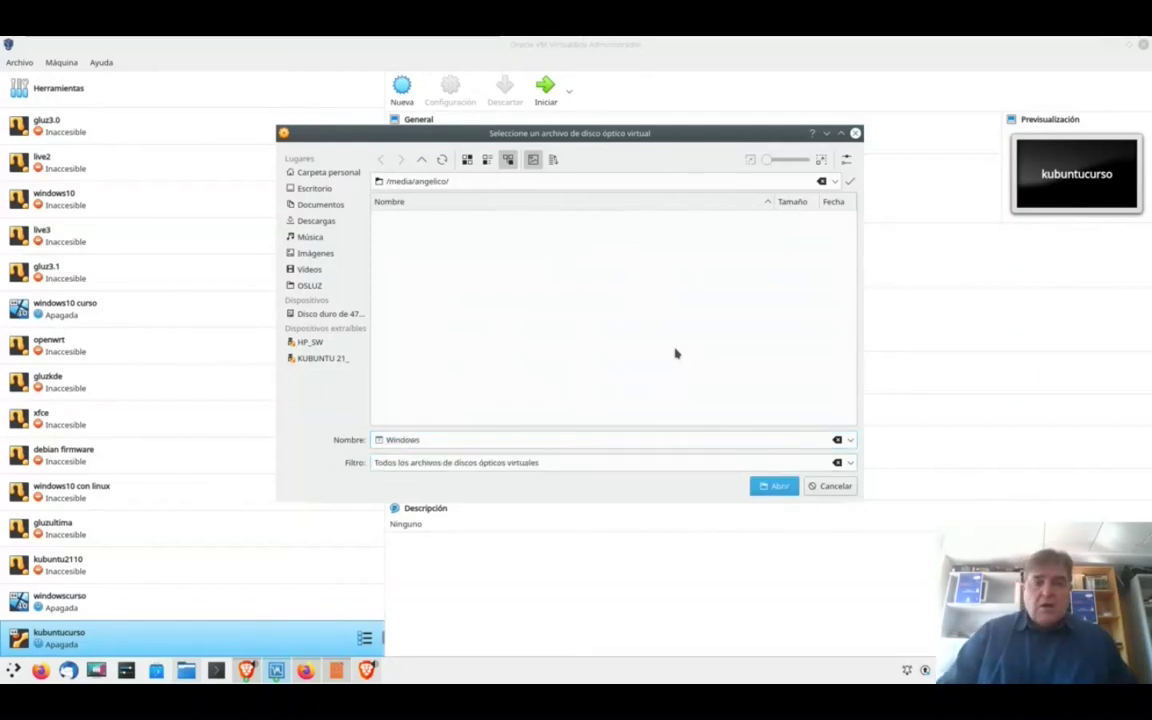
pyautogui.press('Tab')
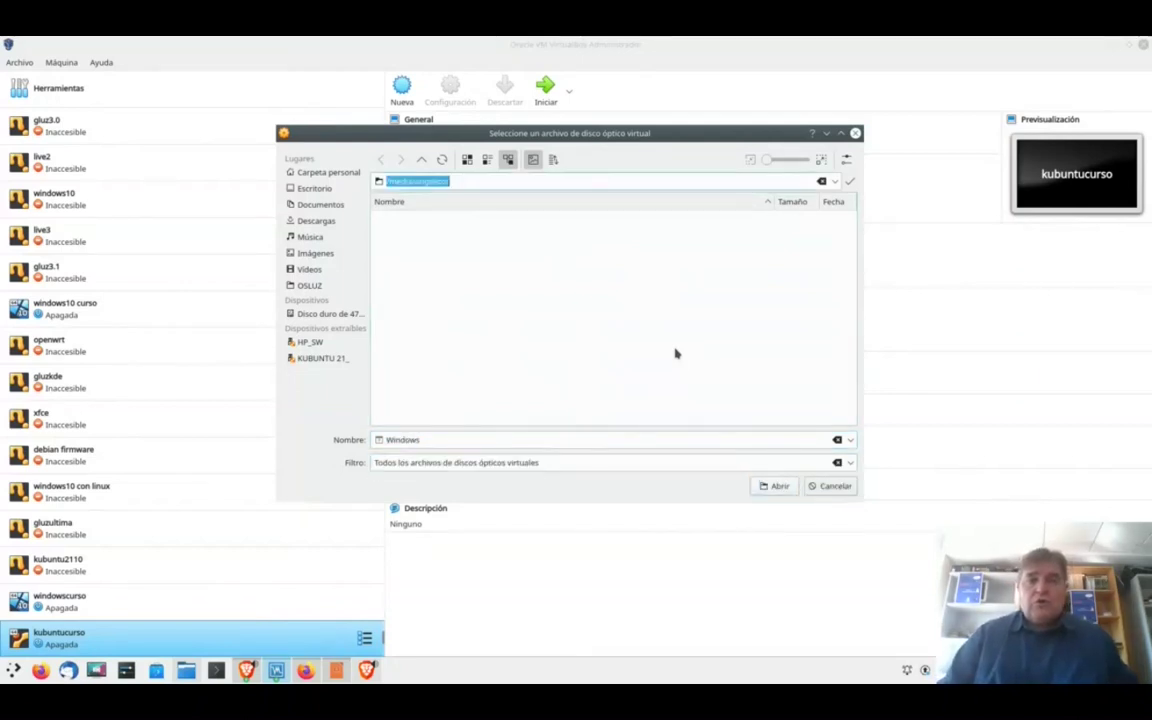
pyautogui.write('/hom')
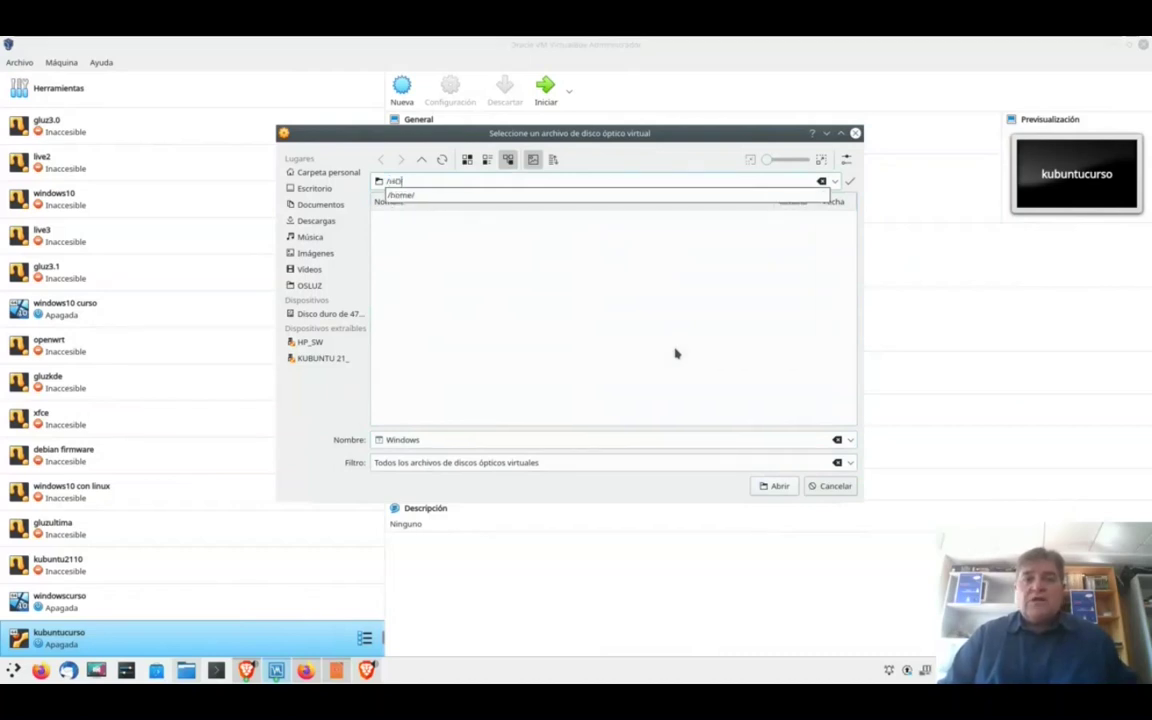
pyautogui.press('BackSpace')
pyautogui.press('BackSpace')
pyautogui.press('BackSpace')
pyautogui.write('home/')
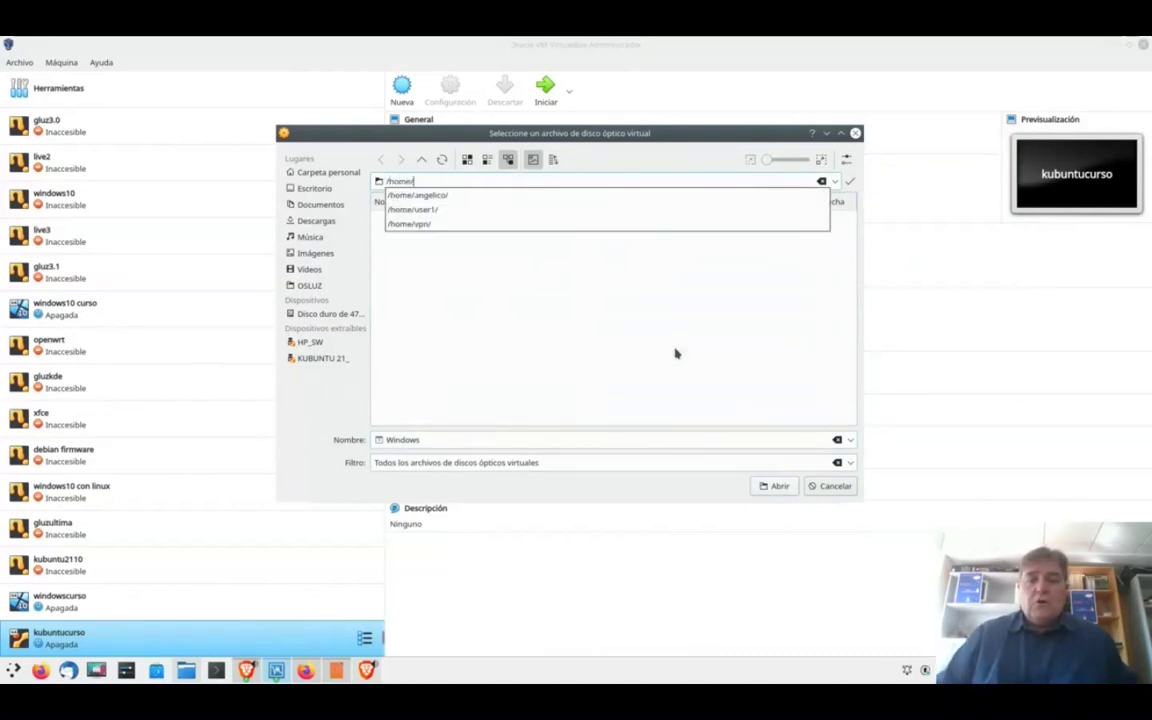
pyautogui.press('Down')
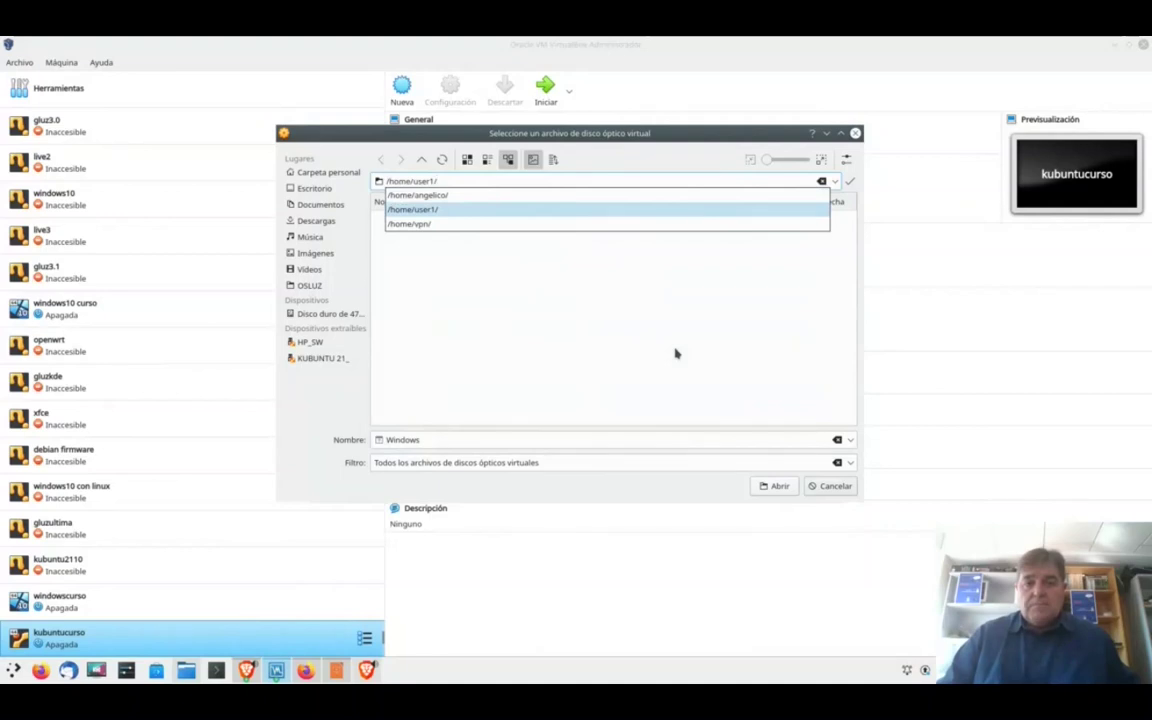
pyautogui.press('Up')
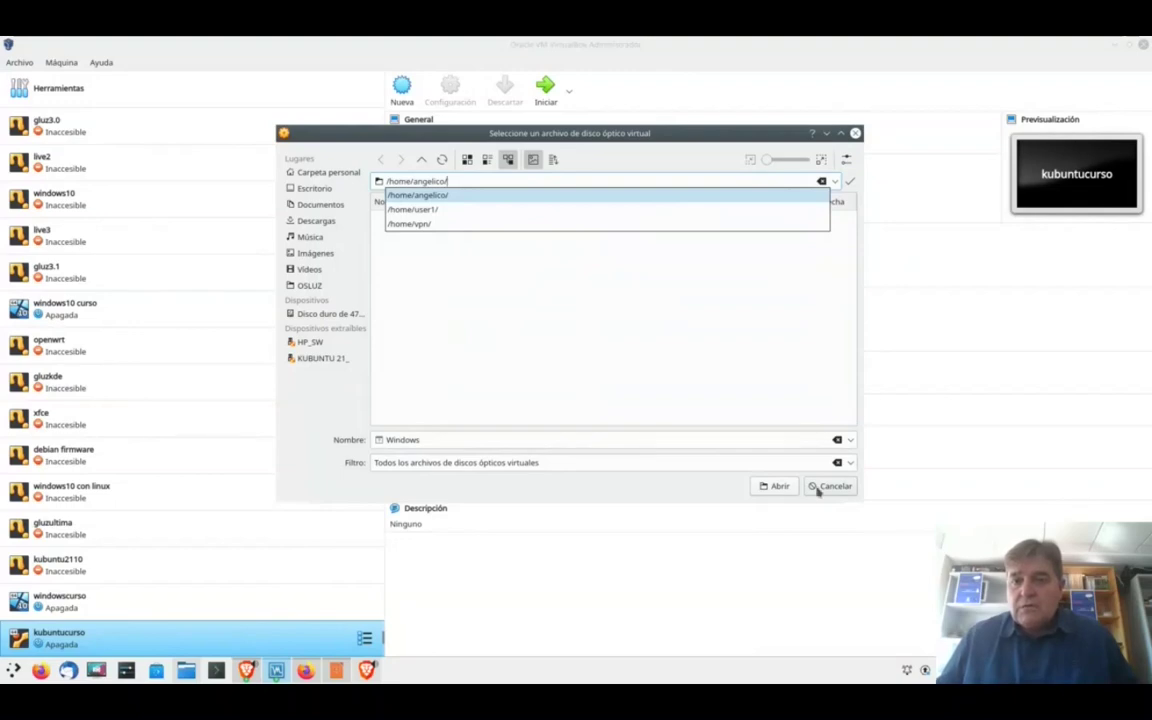
pyautogui.click(855, 134)
pyautogui.click(830, 227)
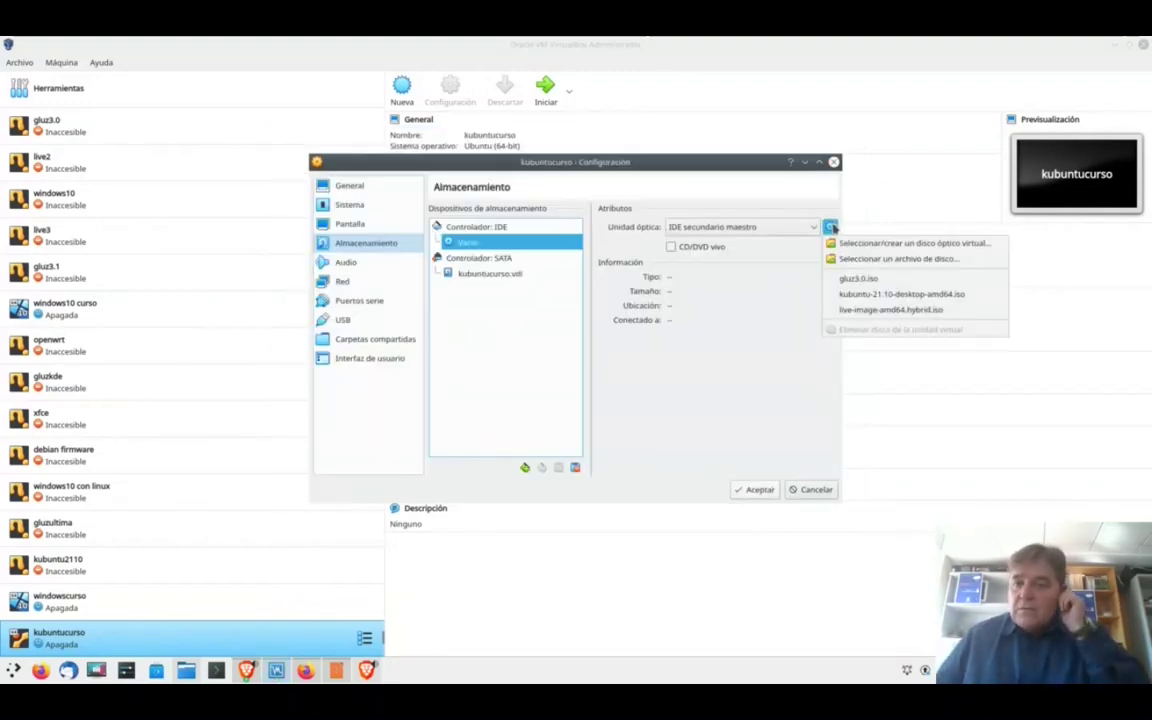
# Step: Load kubuntu-21.10-desktop-amd64.iso into the optical drive, keep Adaptador 1 on NAT, and save the settings
pyautogui.click(846, 293)
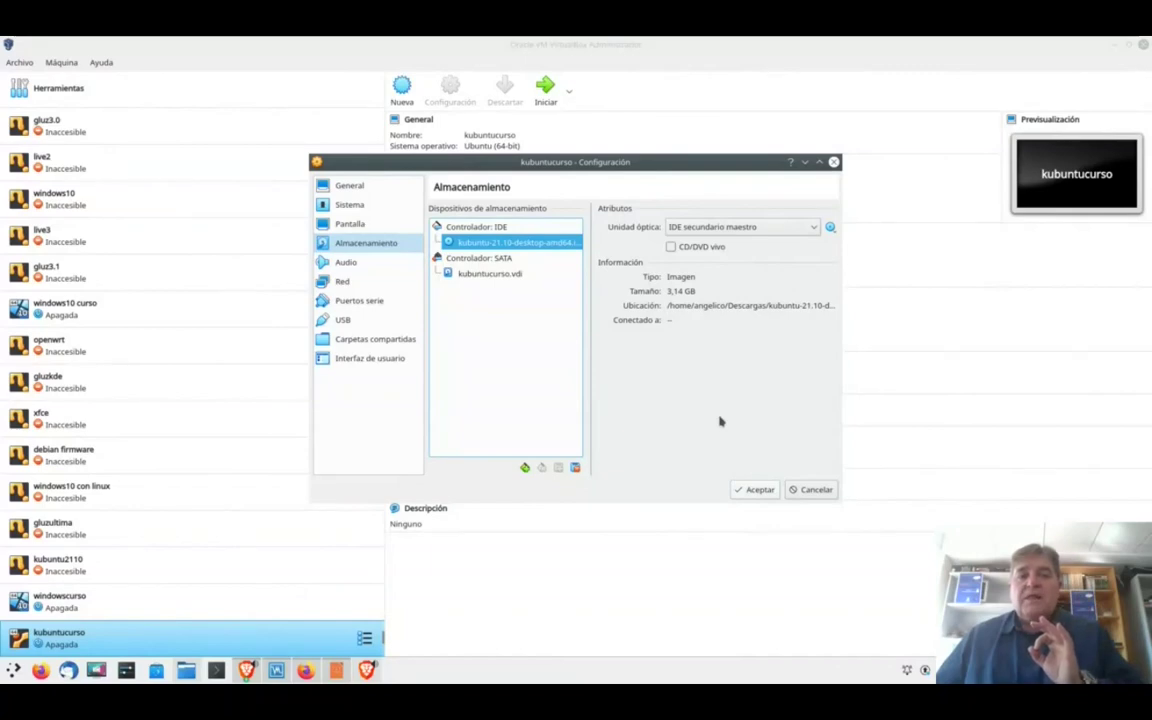
pyautogui.click(357, 287)
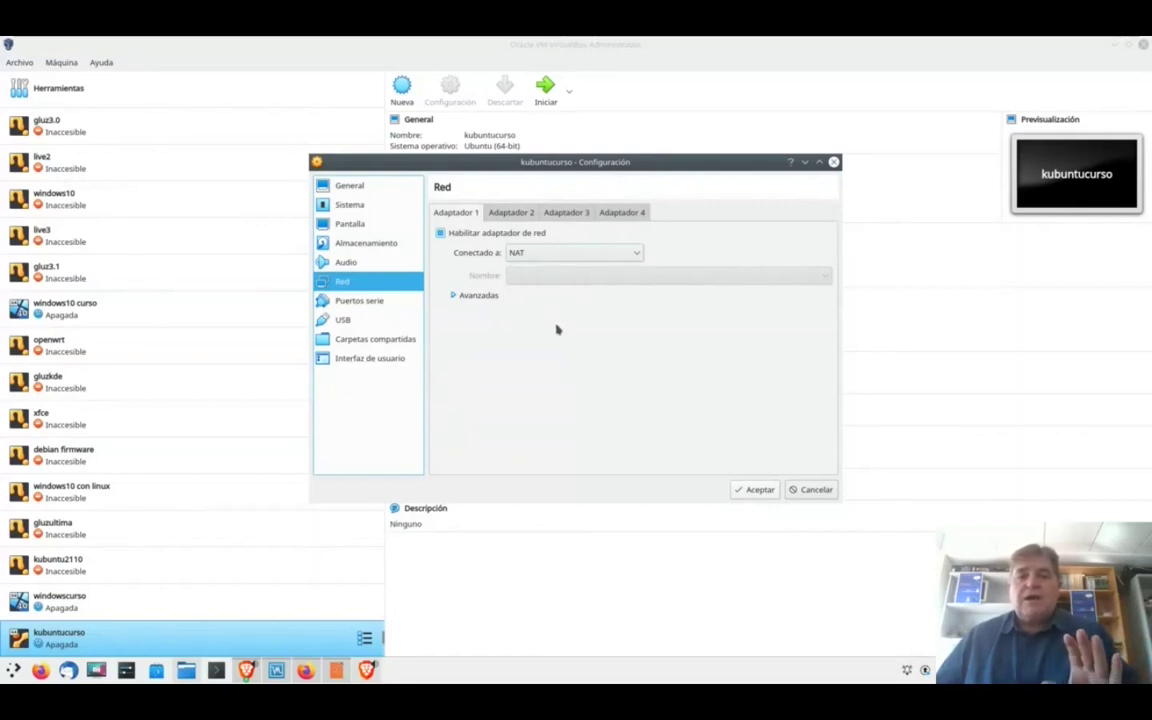
pyautogui.click(617, 255)
pyautogui.click(617, 257)
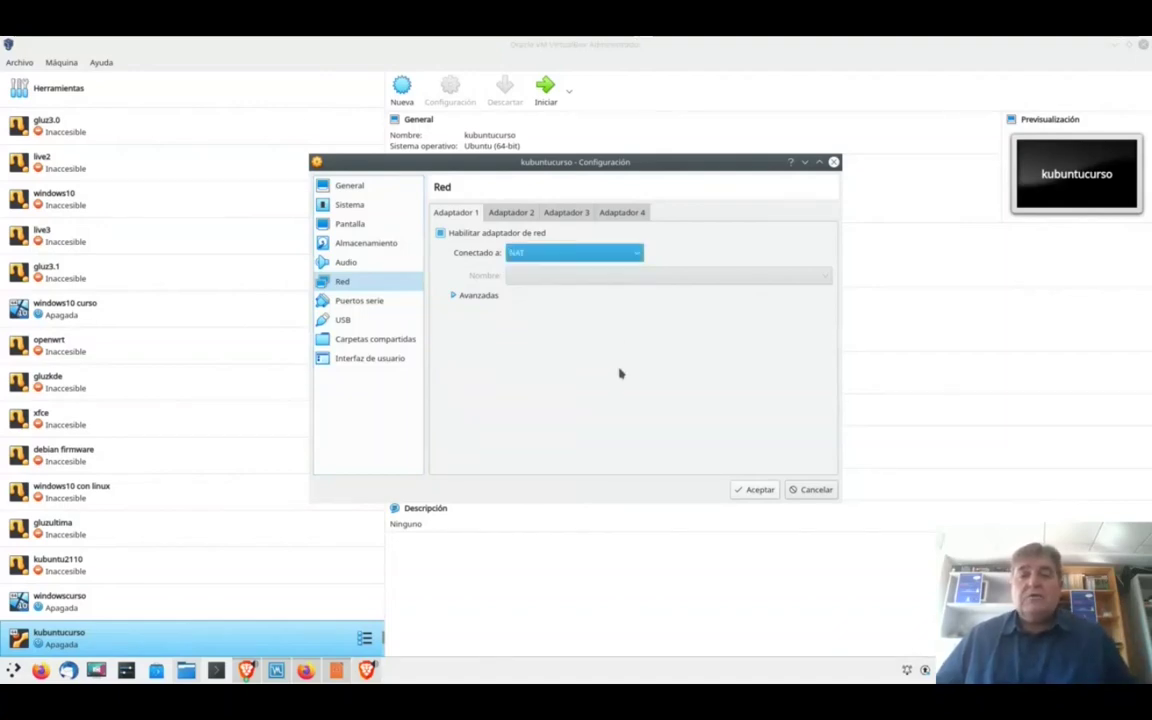
pyautogui.click(757, 490)
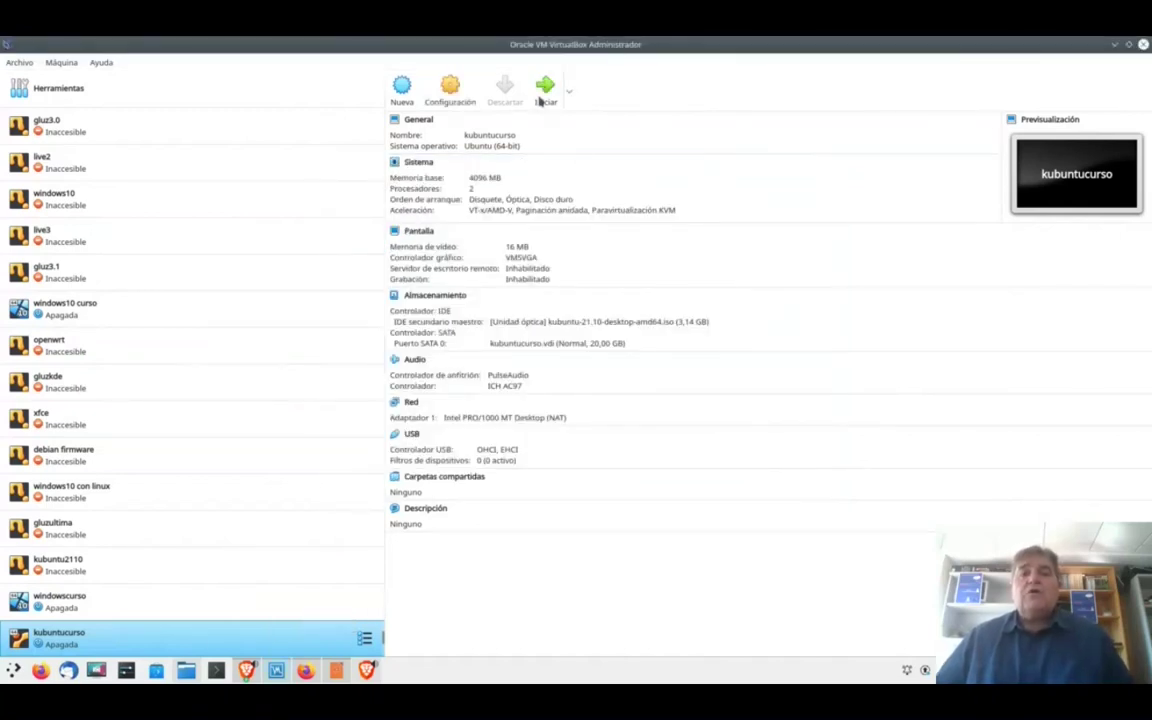
# Step: Start kubuntucurso, boot the Kubuntu GRUB entry, and minimize the manager and course browser windows
pyautogui.click(541, 92)
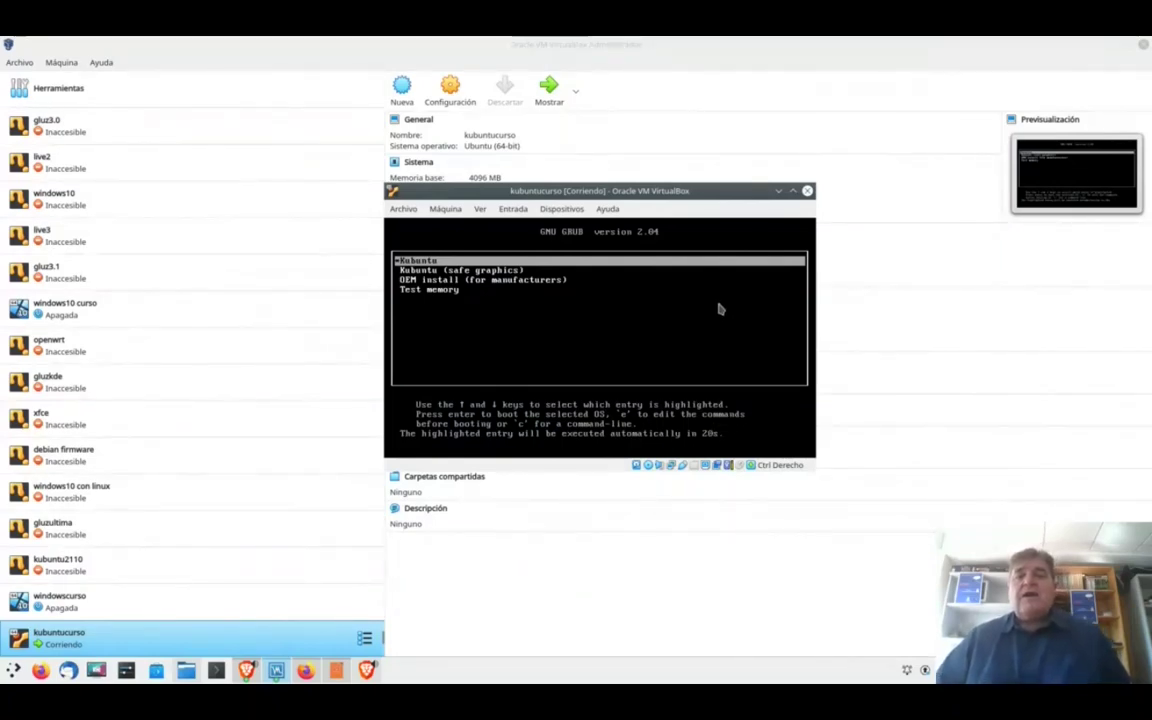
pyautogui.press('Return')
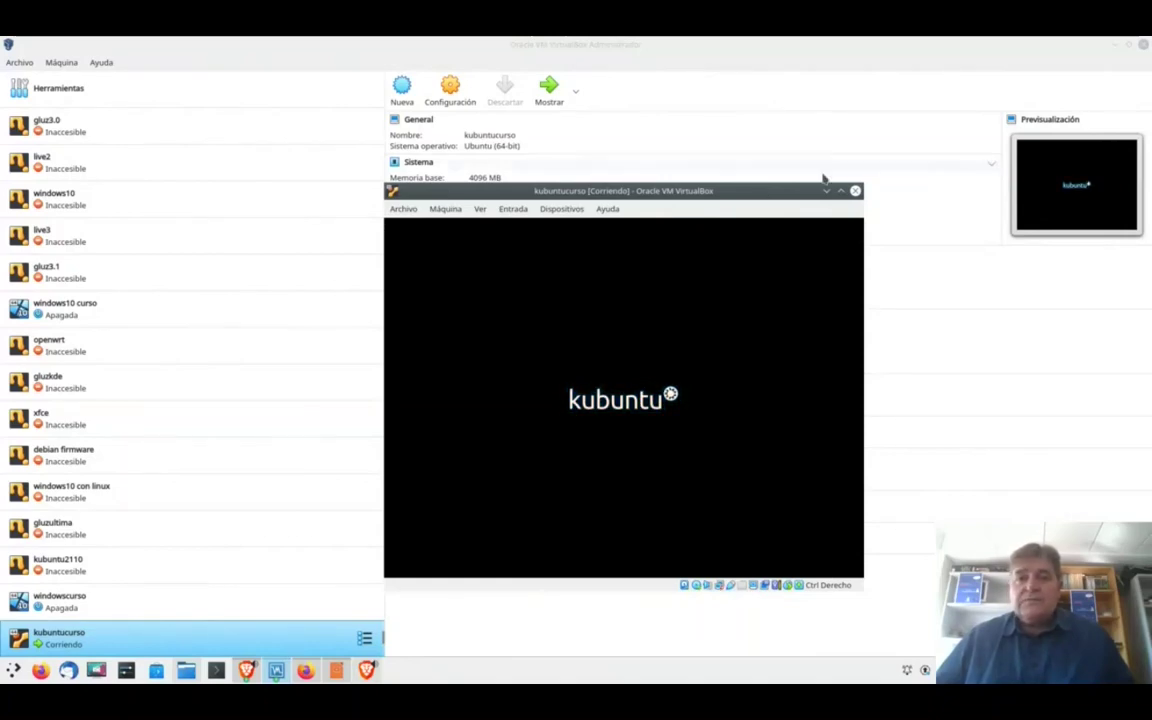
pyautogui.click(1114, 45)
pyautogui.click(1104, 45)
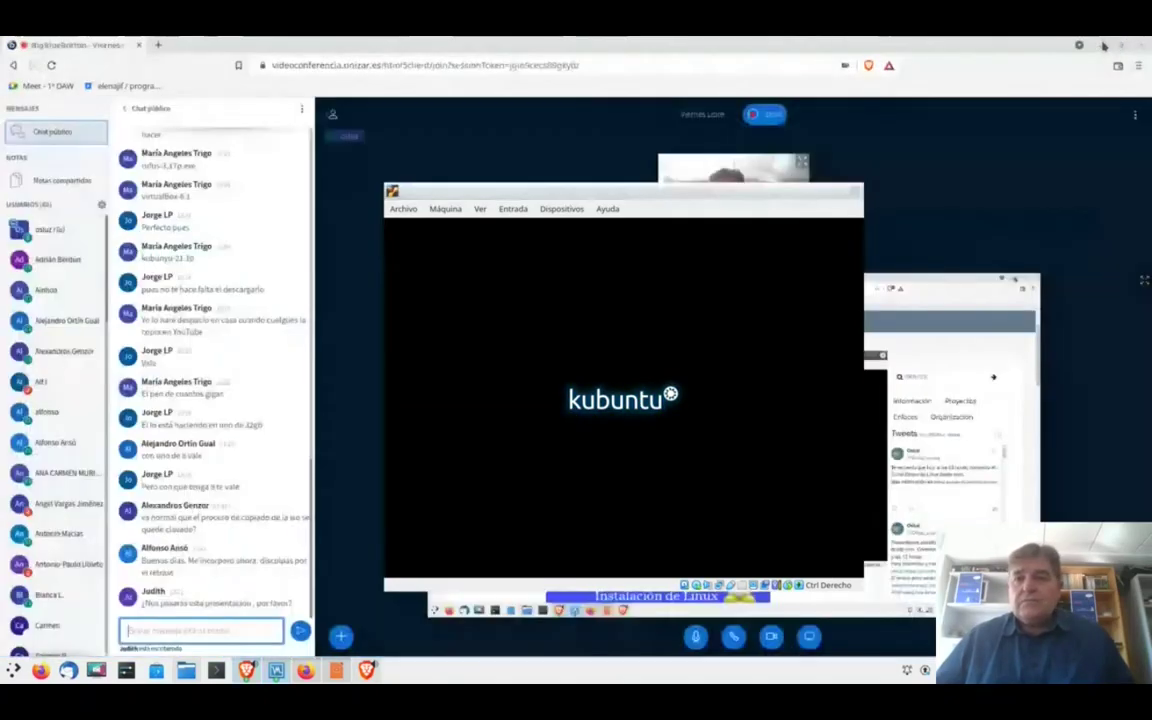
# Step: Minimize the videoconference, Impress and course-index browser windows, then shift the VM window up-left
pyautogui.click(1104, 45)
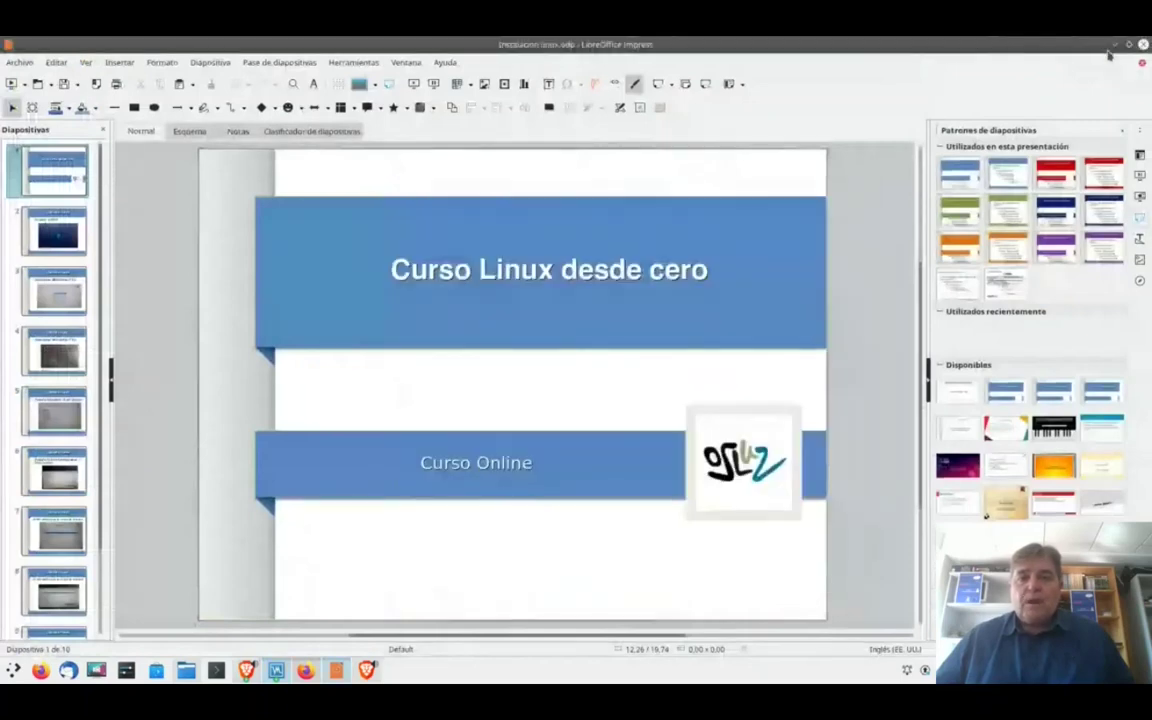
pyautogui.click(1104, 45)
pyautogui.click(1112, 48)
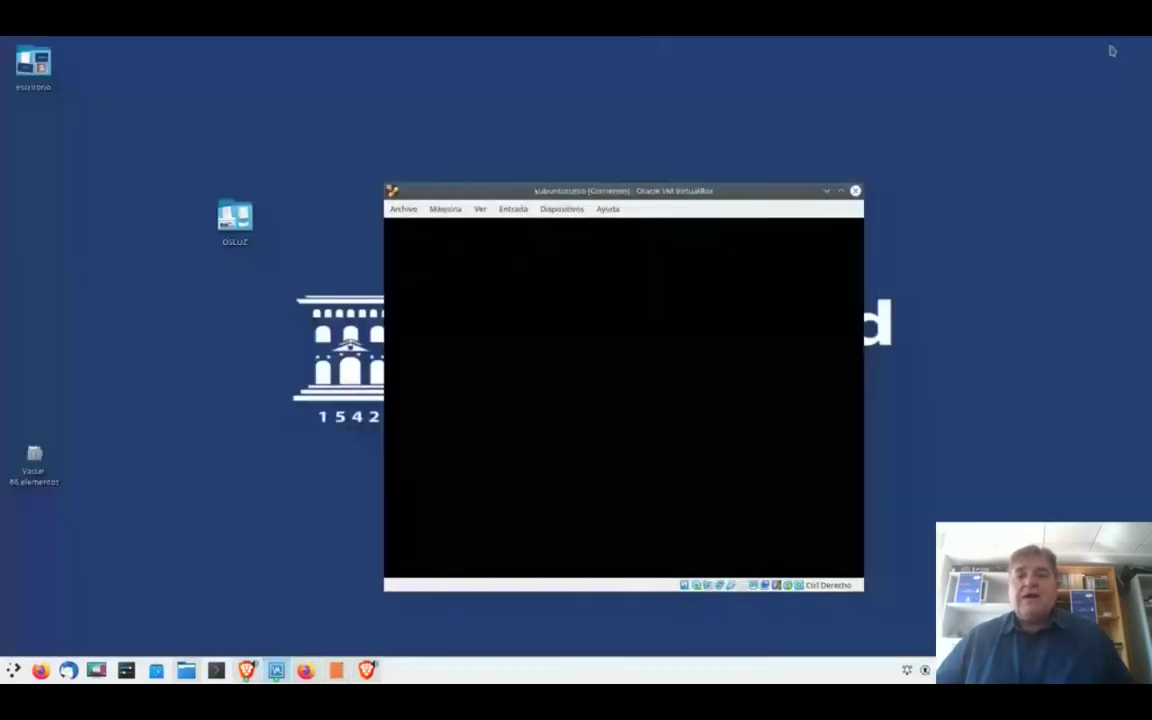
pyautogui.moveTo(666, 194); pyautogui.dragTo(646, 150)
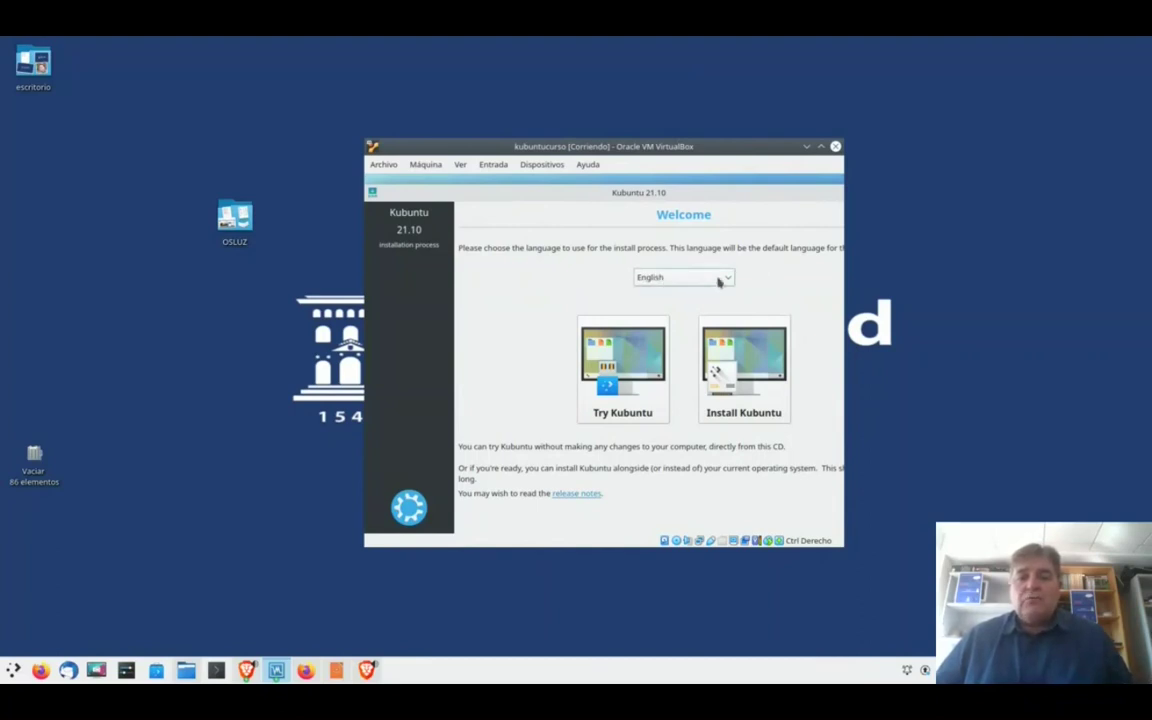
# Step: Switch the installer language to Español and choose Instalar Kubuntu
pyautogui.click(718, 282)
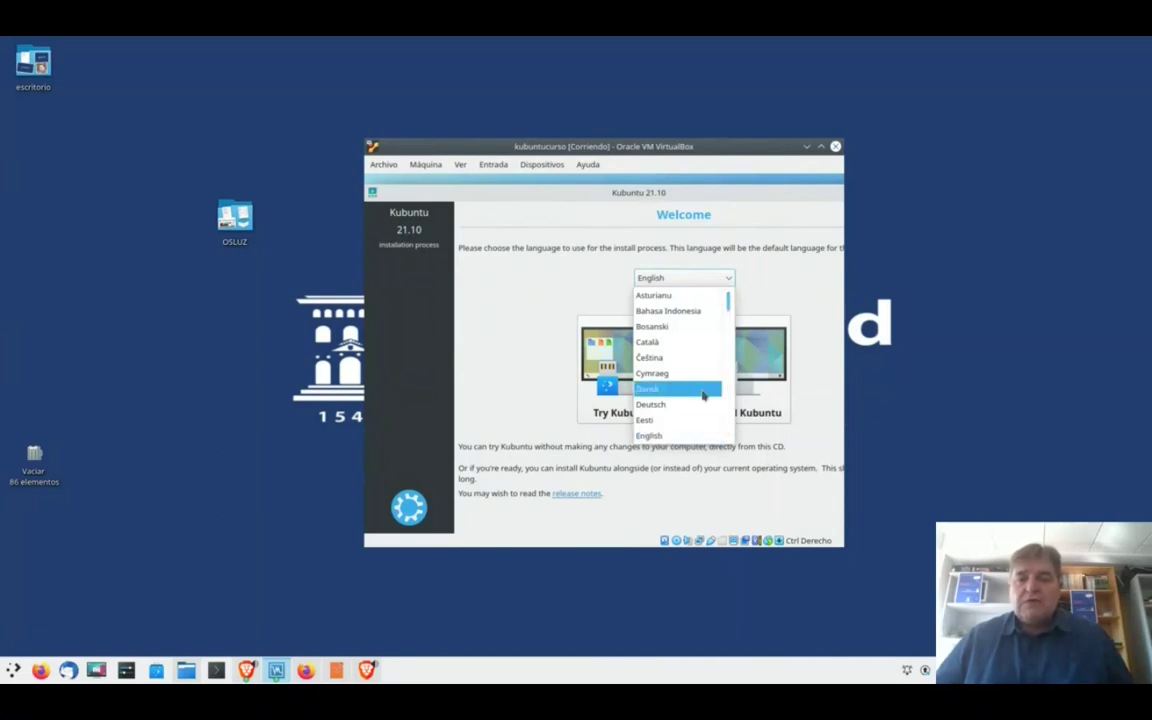
pyautogui.scroll(-2, 705, 392)
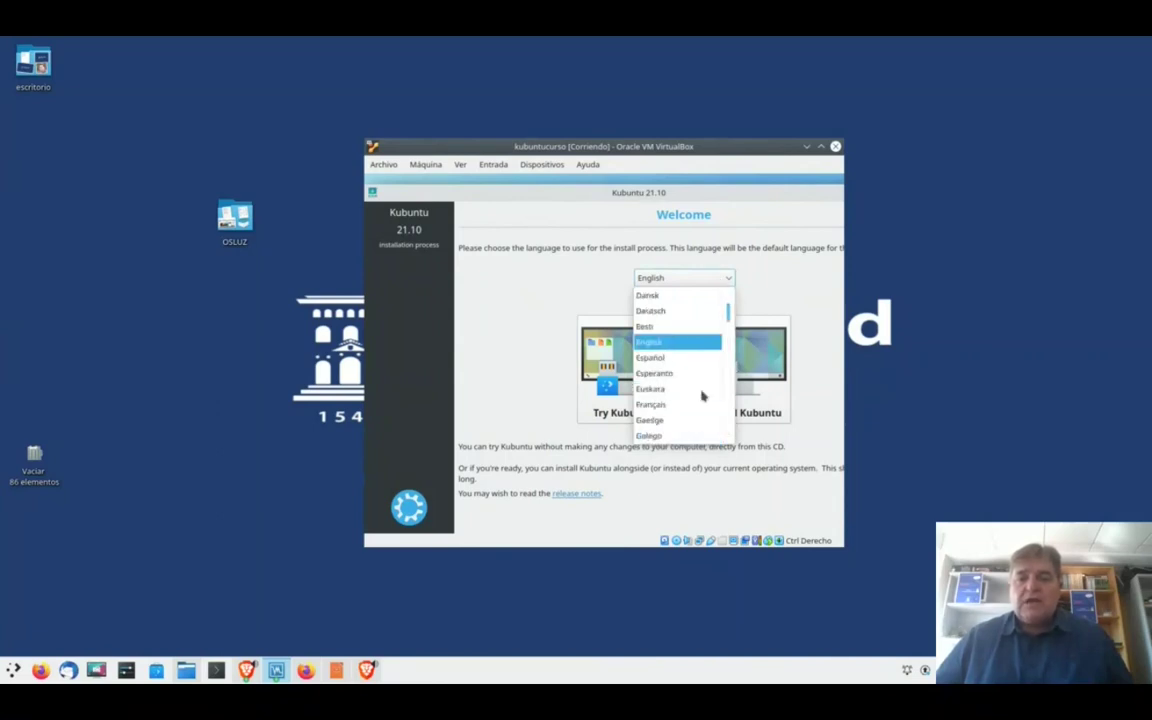
pyautogui.click(652, 360)
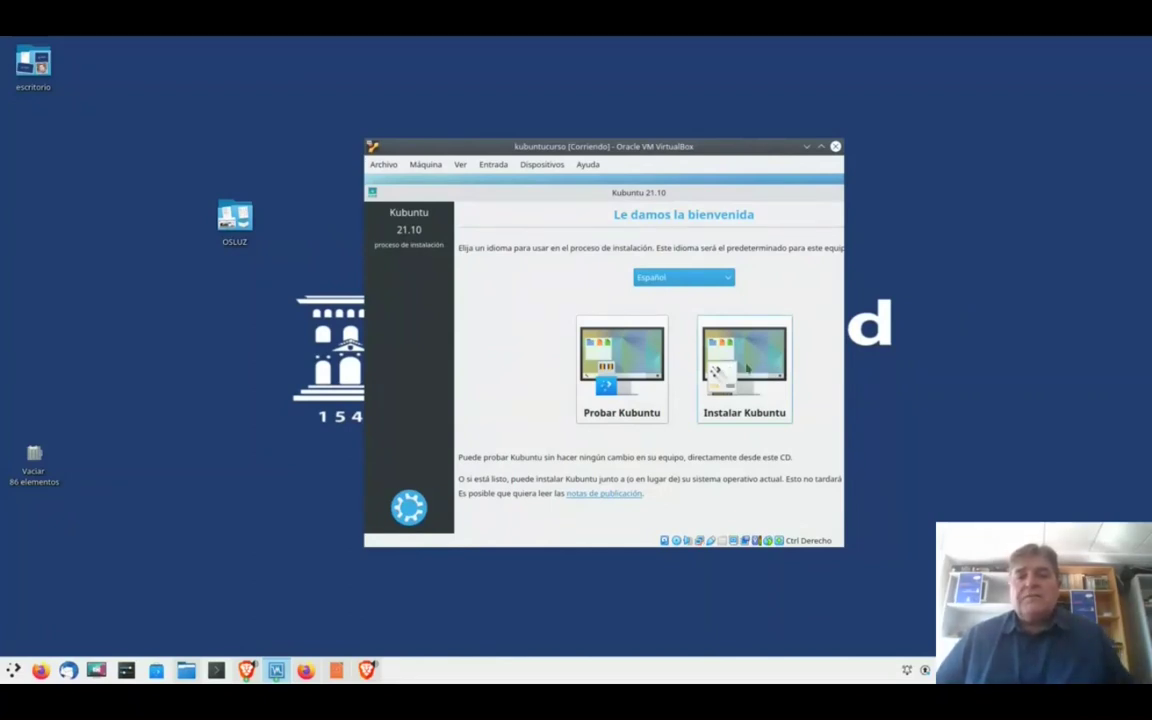
pyautogui.click(763, 364)
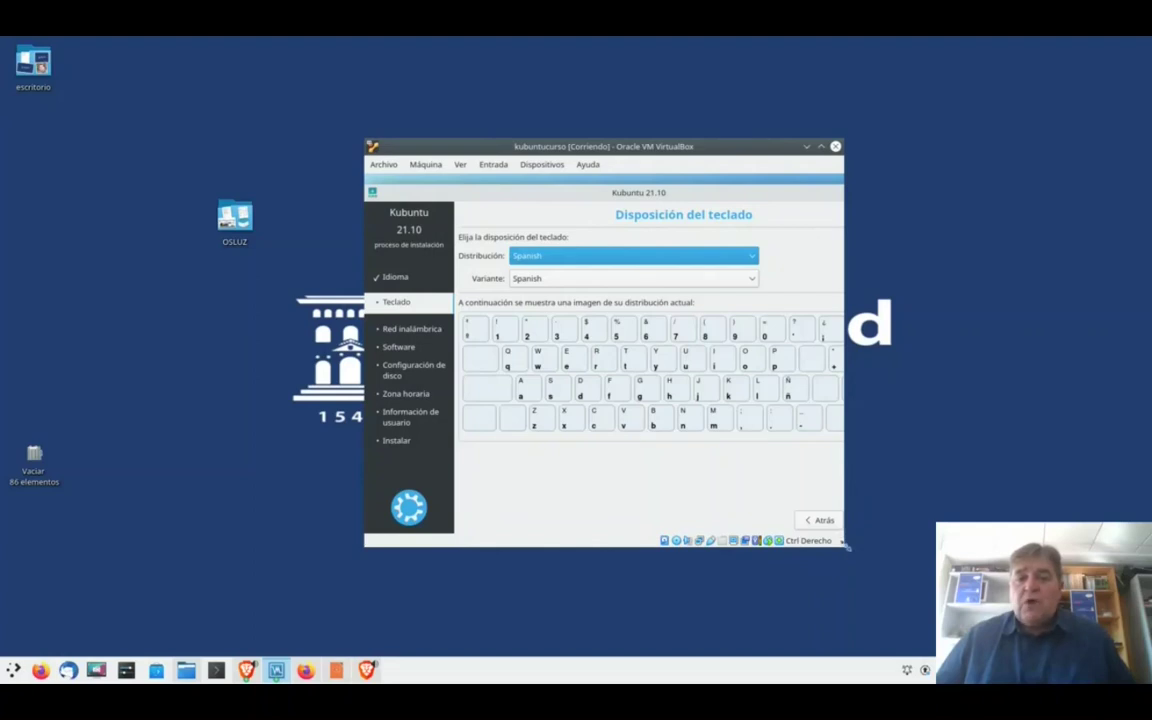
# Step: Enlarge the VM window, maximize the installer inside it, and accept the Spanish keyboard layout
pyautogui.moveTo(845, 545); pyautogui.dragTo(881, 551)
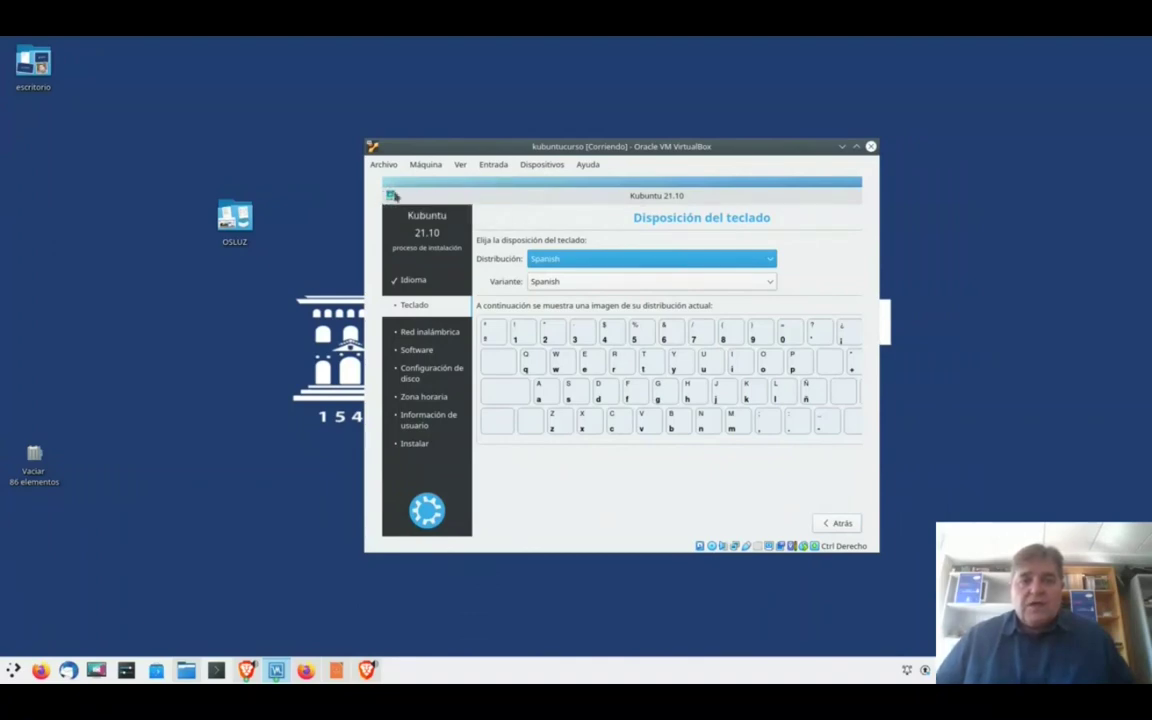
pyautogui.click(391, 200)
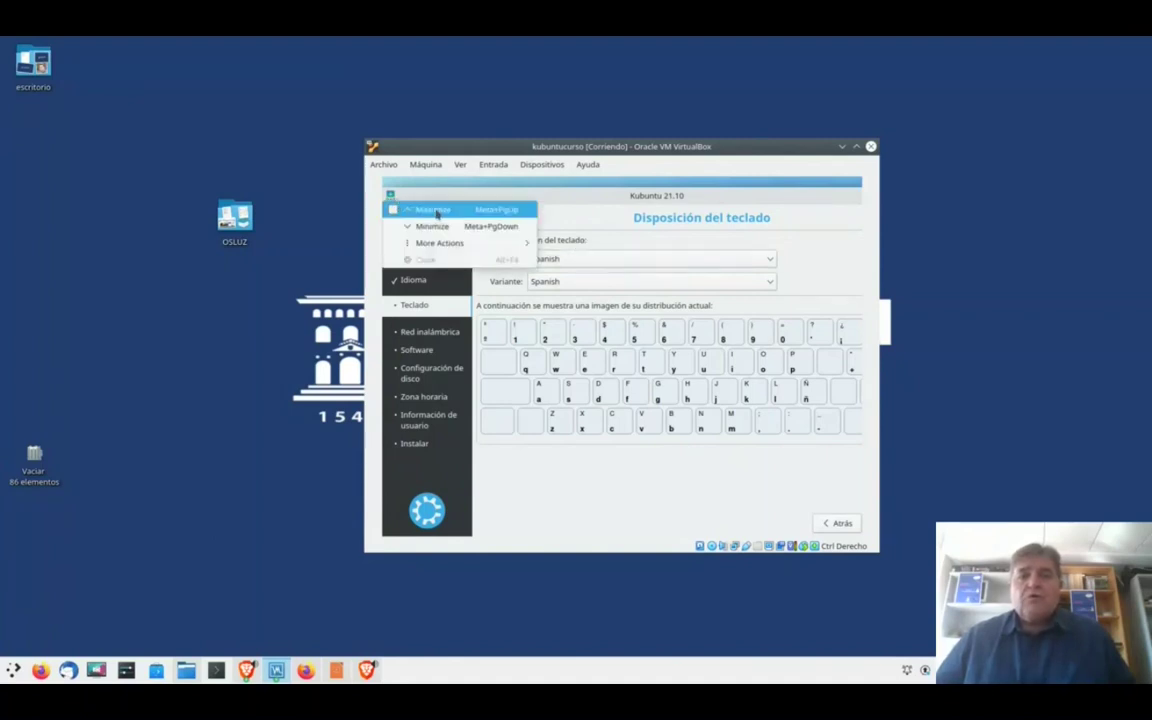
pyautogui.click(436, 210)
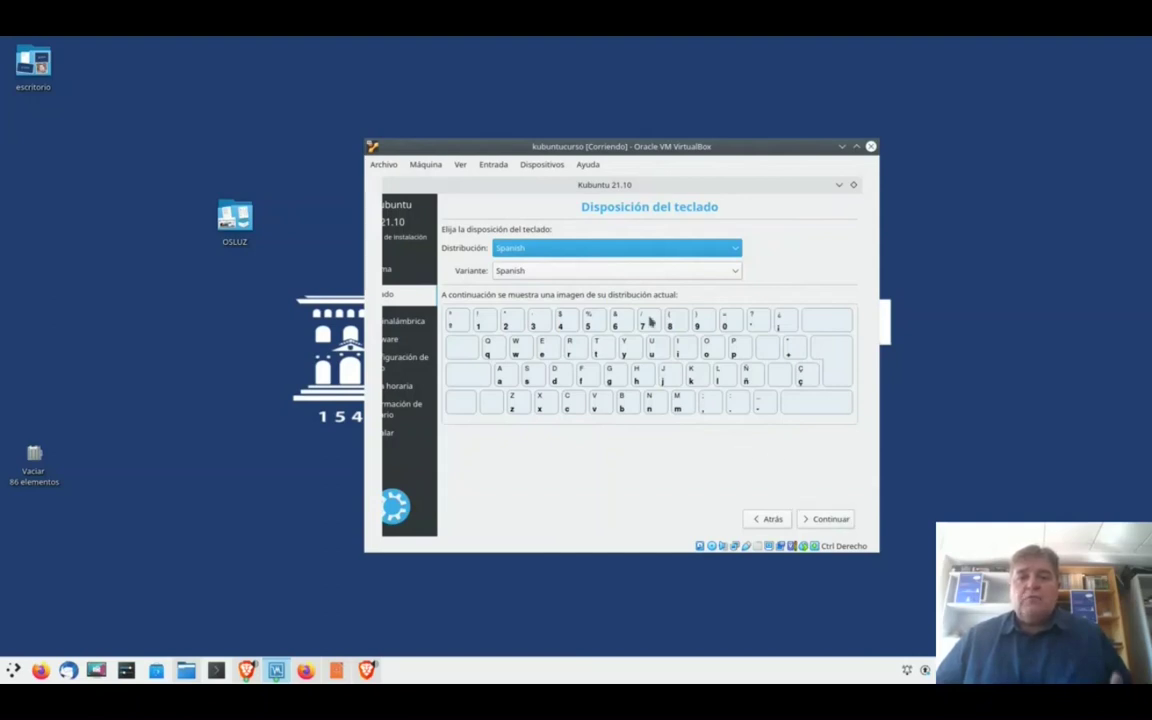
pyautogui.click(838, 522)
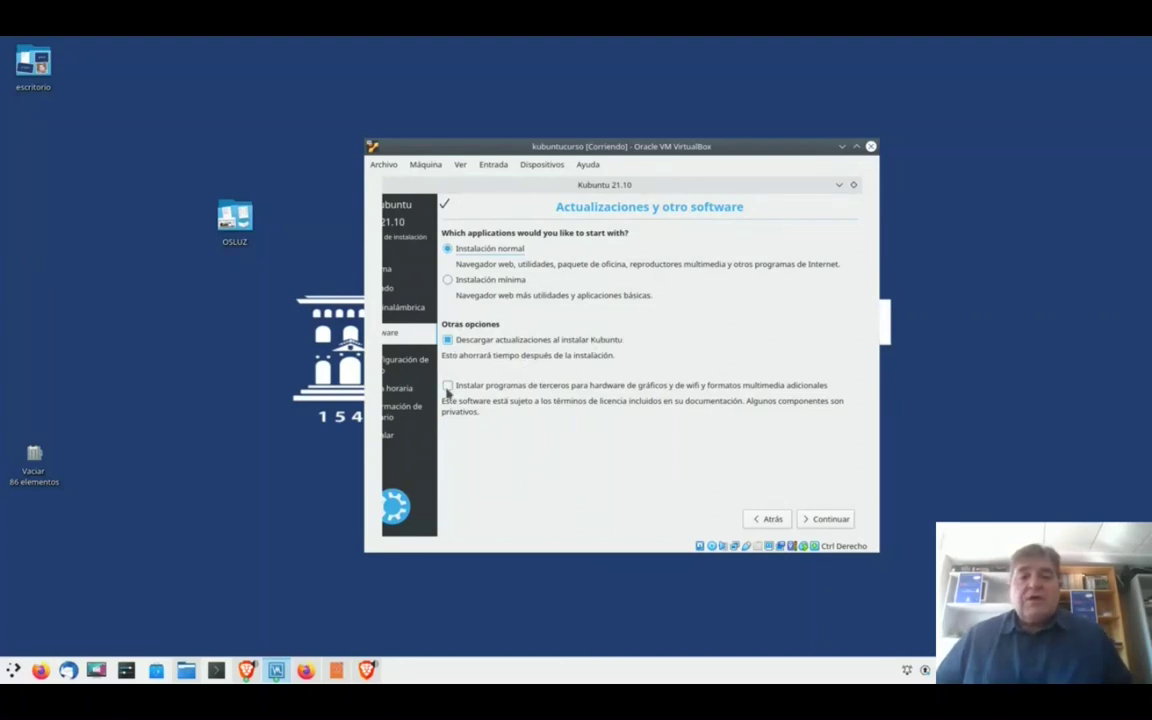
# Step: Enable third-party software for graphics, Wi-Fi and extra media formats, then continue
pyautogui.click(447, 386)
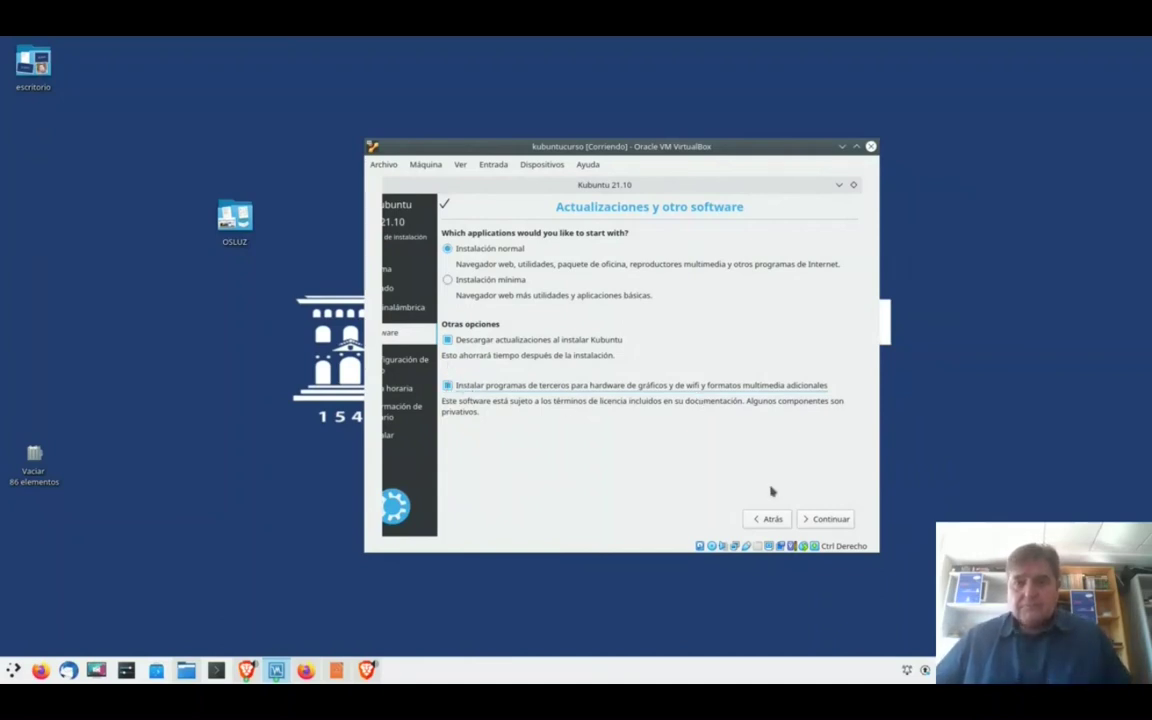
pyautogui.click(830, 520)
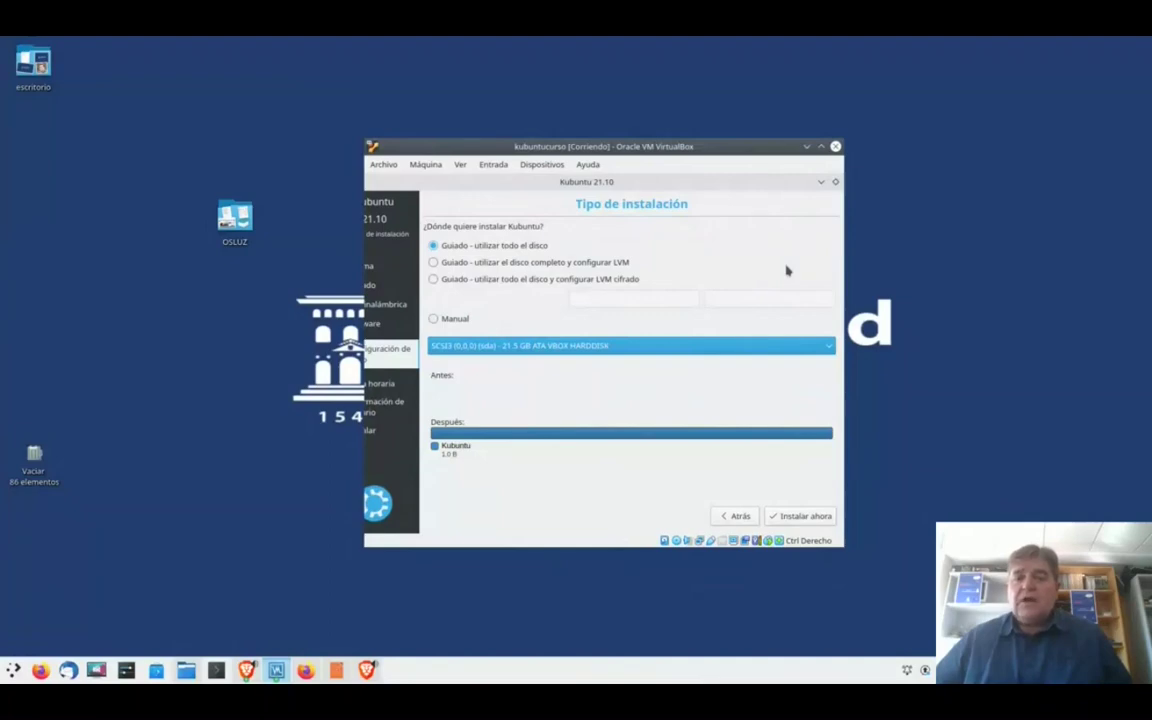
# Step: Install Kubuntu with 'Guiado - utilizar todo el disco' and confirm writing the partition changes
pyautogui.click(805, 516)
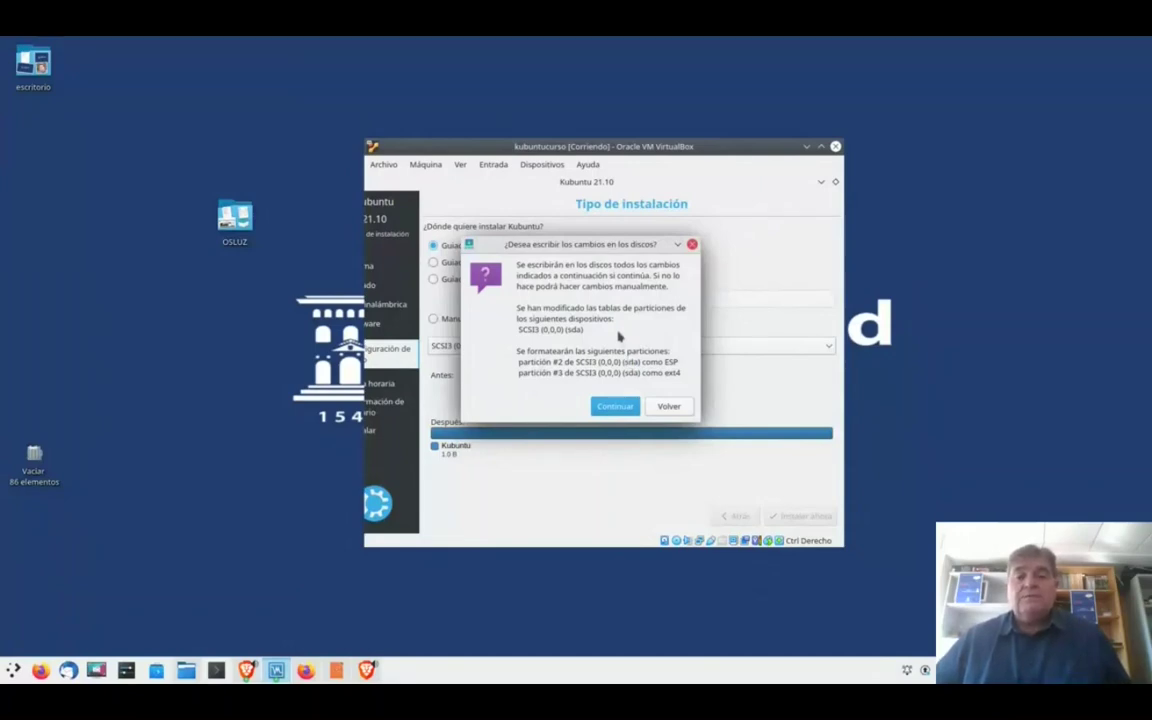
pyautogui.click(615, 406)
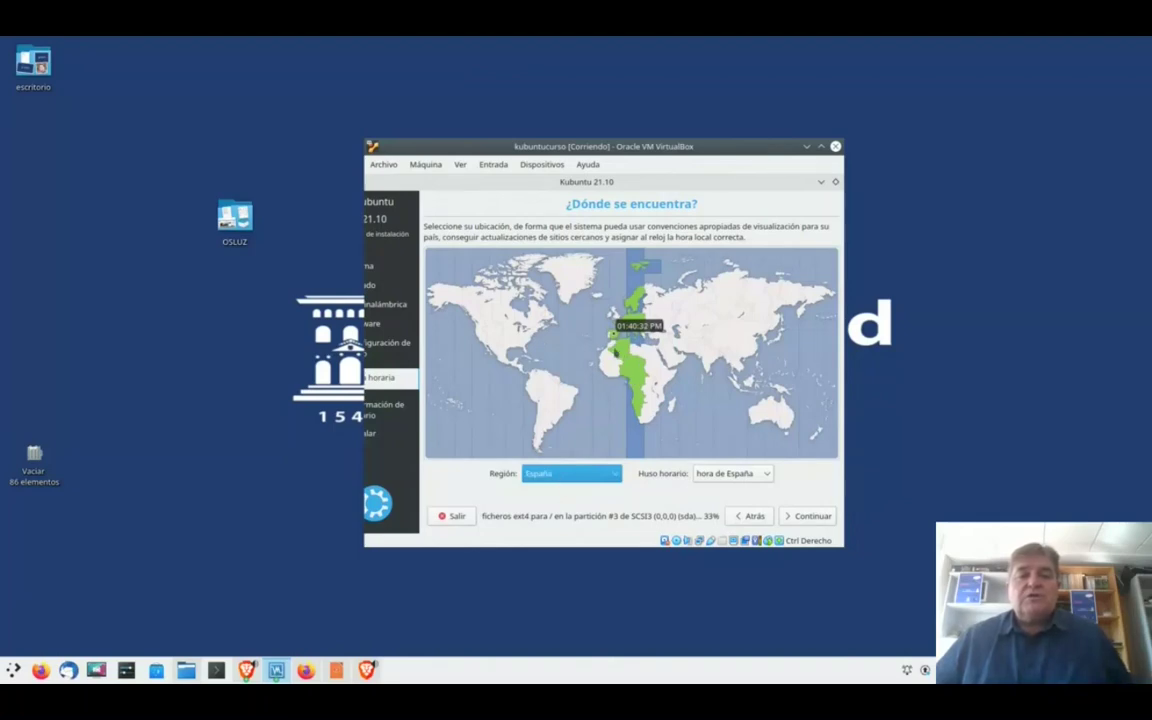
# Step: Pick Spain on the time zone map so Región shows España, then continue
pyautogui.click(533, 391)
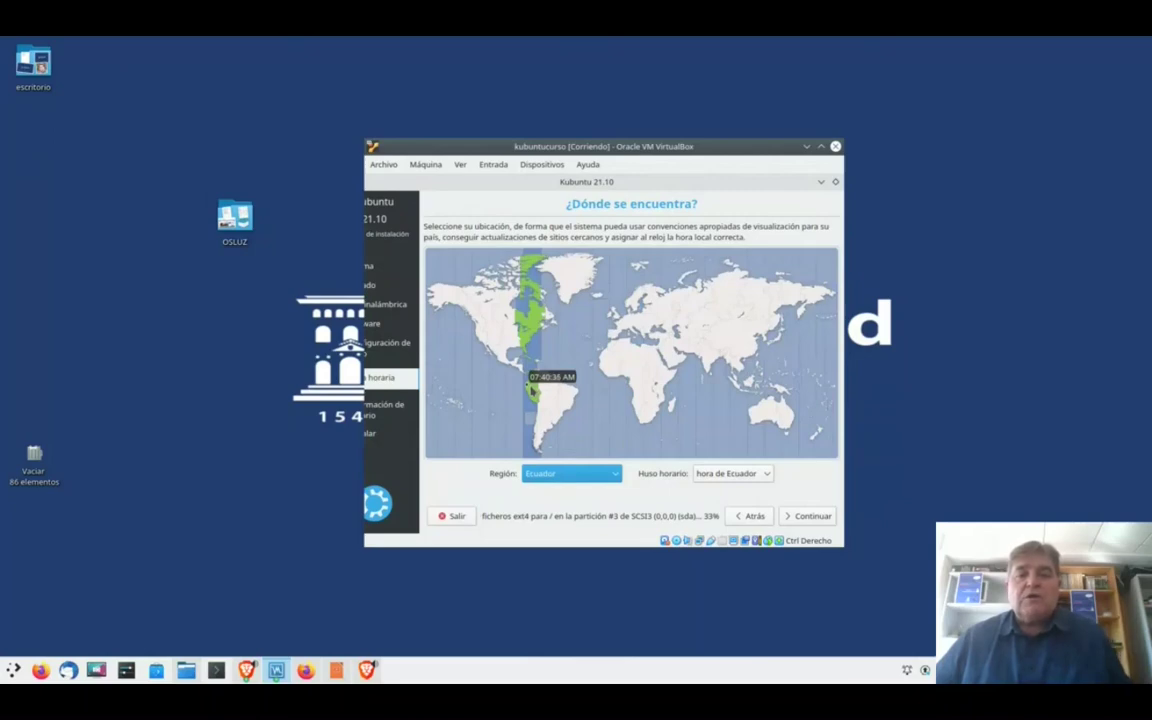
pyautogui.click(505, 360)
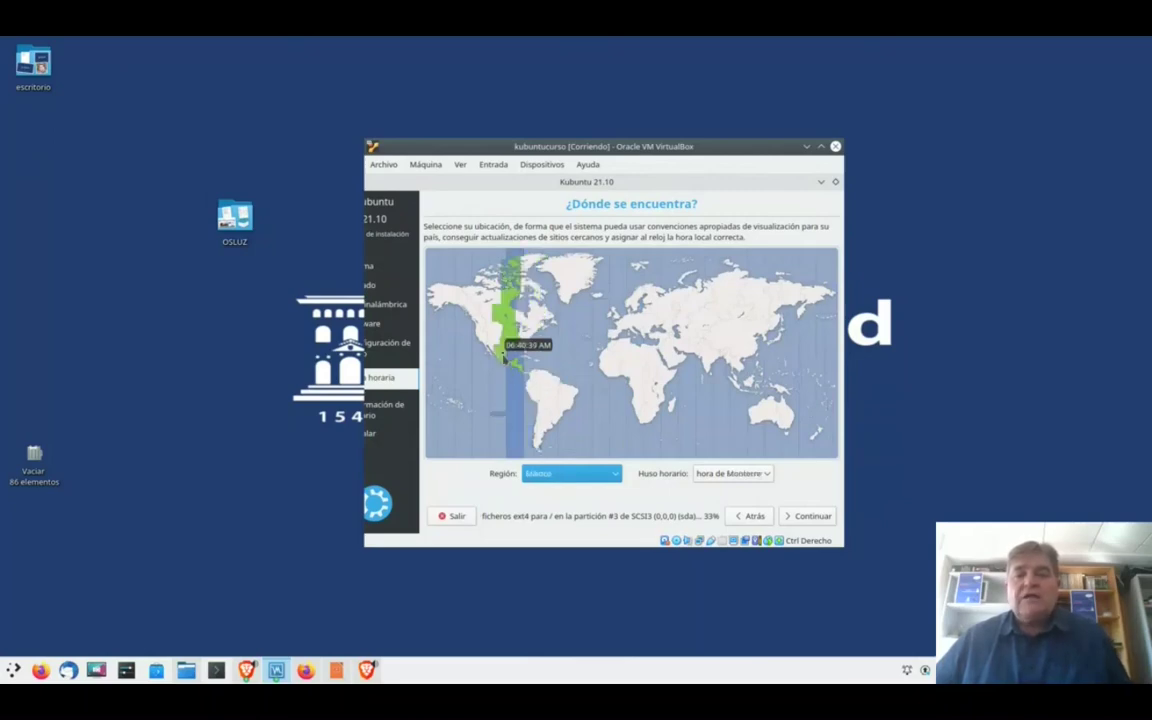
pyautogui.click(616, 338)
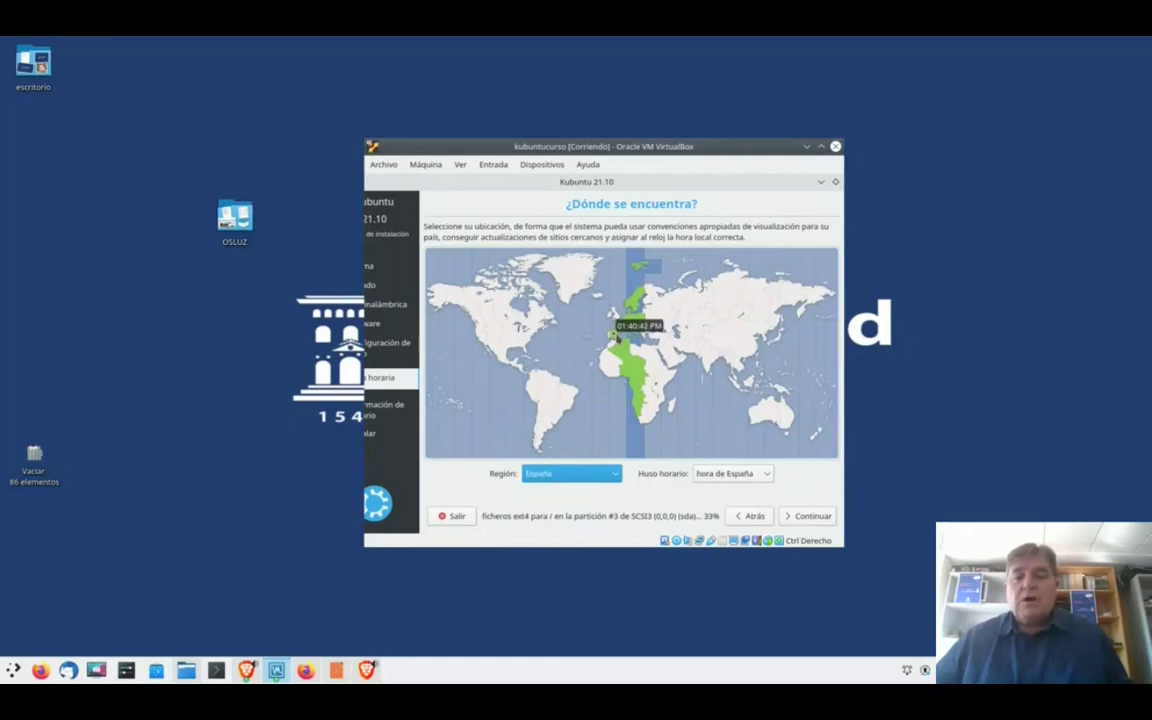
pyautogui.click(813, 516)
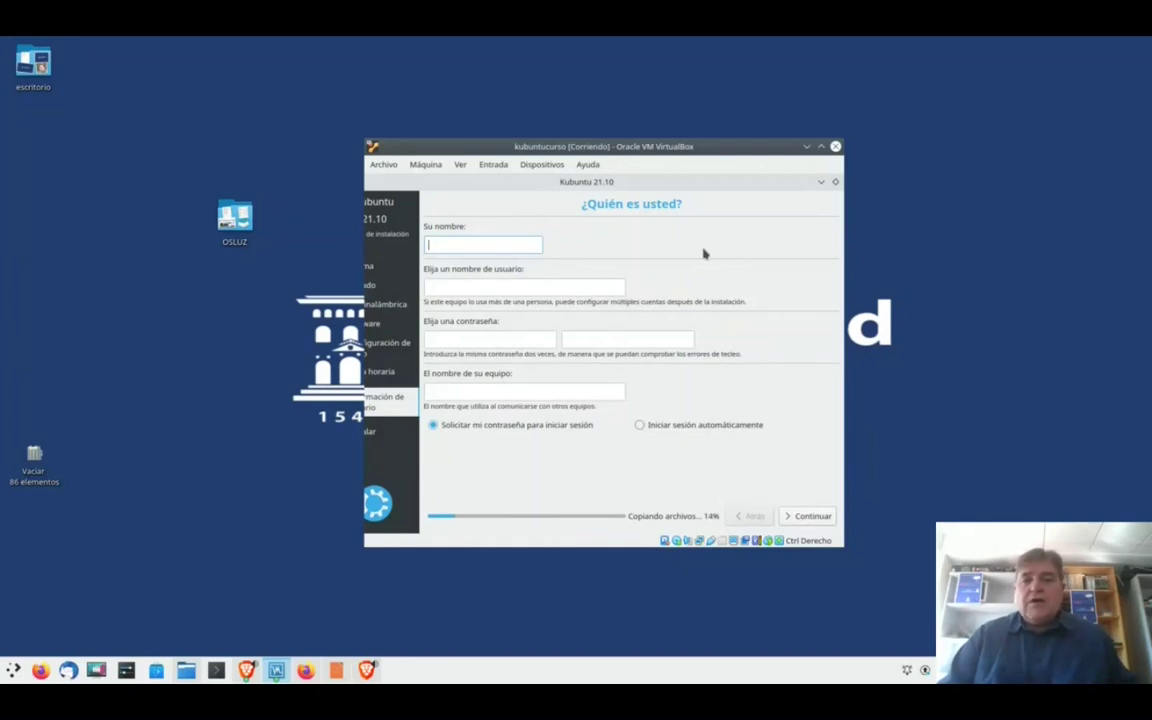
# Step: Enter the user's name, keep the generated username, type the password twice, and submit
pyautogui.press('Tab')
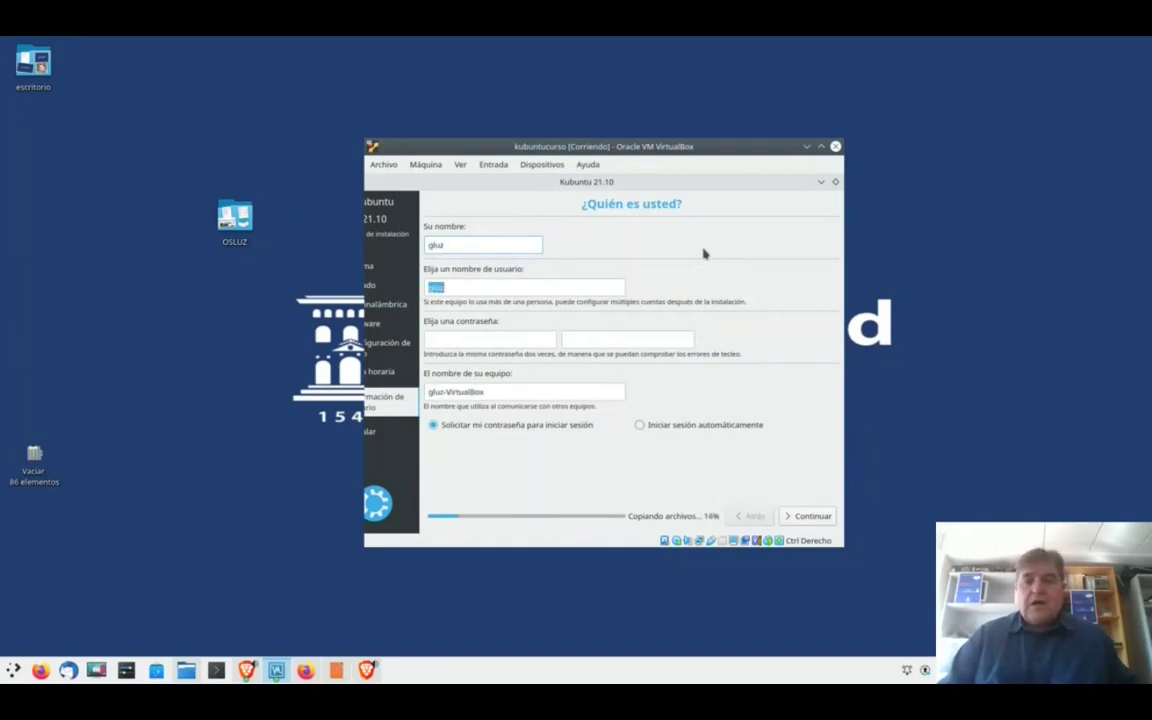
pyautogui.press('Tab')
pyautogui.press('Tab')
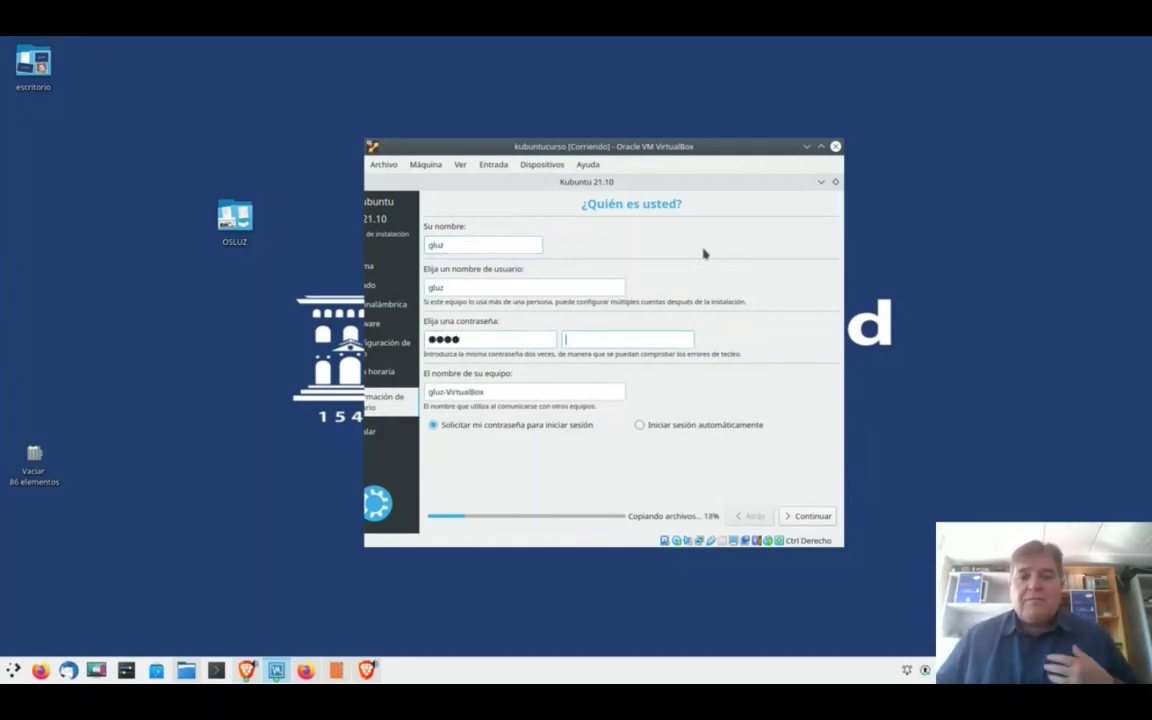
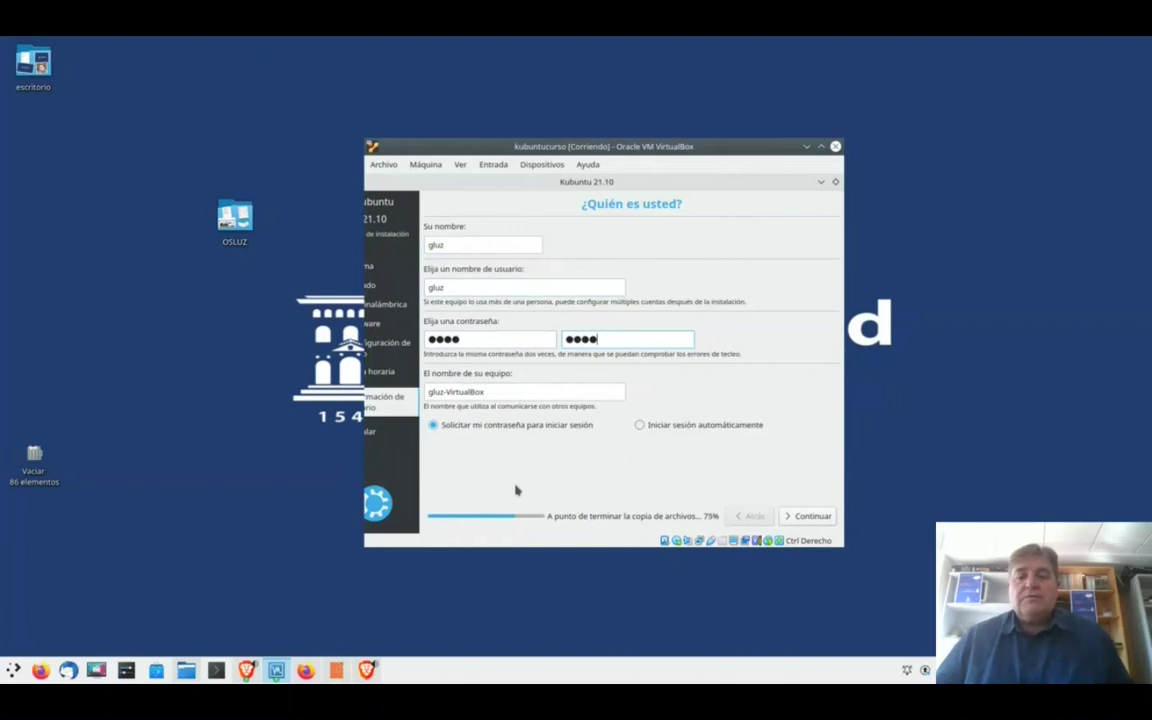
pyautogui.click(813, 517)
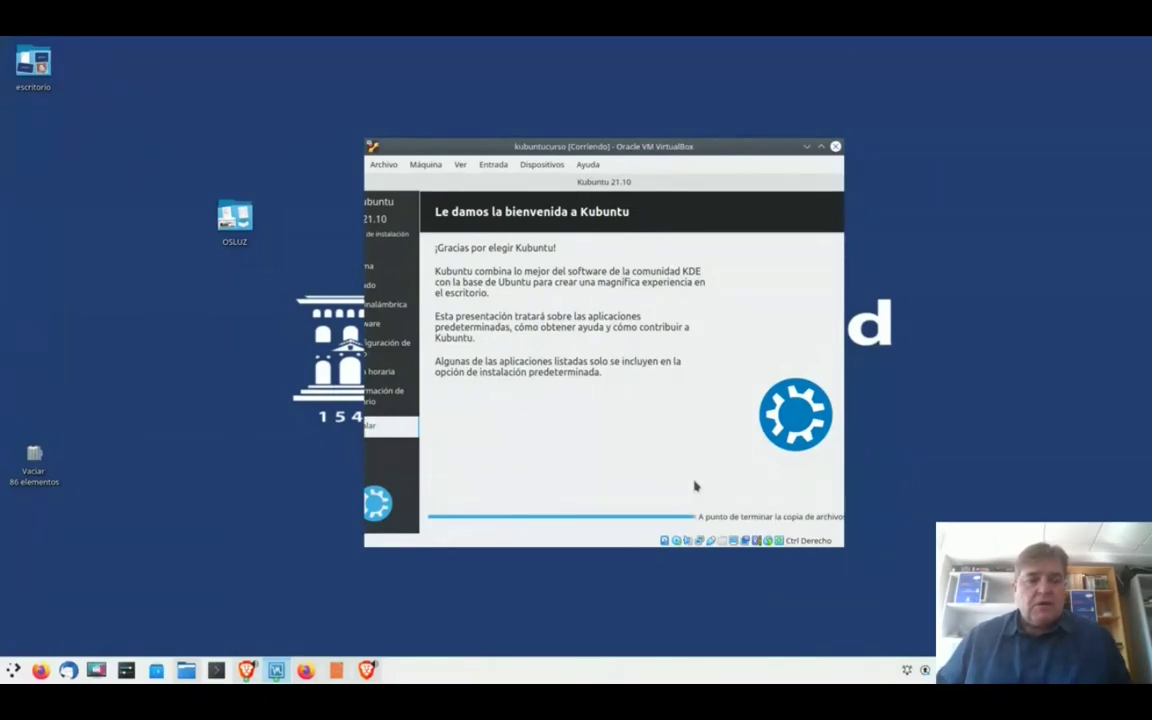
# Step: Switch from the installer slideshow to the BigBlueButton conference in Brave
pyautogui.click(246, 670)
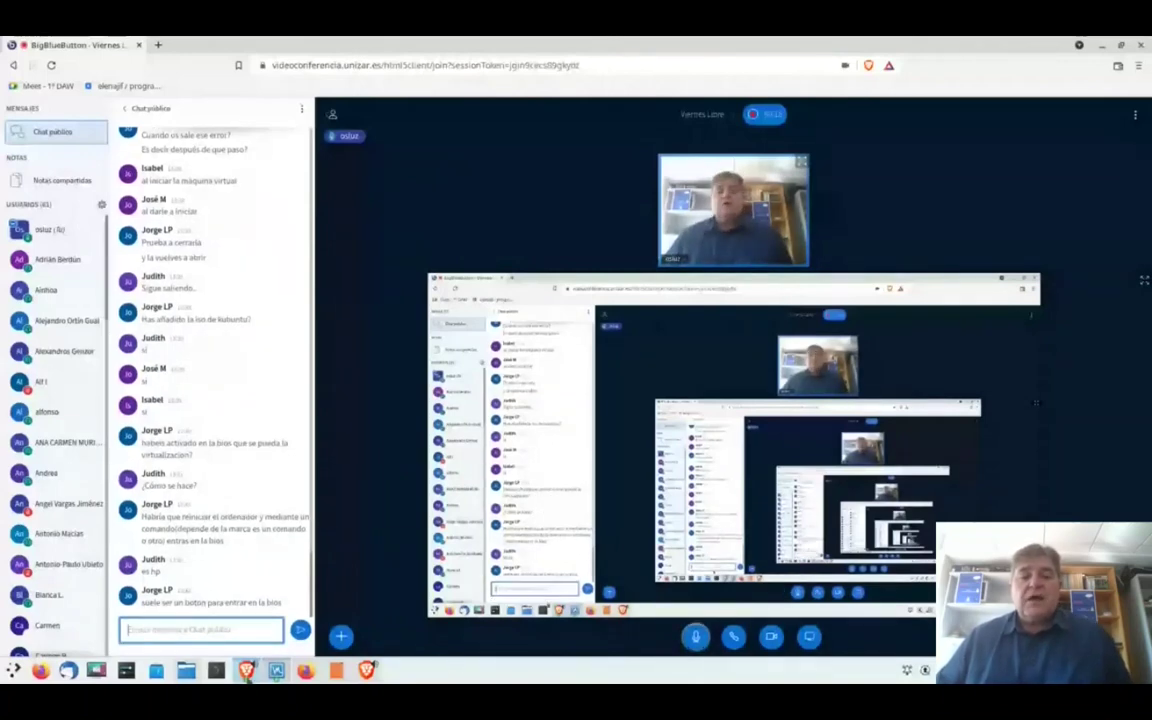
# Step: Bring the kubuntucurso VM window forward from the VirtualBox taskbar, then dismiss the VirtualBox manager
pyautogui.moveTo(273, 678)
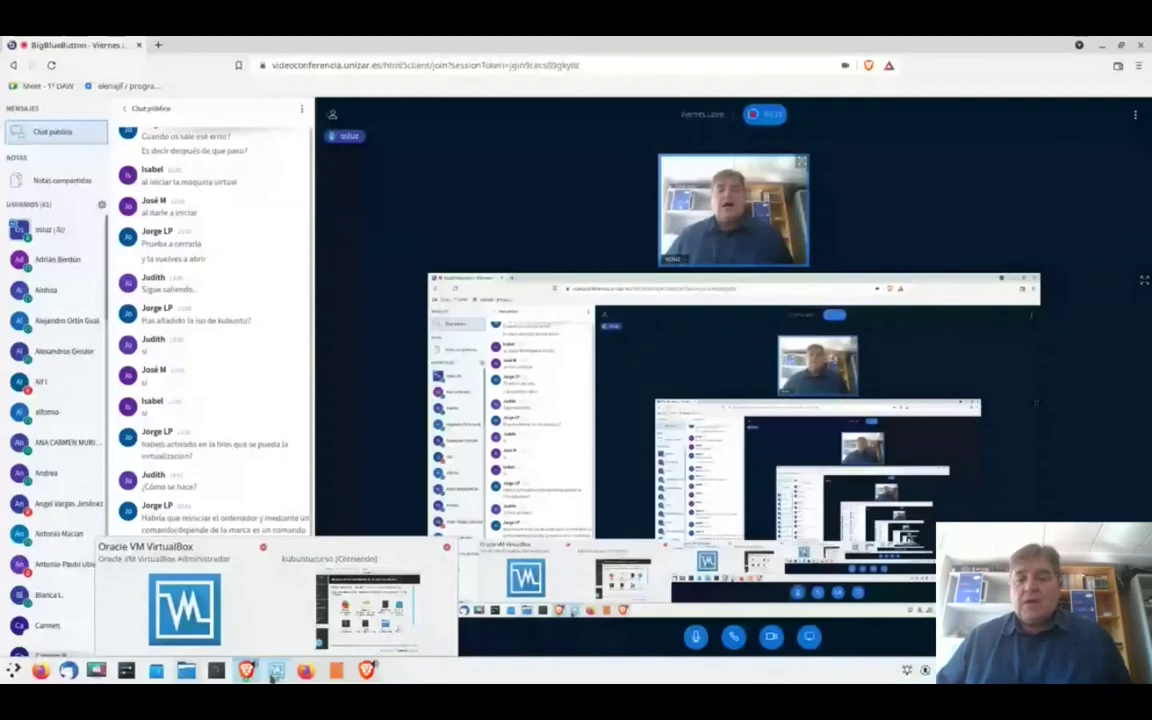
pyautogui.click(272, 677)
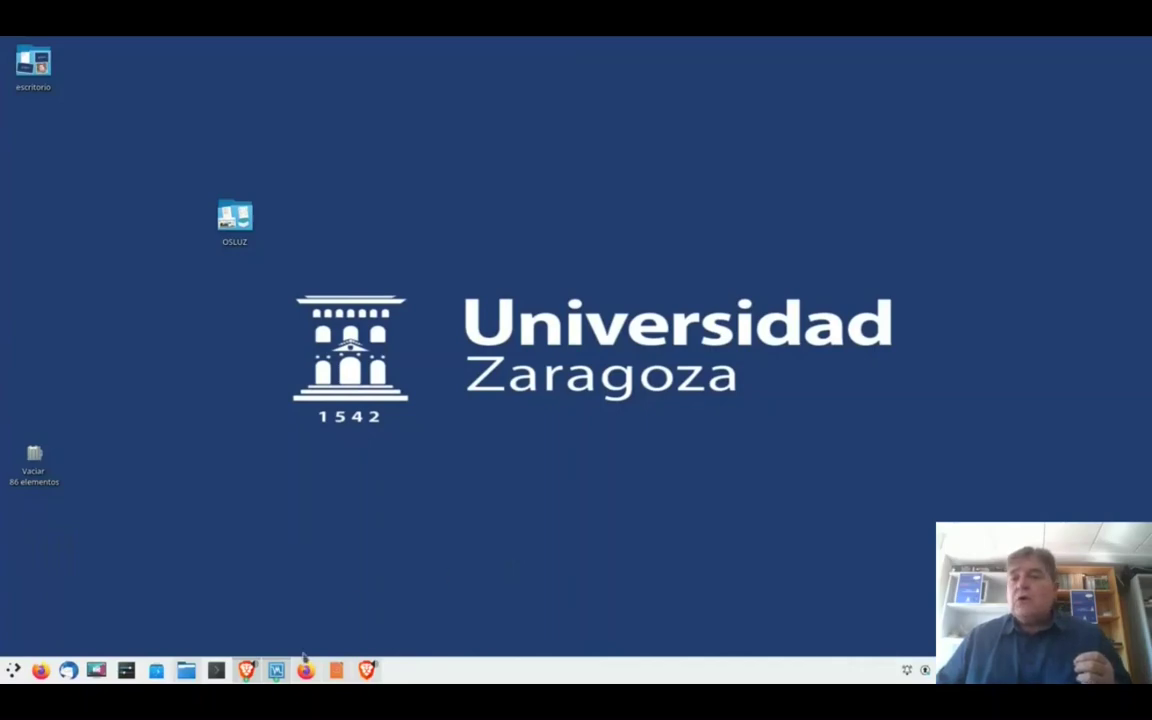
pyautogui.click(276, 669)
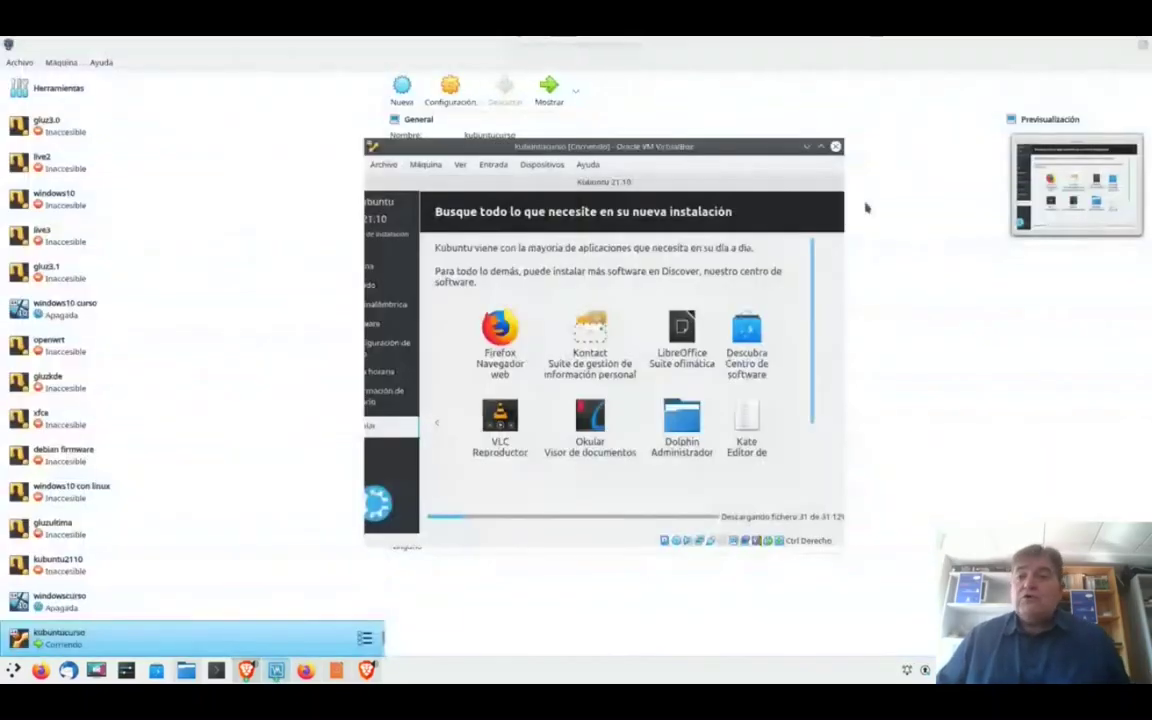
pyautogui.click(1000, 42)
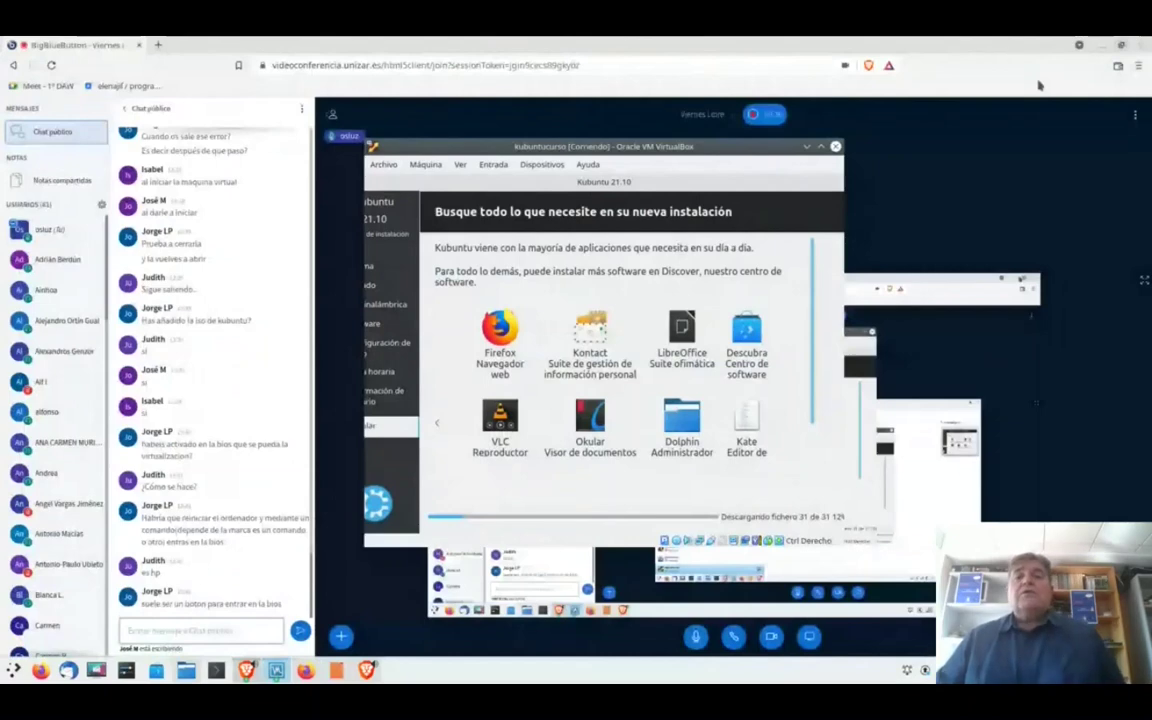
# Step: Minimize the browser to watch the Kubuntu installer, then return to the BigBlueButton conference
pyautogui.click(1100, 45)
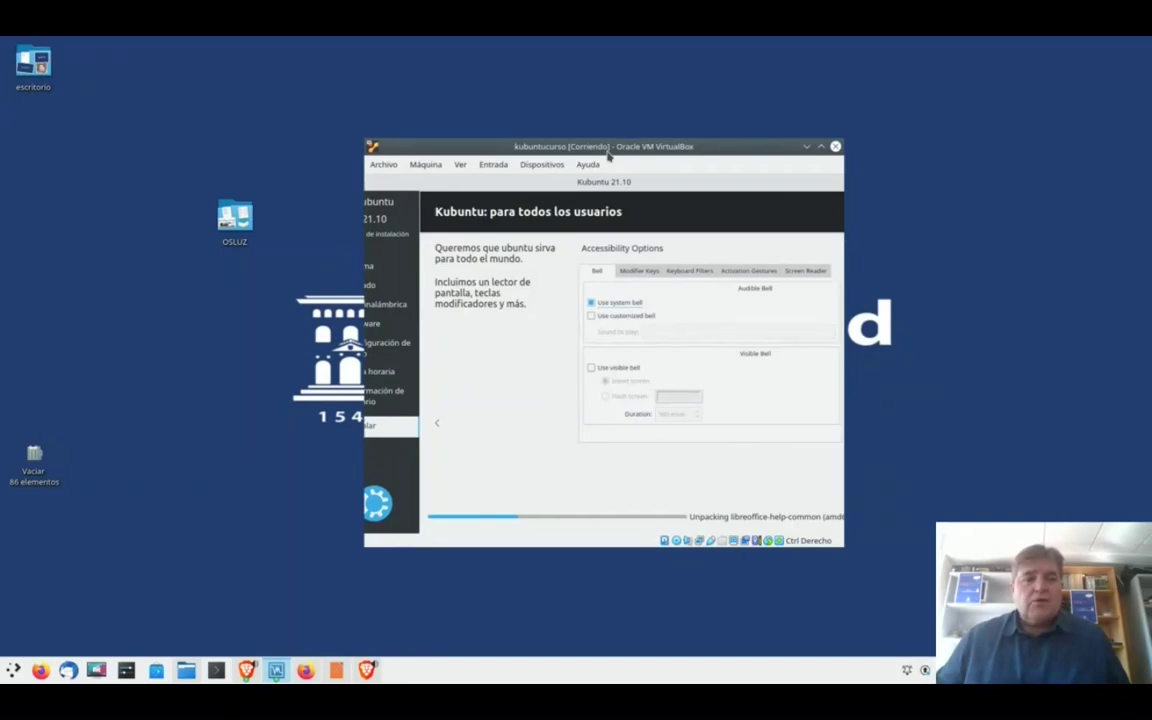
pyautogui.click(246, 670)
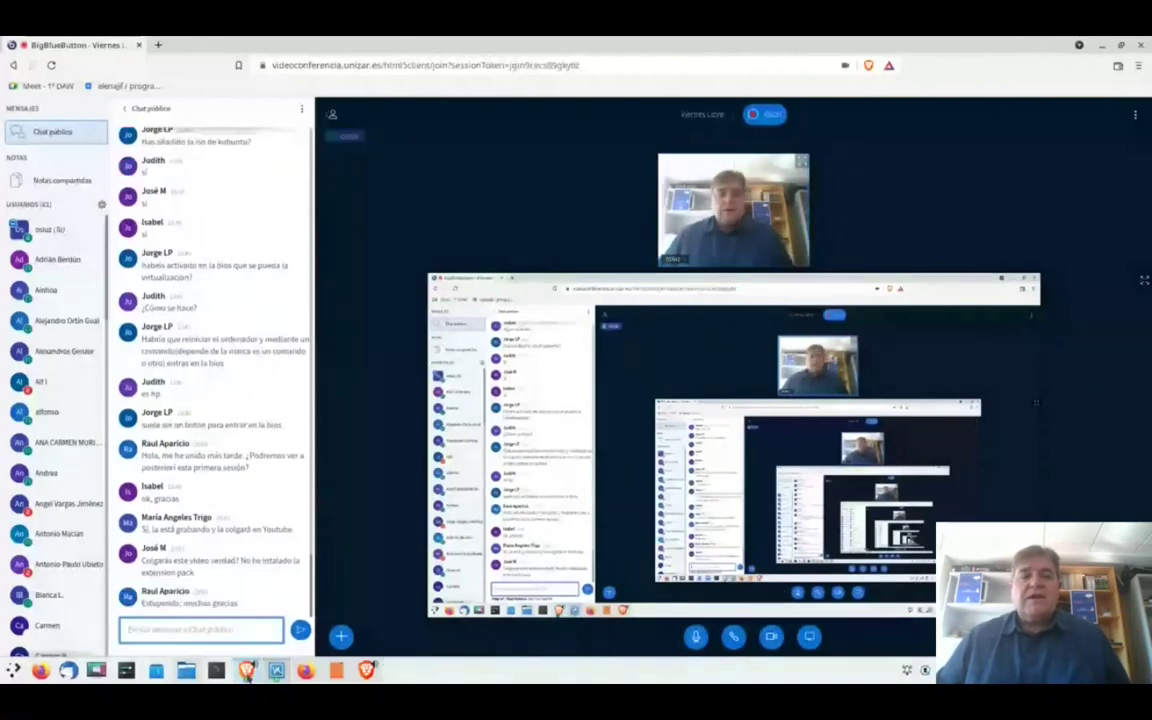
# Step: Switch to the osluz.unizar.es 'Curso online de Linux desde cero' page
pyautogui.hotkey('alt', 'Tab')
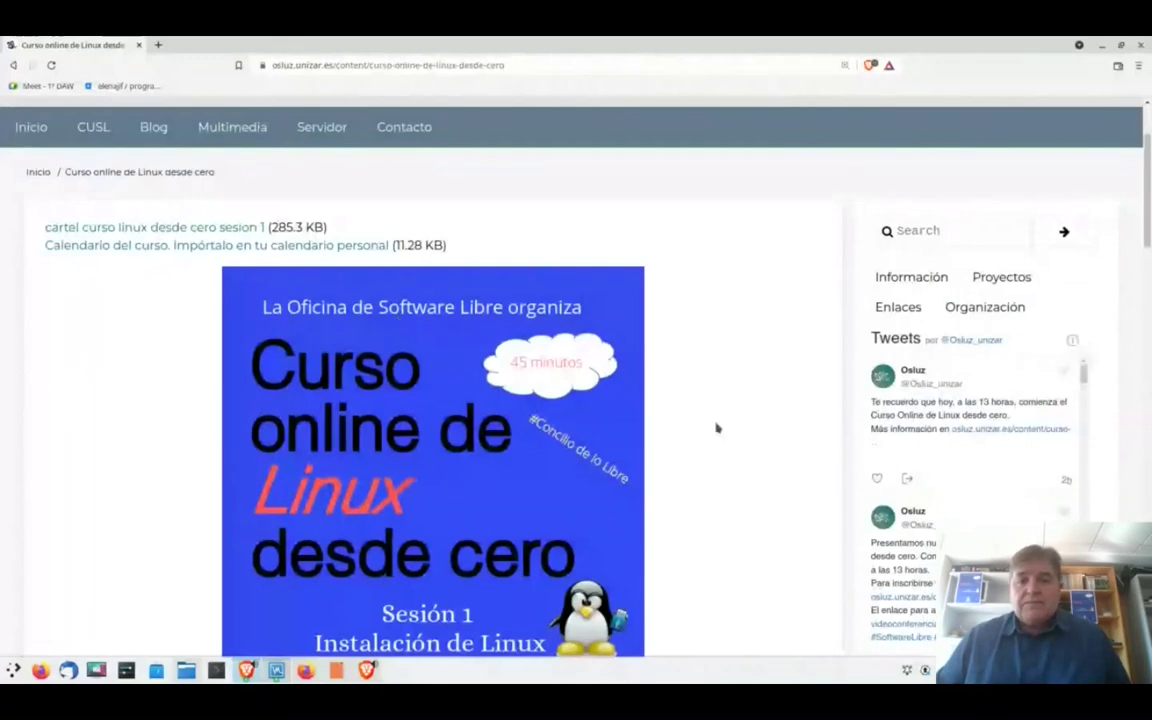
pyautogui.scroll(-1, 716, 428)
pyautogui.hotkey('alt', 'Tab')
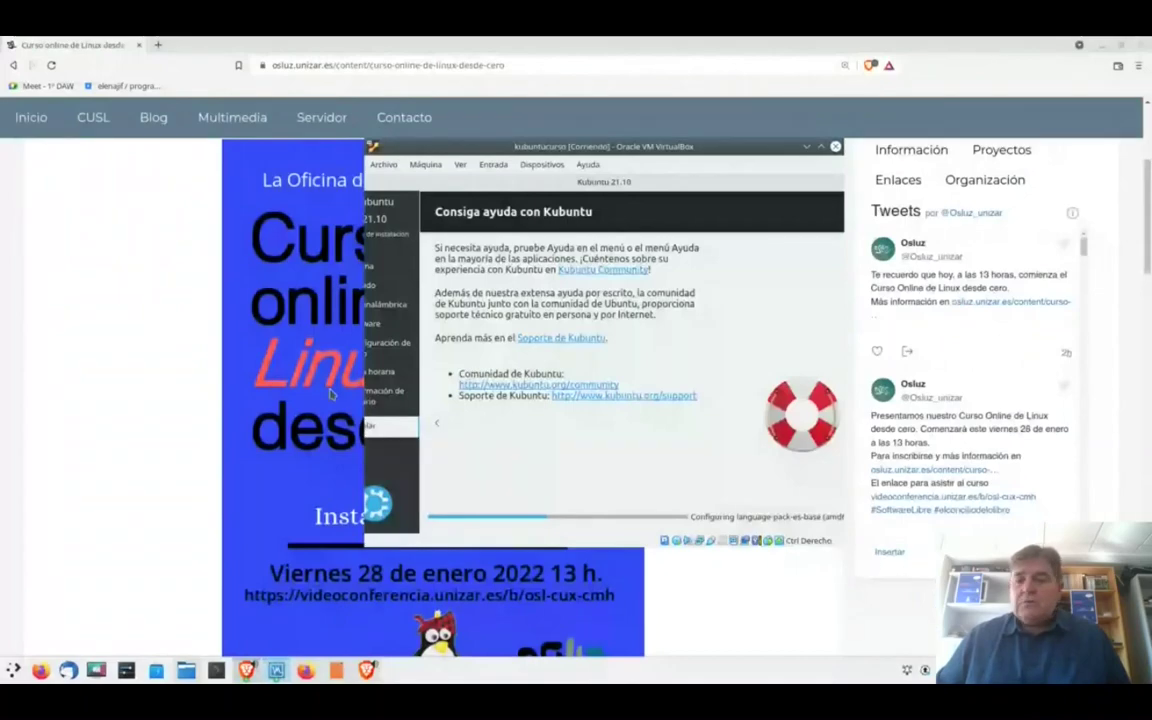
pyautogui.hotkey('alt', 'Tab')
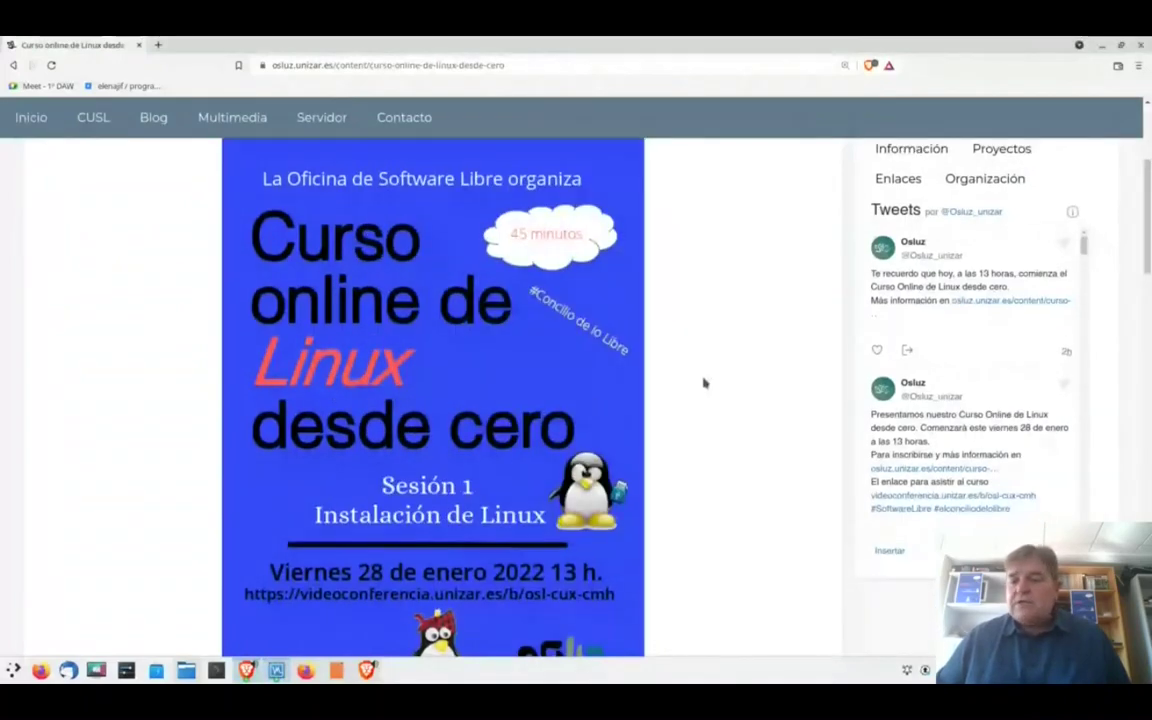
# Step: Scroll through the course description and session list down to the 10ª sesión (3-6-2022)
pyautogui.scroll(-4, 705, 381)
pyautogui.scroll(-3, 724, 392)
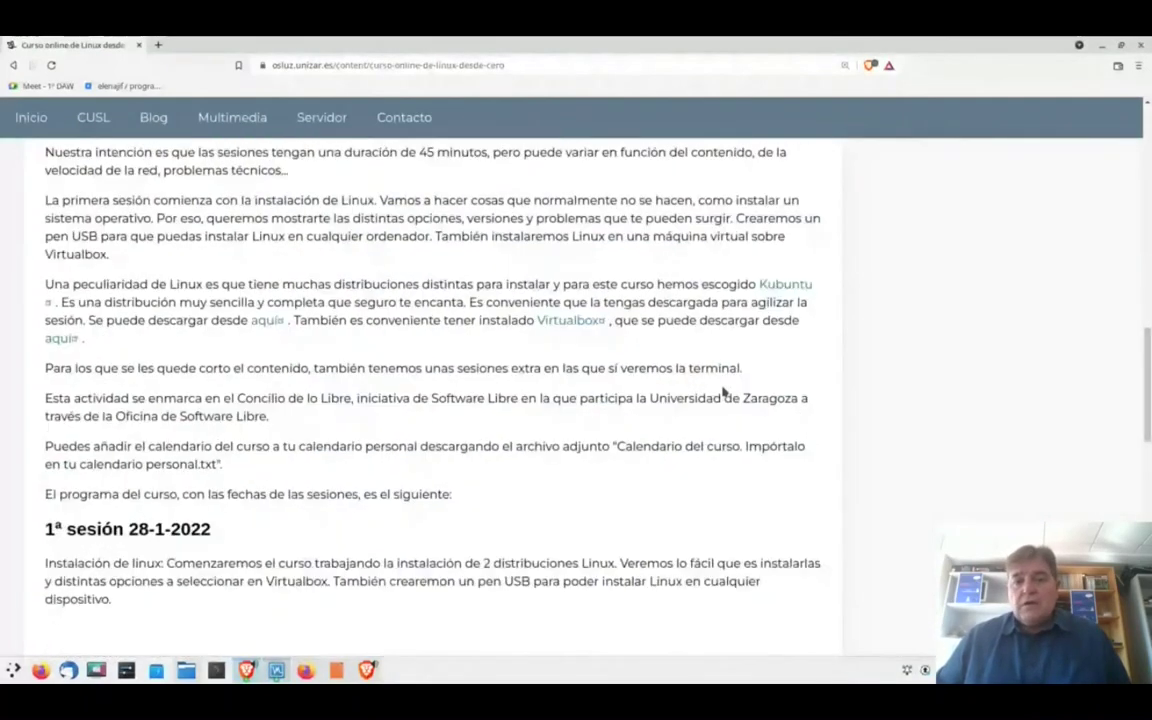
pyautogui.scroll(1, 727, 391)
pyautogui.scroll(1, 724, 392)
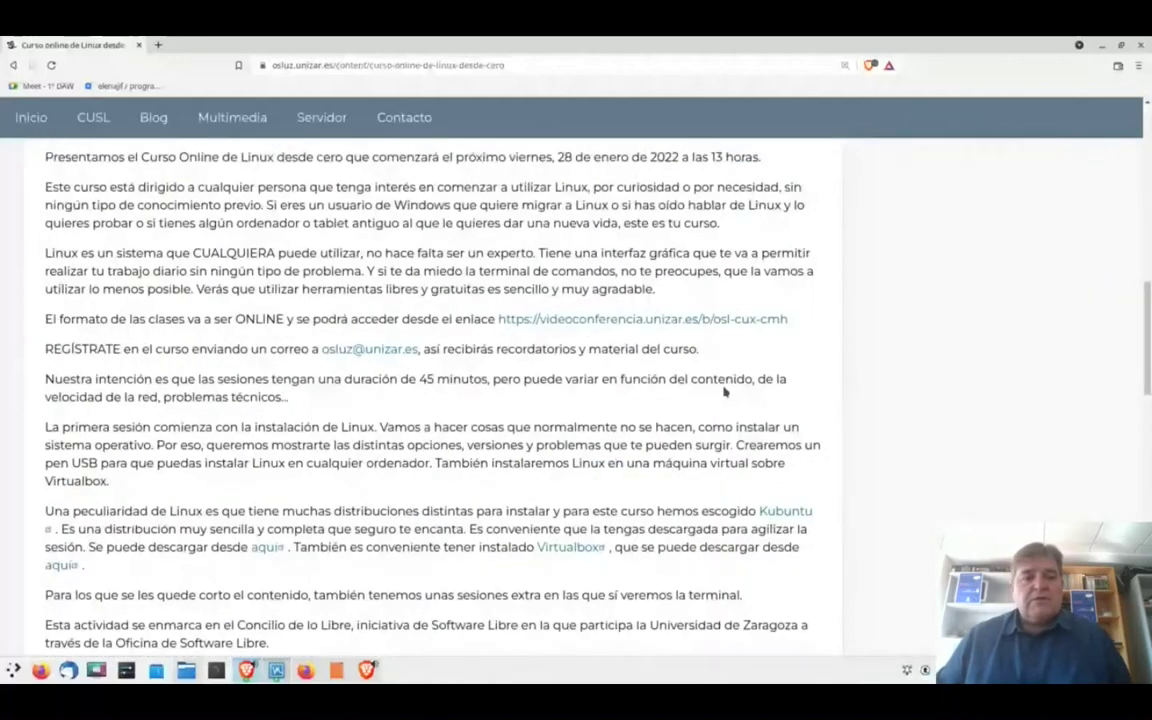
pyautogui.scroll(-4, 724, 392)
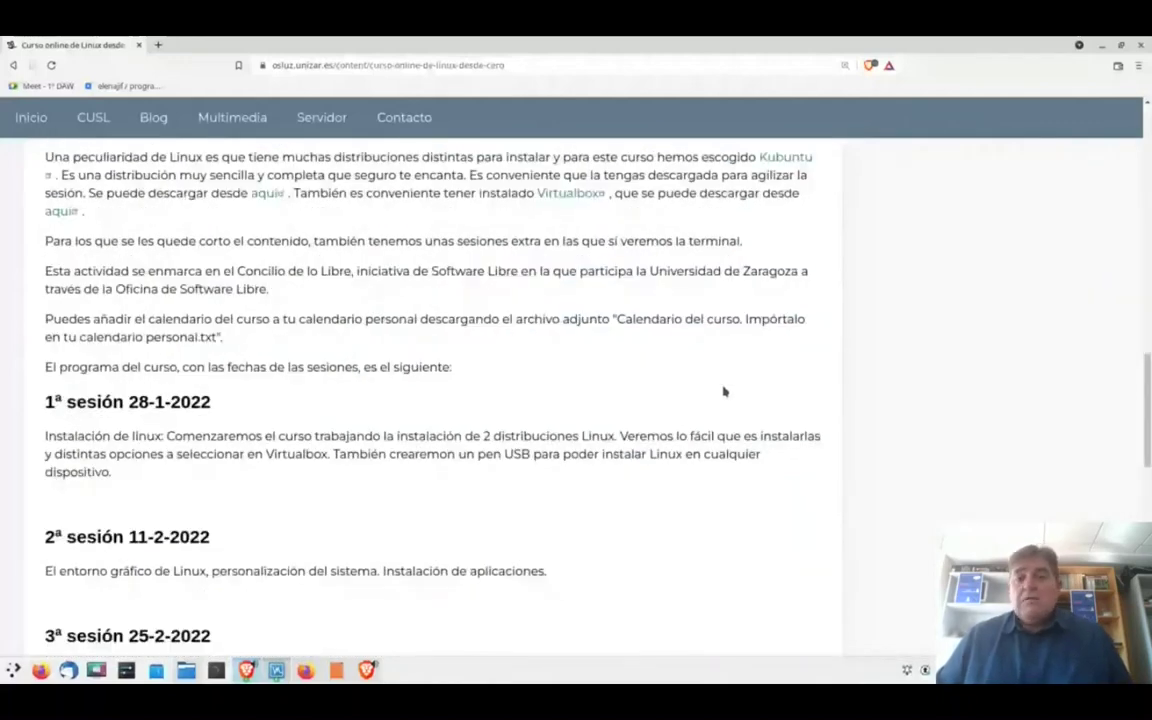
pyautogui.scroll(-1, 712, 366)
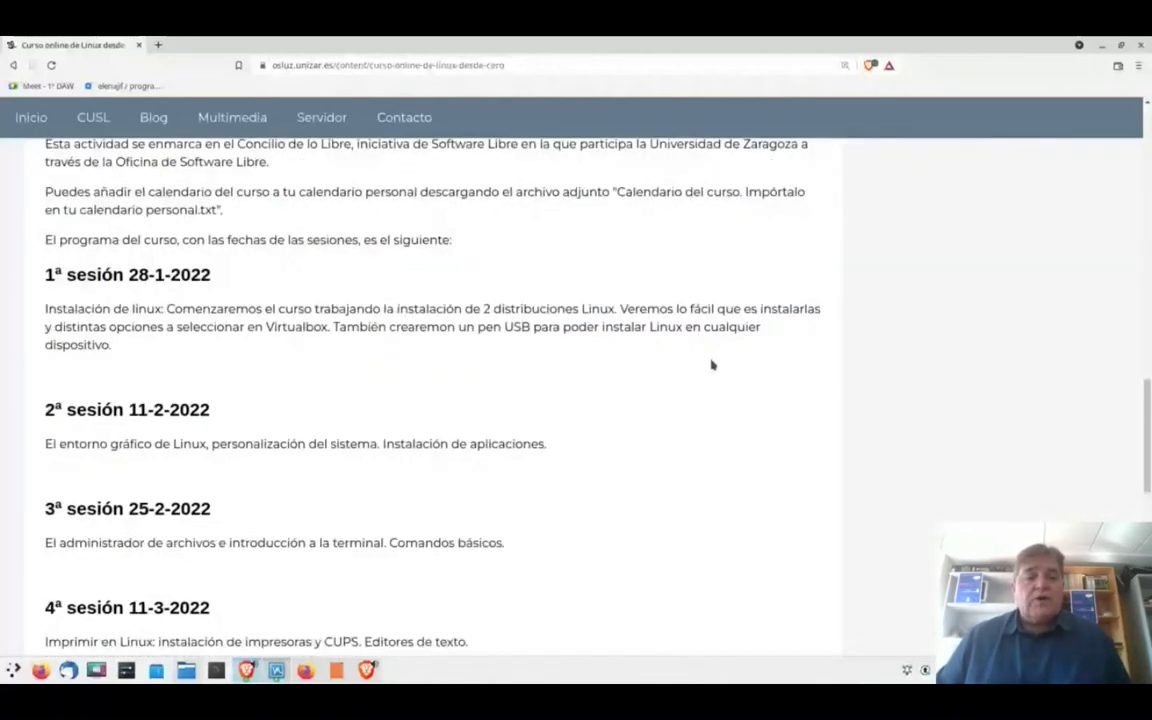
pyautogui.scroll(2, 712, 366)
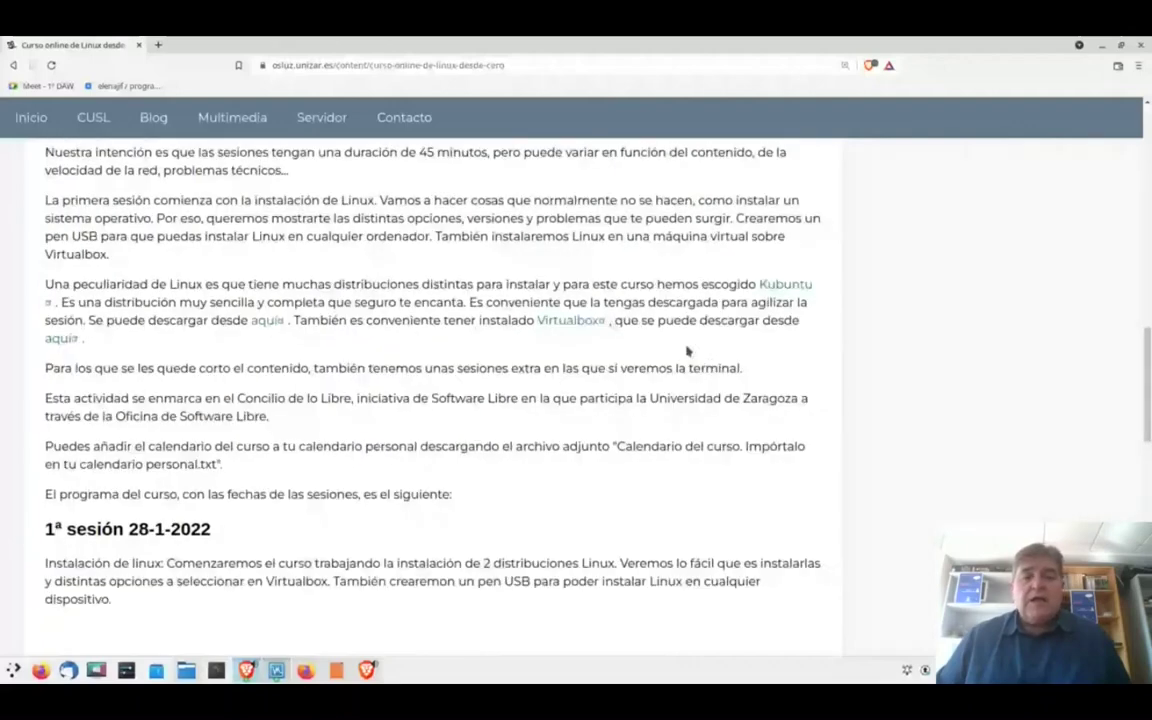
pyautogui.scroll(1, 687, 344)
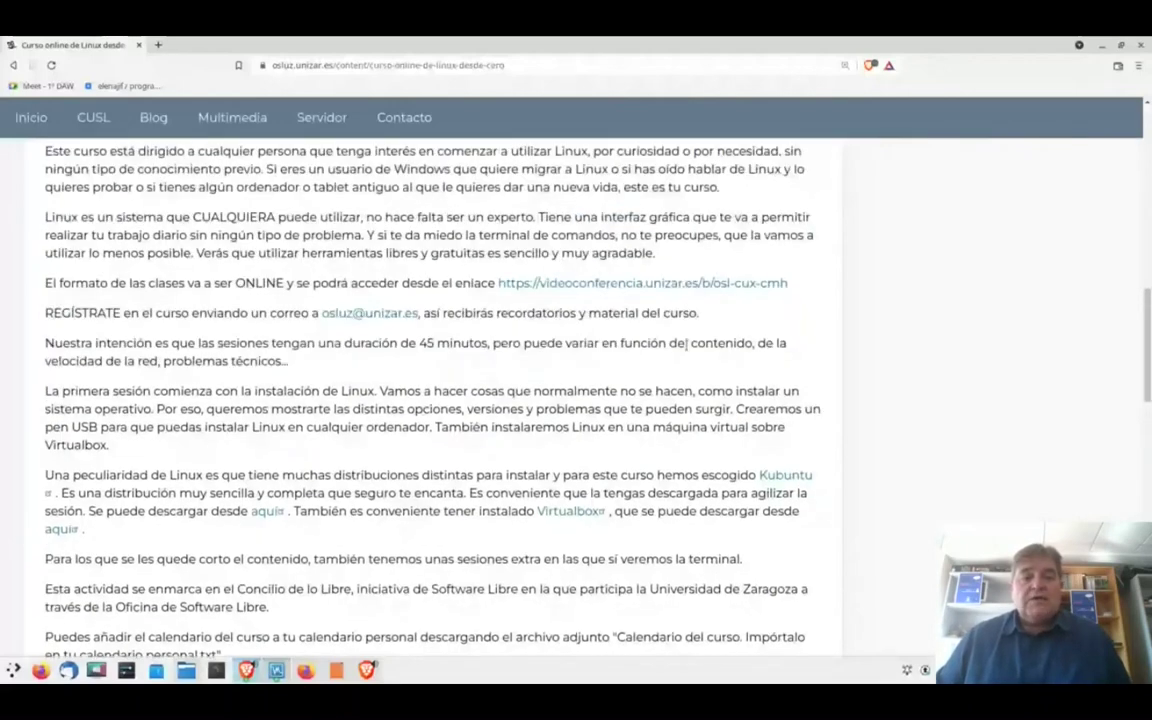
pyautogui.scroll(-1, 687, 344)
pyautogui.scroll(-1, 687, 344)
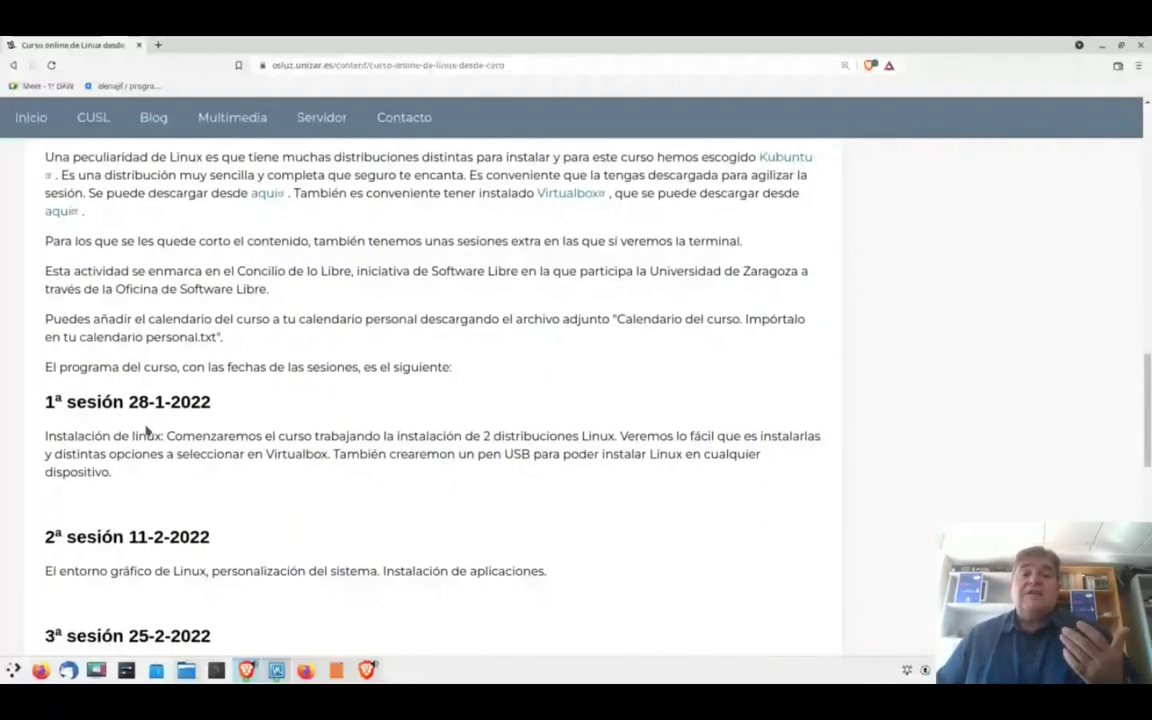
pyautogui.scroll(-1, 147, 430)
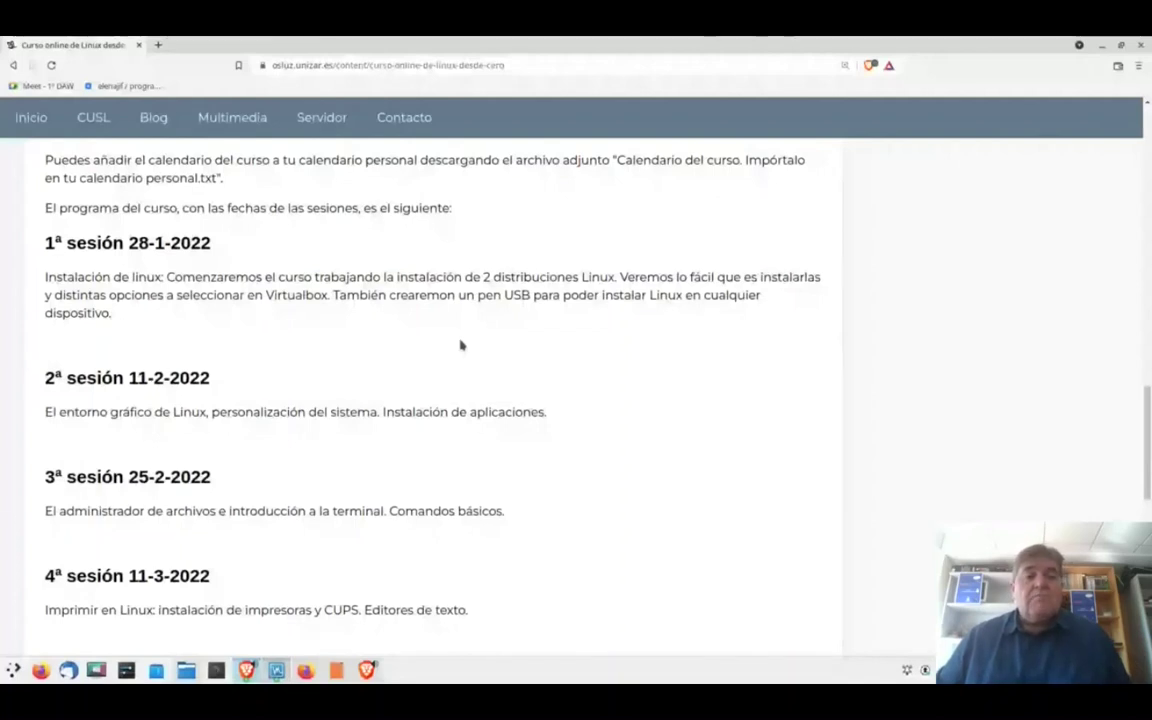
pyautogui.scroll(-3, 276, 548)
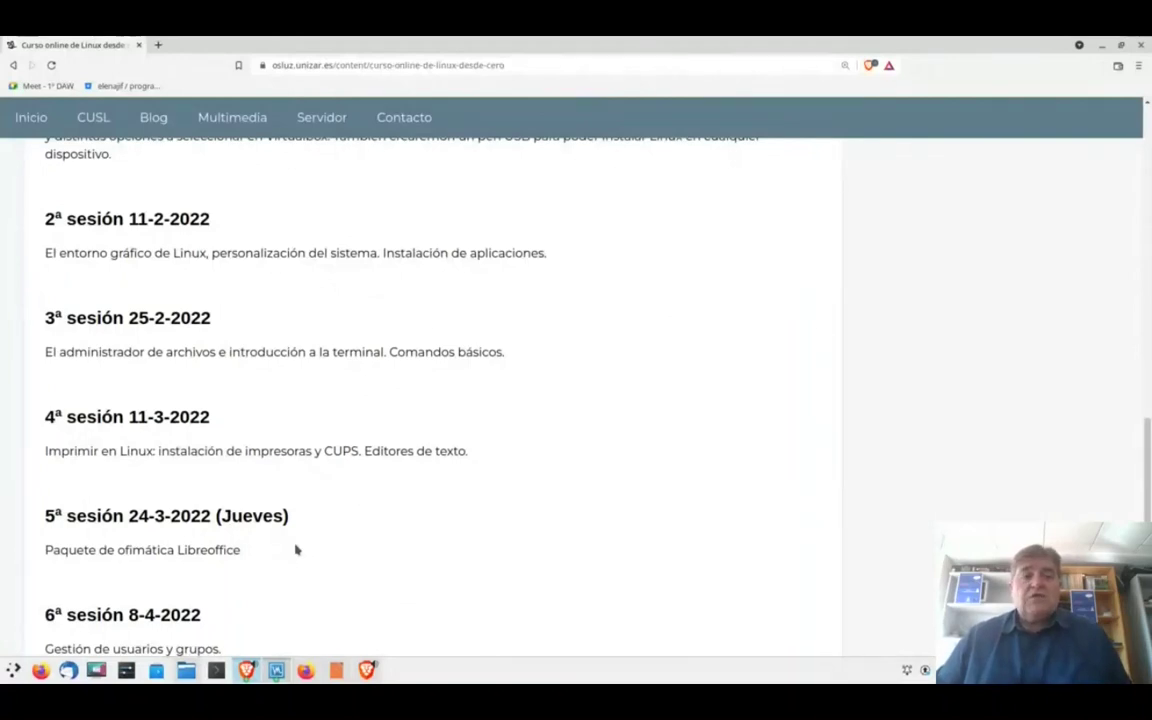
pyautogui.scroll(2, 607, 463)
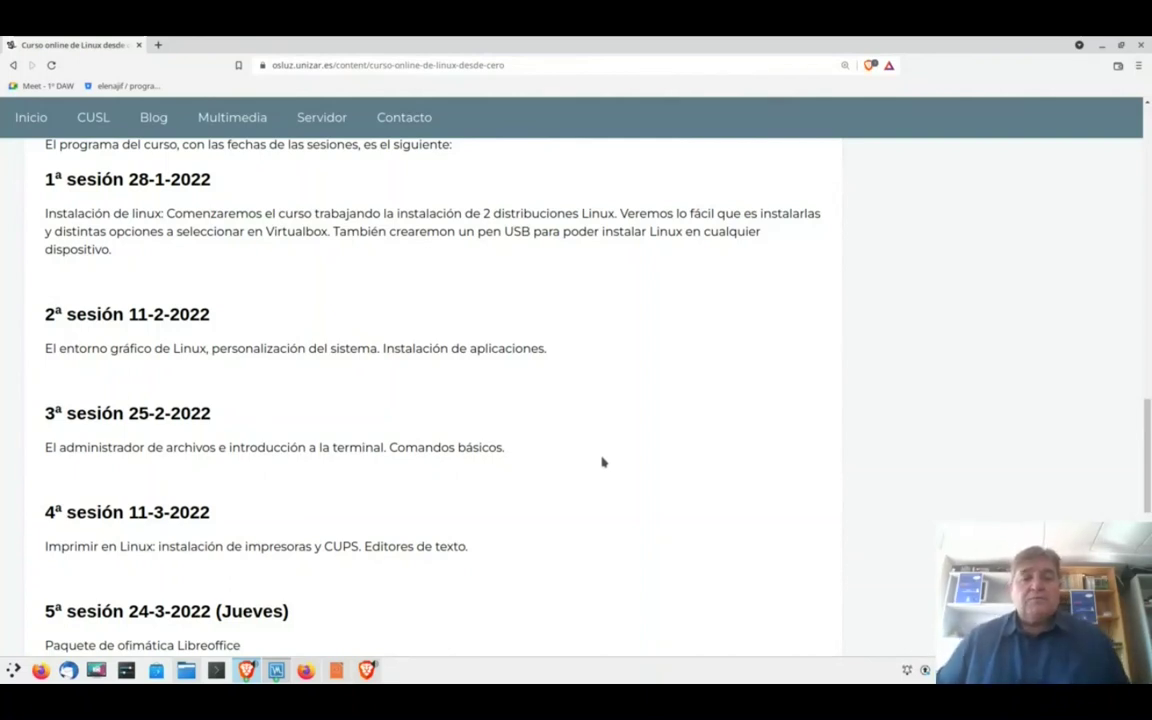
pyautogui.scroll(-1, 599, 476)
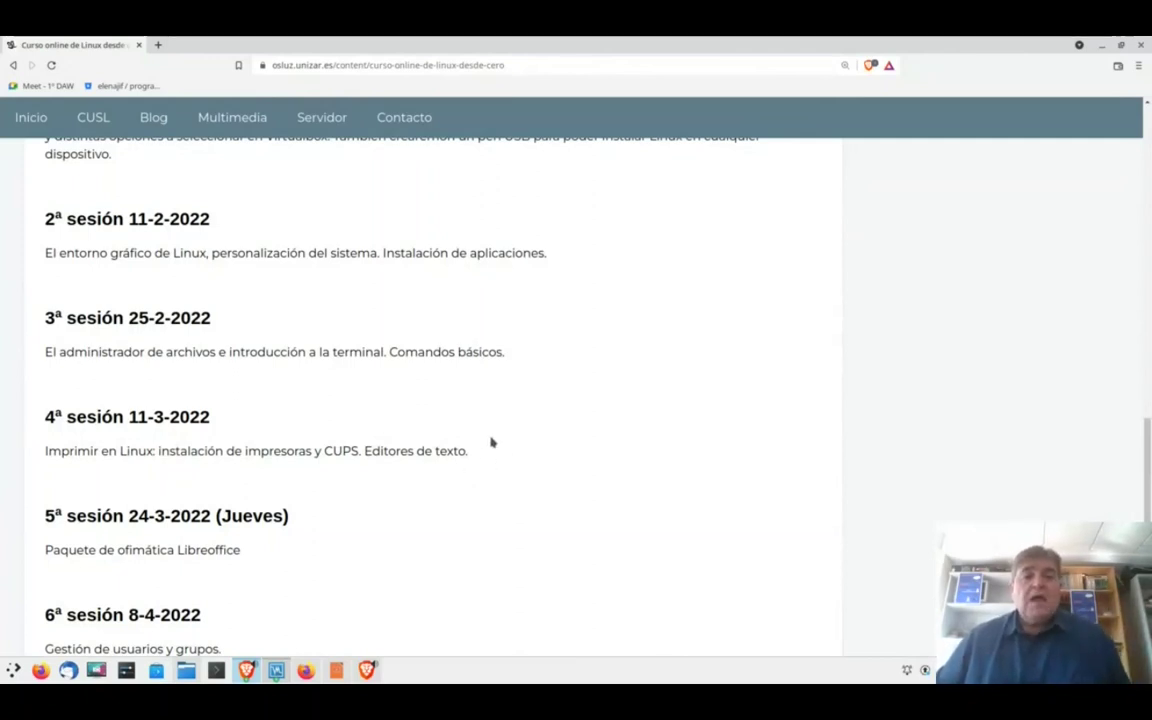
pyautogui.scroll(-1, 515, 420)
pyautogui.scroll(-5, 517, 420)
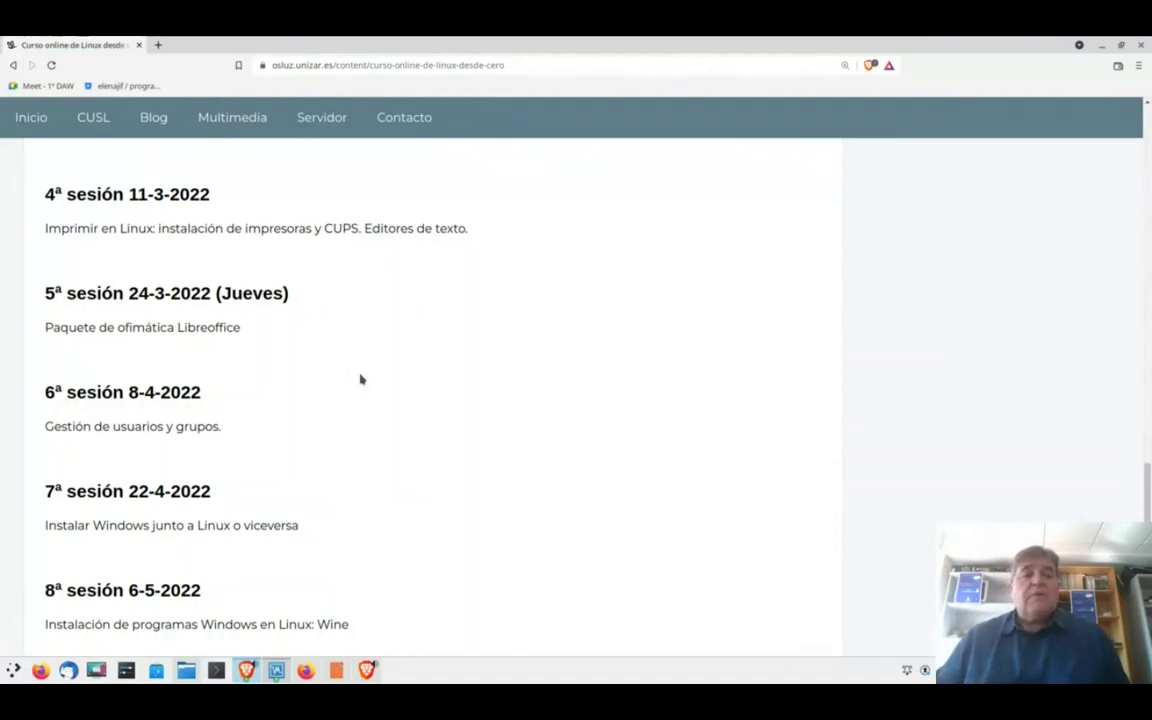
pyautogui.scroll(-2, 485, 370)
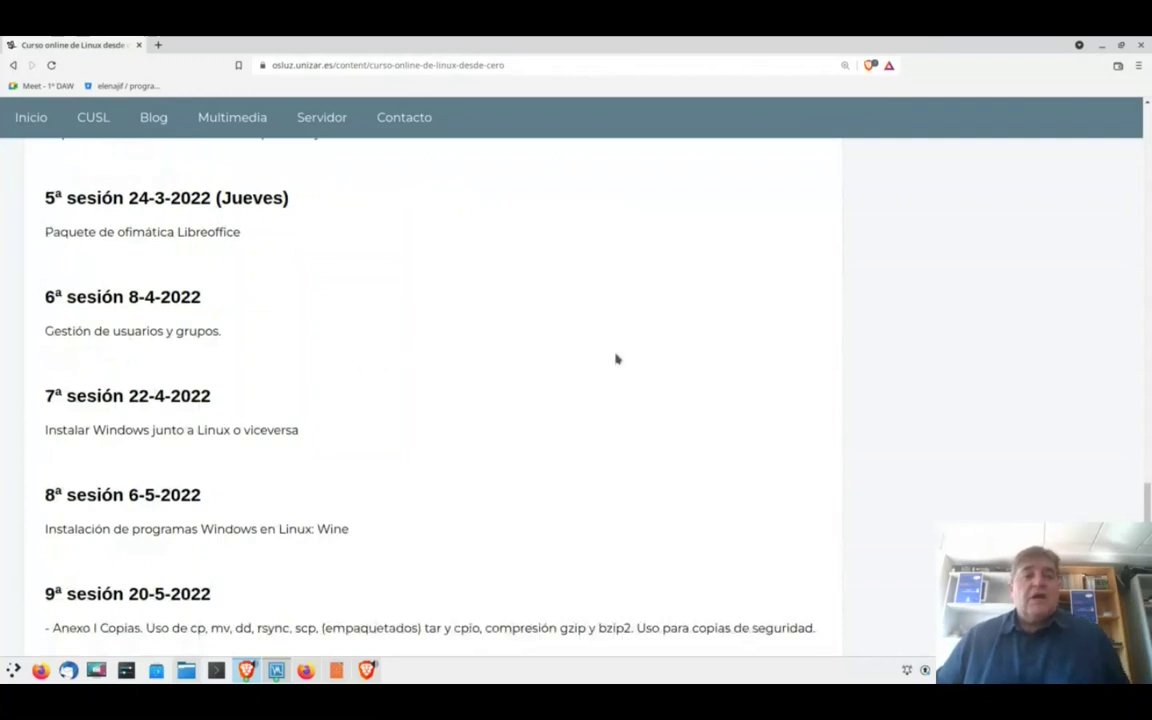
pyautogui.scroll(-3, 615, 358)
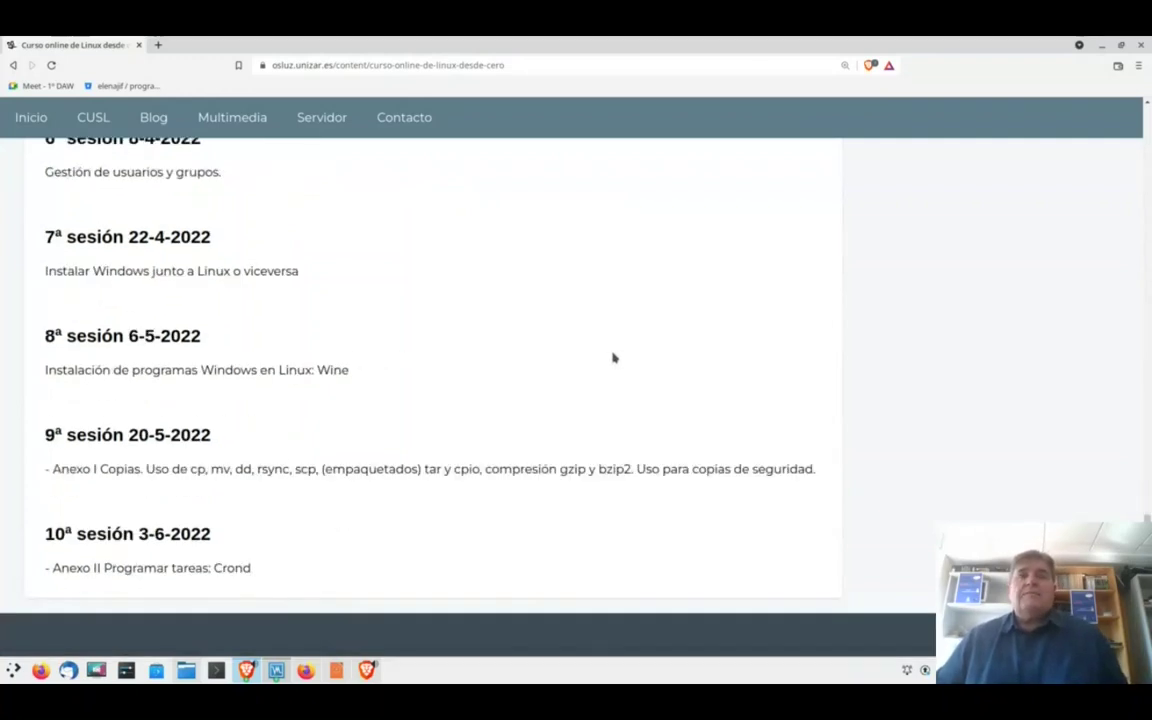
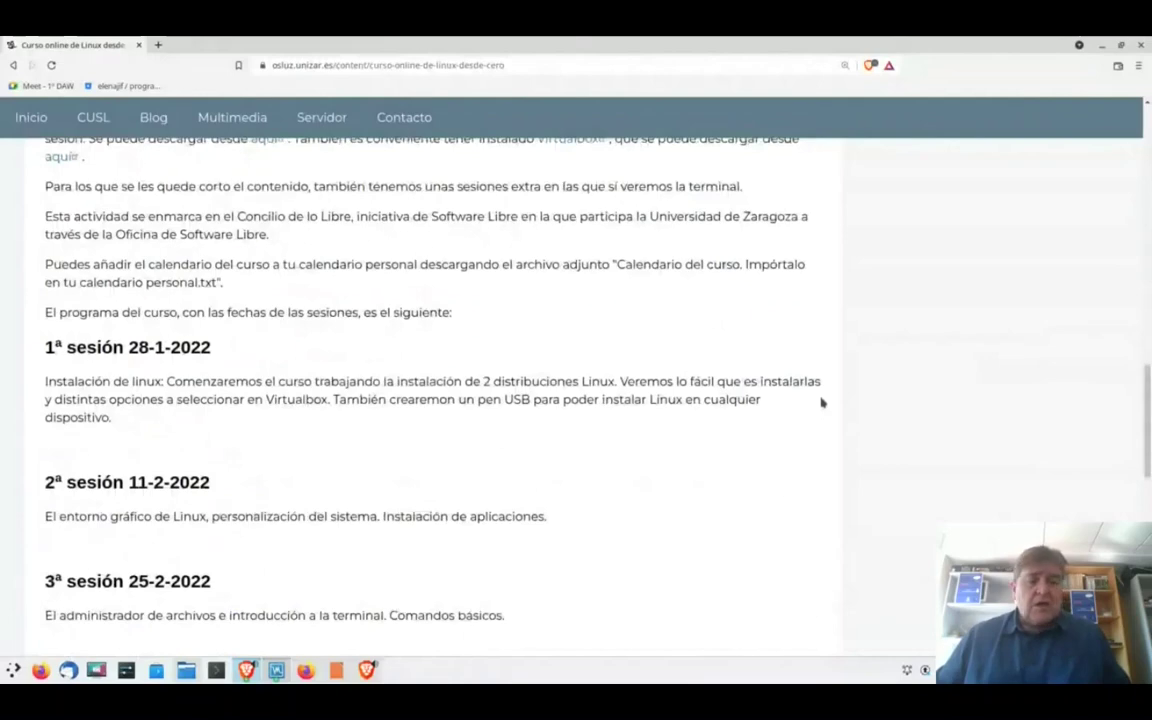
# Step: Scroll through the OSLUZ course page, then bring the running Kubuntu installer VM window forward
pyautogui.scroll(3, 822, 402)
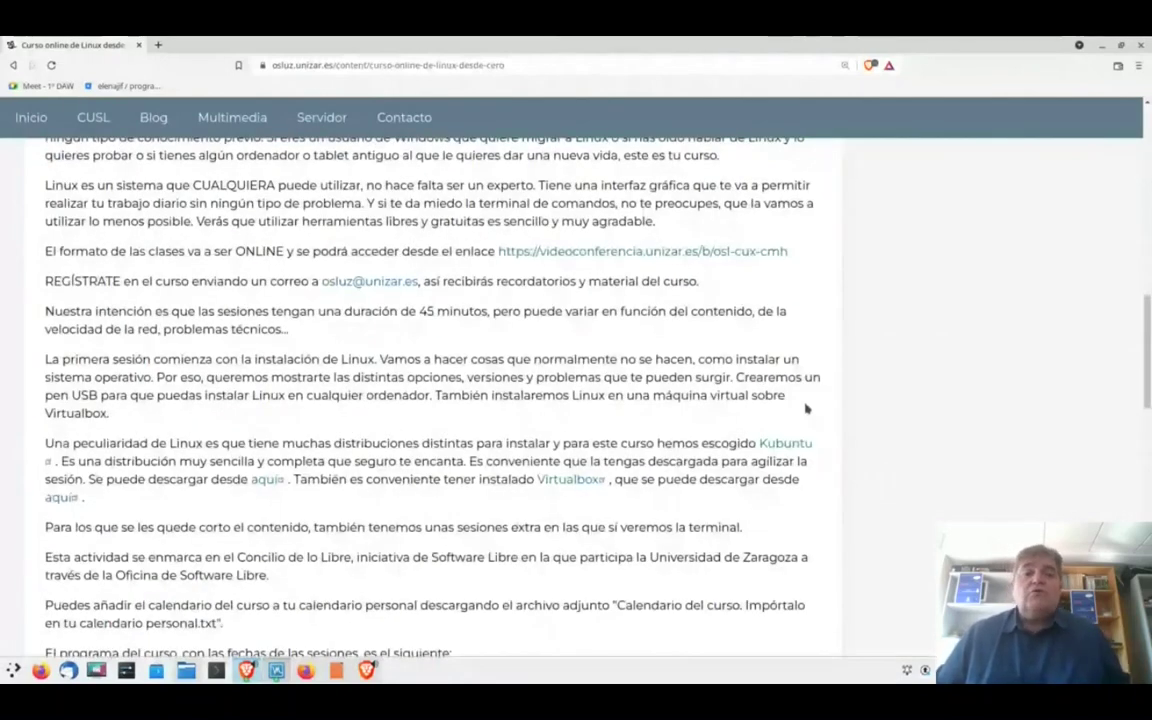
pyautogui.scroll(4, 815, 405)
pyautogui.scroll(-3, 808, 408)
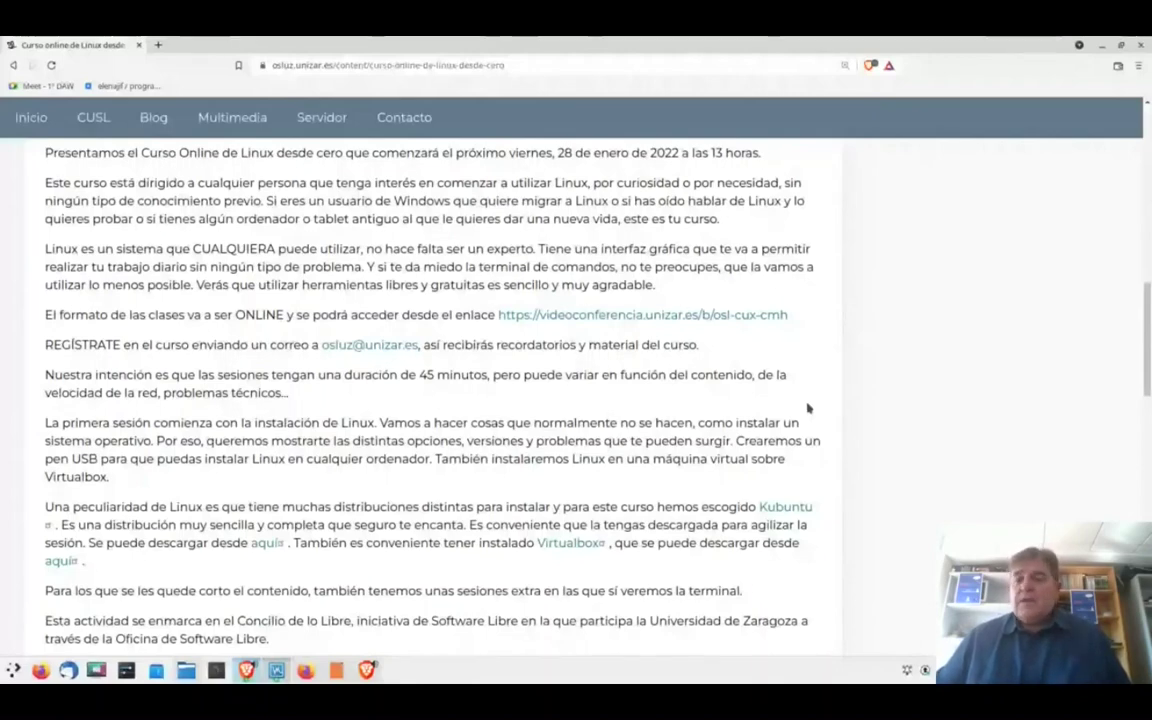
pyautogui.scroll(-5, 808, 408)
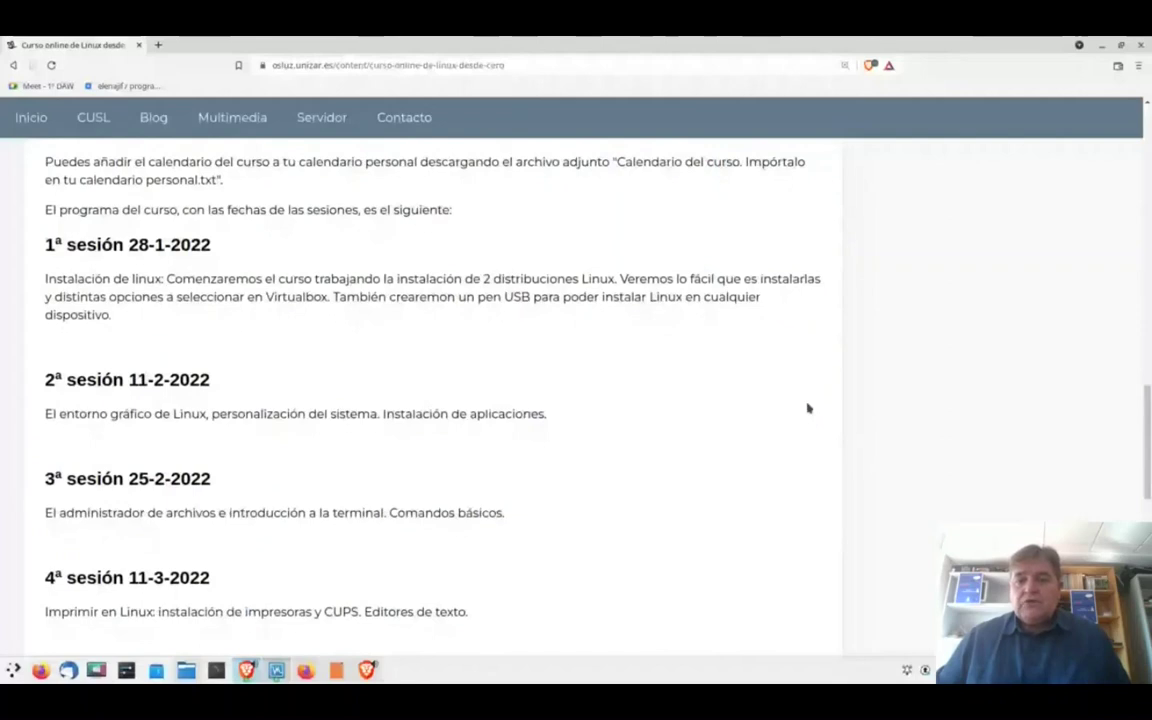
pyautogui.scroll(-1, 808, 408)
pyautogui.click(276, 672)
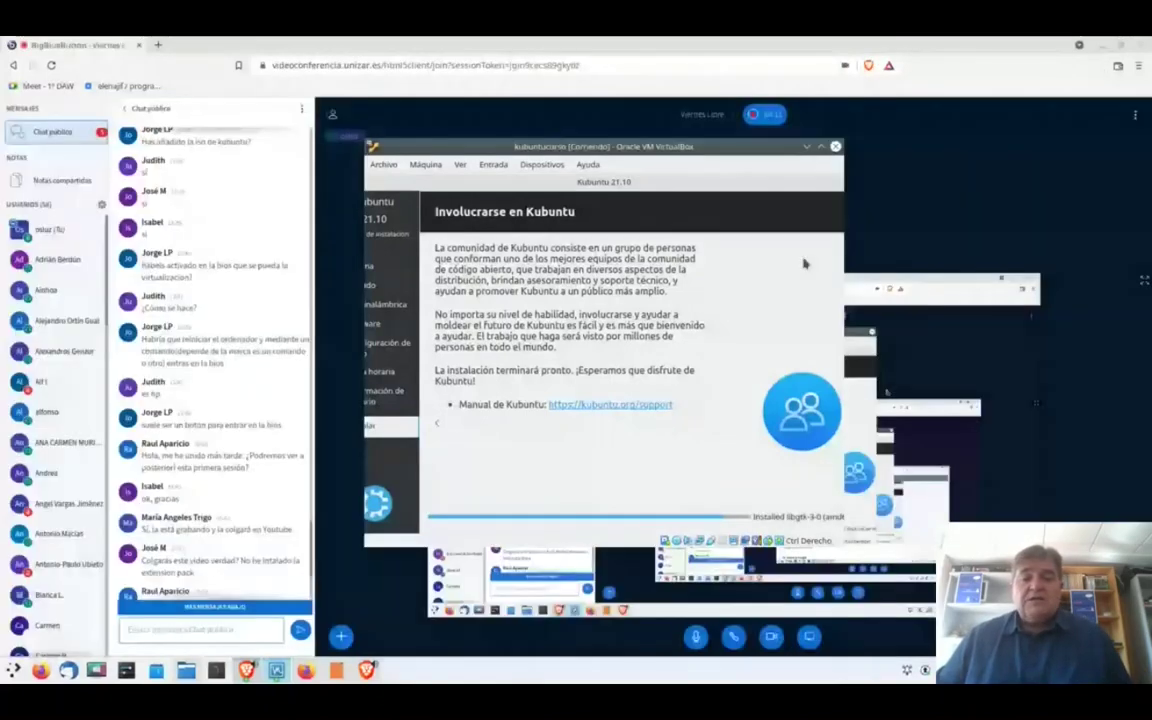
# Step: Minimise Brave and start a new machine from VirtualBox Manager with Nueva
pyautogui.click(1100, 45)
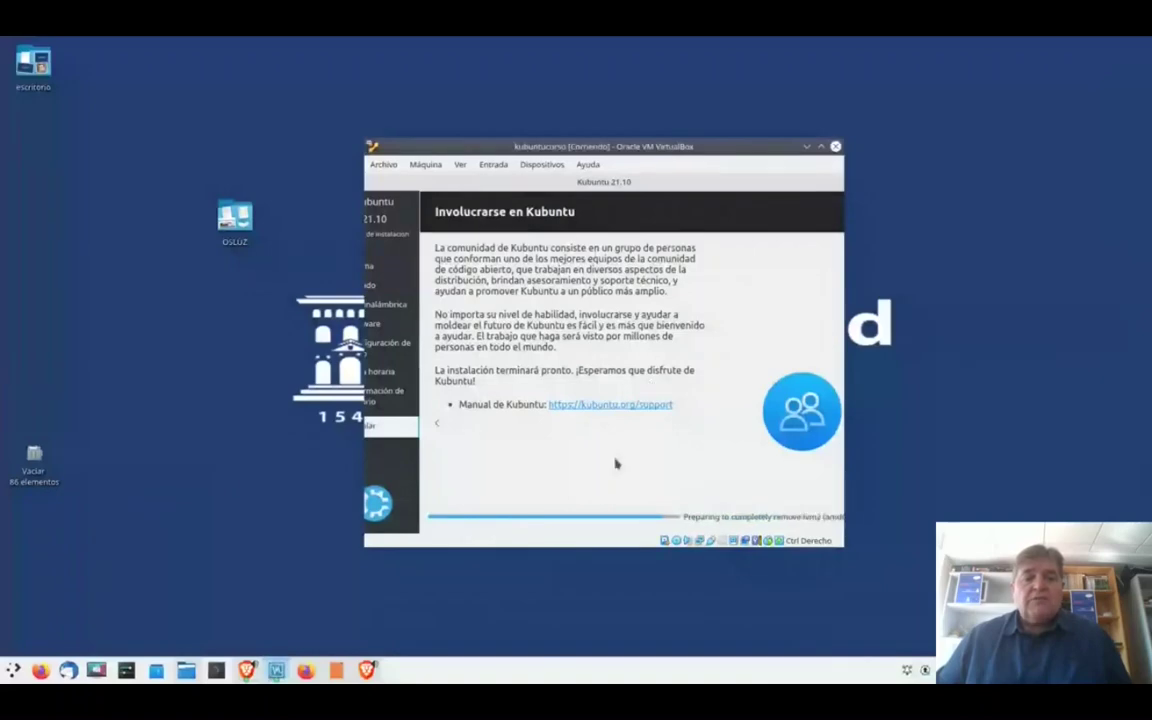
pyautogui.click(277, 672)
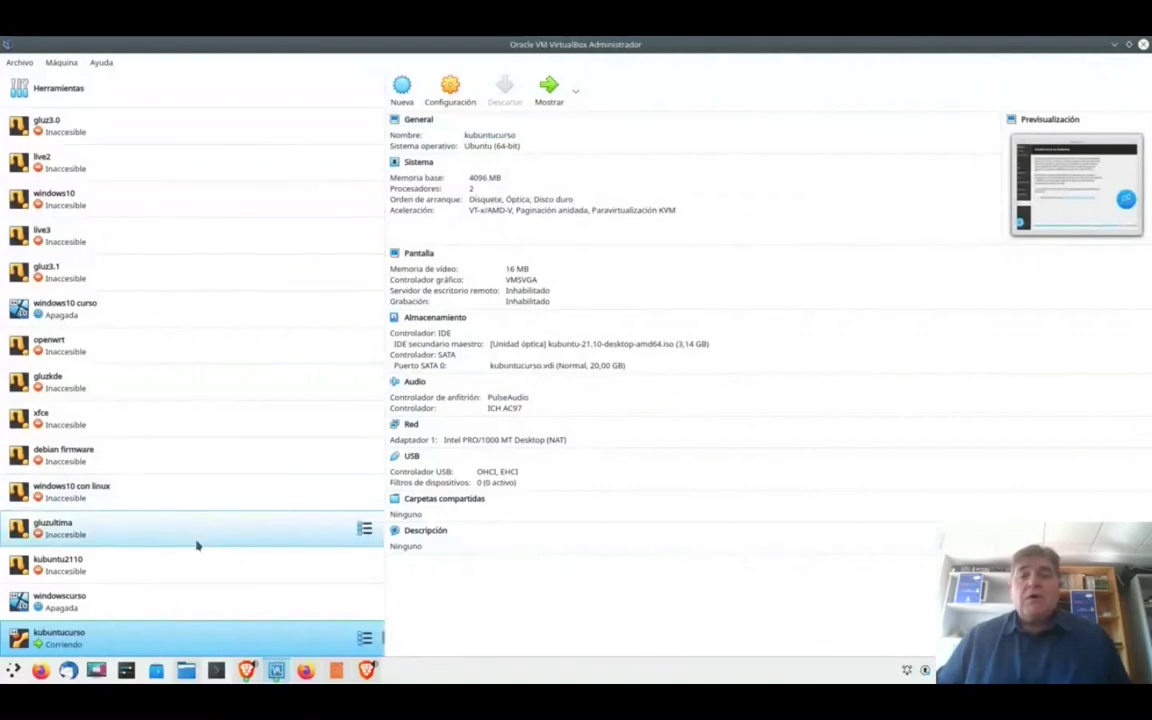
pyautogui.click(401, 88)
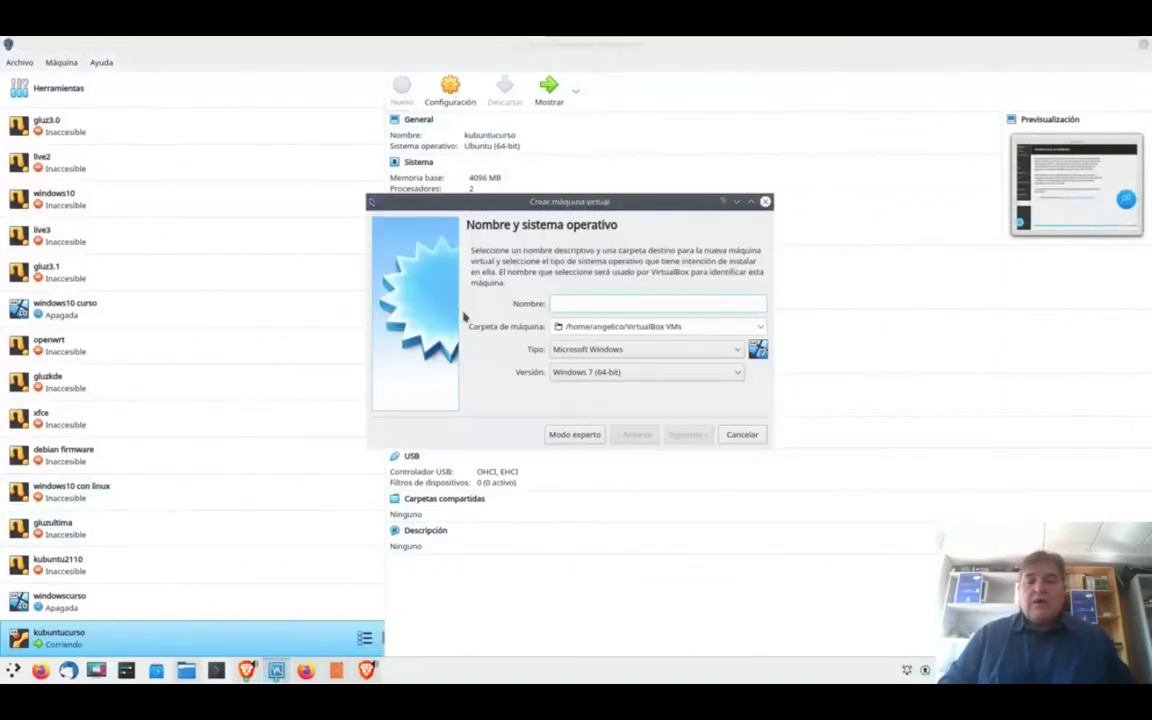
# Step: Name the new machine gluzcurso, set type Linux and version Debian (64-bit), and continue
pyautogui.write('gl')
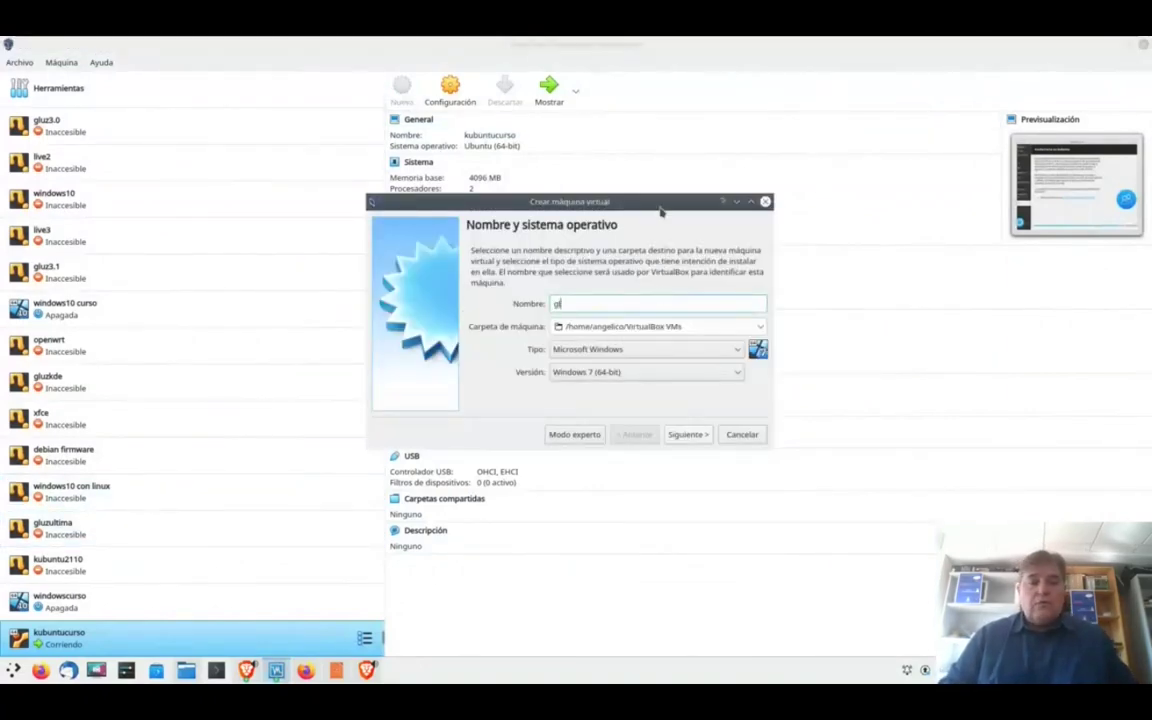
pyautogui.write('uzcurso')
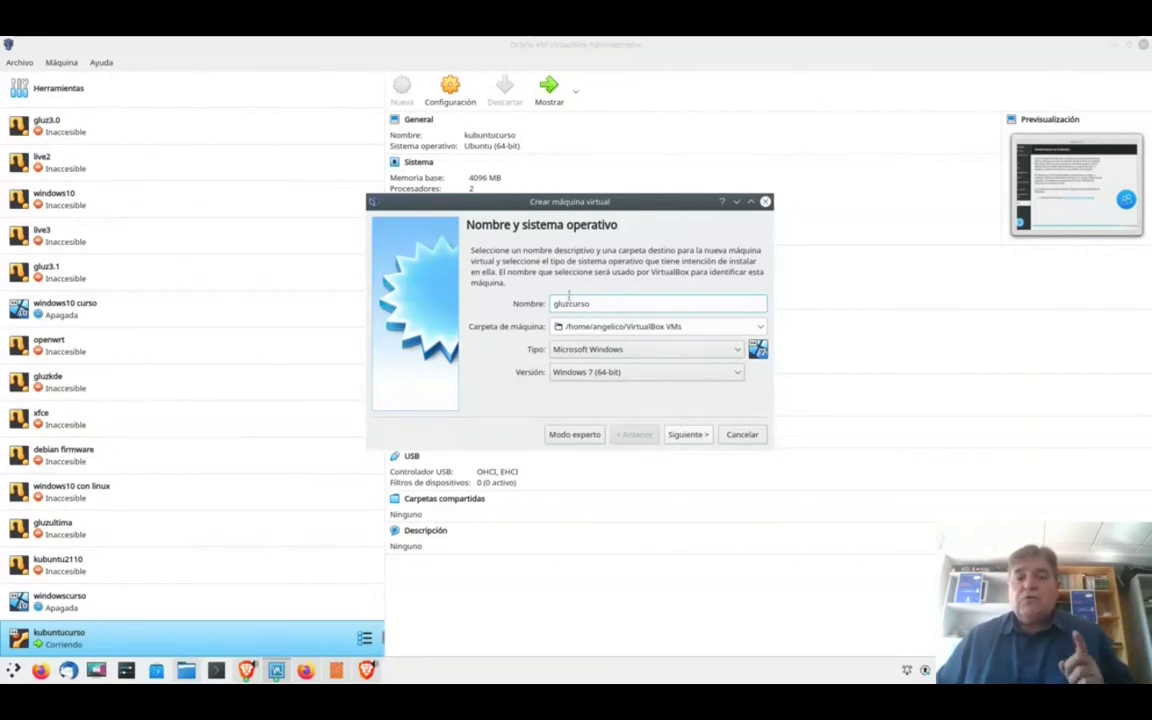
pyautogui.click(628, 352)
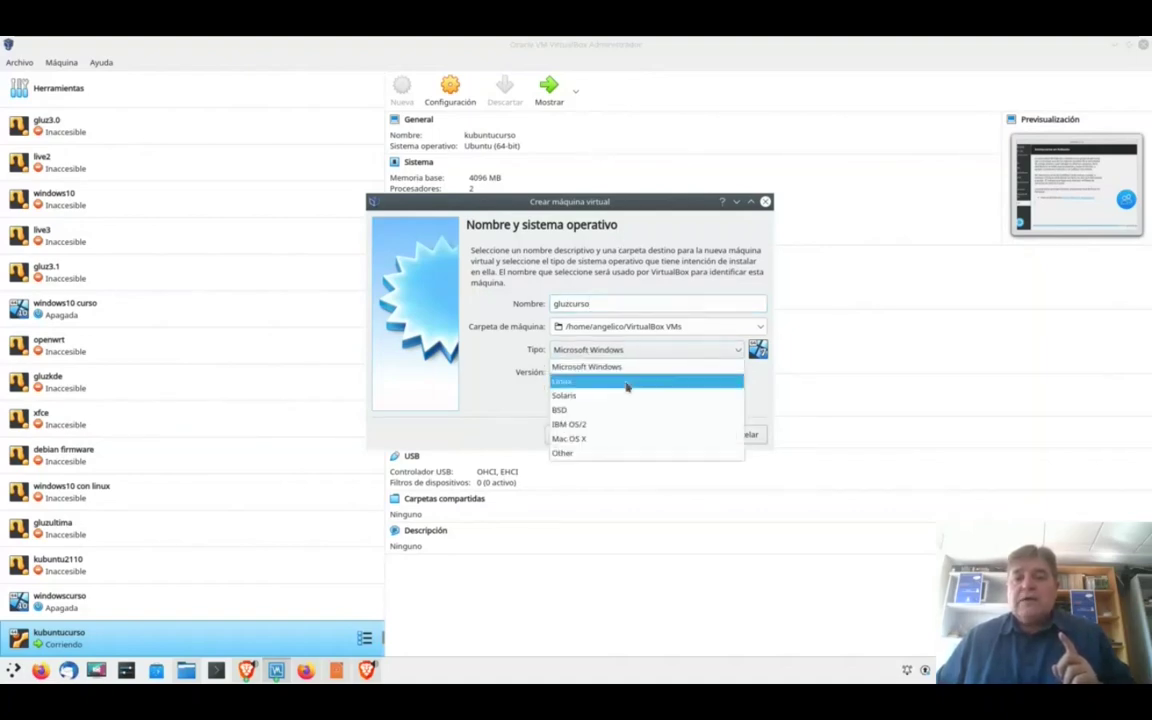
pyautogui.click(627, 384)
pyautogui.click(628, 373)
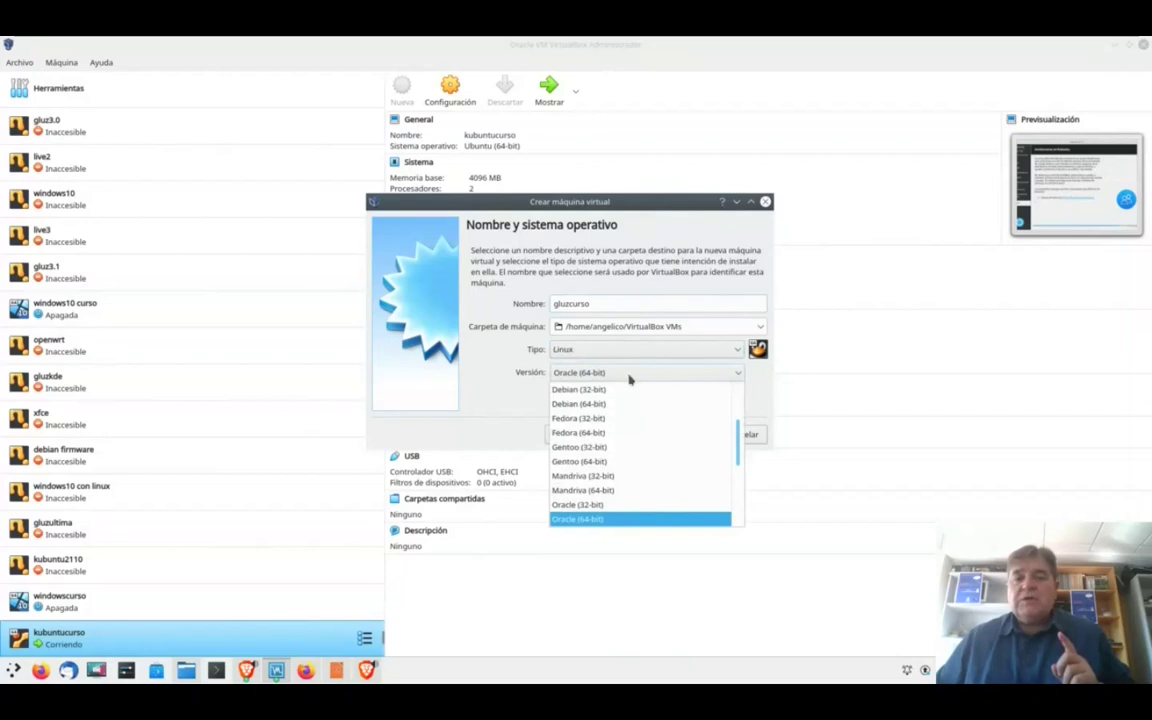
pyautogui.click(604, 404)
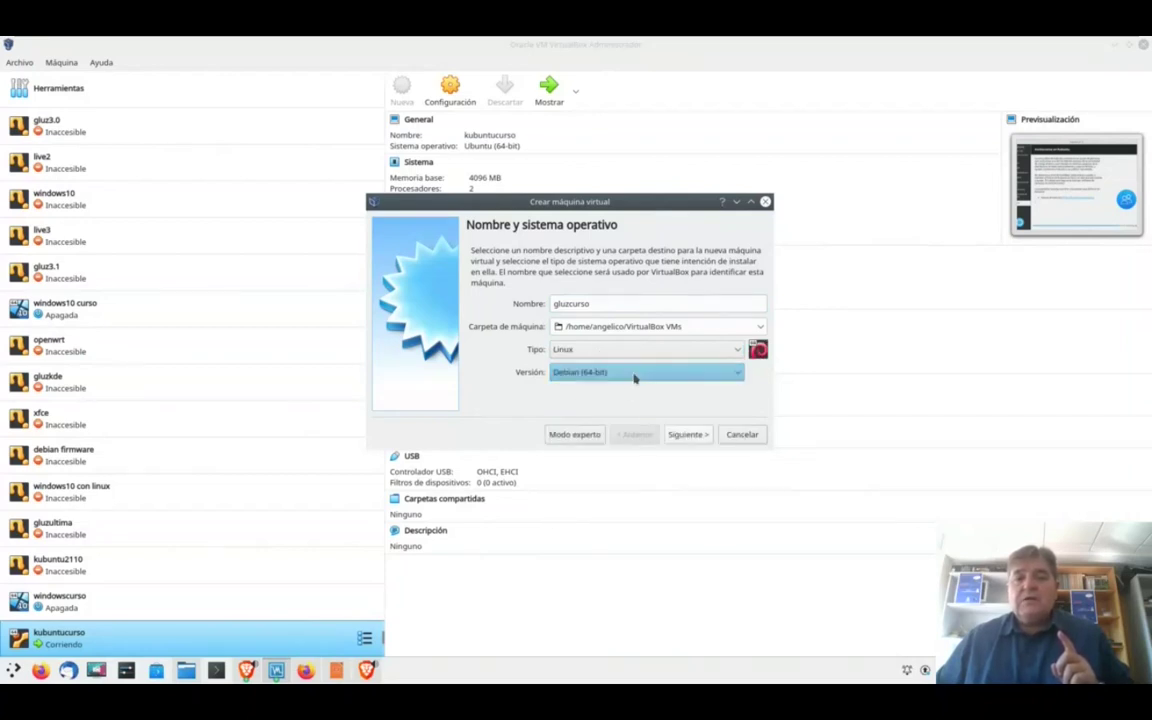
pyautogui.click(690, 436)
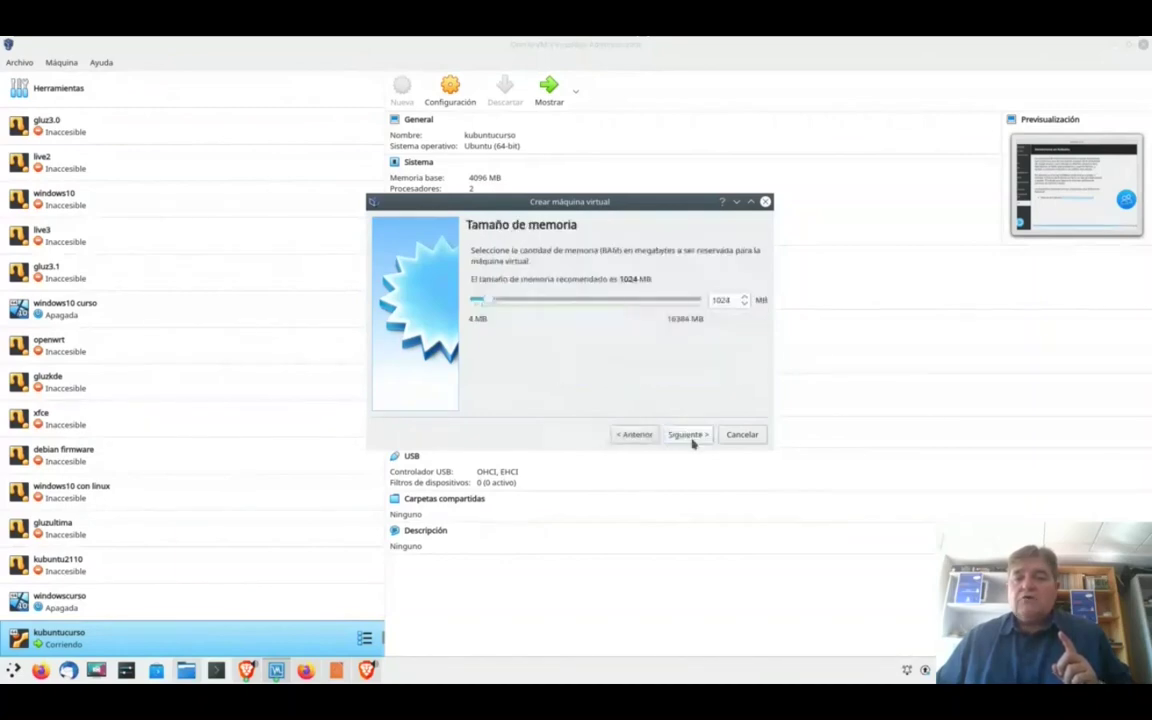
# Step: Give gluzcurso 4096 MB memory and a new dynamically allocated 15 GB VDI disk
pyautogui.moveTo(495, 308); pyautogui.dragTo(532, 306)
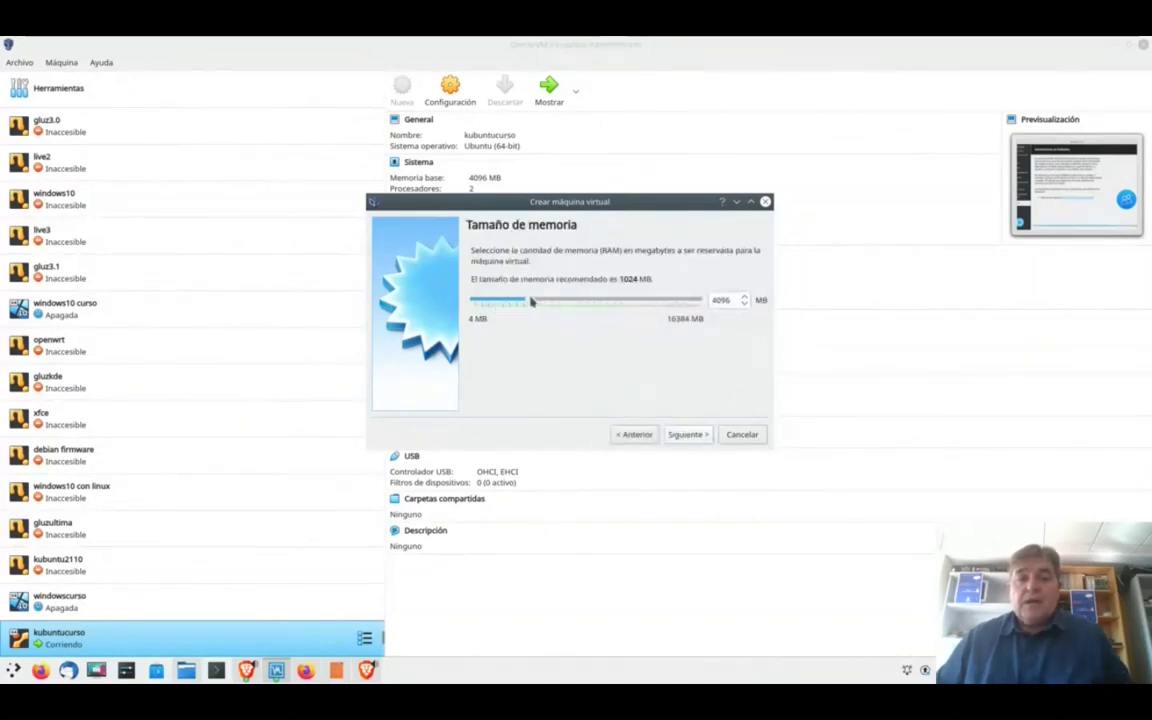
pyautogui.click(686, 435)
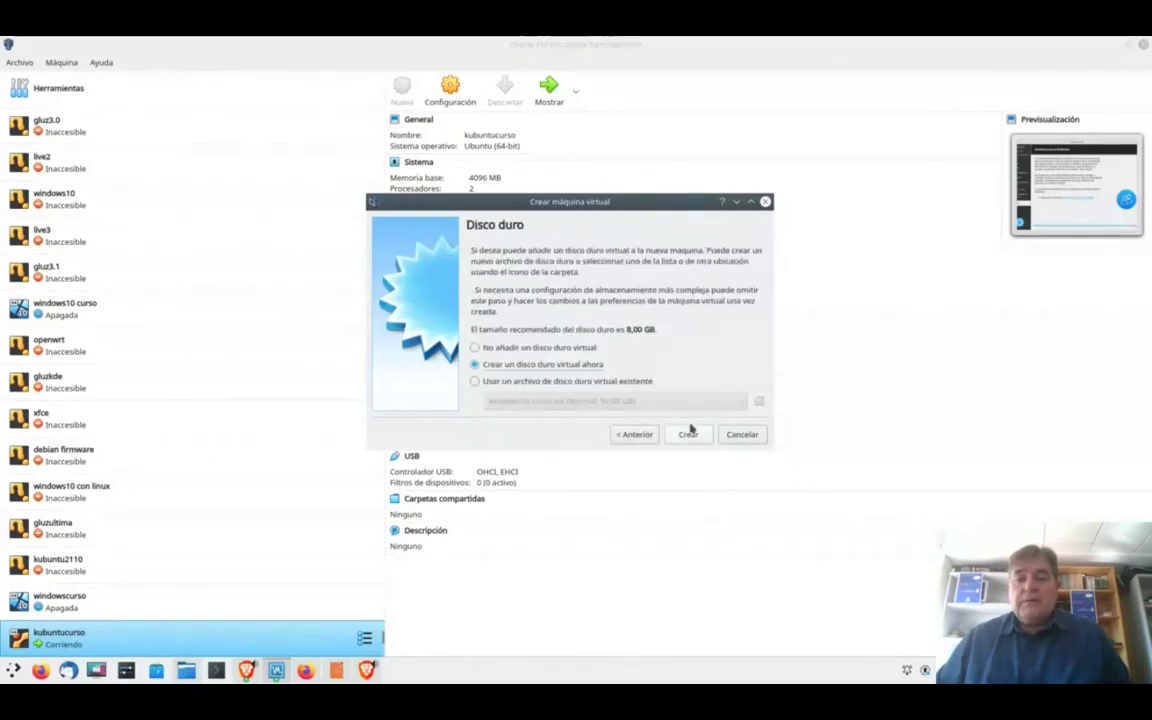
pyautogui.click(693, 439)
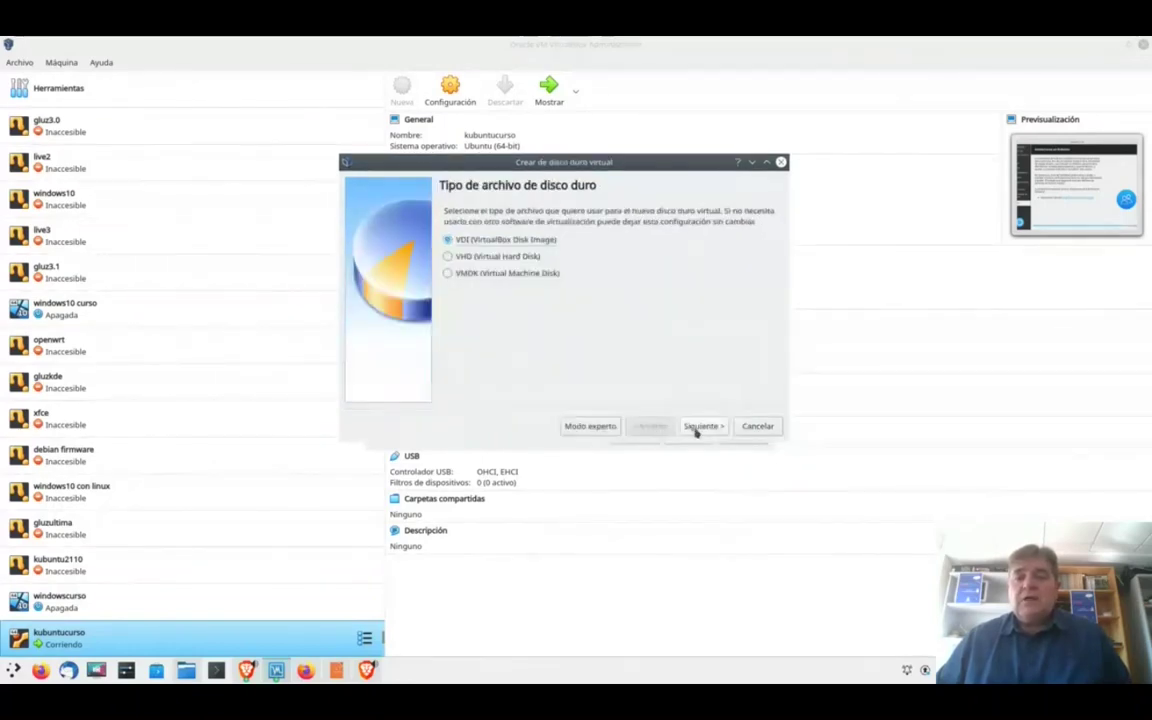
pyautogui.click(698, 431)
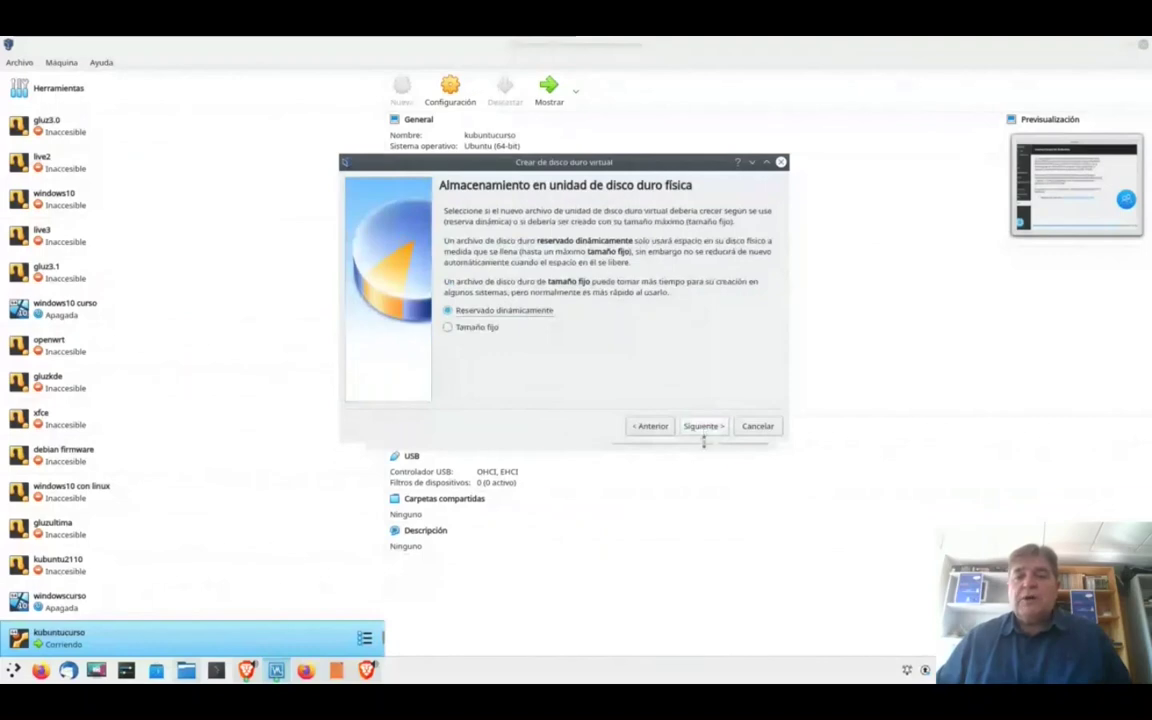
pyautogui.click(701, 427)
pyautogui.click(737, 295)
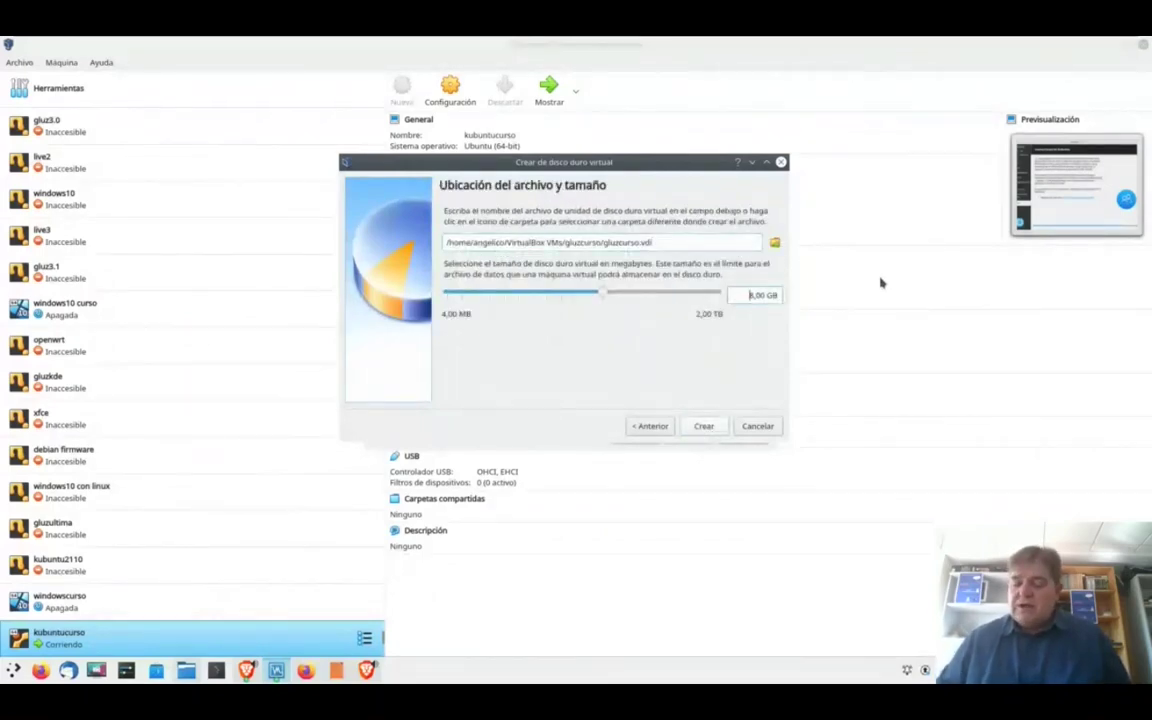
pyautogui.press('Delete')
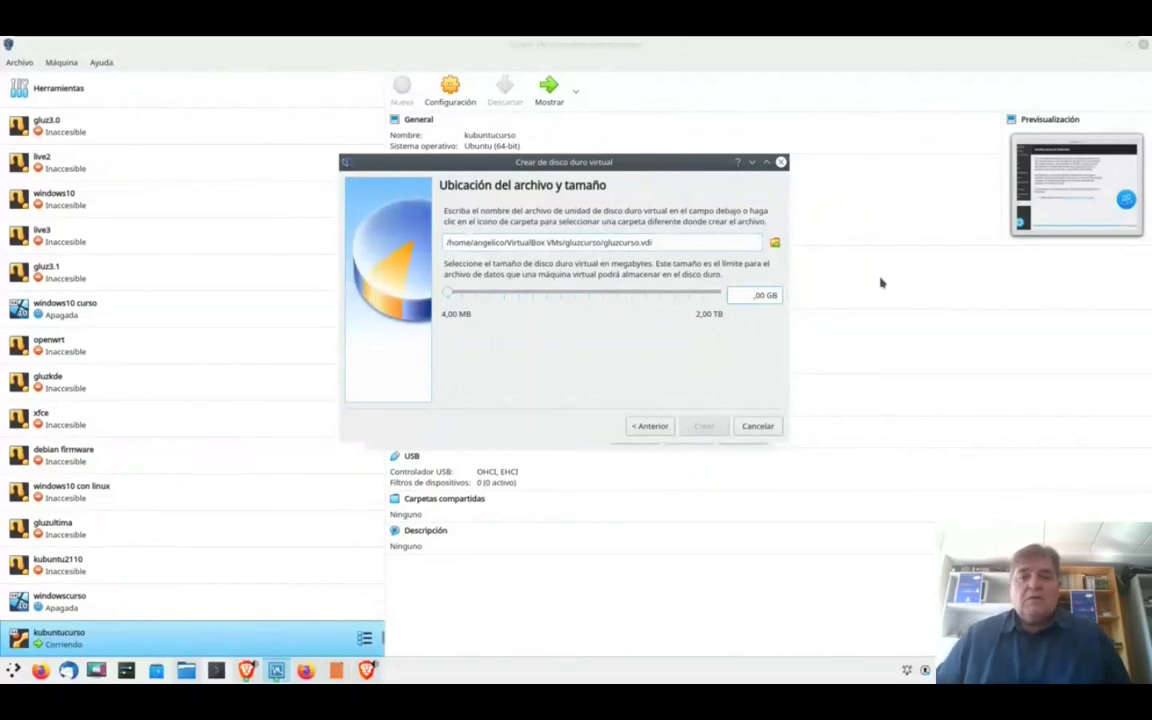
pyautogui.write('15')
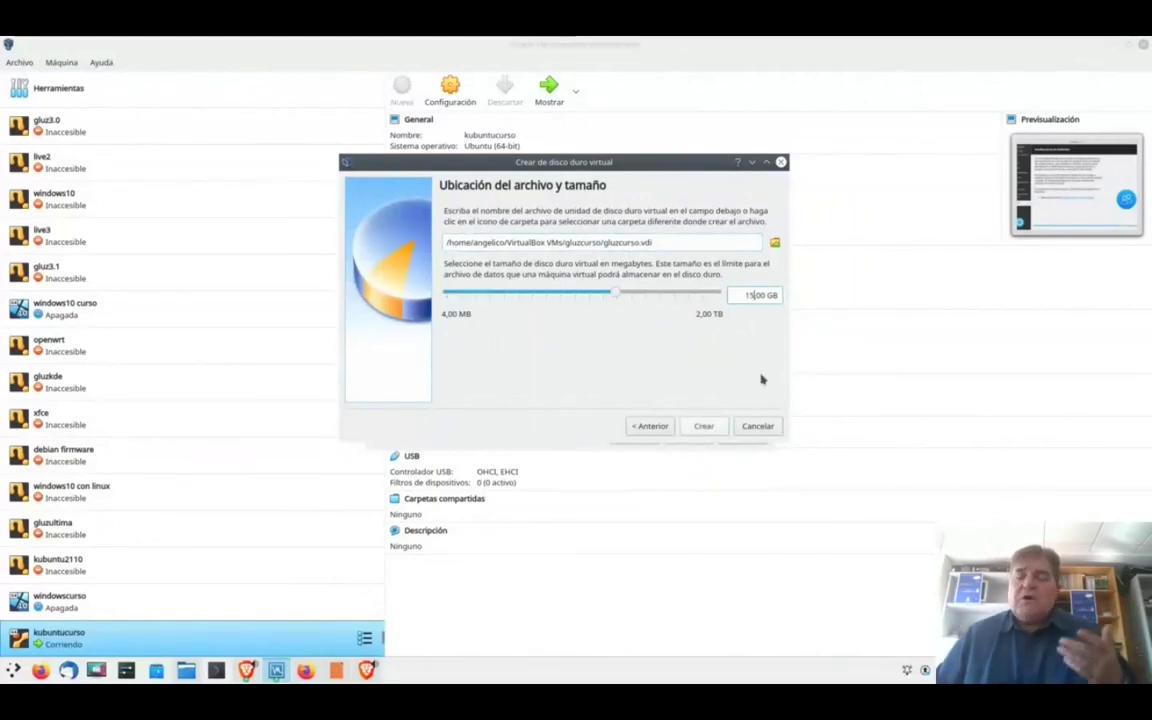
pyautogui.click(706, 427)
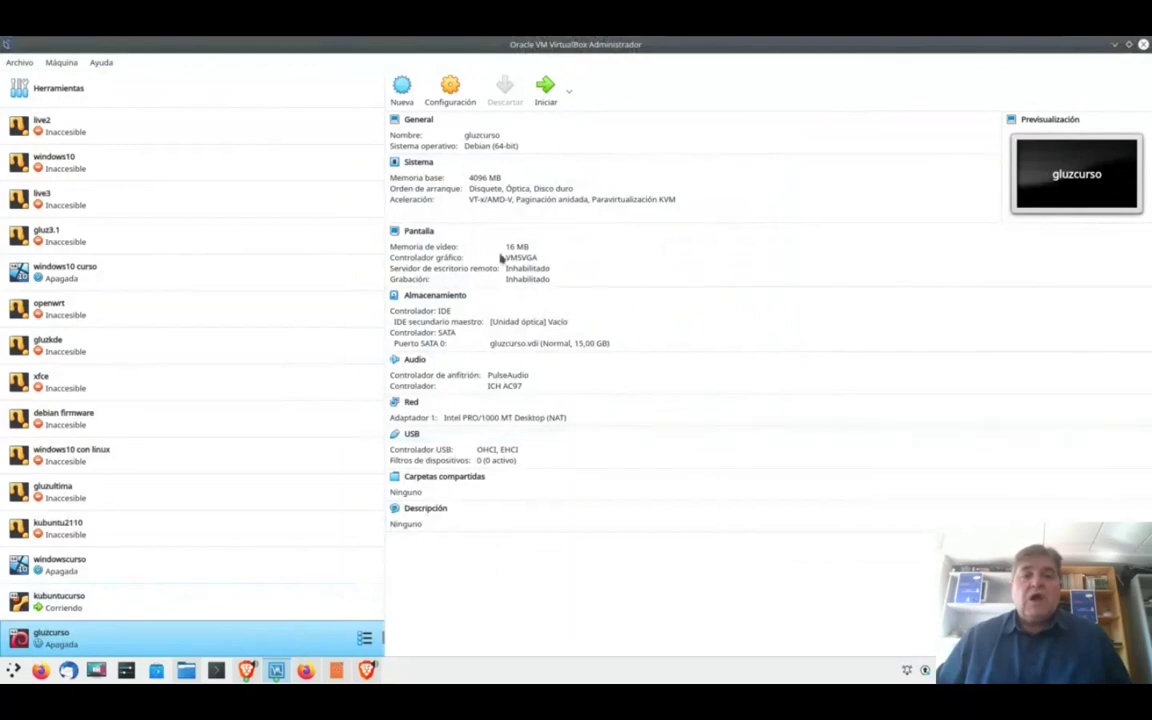
# Step: Set gluzcurso's shared clipboard and drag-and-drop both to Bidireccional
pyautogui.click(446, 95)
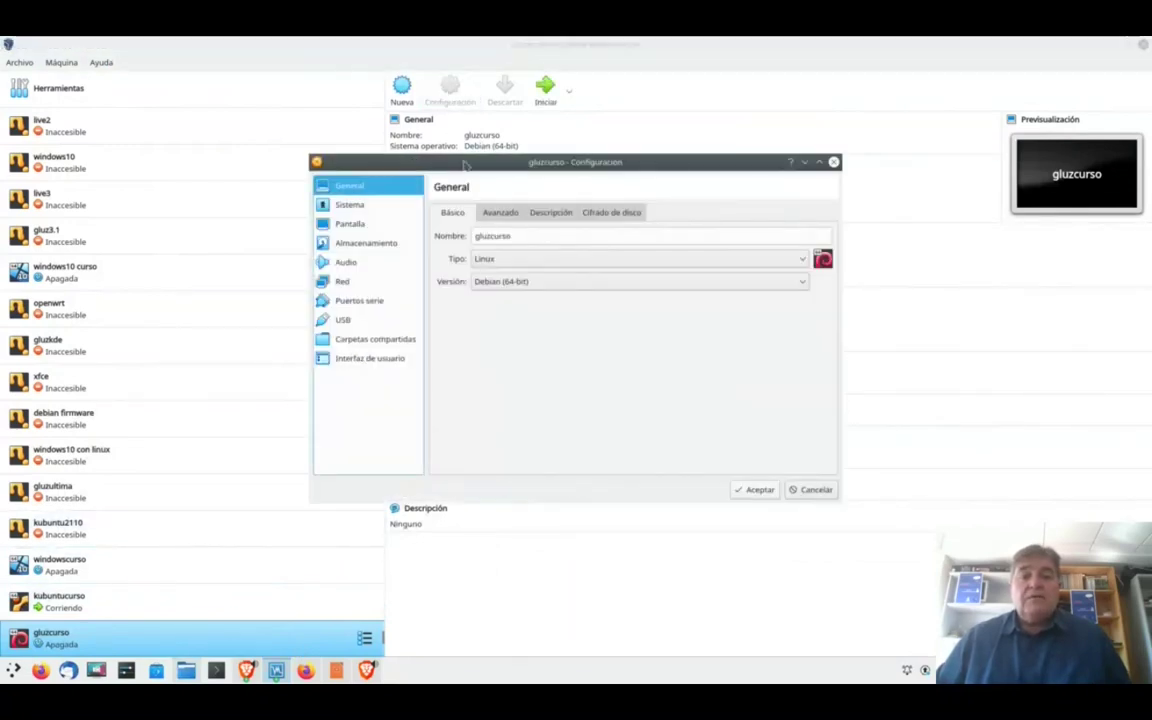
pyautogui.click(498, 215)
pyautogui.click(557, 260)
pyautogui.click(556, 320)
pyautogui.click(573, 281)
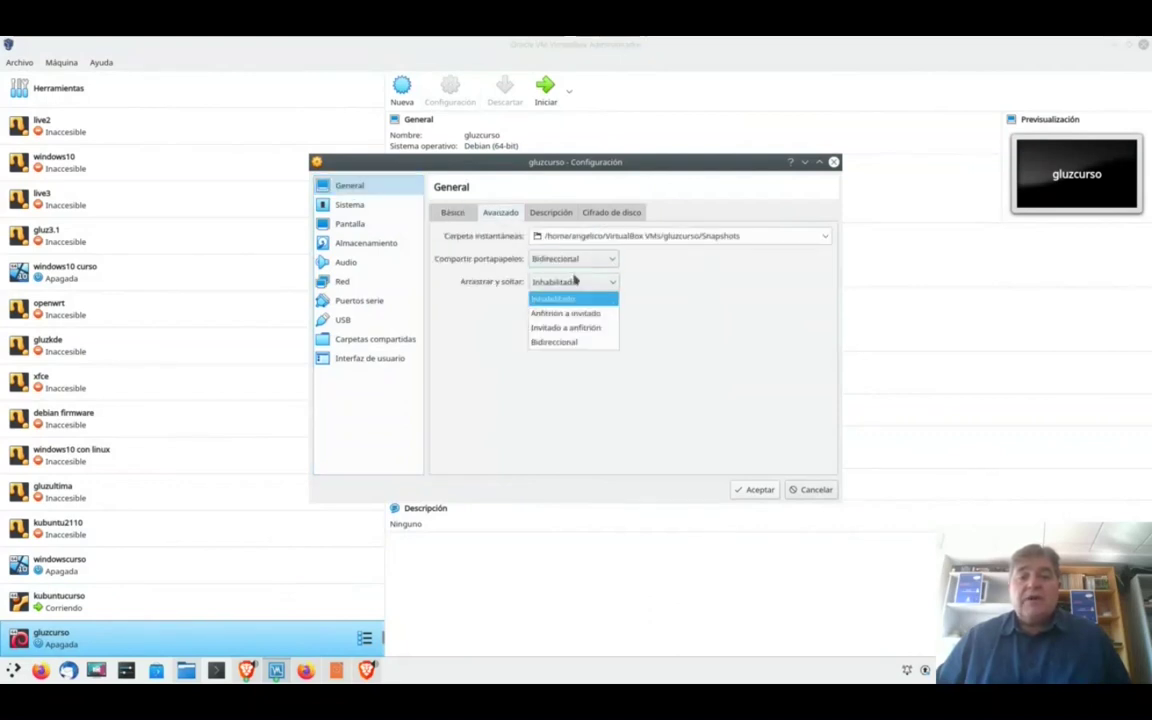
pyautogui.click(574, 342)
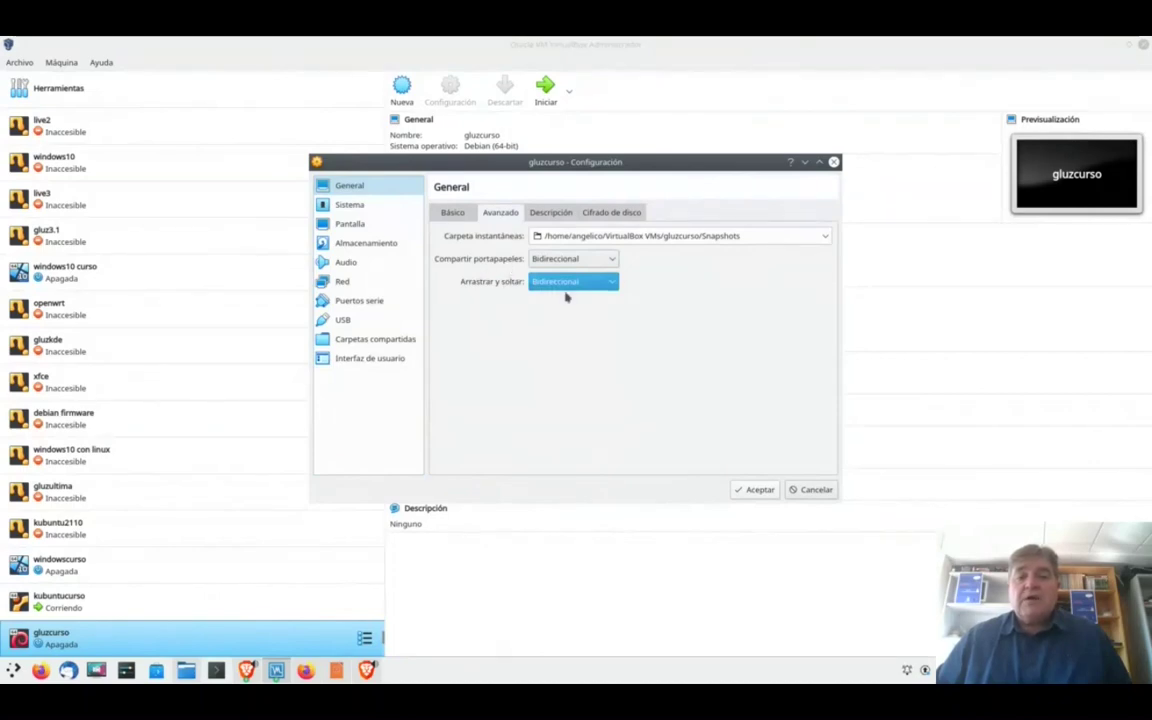
# Step: Give gluzcurso 2 processors in the system settings, then view the storage page
pyautogui.click(355, 206)
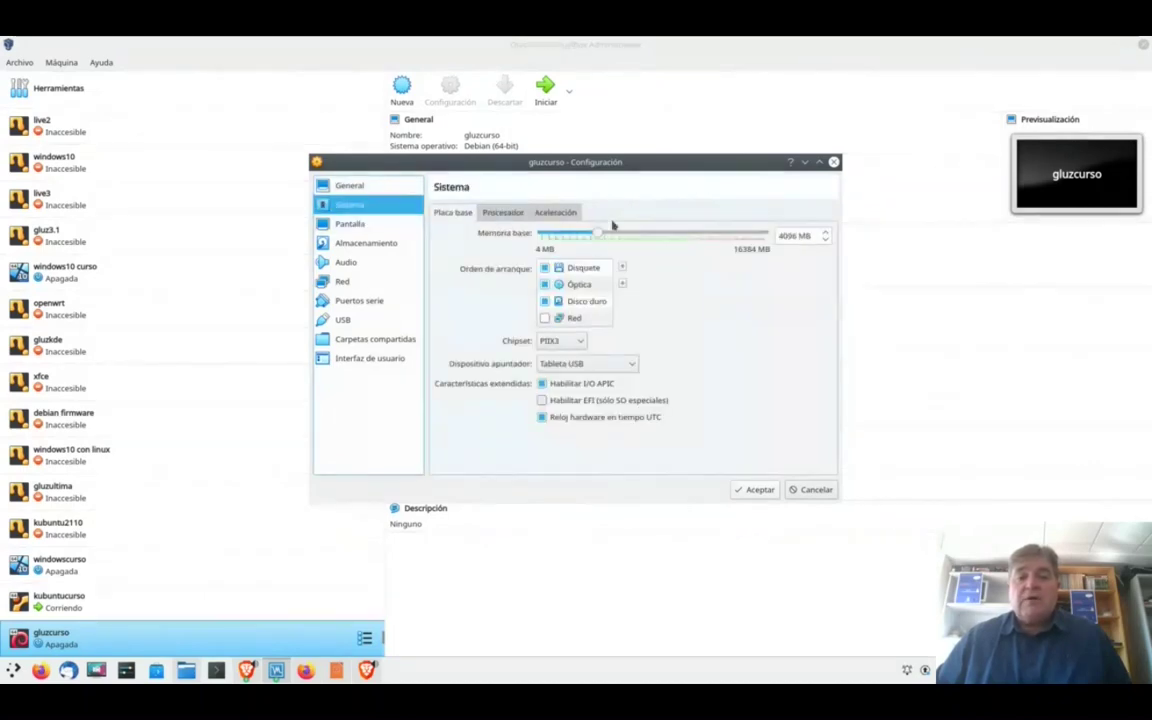
pyautogui.click(503, 213)
pyautogui.click(562, 236)
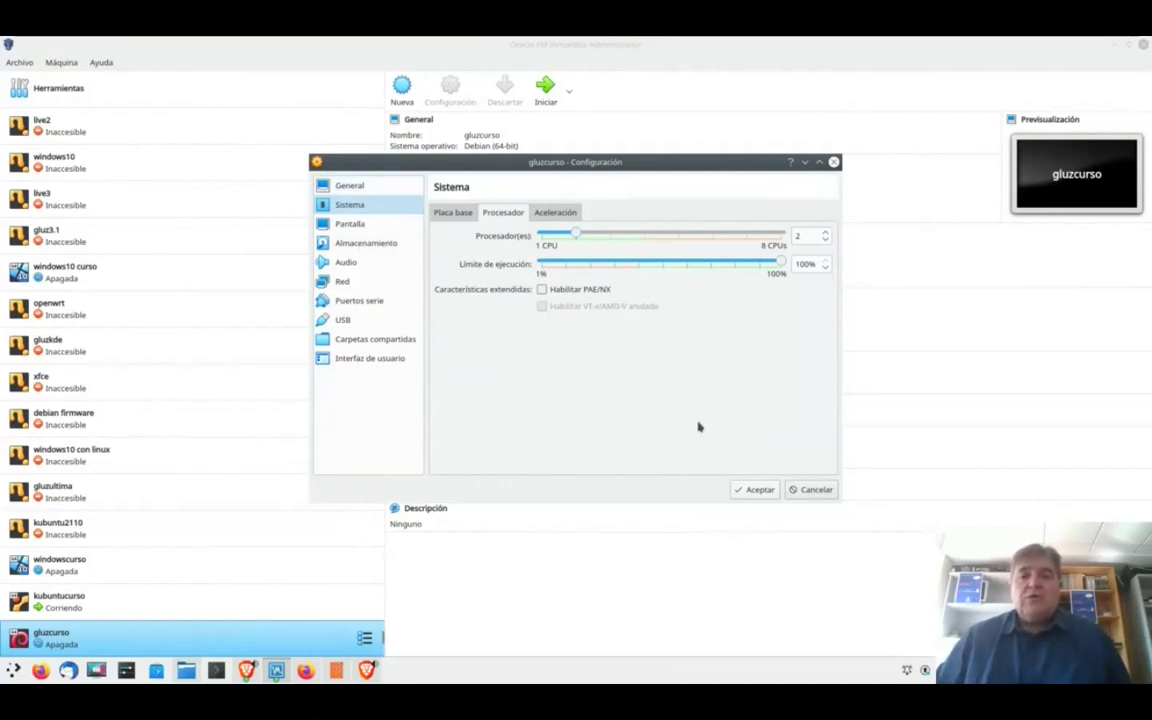
pyautogui.click(370, 246)
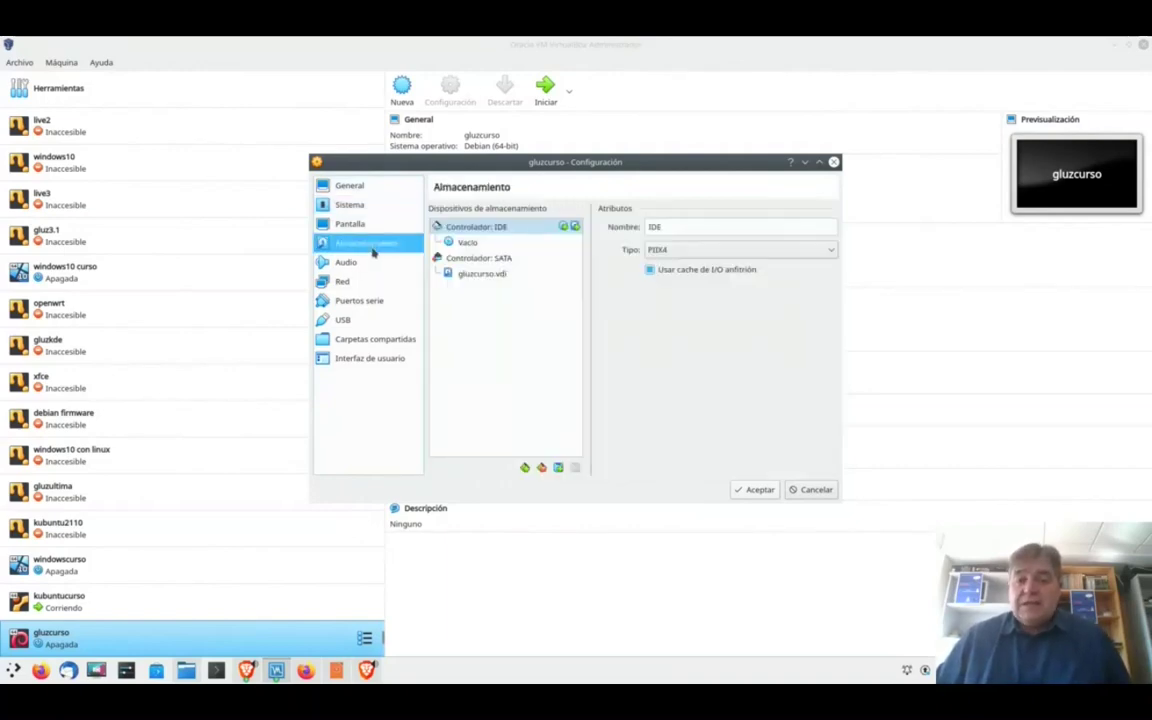
# Step: Load gluz3.0.iso into gluzcurso's empty IDE optical drive and save the settings
pyautogui.click(459, 245)
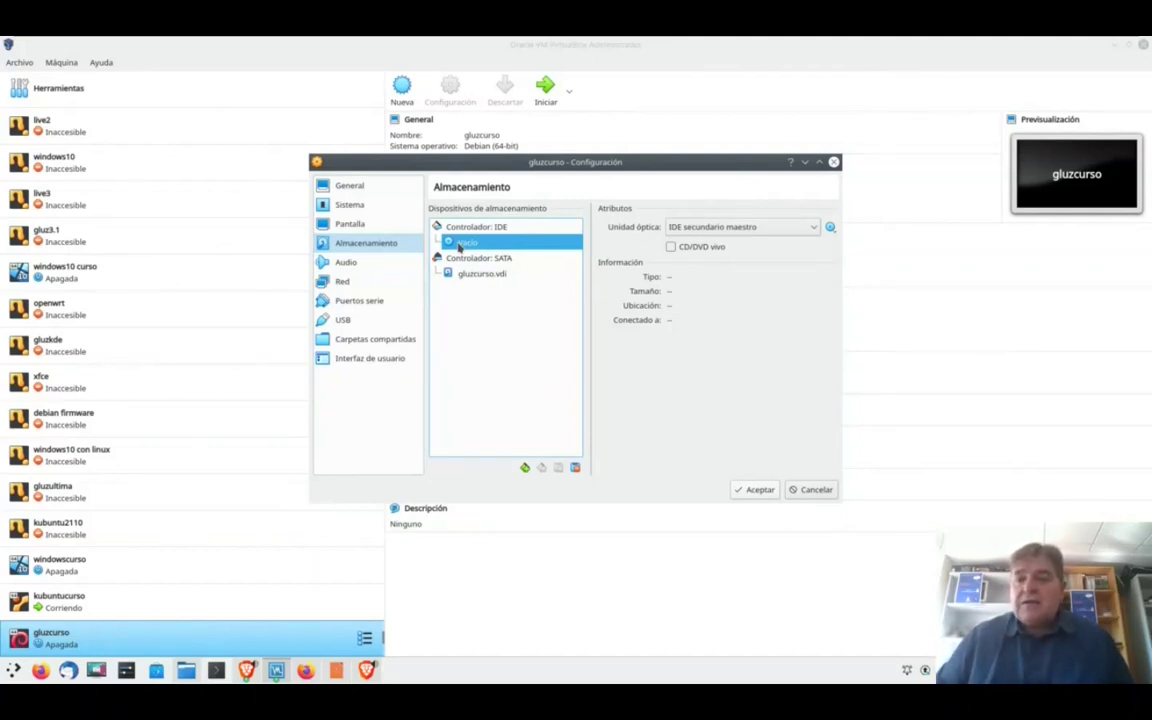
pyautogui.click(830, 228)
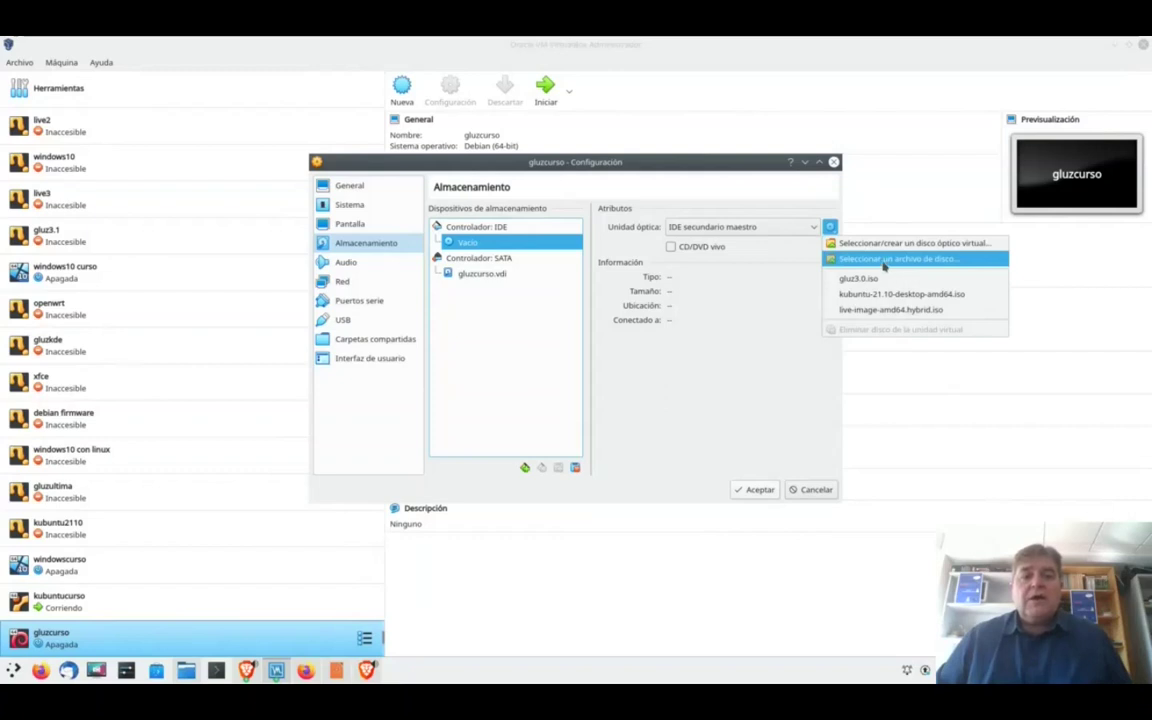
pyautogui.click(884, 260)
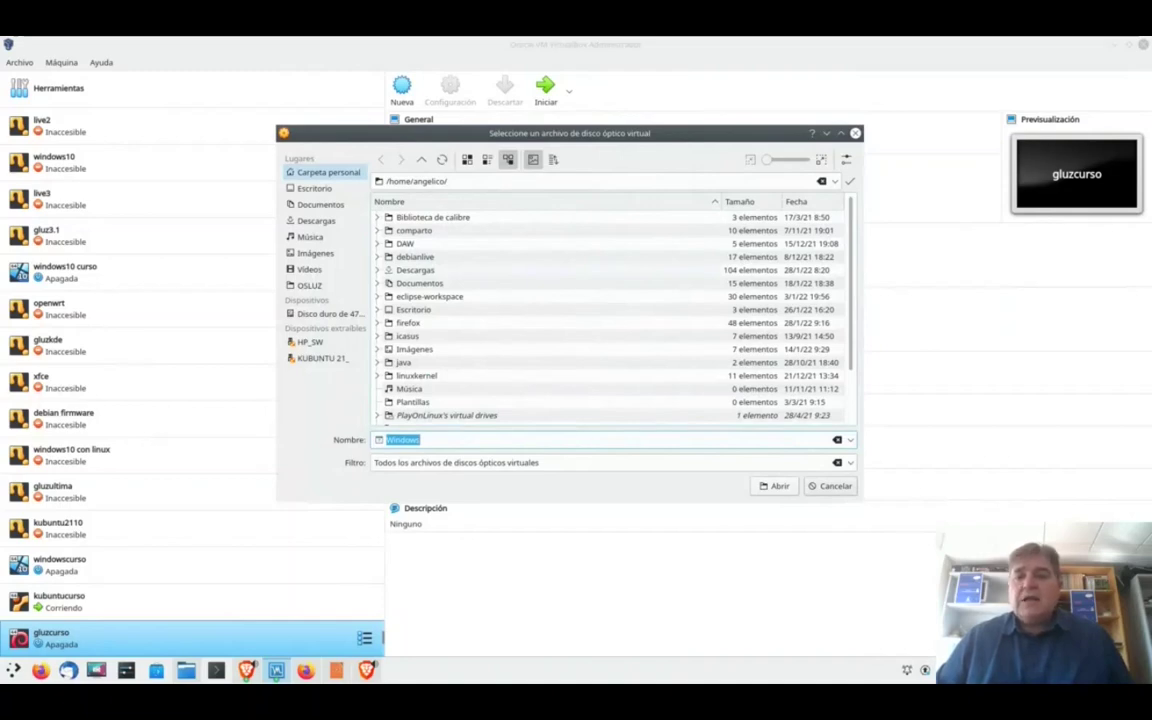
pyautogui.press('Escape')
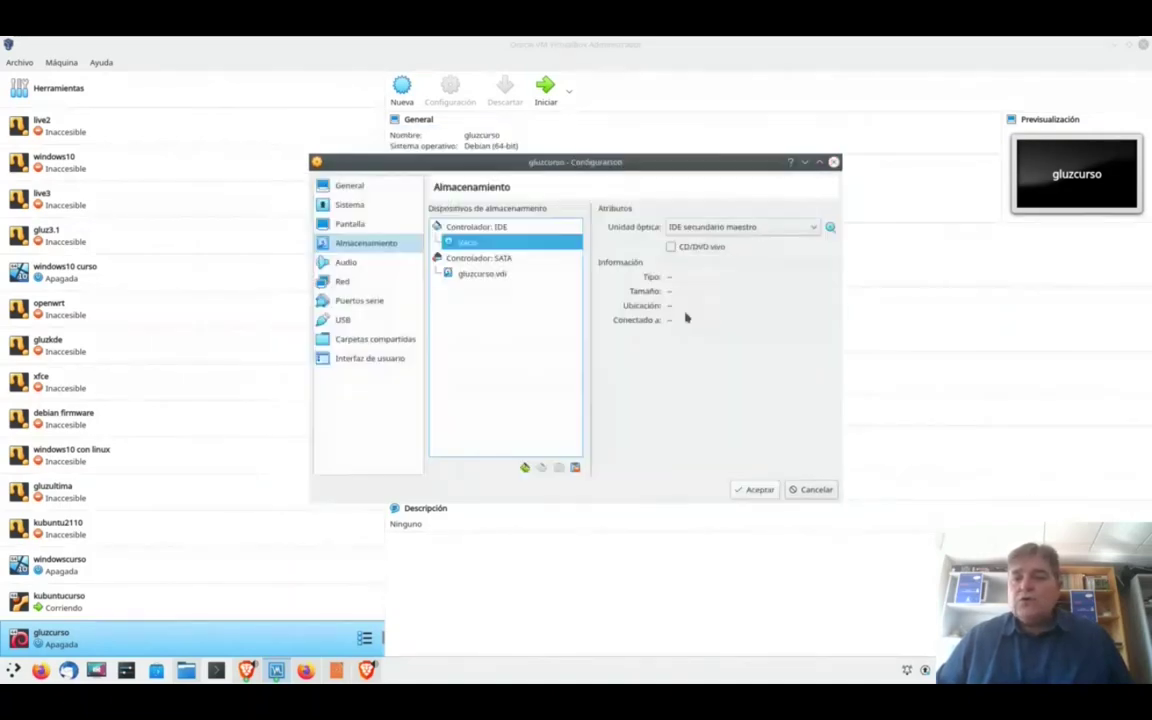
pyautogui.click(830, 227)
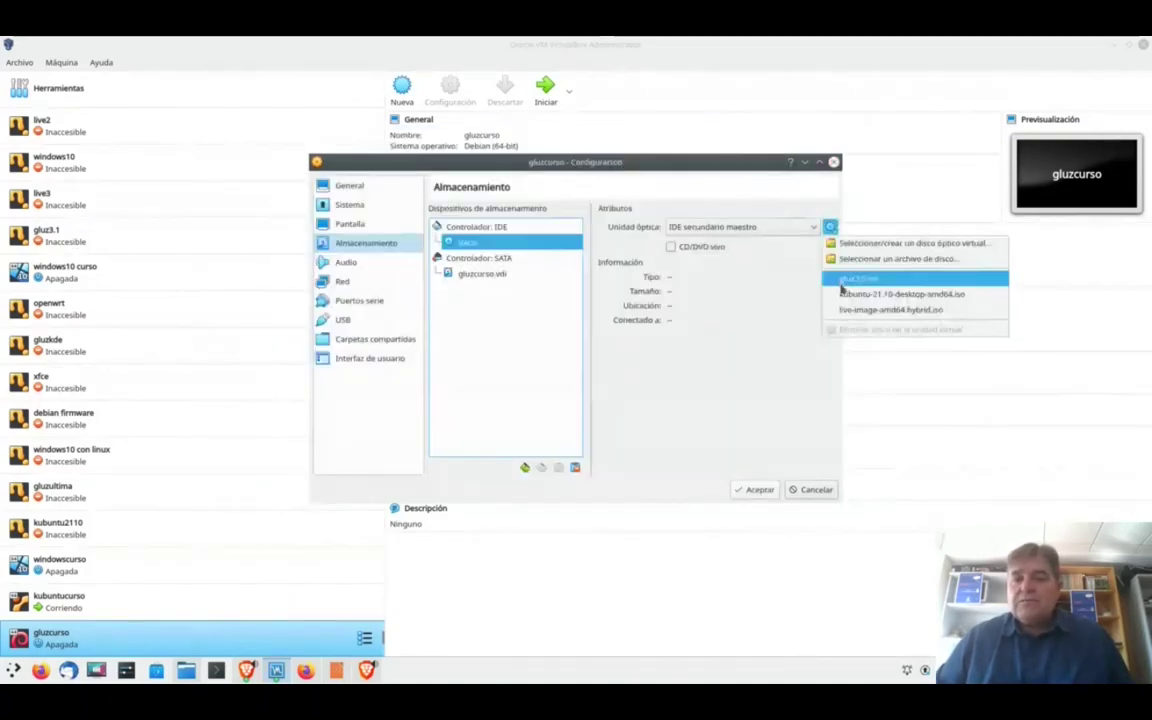
pyautogui.click(856, 280)
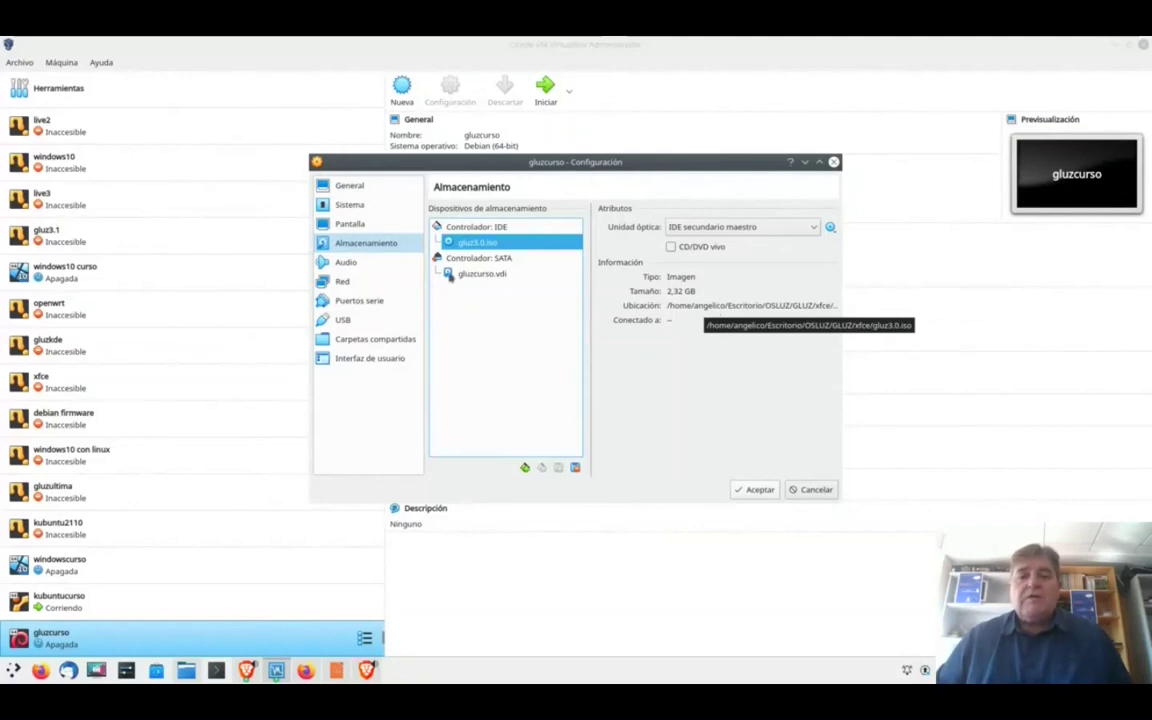
pyautogui.click(756, 489)
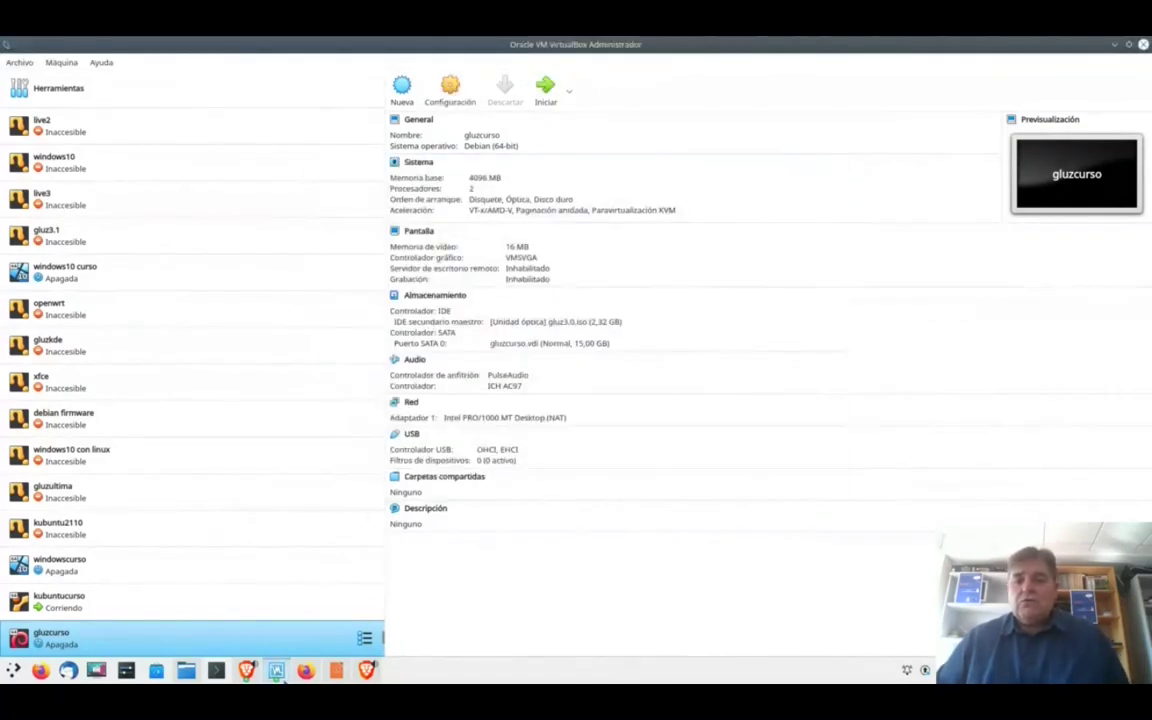
# Step: Bring the kubuntucurso installer window forward, then Alt+Tab to the video-conference chat
pyautogui.click(279, 674)
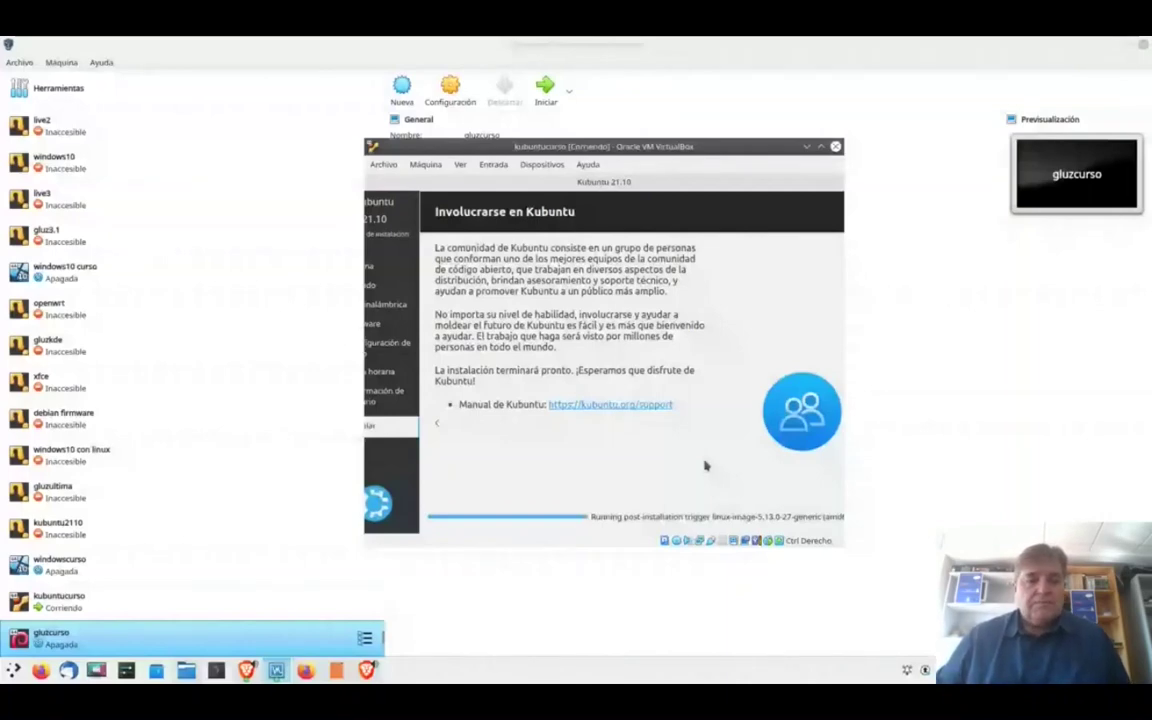
pyautogui.hotkey('alt', 'Tab')
# Step: Scroll down the BigBlueButton public chat, then return to the VirtualBox installer window
pyautogui.scroll(-5, 273, 555)
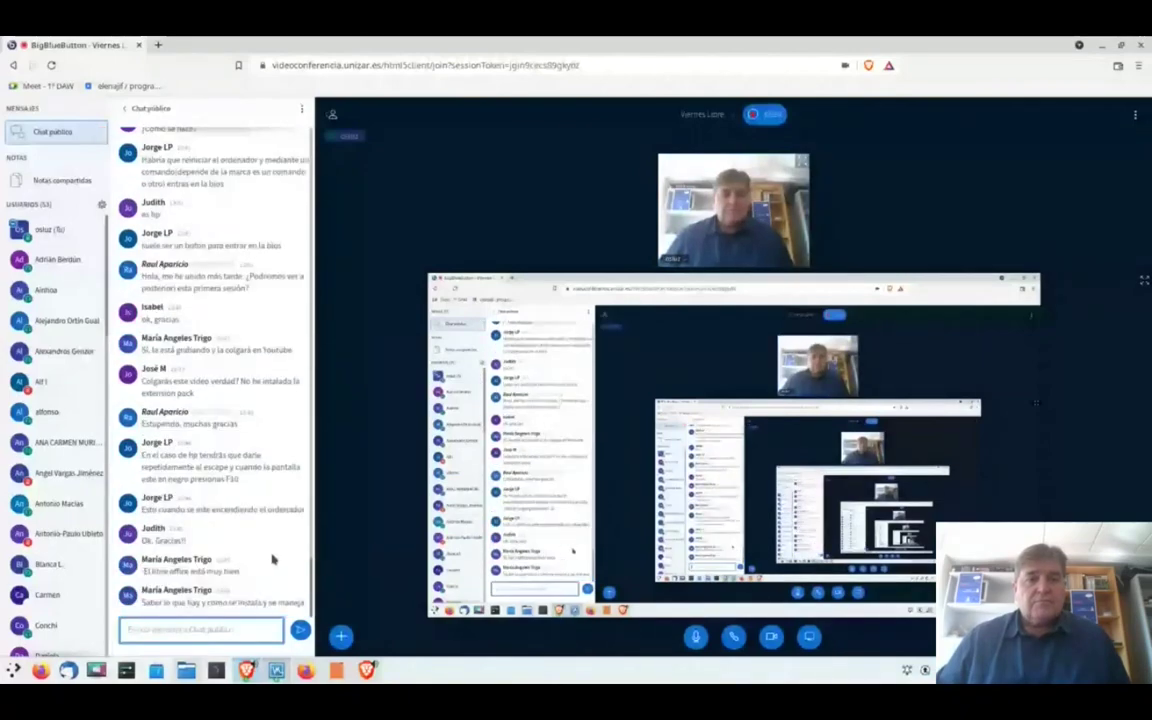
pyautogui.click(276, 670)
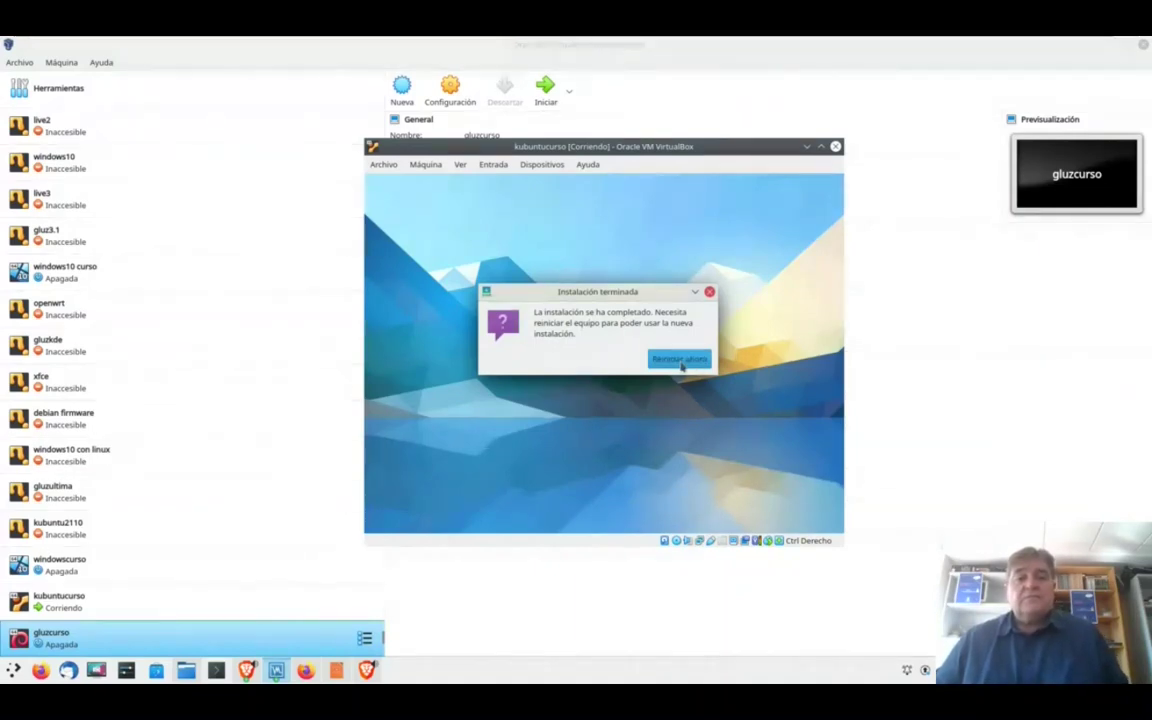
# Step: Choose Reiniciar ahora and confirm the installation medium is removed so kubuntucurso reboots
pyautogui.click(679, 360)
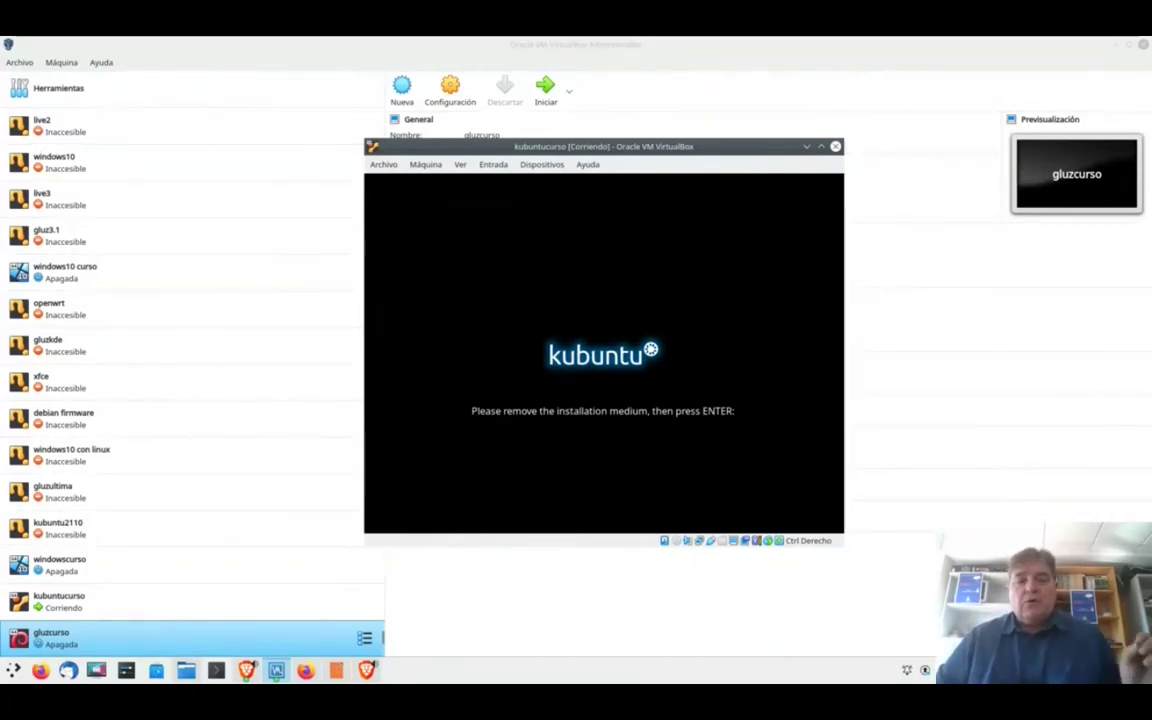
pyautogui.press('Return')
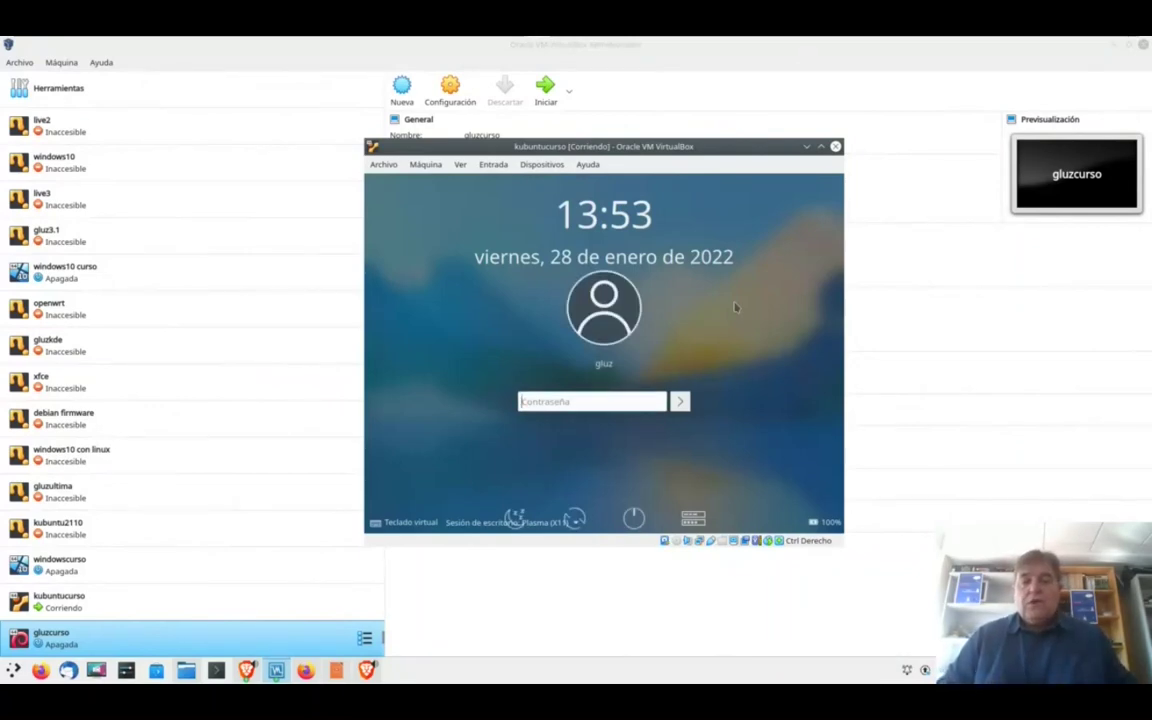
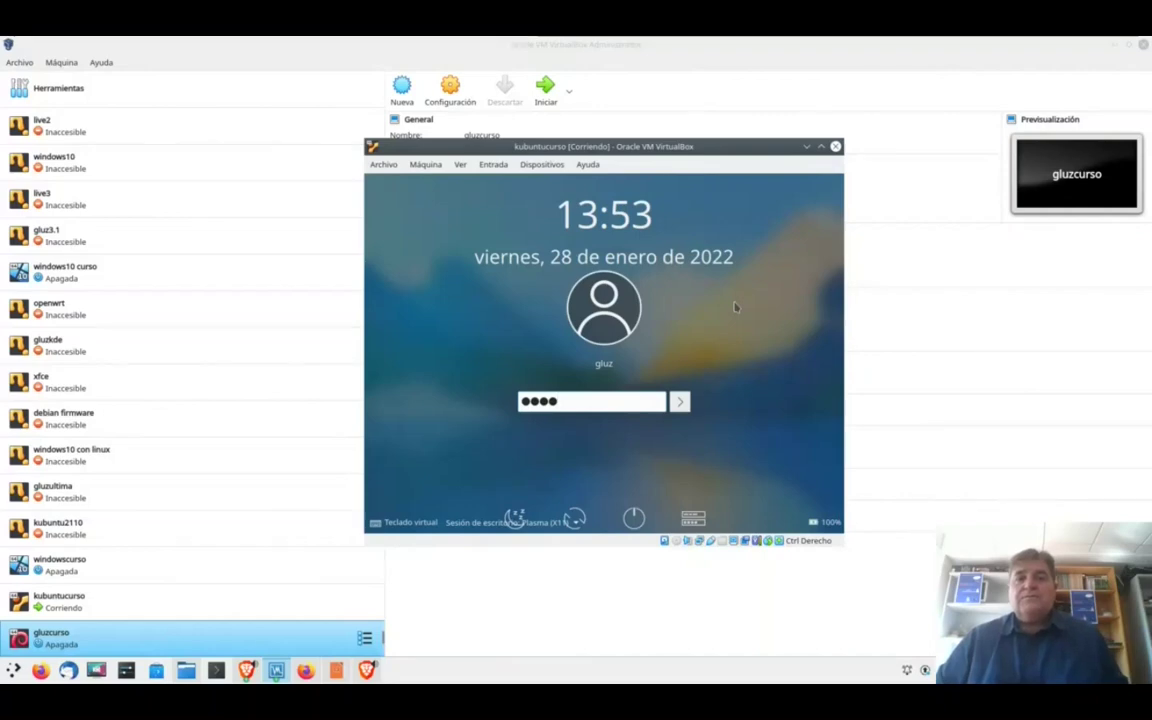
# Step: Log in to the kubuntucurso Kubuntu desktop with the user's password
pyautogui.press('Return')
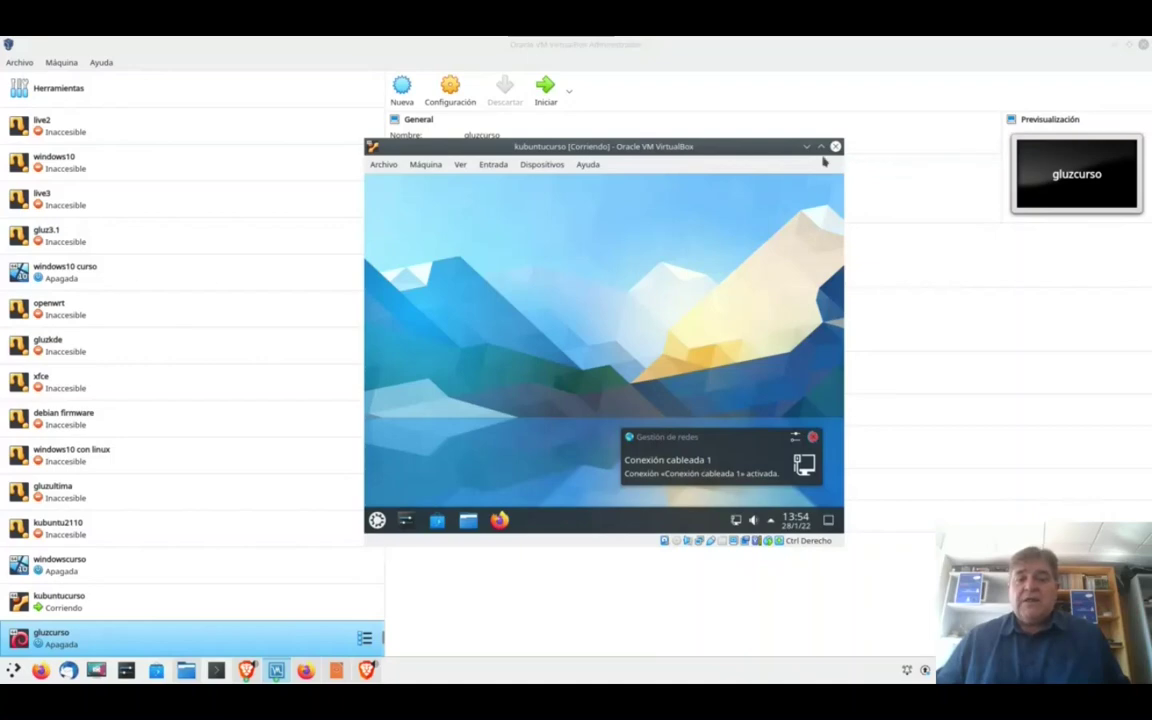
# Step: Maximize the kubuntucurso VM window and open its Dispositivos menu
pyautogui.doubleClick(741, 145)
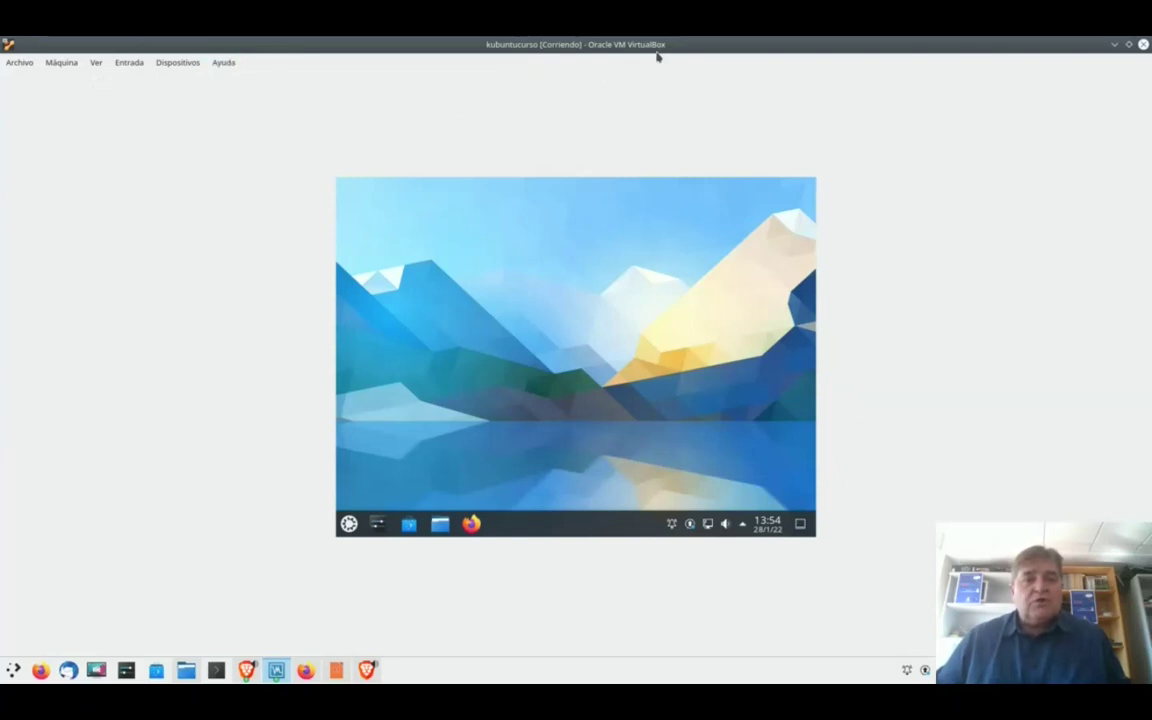
pyautogui.click(183, 65)
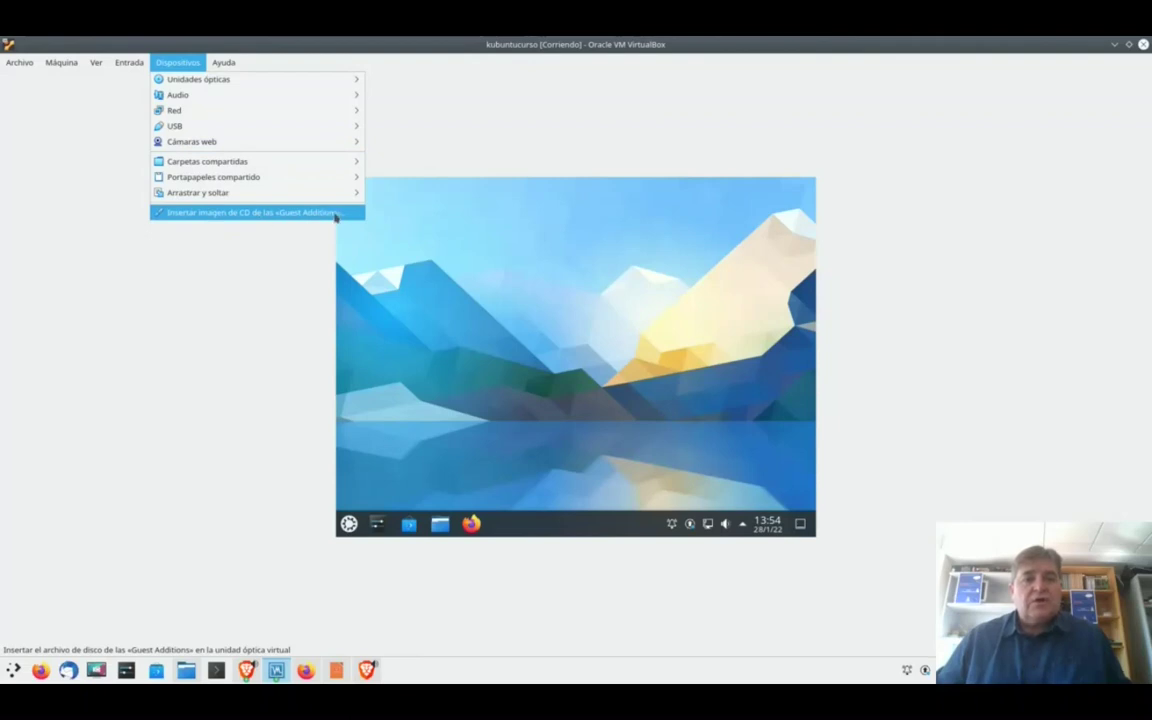
# Step: Insert the Guest Additions CD and mount it to browse VBox_GAs_6.1.32 in Dolphin
pyautogui.click(217, 213)
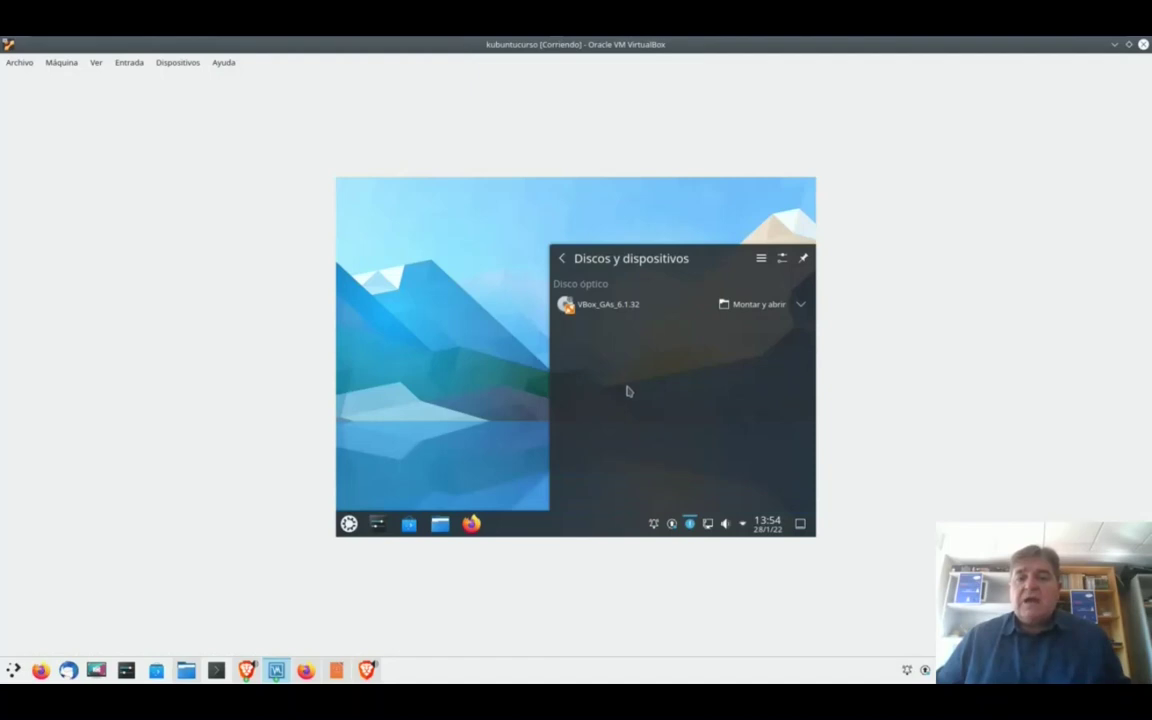
pyautogui.click(748, 310)
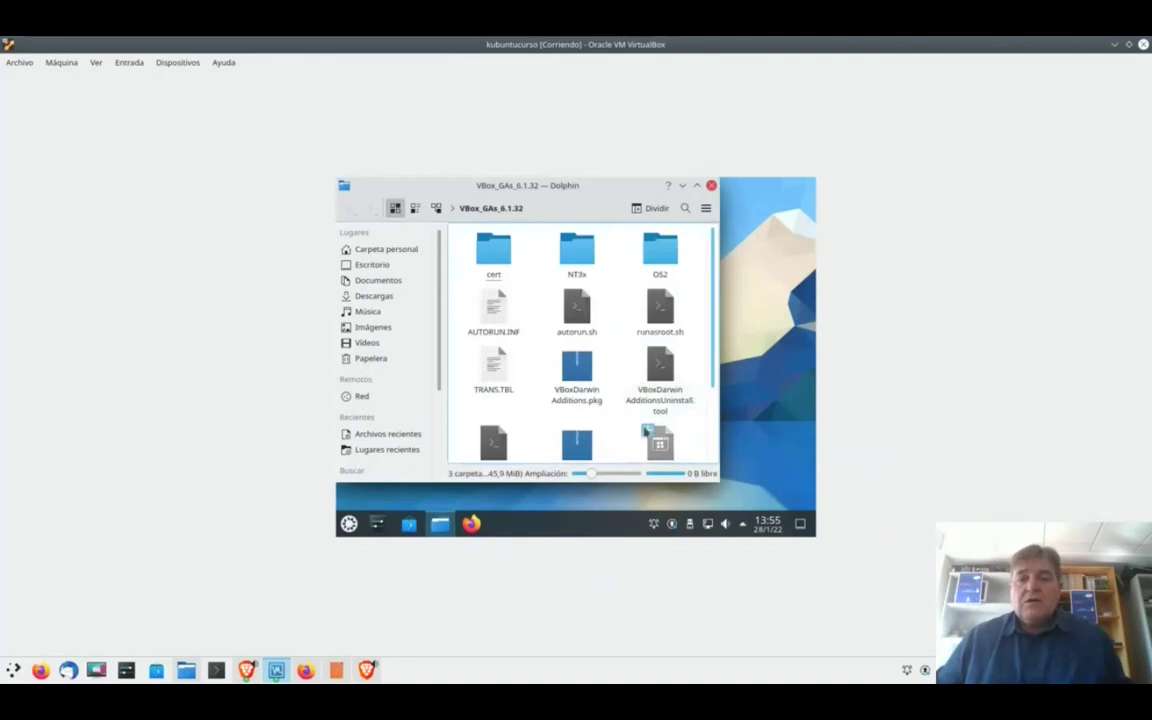
pyautogui.scroll(-2, 690, 426)
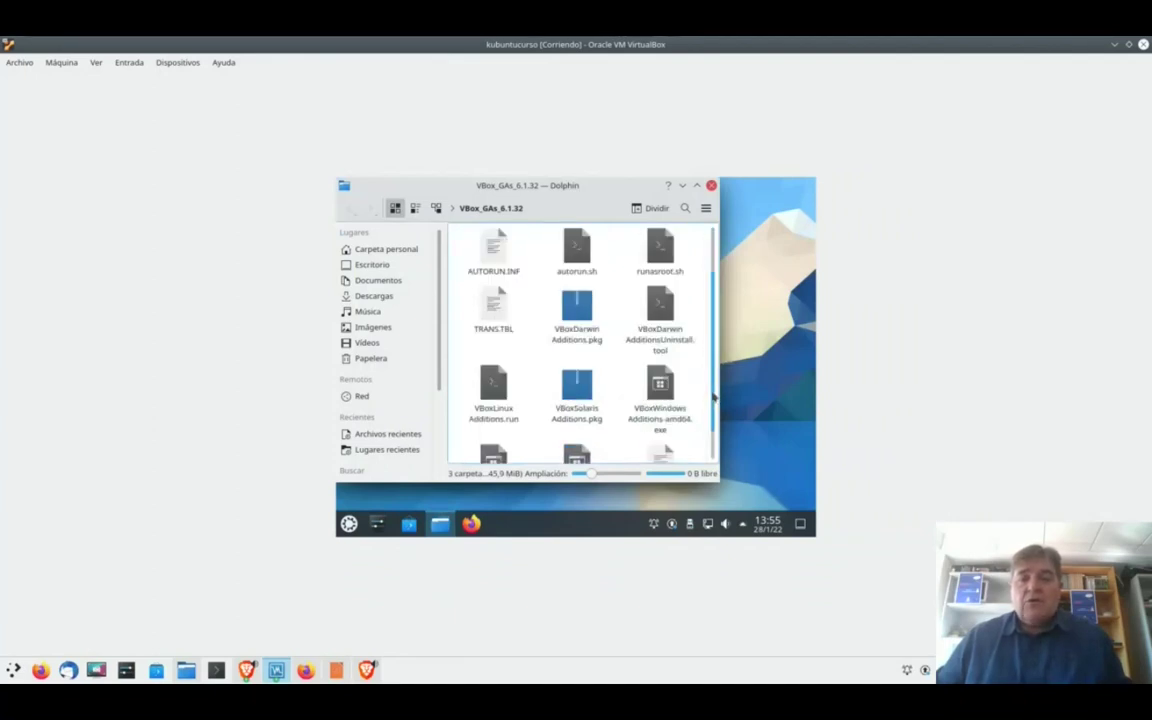
pyautogui.moveTo(709, 425); pyautogui.dragTo(710, 338)
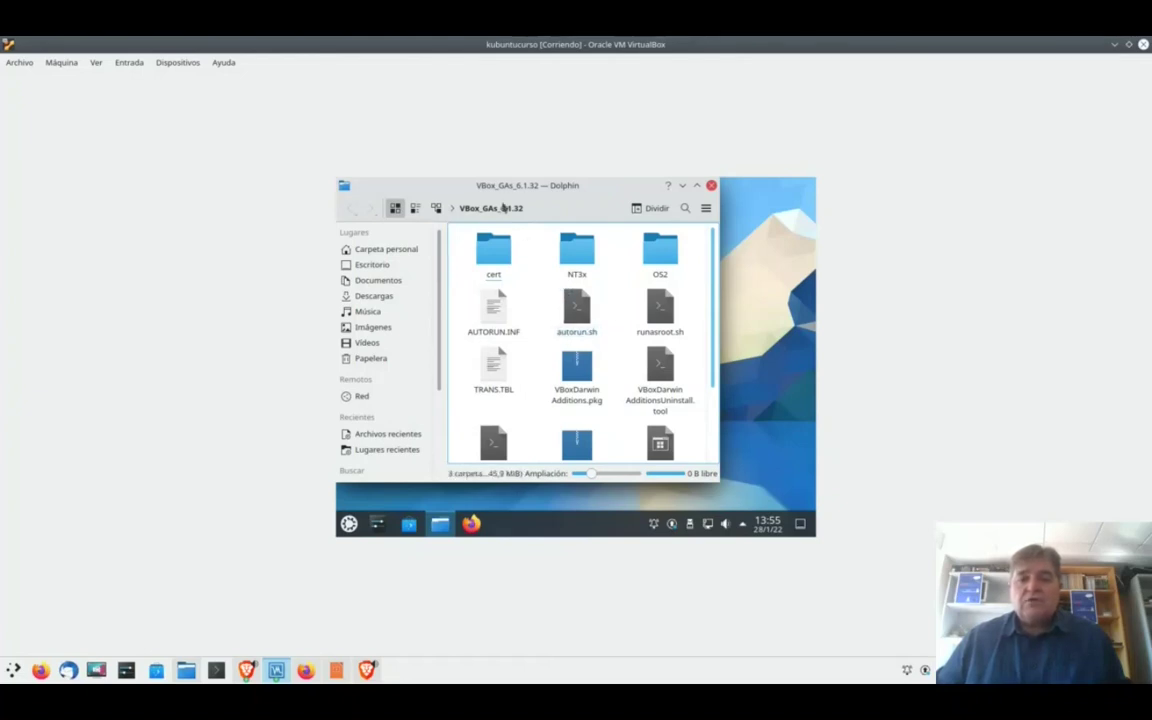
# Step: Run autorun.sh with Ejecutar en Konsole and authenticate with the superuser password
pyautogui.rightClick(576, 314)
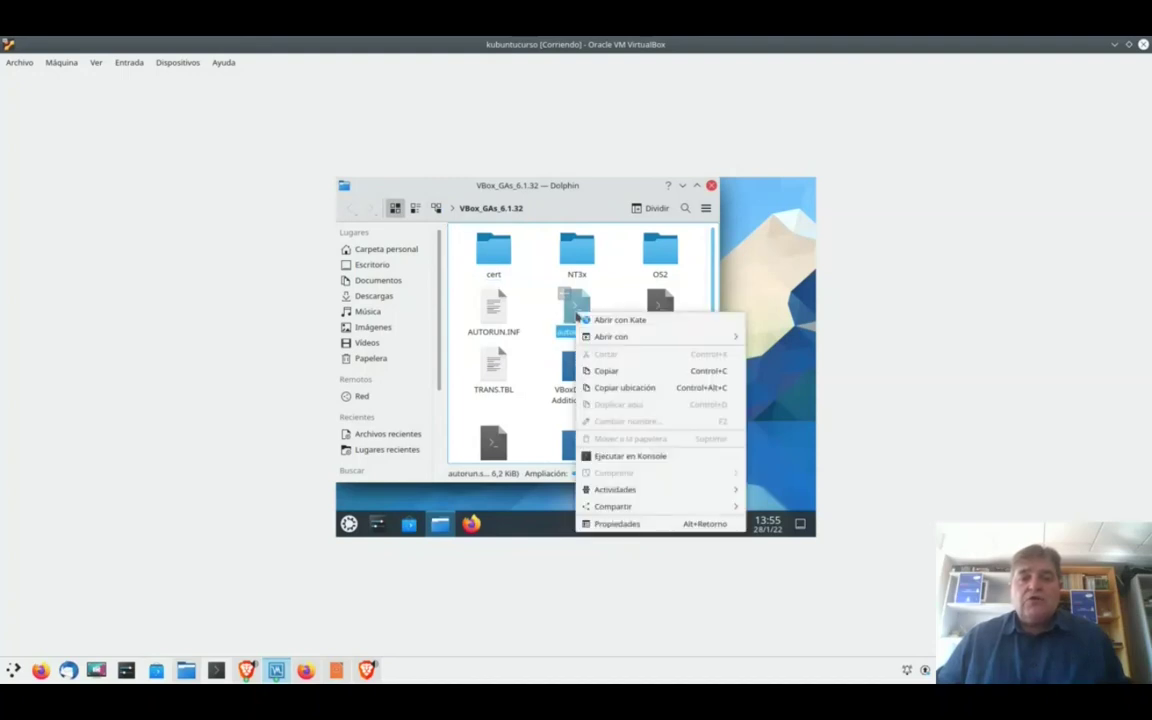
pyautogui.click(573, 306)
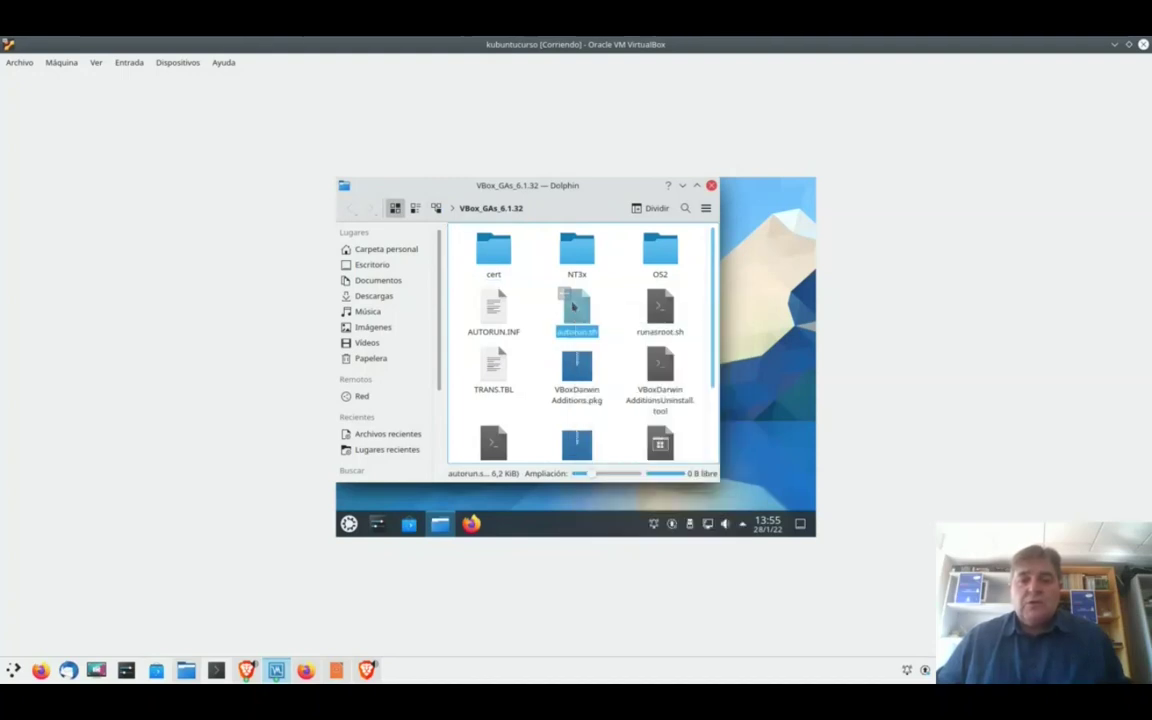
pyautogui.rightClick(574, 302)
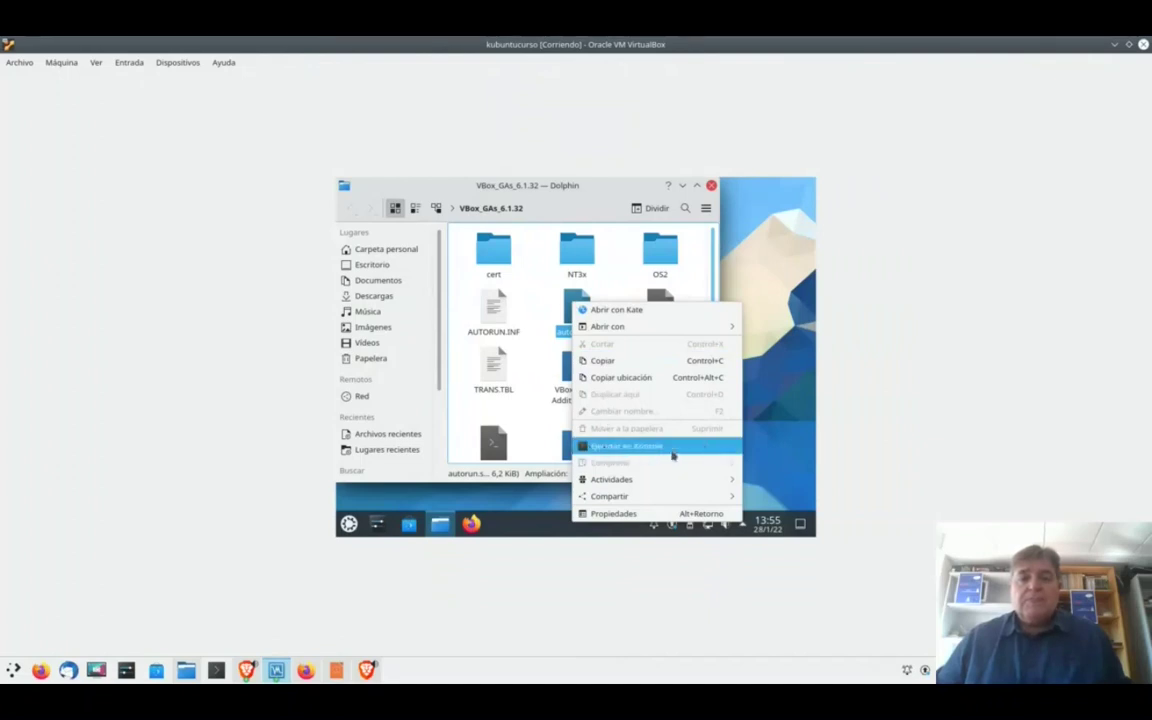
pyautogui.click(673, 455)
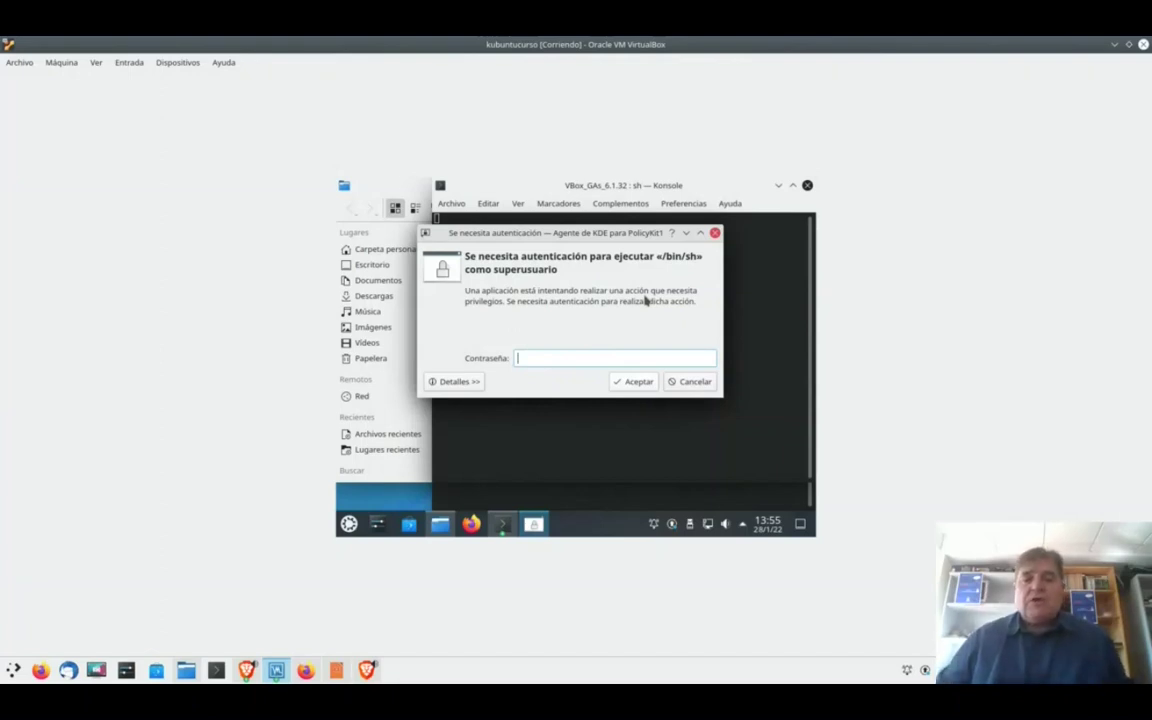
pyautogui.write('••••')
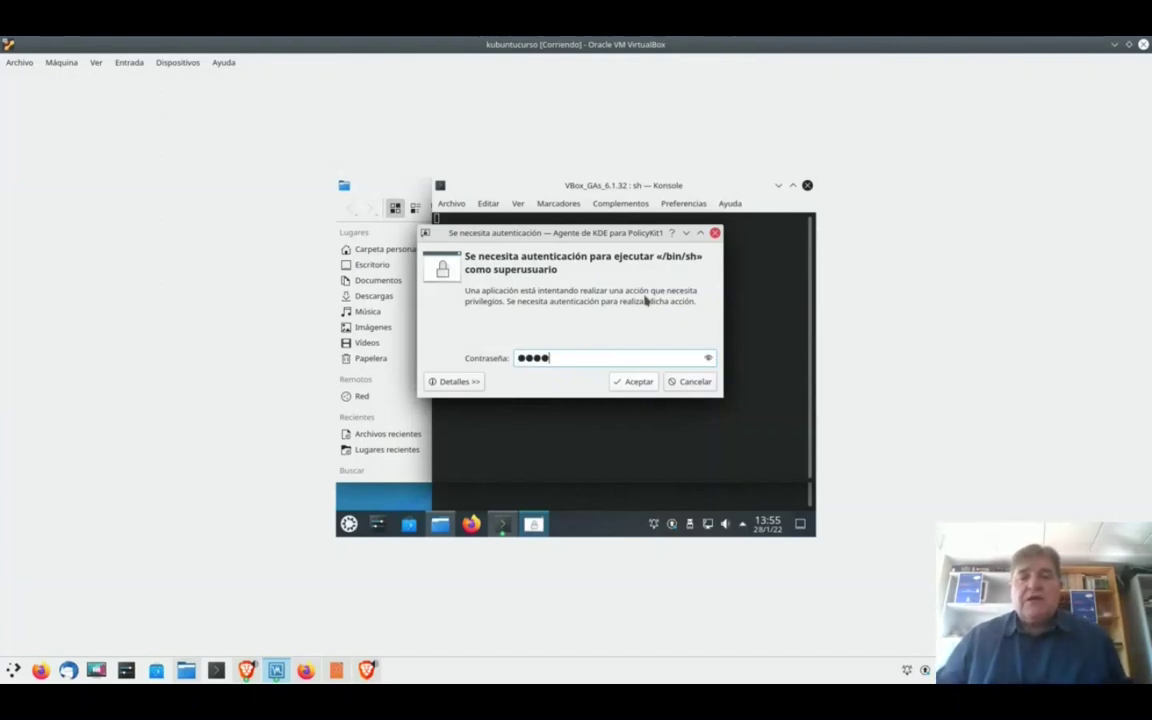
pyautogui.click(630, 382)
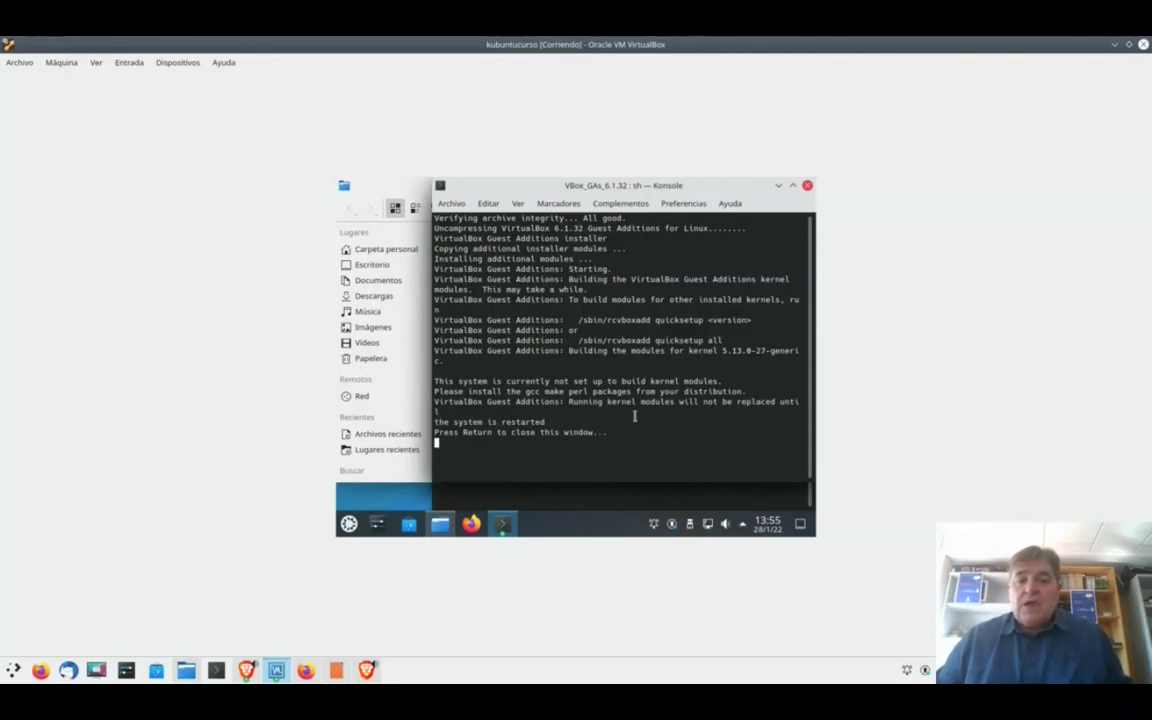
# Step: Review the installer's restart-needed message and close both finished autorun.sh terminals
pyautogui.moveTo(568, 401); pyautogui.dragTo(600, 422)
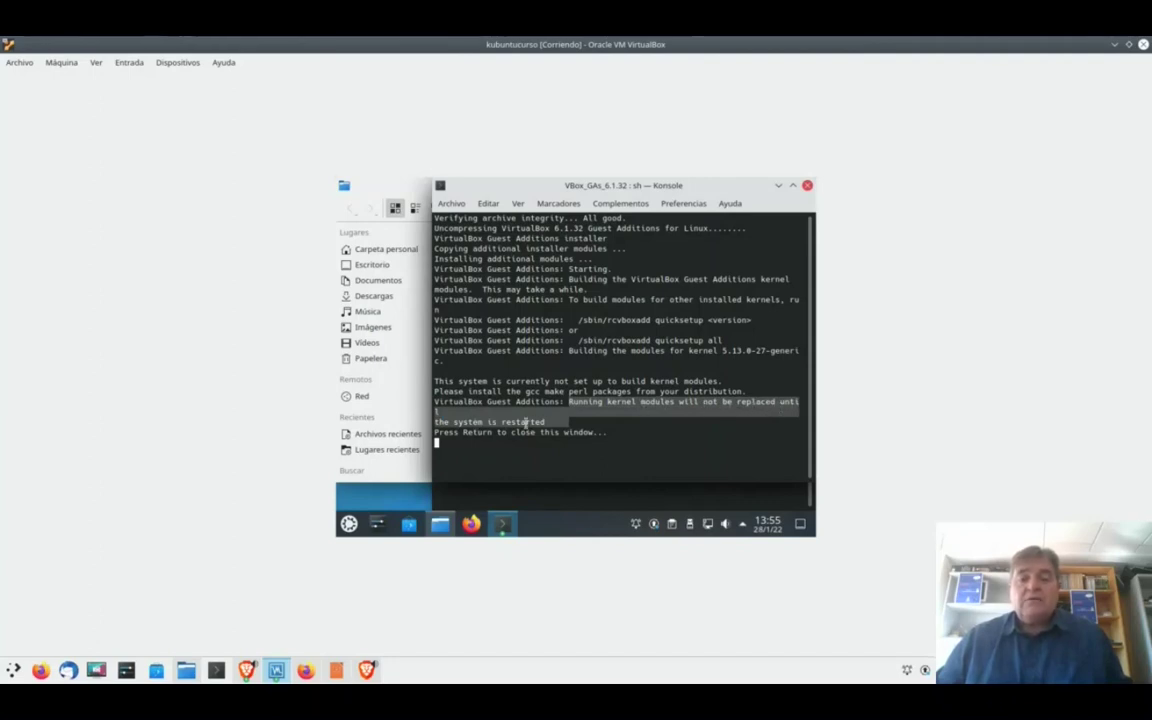
pyautogui.click(556, 422)
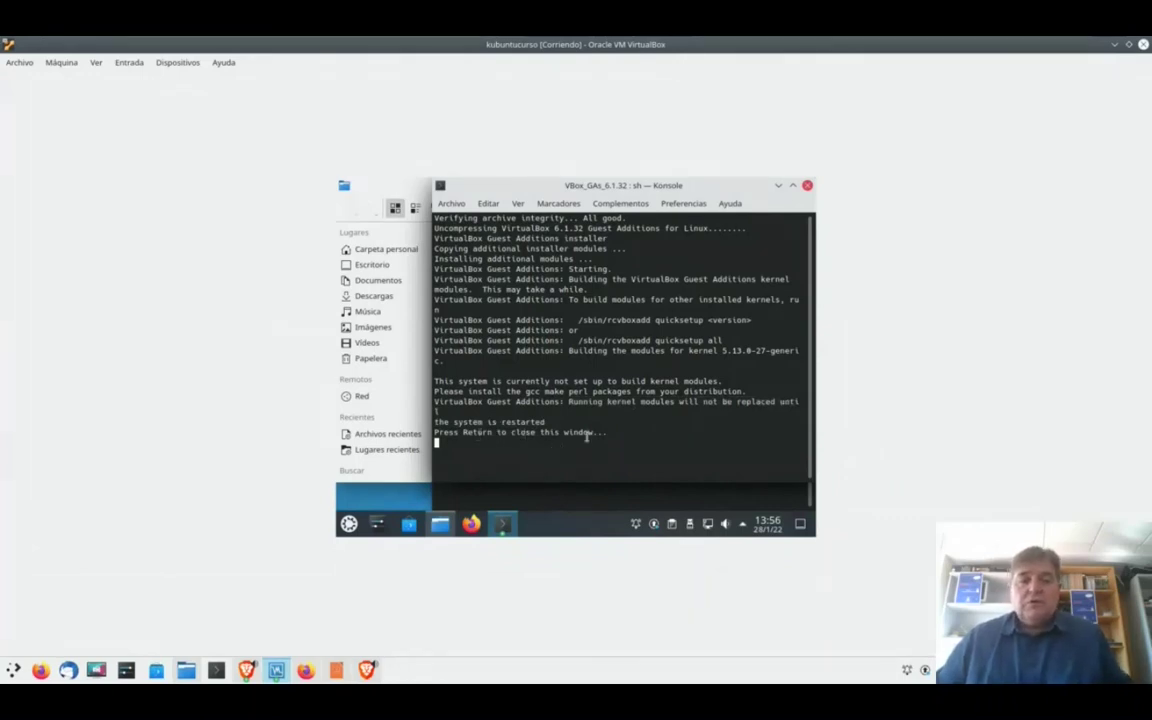
pyautogui.press('Return')
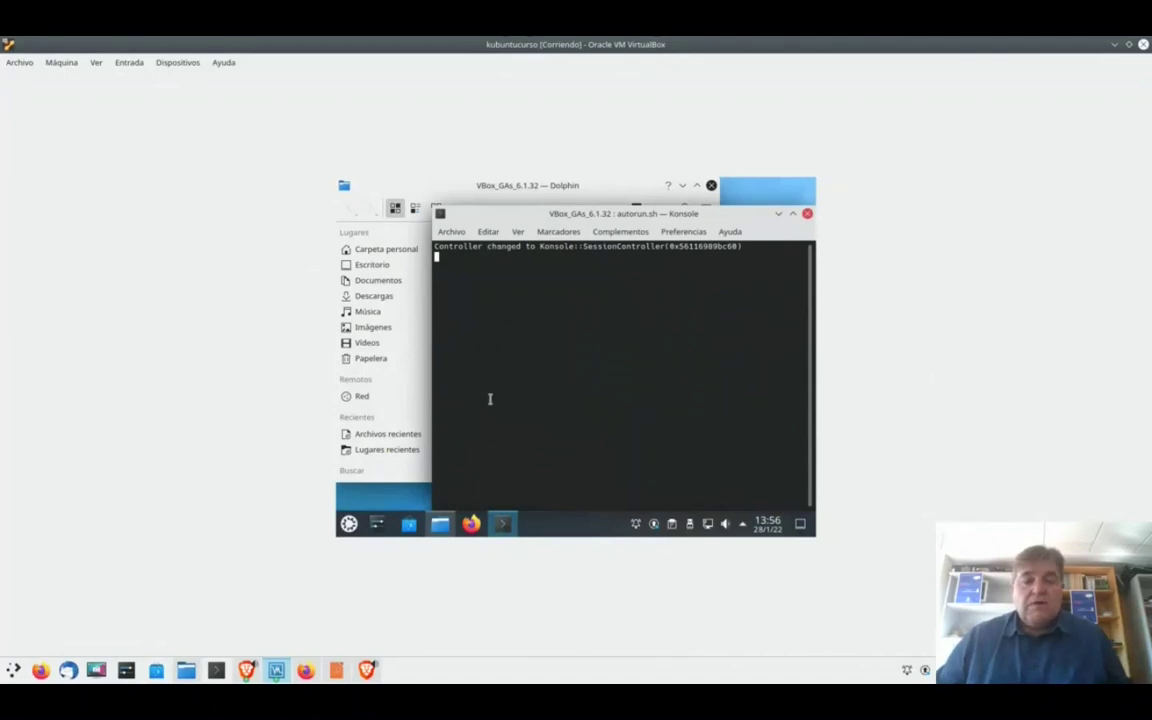
pyautogui.click(806, 214)
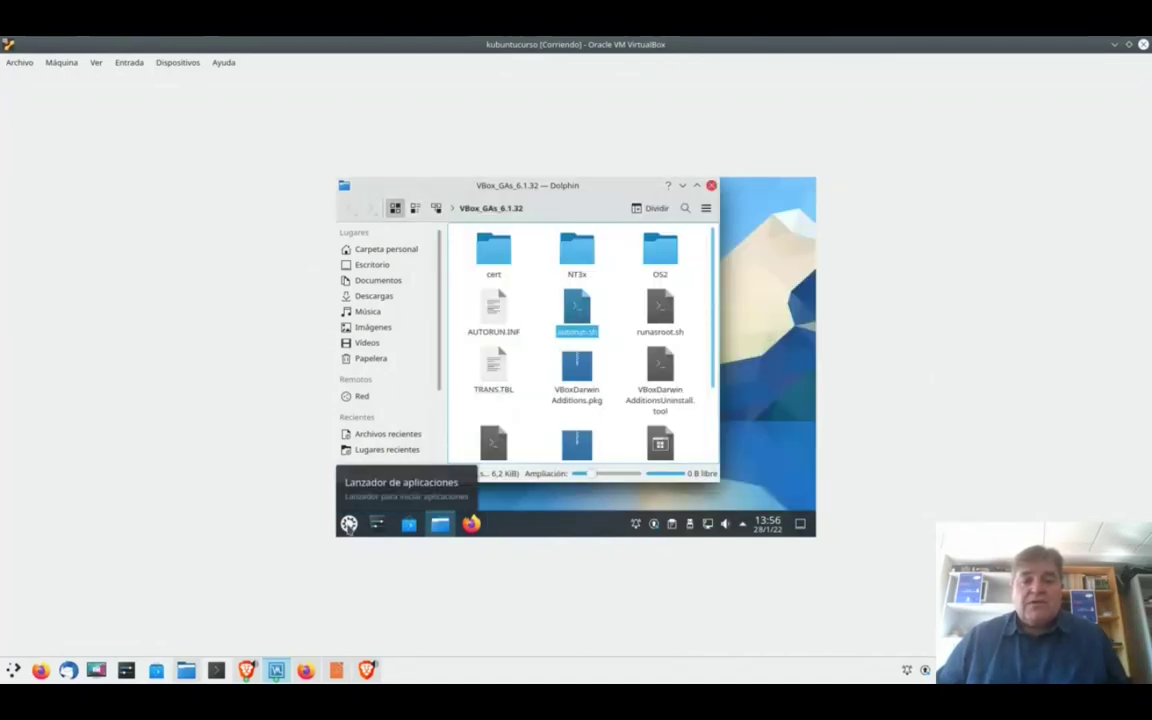
# Step: Reboot the Kubuntu guest using Reiniciar in the launcher and confirm with Aceptar
pyautogui.click(348, 524)
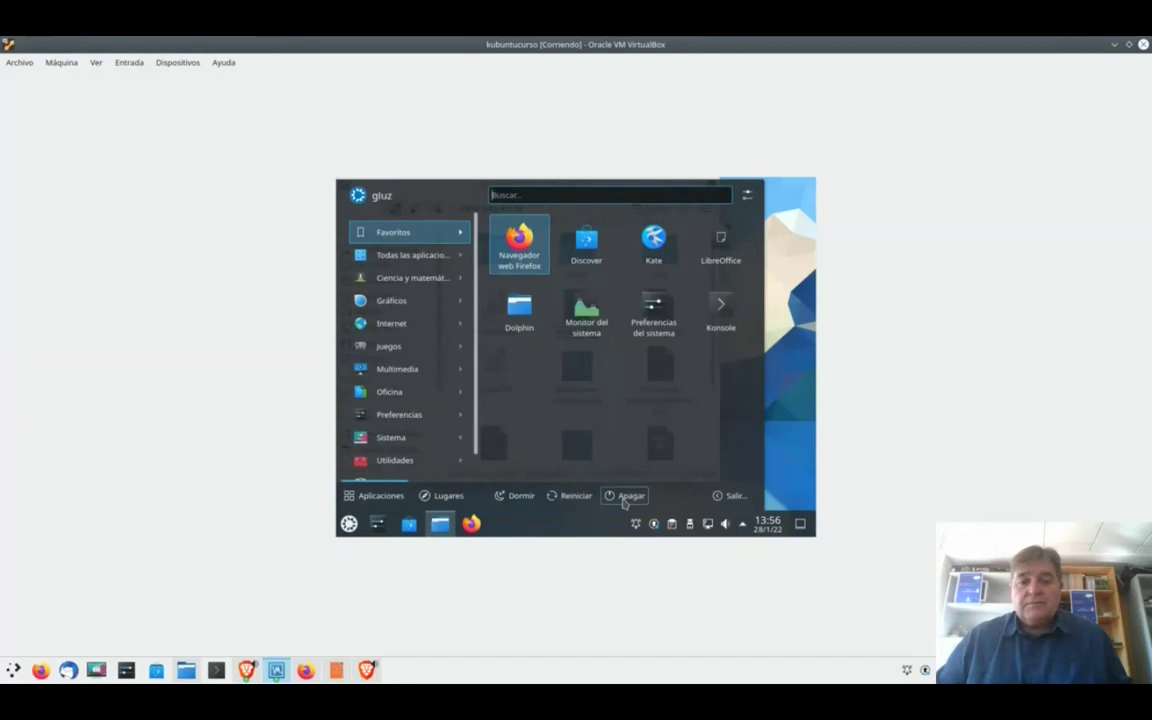
pyautogui.click(566, 497)
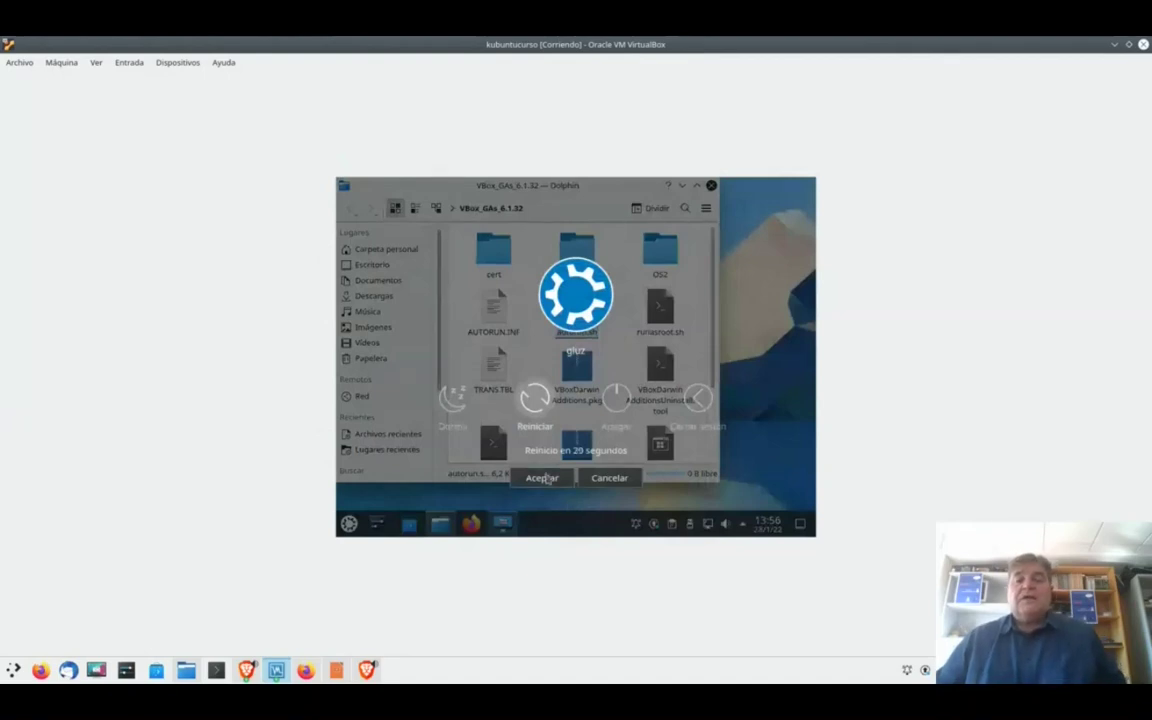
pyautogui.click(541, 478)
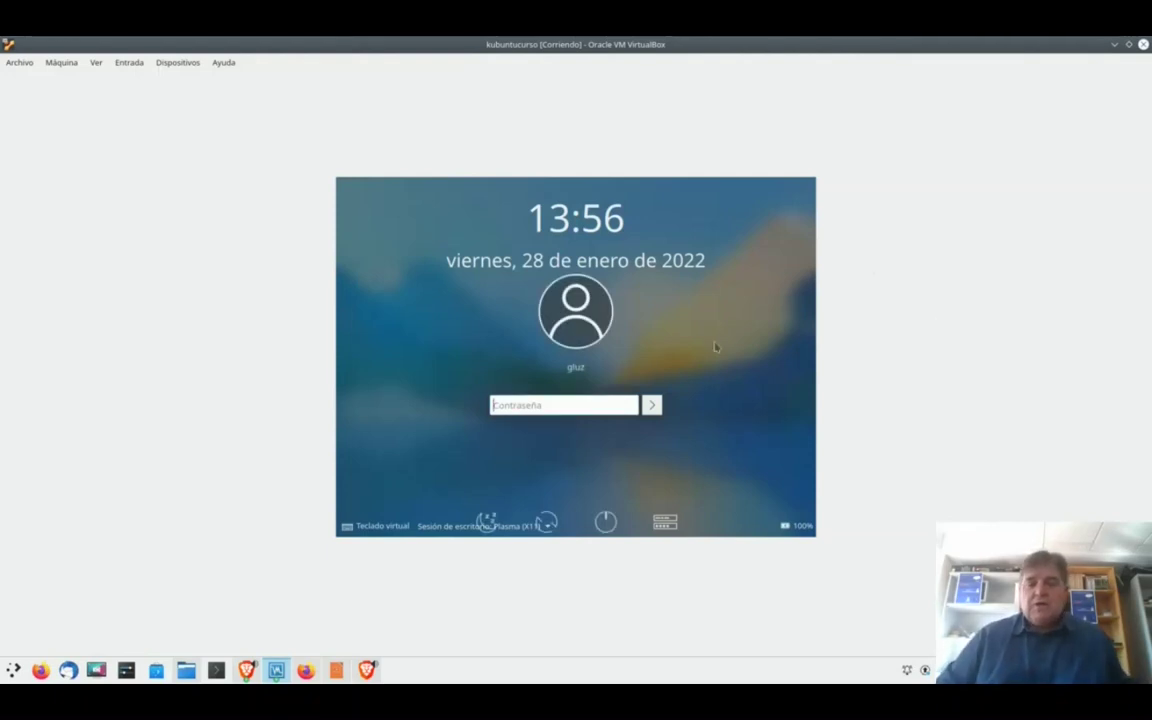
# Step: Log in with the user password and close the leftover Dolphin window
pyautogui.write('****')
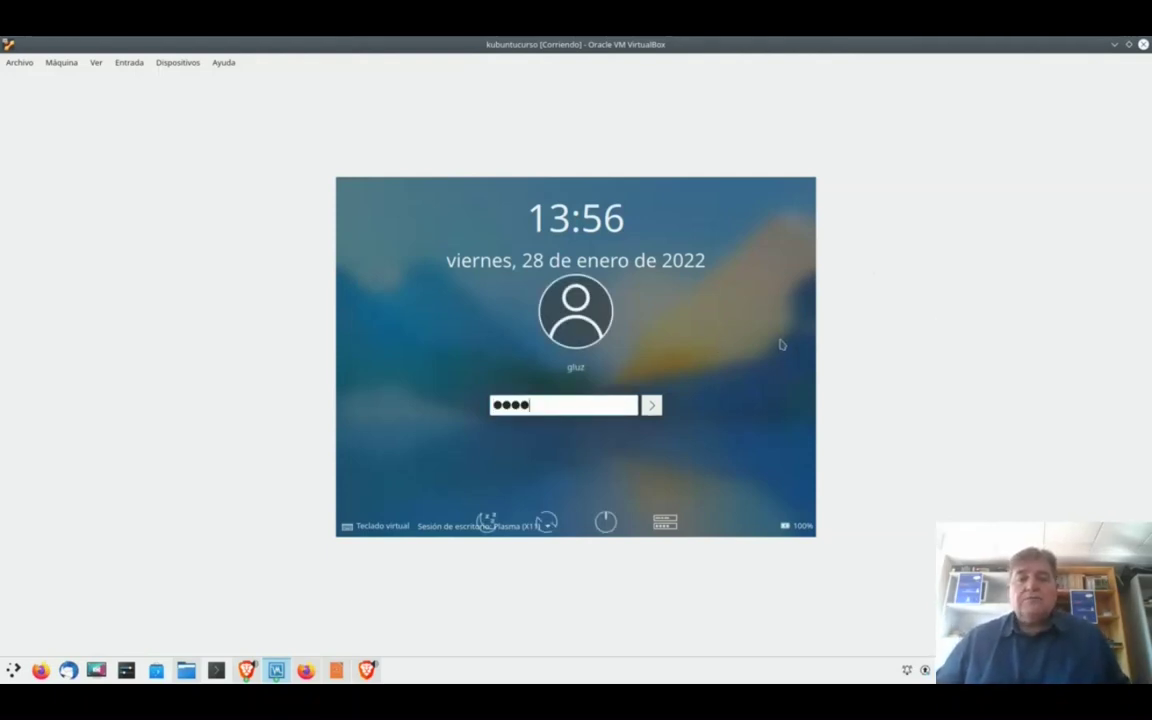
pyautogui.press('Return')
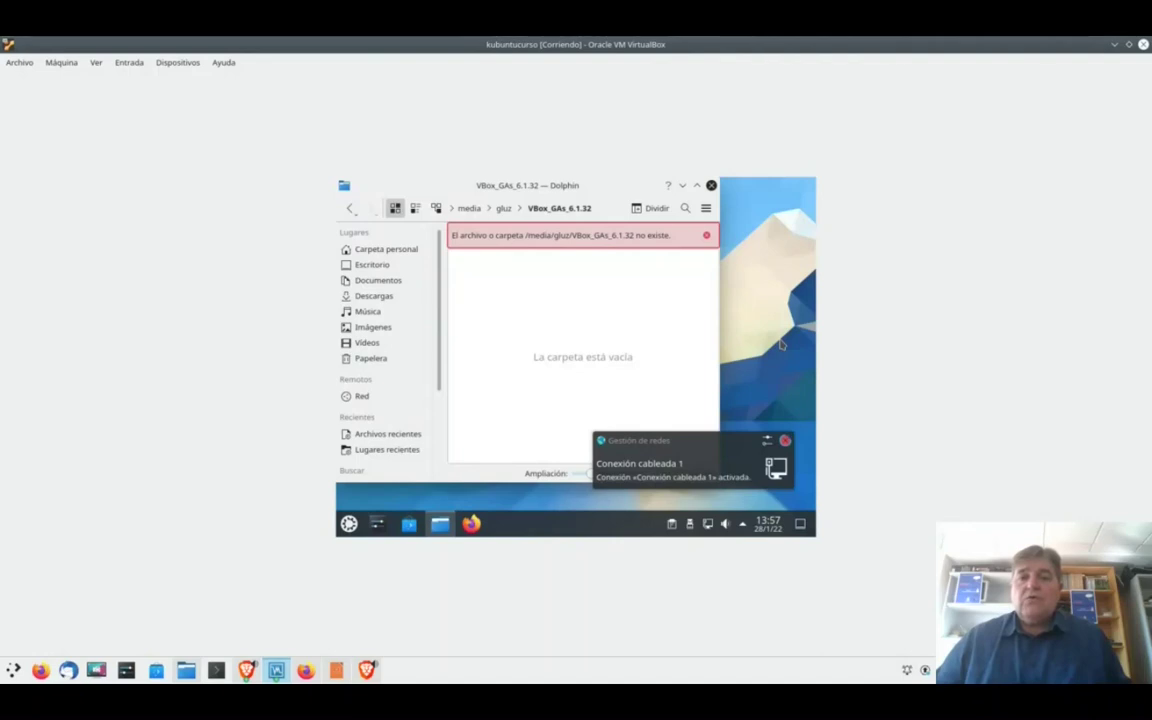
pyautogui.click(711, 185)
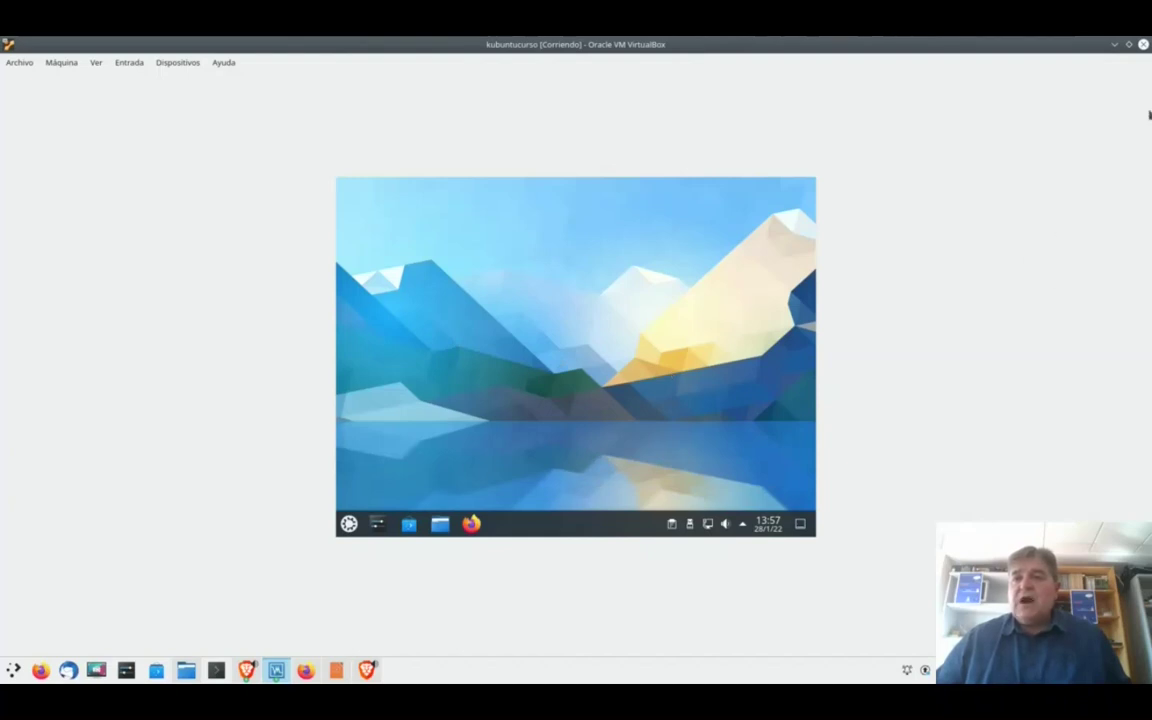
# Step: Restore and re-maximize the VM window so the Kubuntu display resizes to fill it
pyautogui.click(1129, 45)
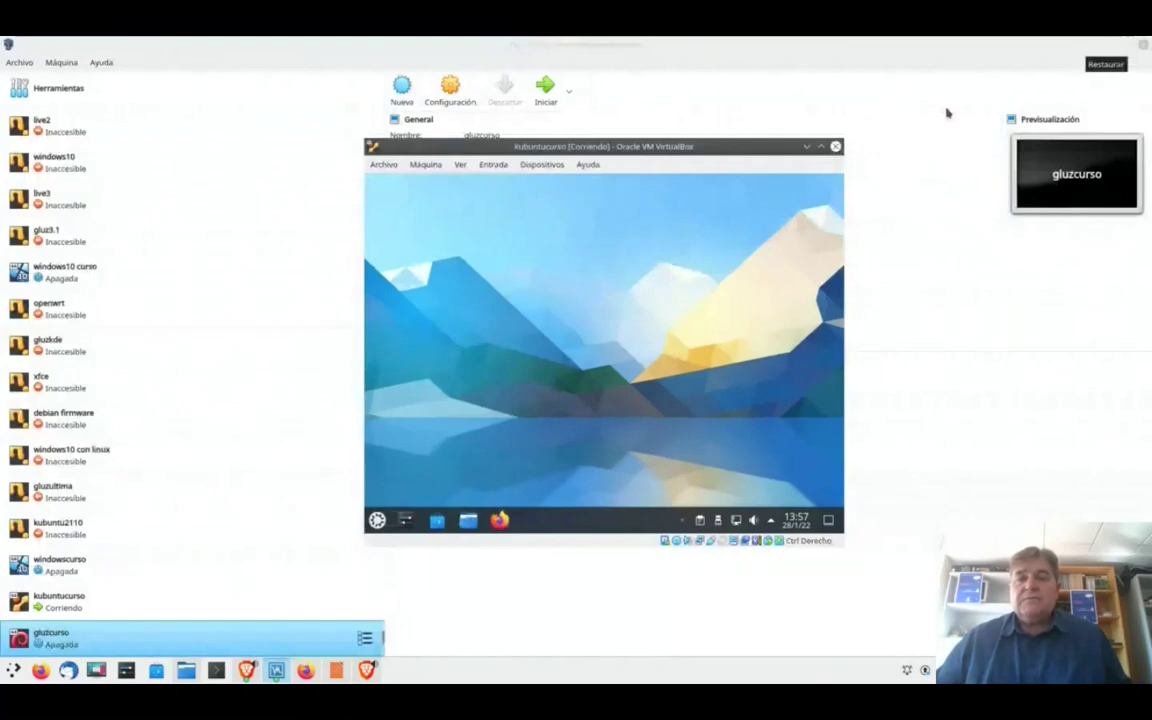
pyautogui.click(821, 146)
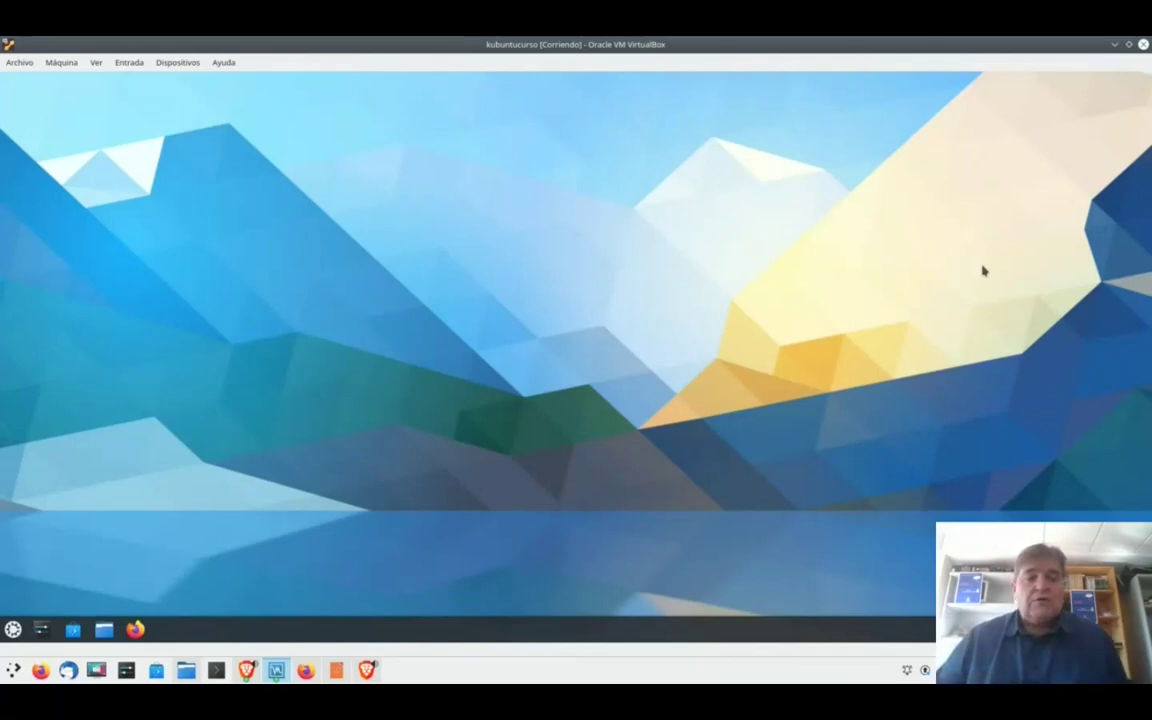
# Step: Power off the Kubuntu guest using Apagar in the launcher and confirm with Aceptar
pyautogui.click(12, 629)
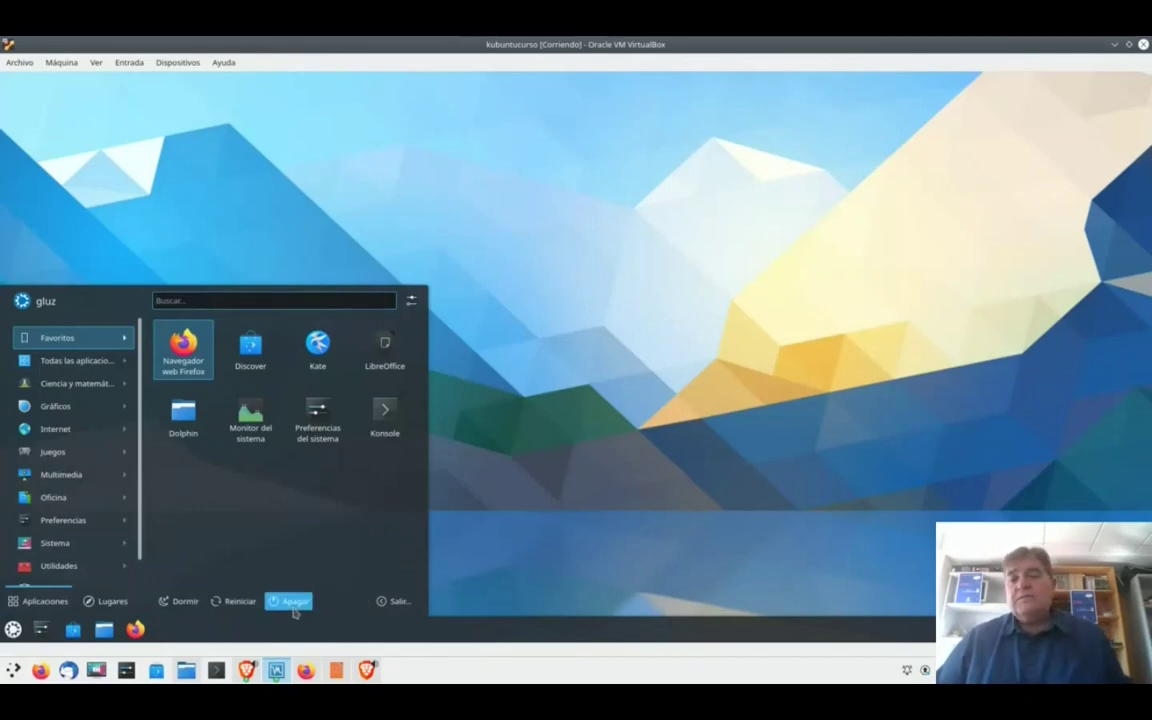
pyautogui.click(291, 602)
pyautogui.click(542, 480)
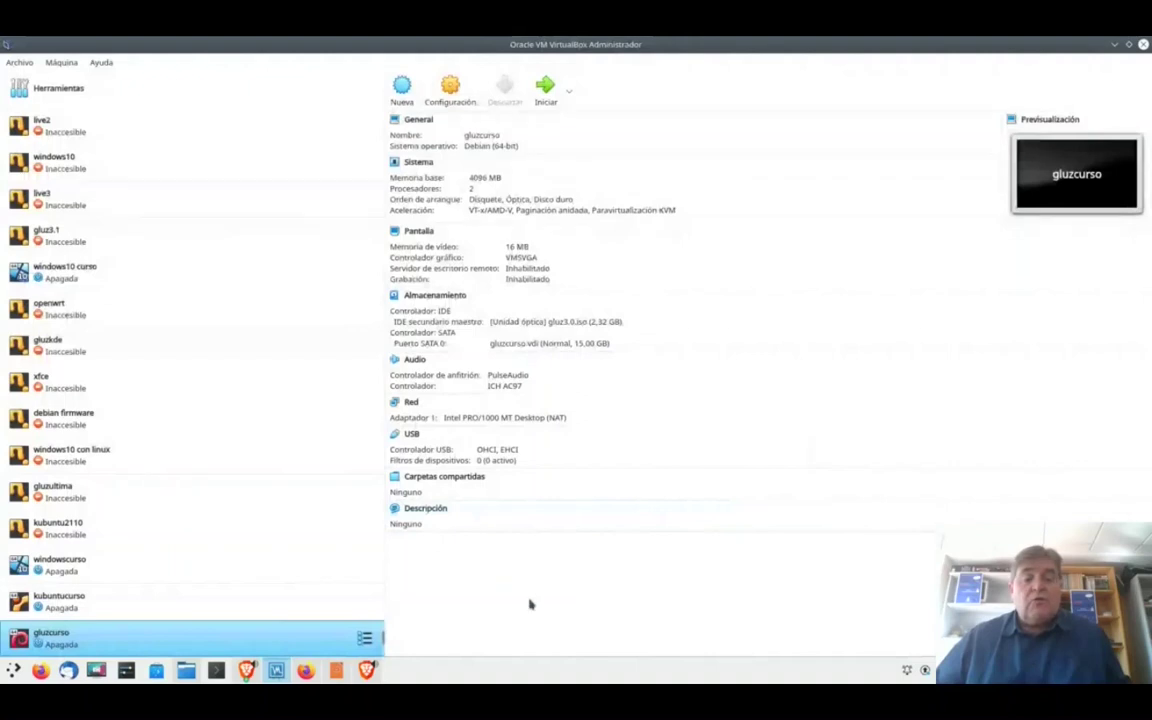
# Step: Start gluzcurso and boot the Start installer entry from the ISO's boot menu
pyautogui.click(543, 92)
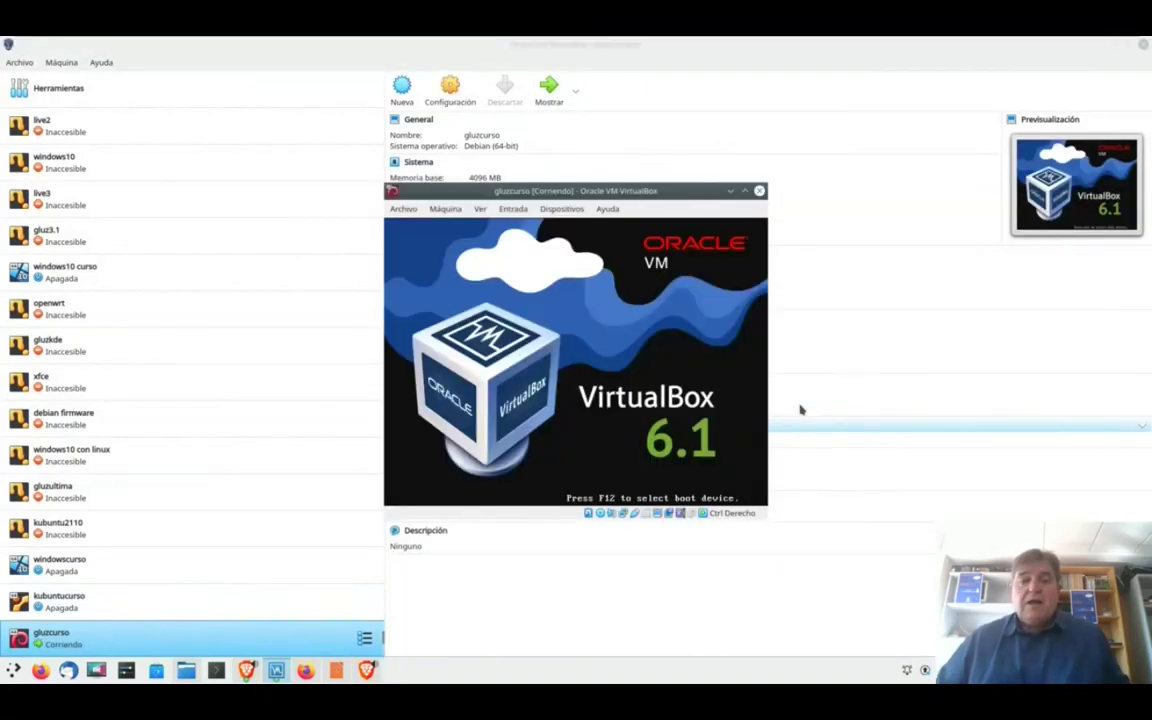
pyautogui.press('Down')
pyautogui.press('Down')
pyautogui.press('Down')
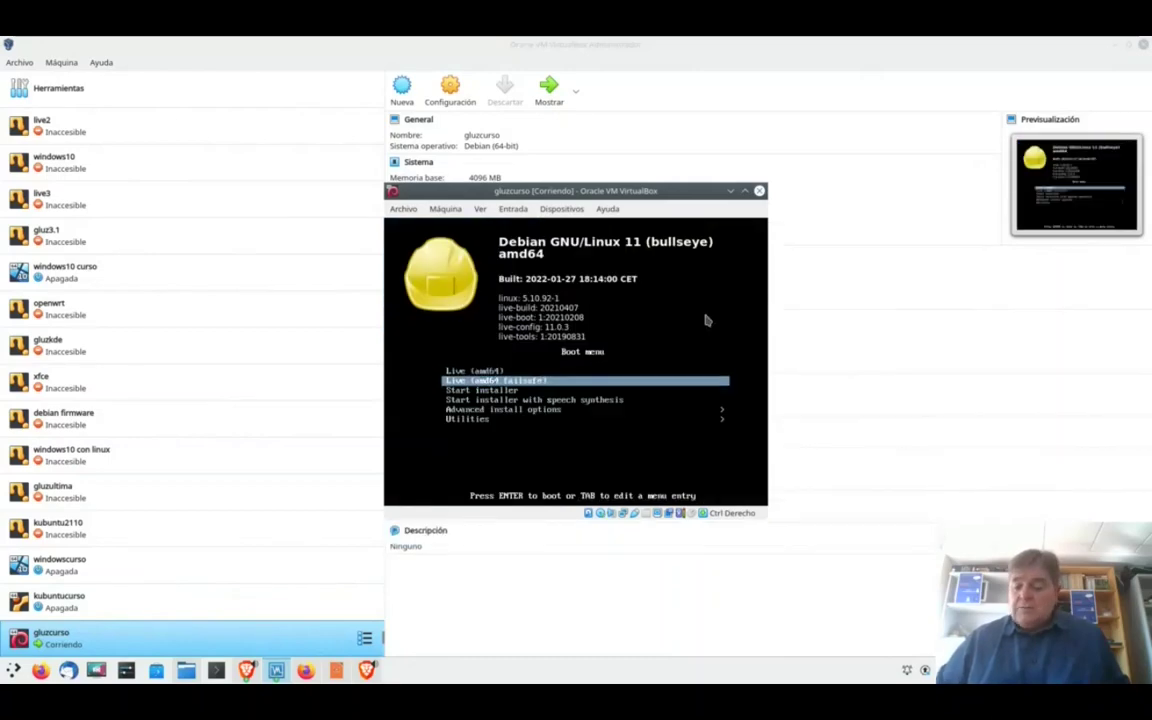
pyautogui.press('Up')
pyautogui.press('Up')
pyautogui.press('Up')
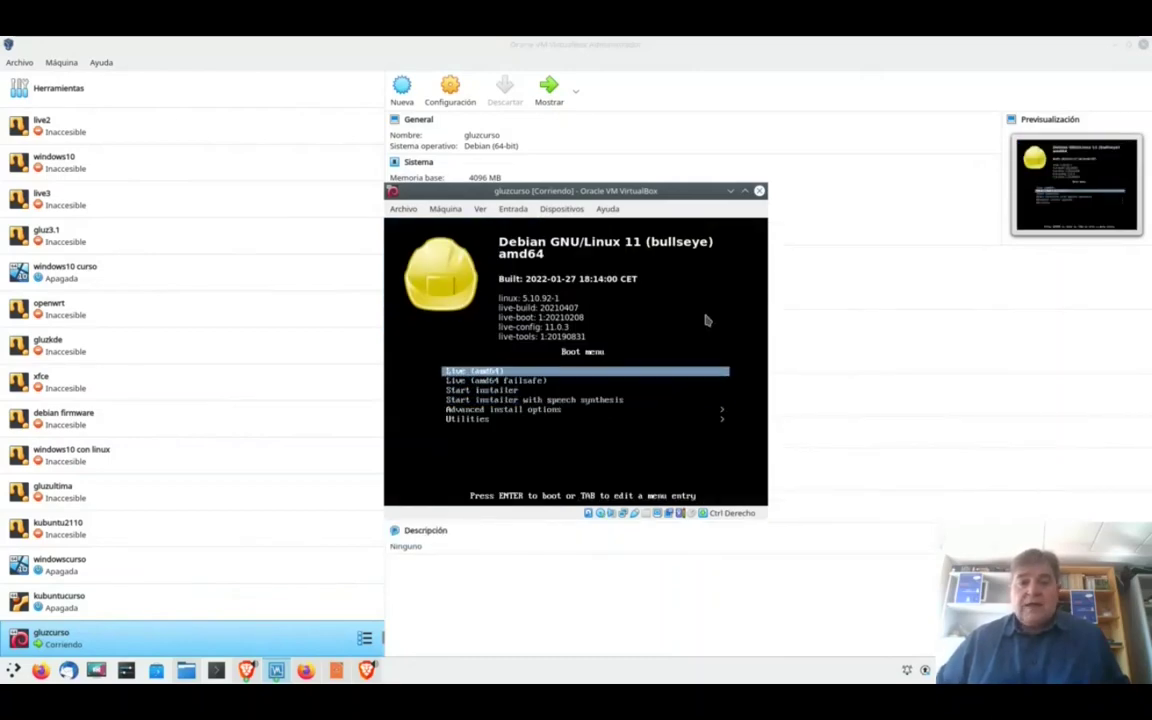
pyautogui.press('Down')
pyautogui.press('Down')
pyautogui.press('Up')
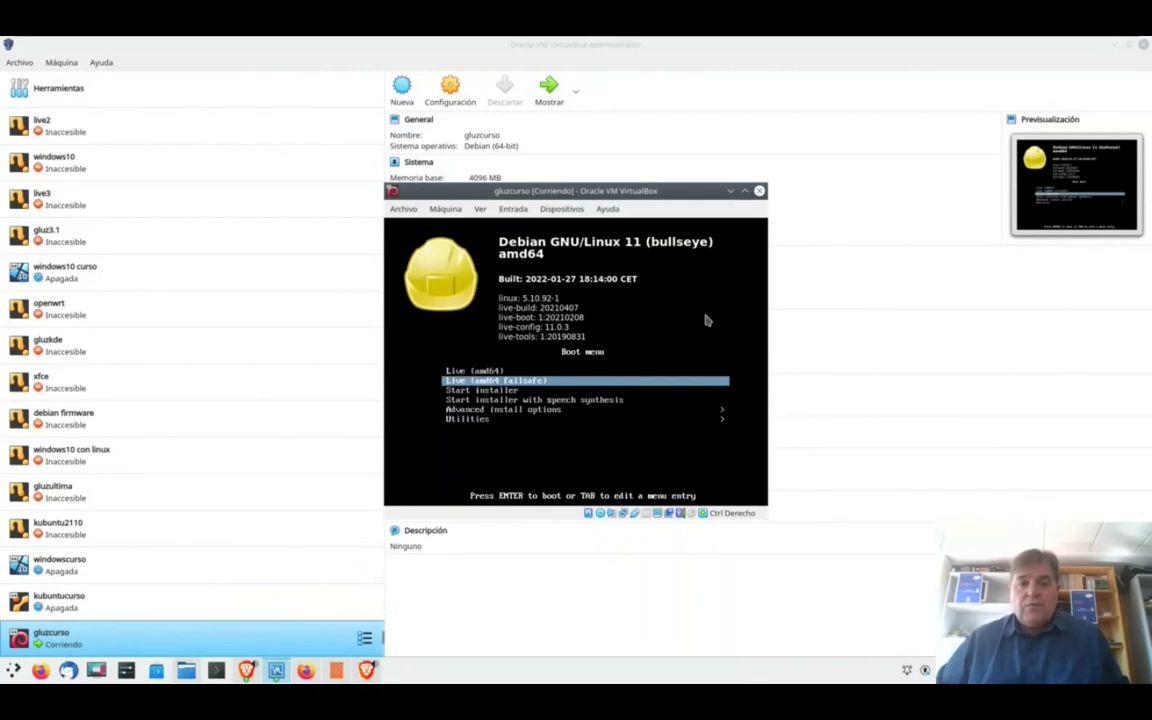
pyautogui.press('Up')
pyautogui.press('Down')
pyautogui.press('Down')
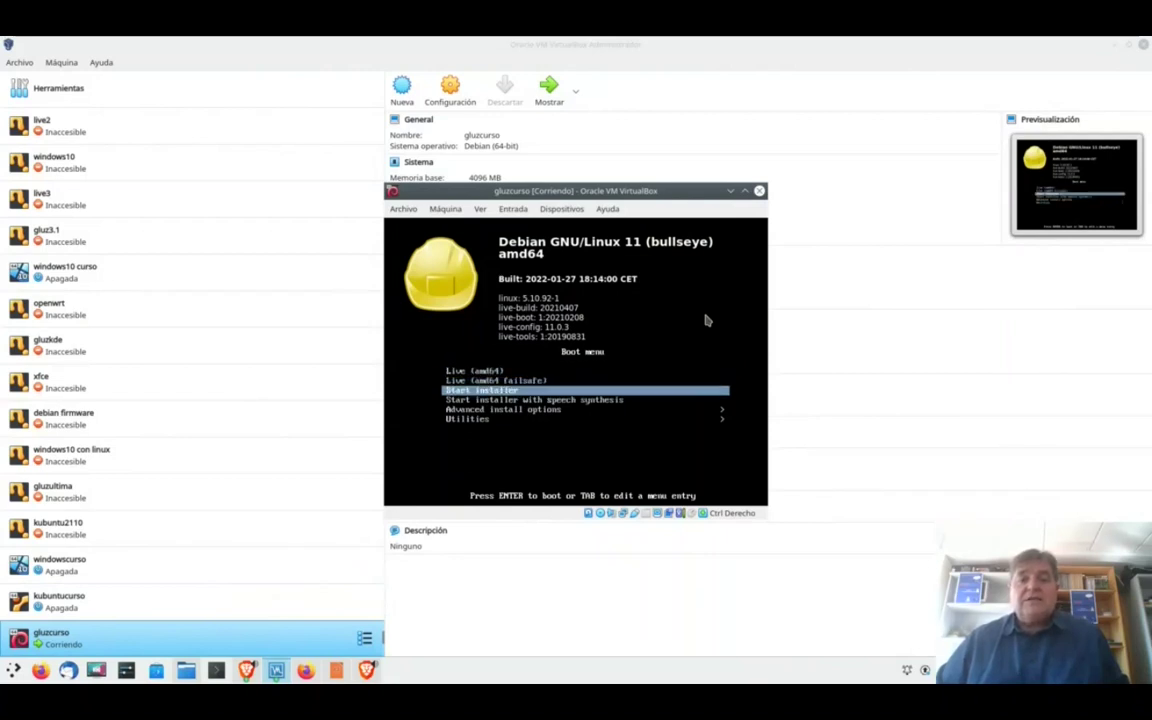
pyautogui.press('Up')
pyautogui.press('Up')
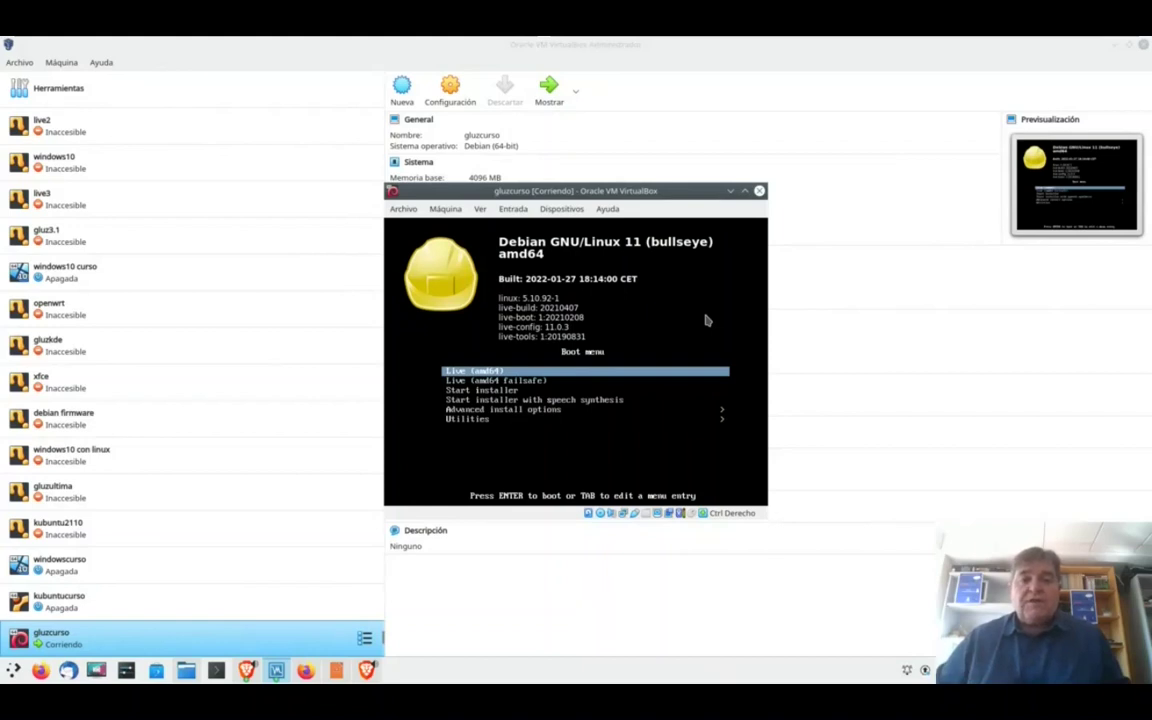
pyautogui.press('Down')
pyautogui.press('Down')
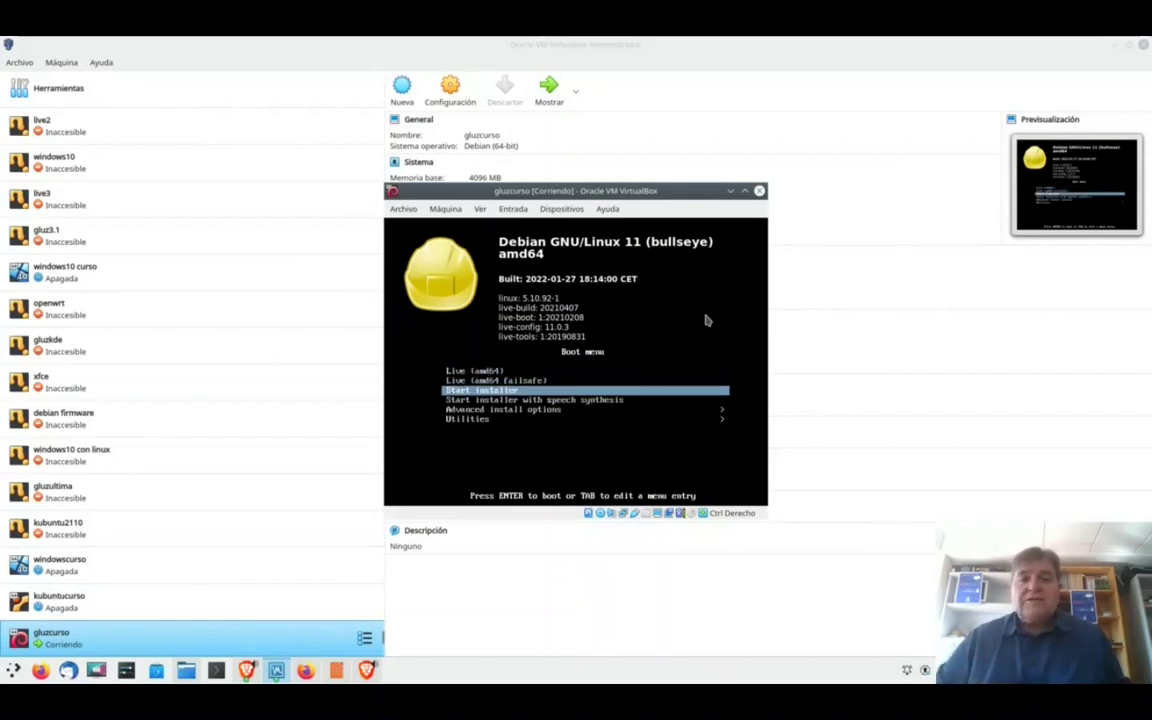
pyautogui.press('Return')
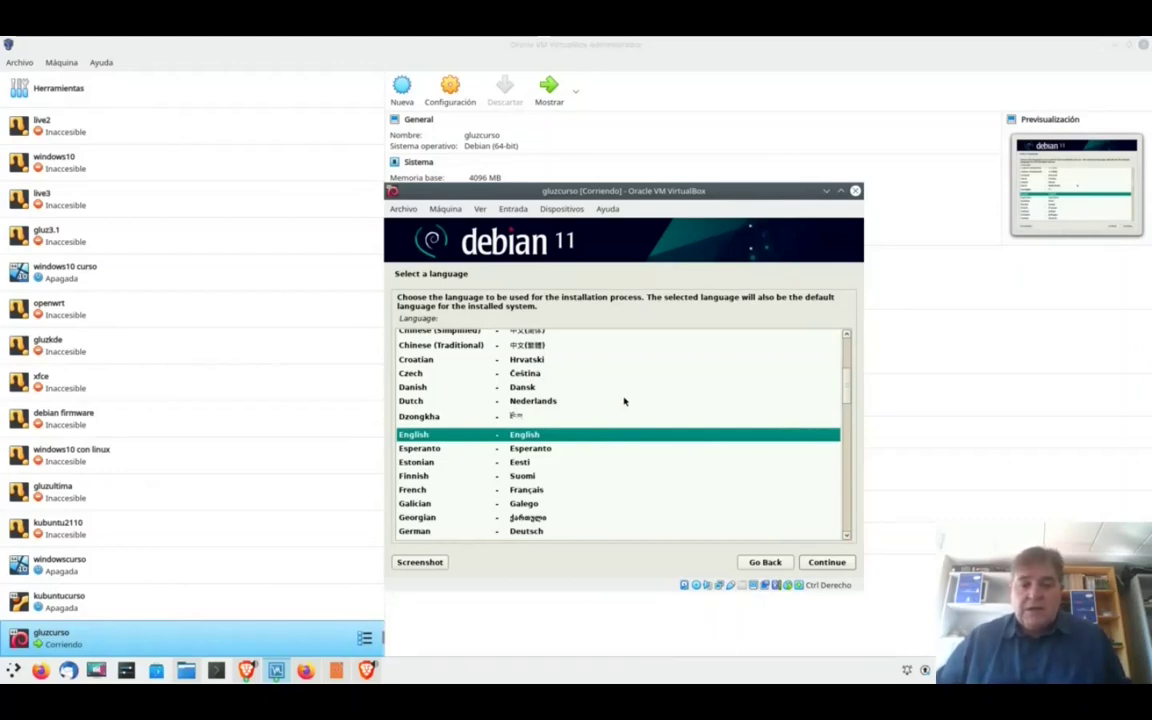
# Step: Choose Spanish as installer language, keep España location and the Español keyboard layout
pyautogui.write('s')
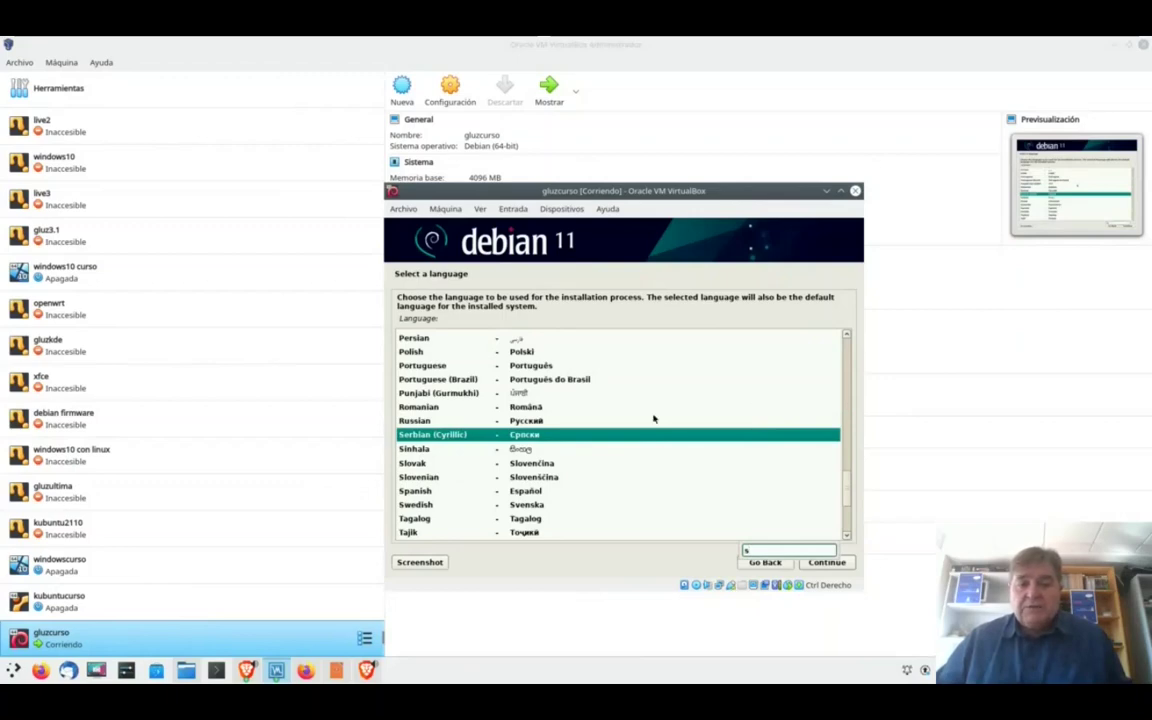
pyautogui.click(413, 492)
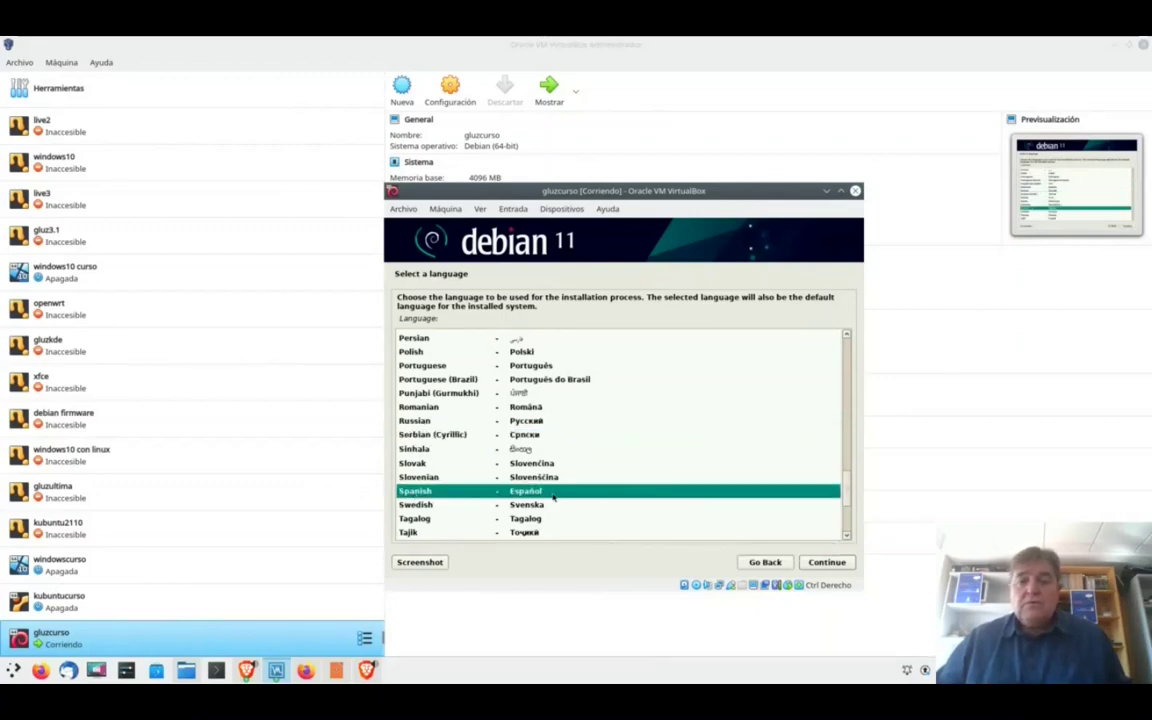
pyautogui.click(826, 563)
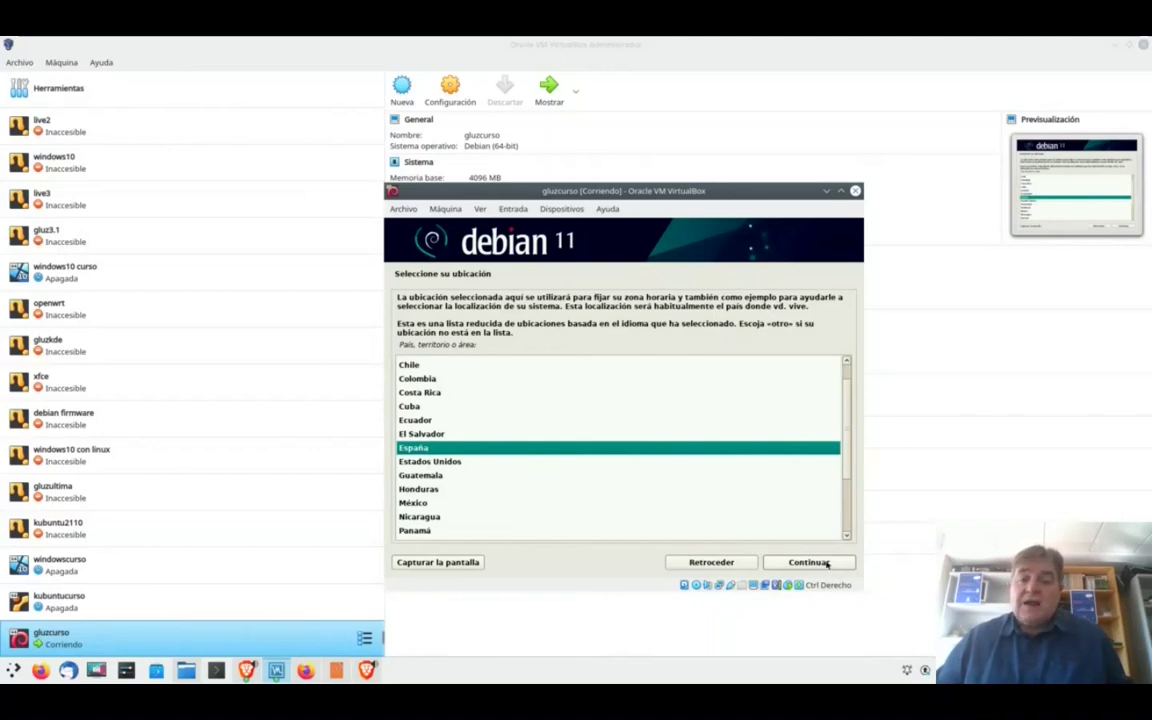
pyautogui.click(827, 565)
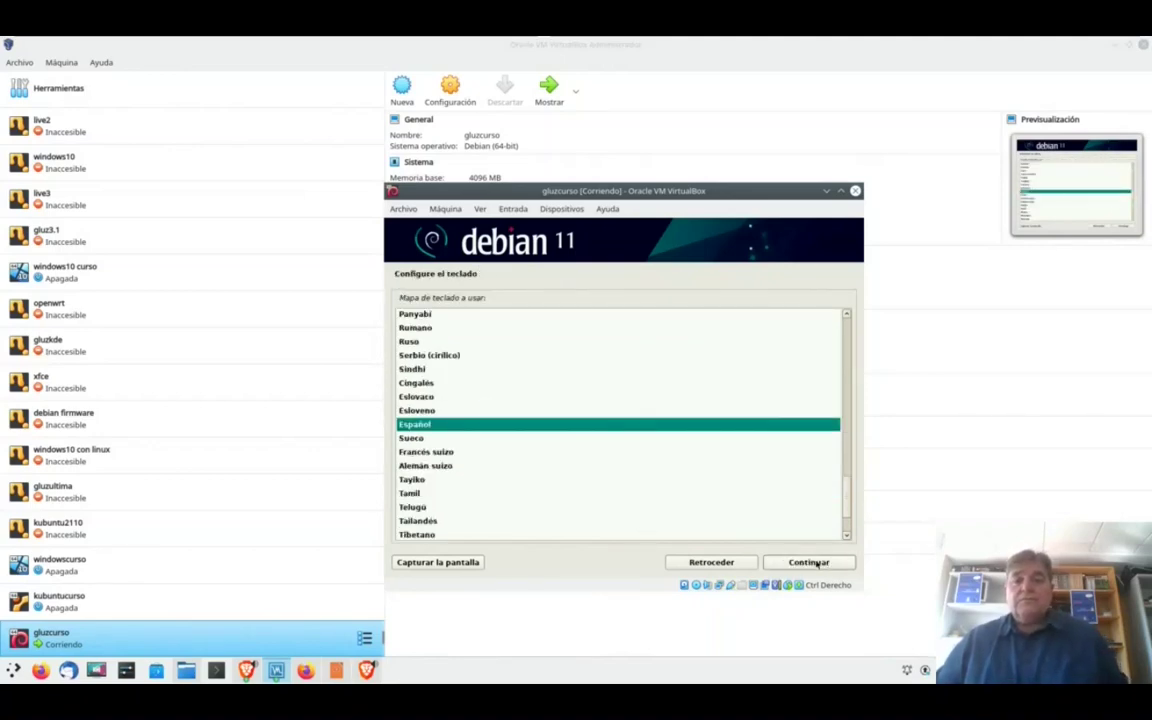
pyautogui.click(815, 564)
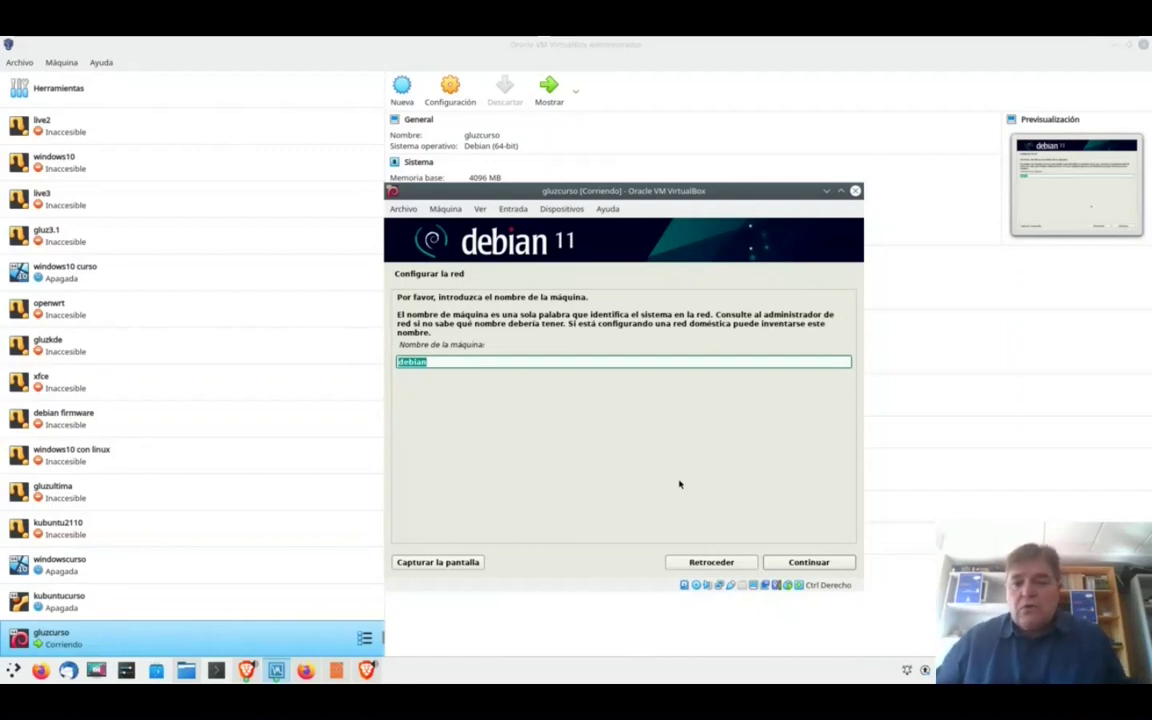
# Step: Set the machine's hostname to gluz and leave the domain name empty
pyautogui.write('gluz')
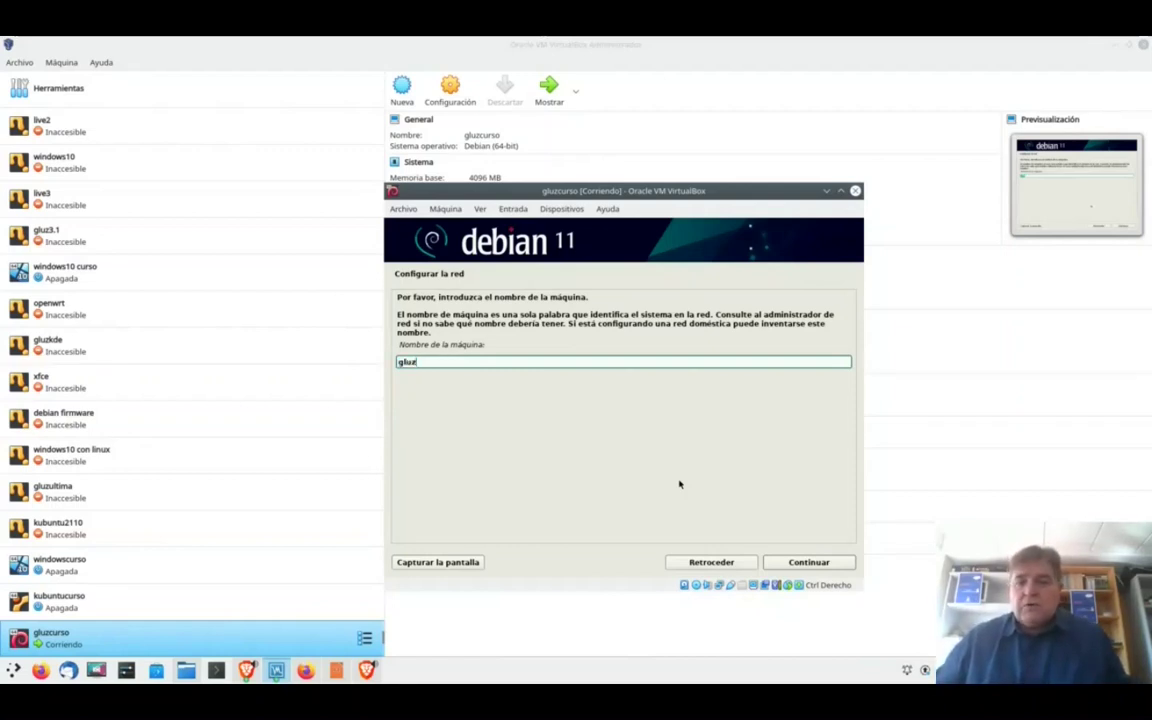
pyautogui.click(831, 563)
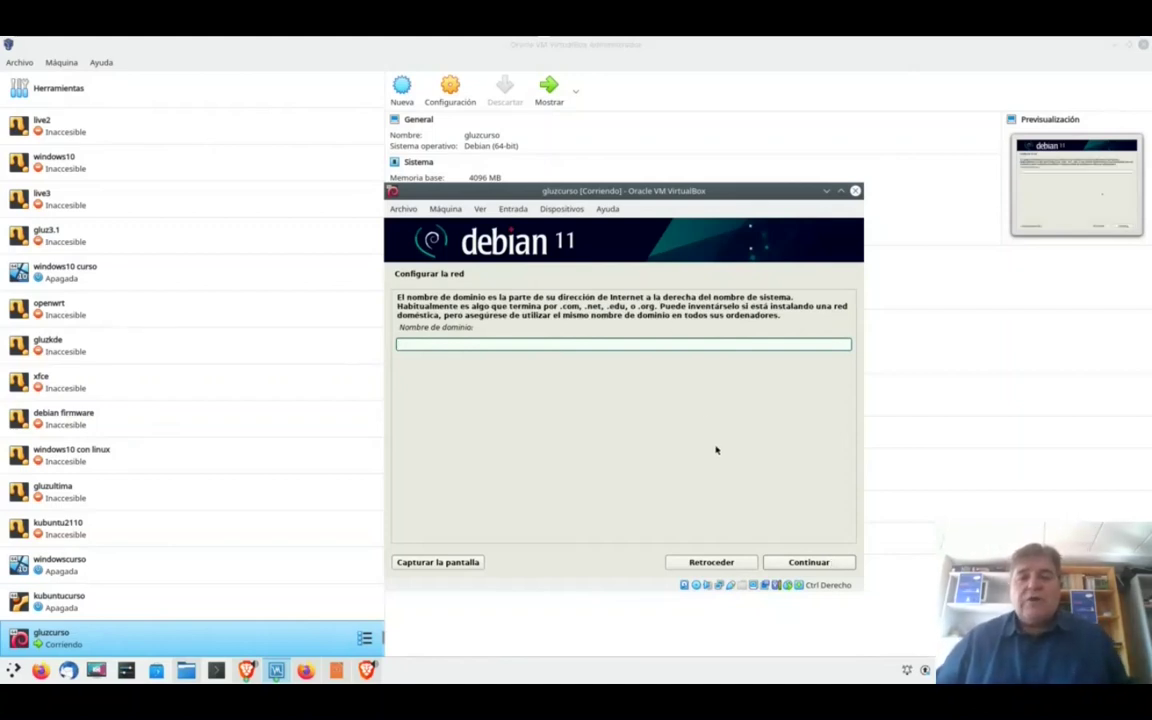
pyautogui.click(801, 563)
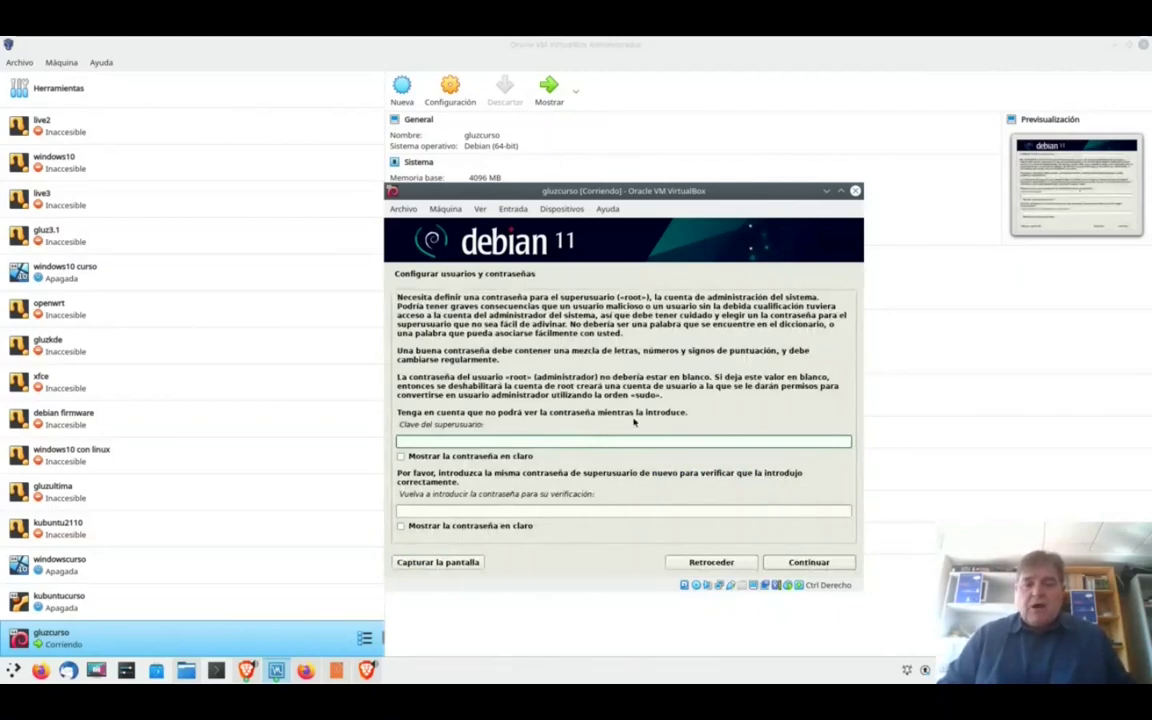
# Step: Enter the root password and repeat it for verification
pyautogui.press('Tab')
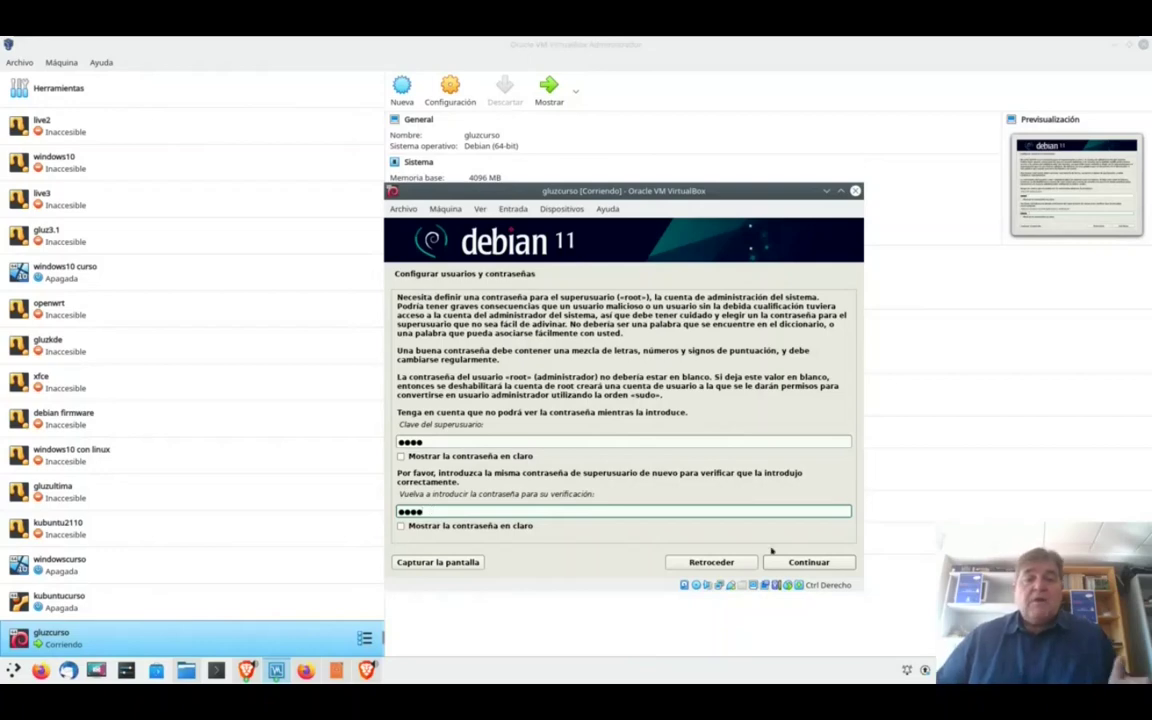
pyautogui.click(807, 562)
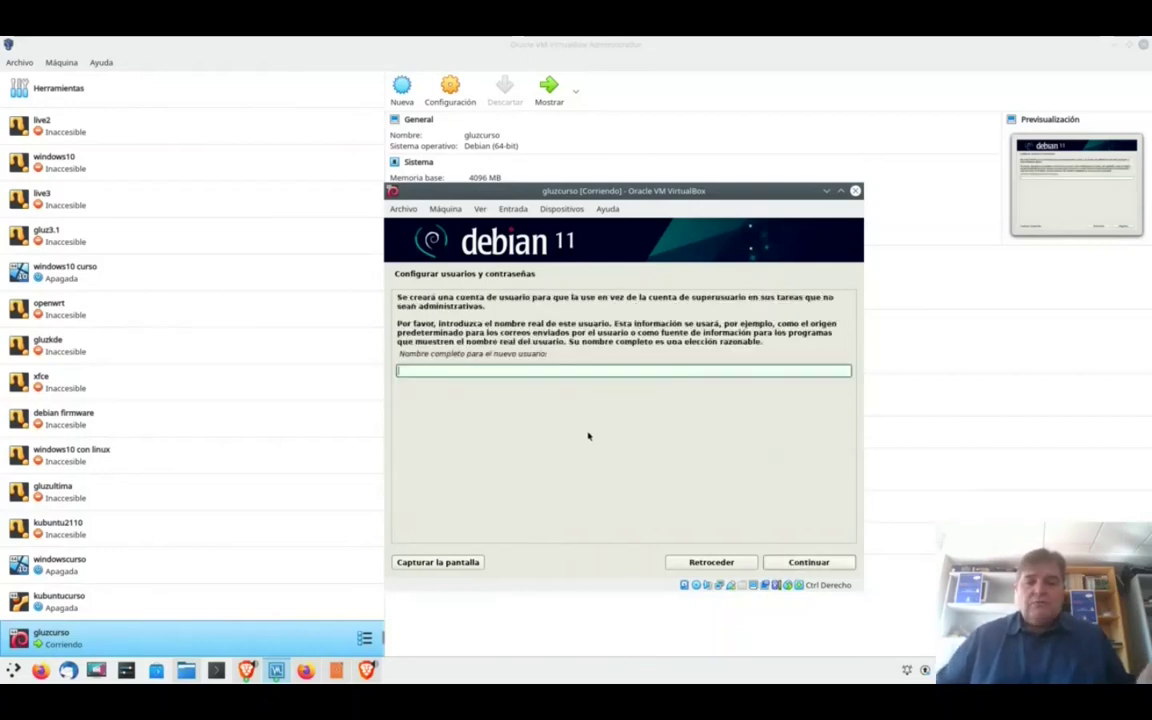
# Step: Enter the new user's full name, keep the suggested user name, and set a confirmed password
pyautogui.write('gluz')
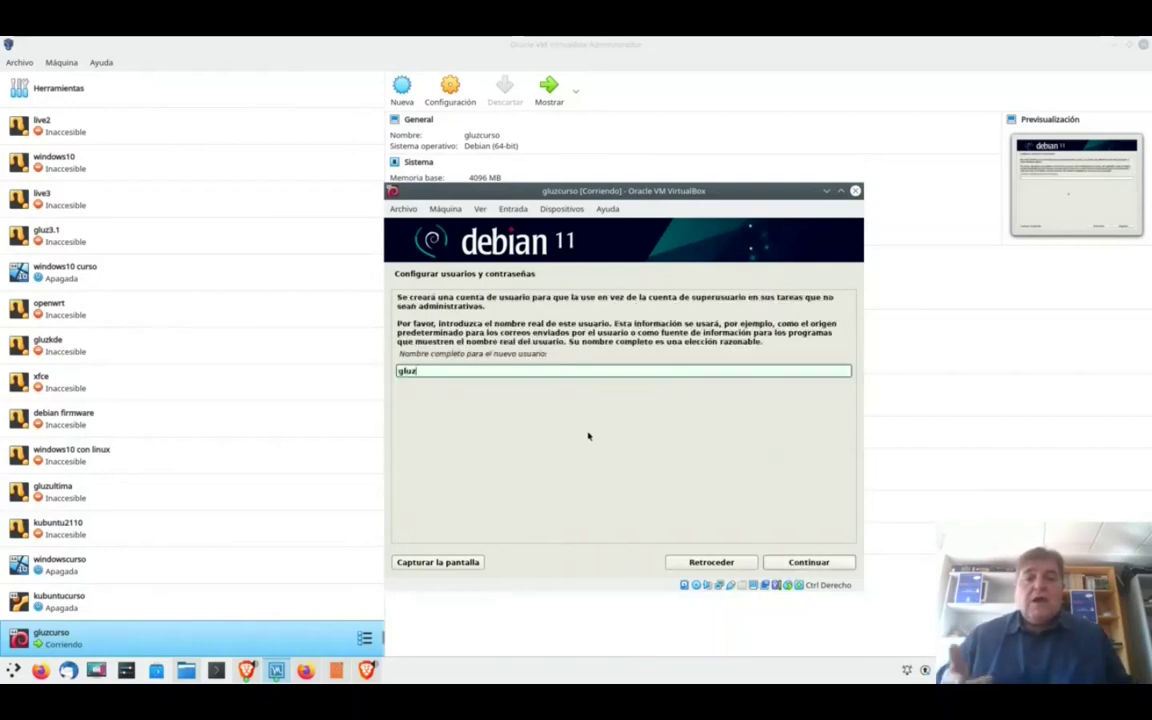
pyautogui.press('Return')
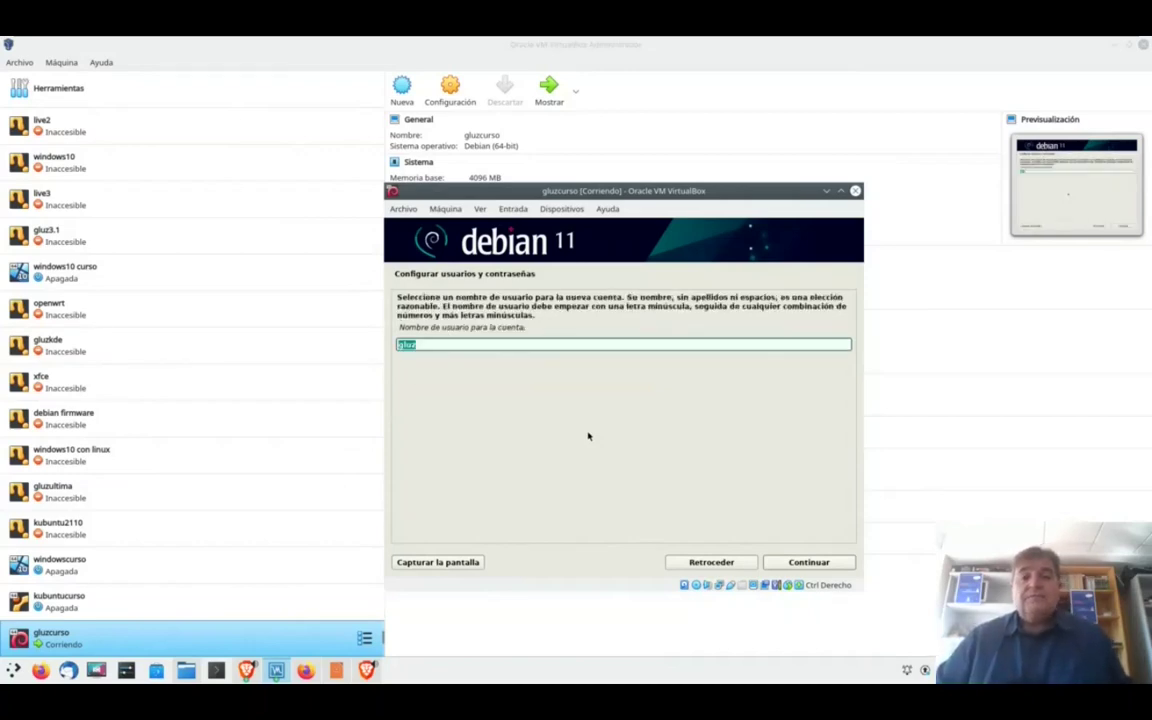
pyautogui.press('Return')
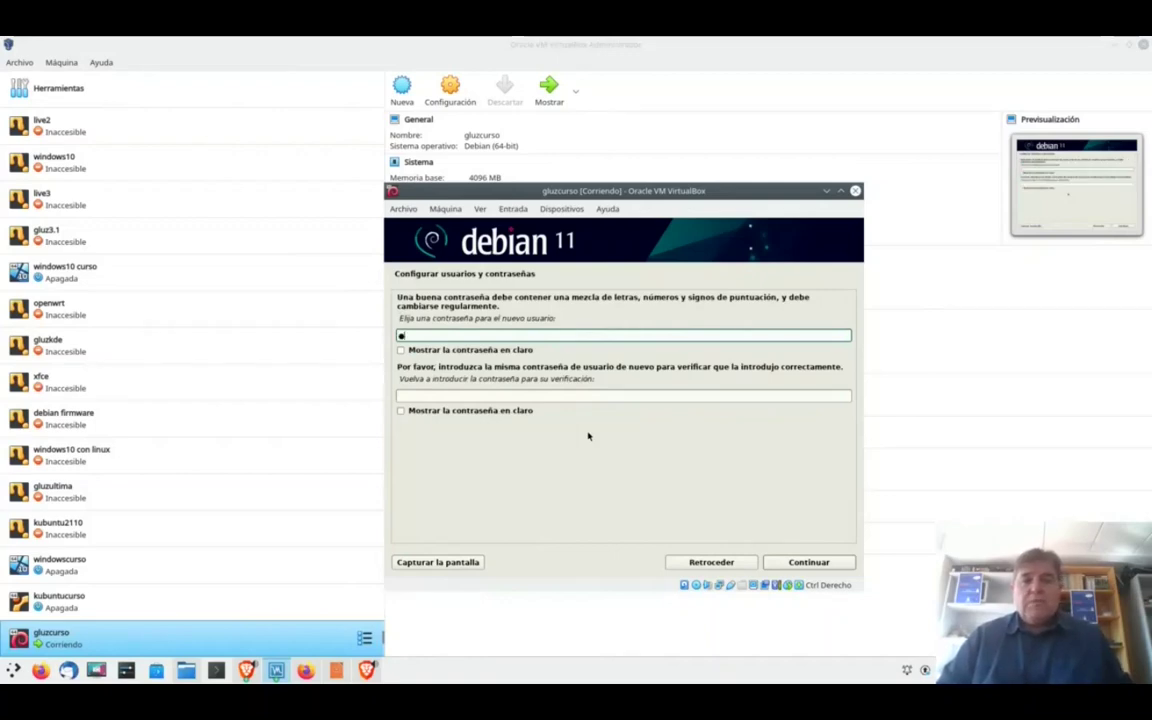
pyautogui.press('Tab')
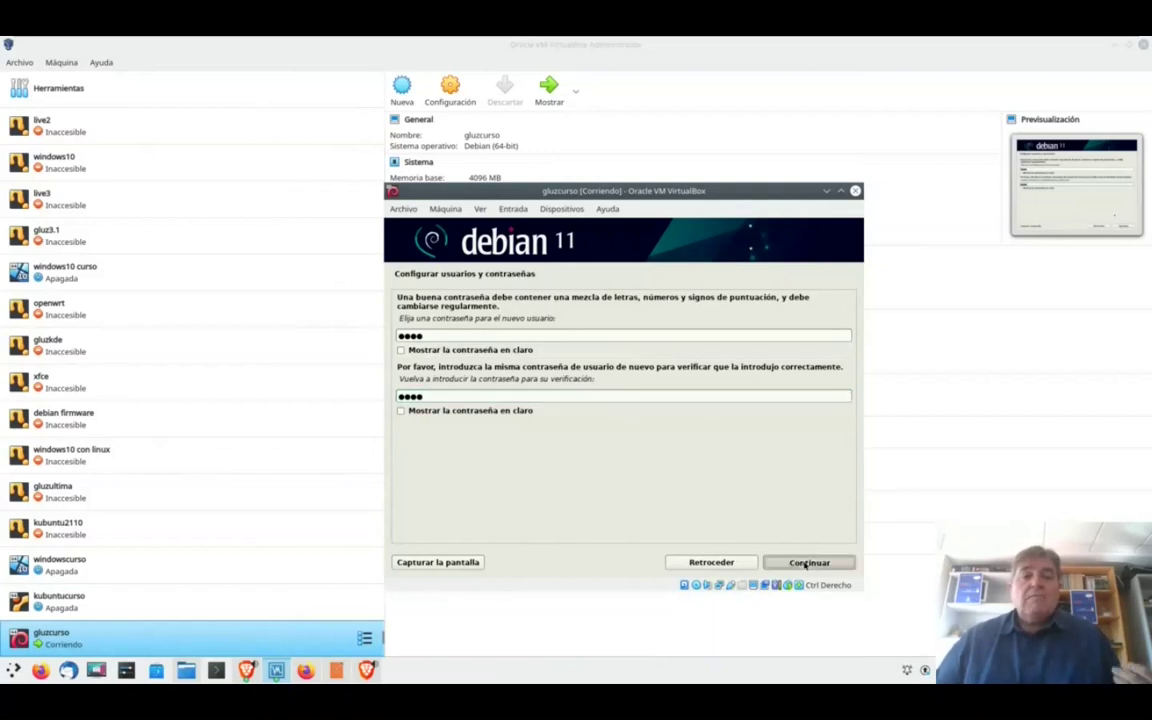
pyautogui.press('Return')
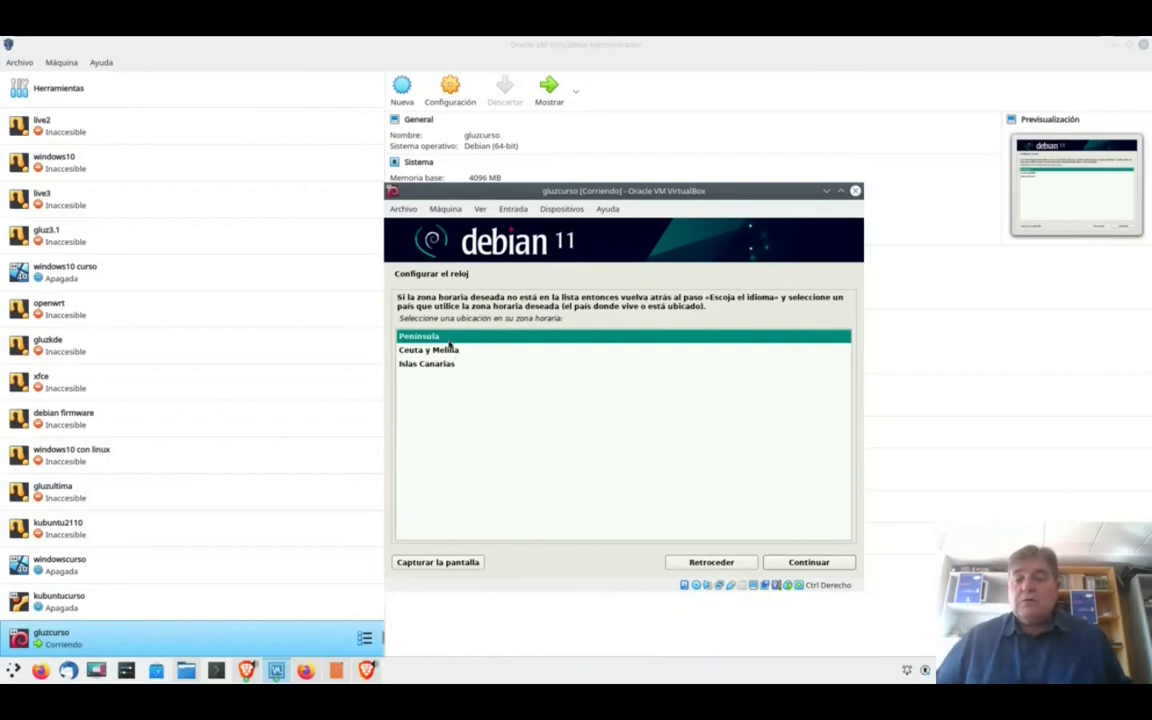
# Step: Choose the Península time zone and guided whole-disk partitioning of sda with all files in one partition
pyautogui.click(805, 564)
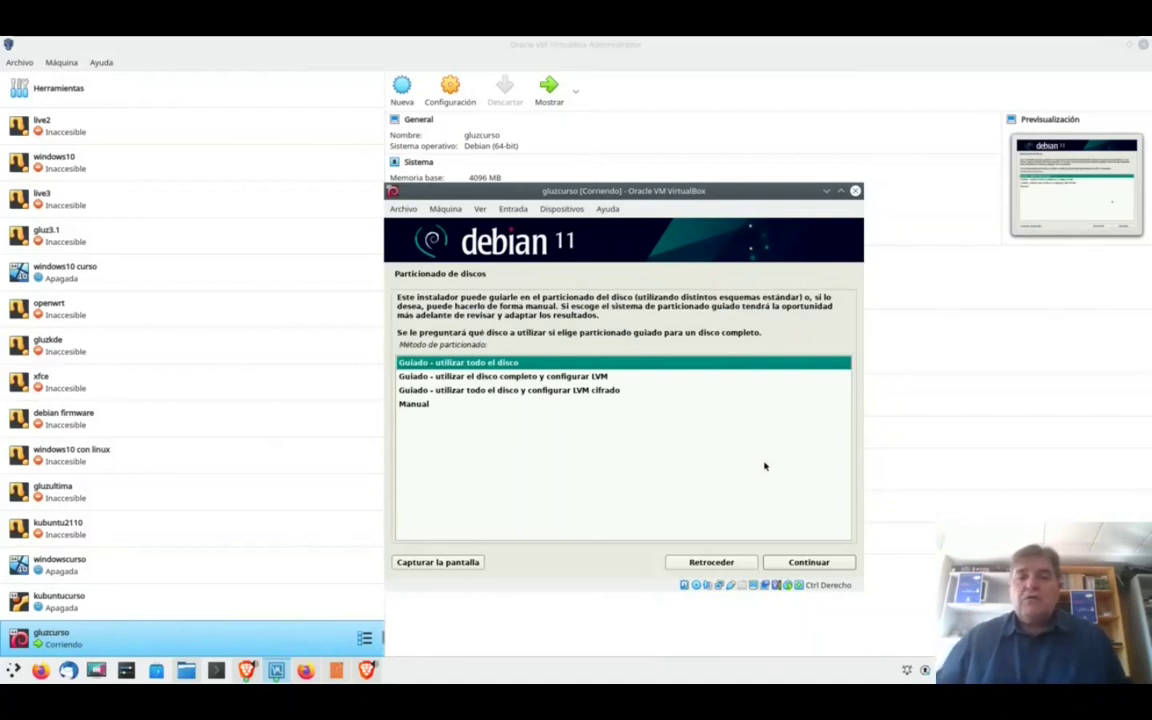
pyautogui.click(810, 560)
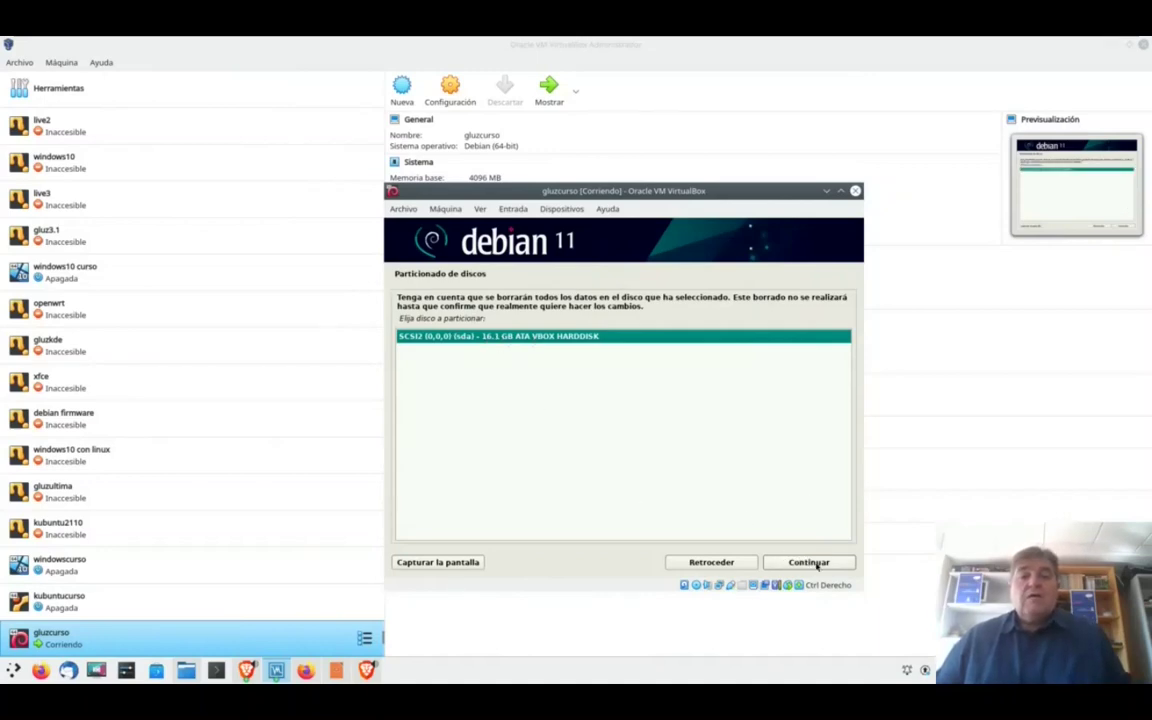
pyautogui.click(808, 562)
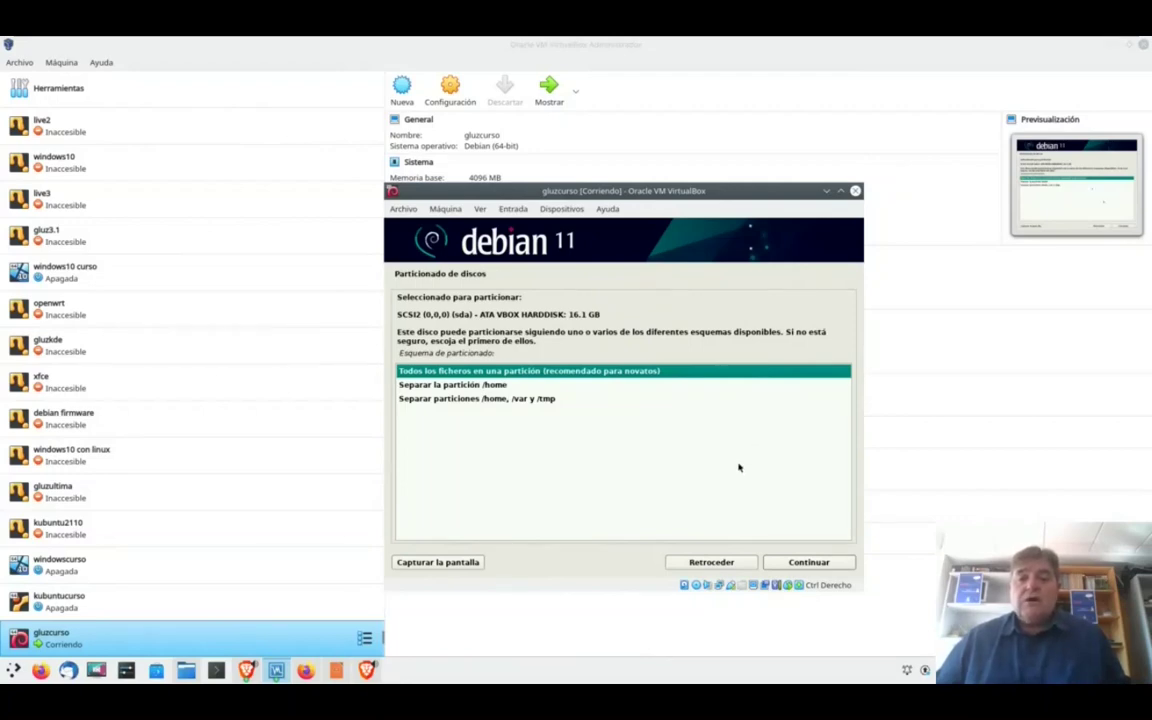
pyautogui.click(810, 561)
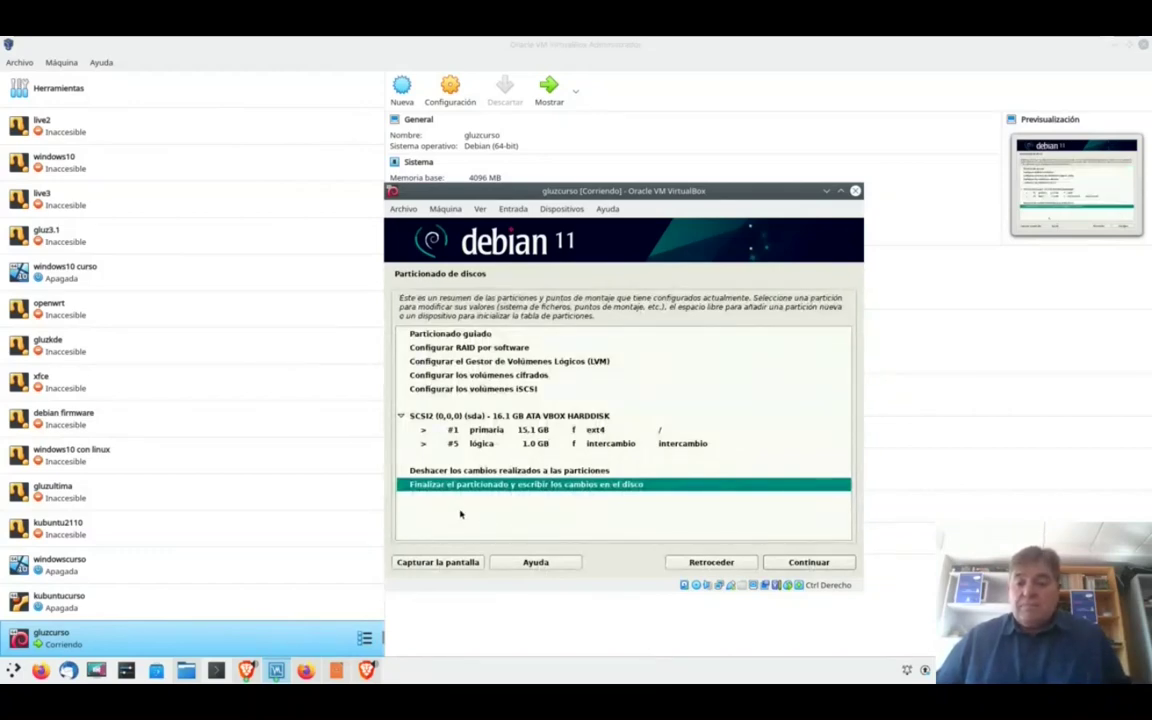
# Step: Finish partitioning, write the changes to disk, and bring the BigBlueButton meeting forward
pyautogui.click(812, 562)
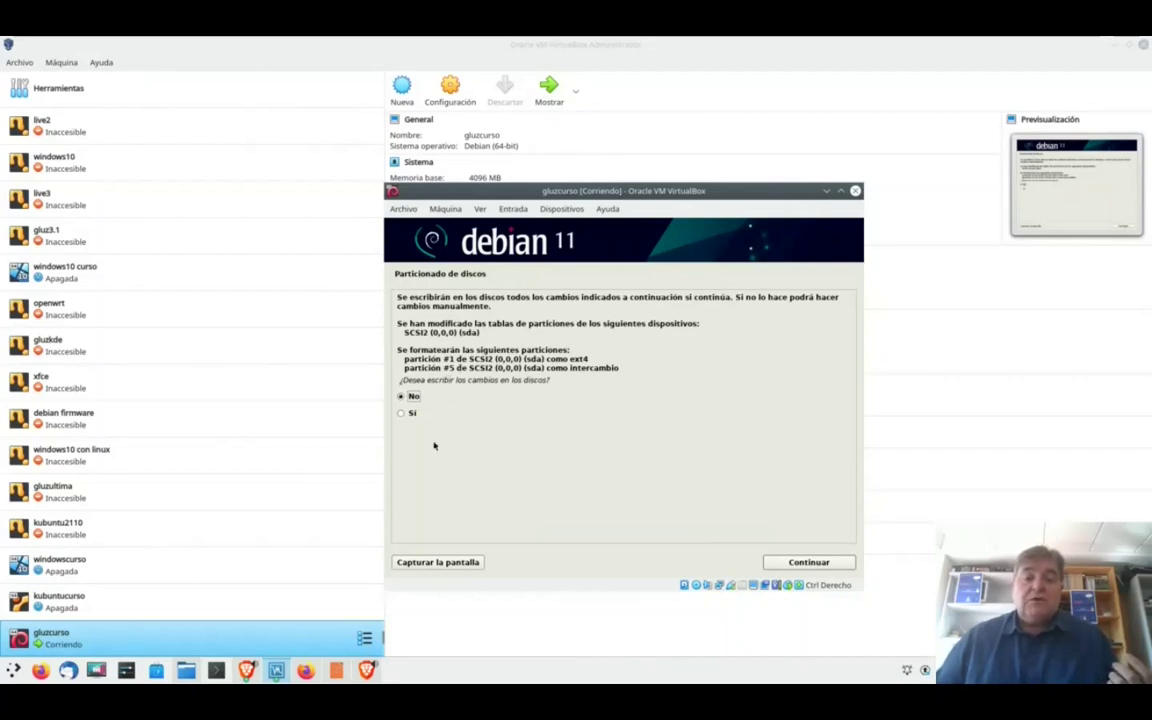
pyautogui.click(401, 413)
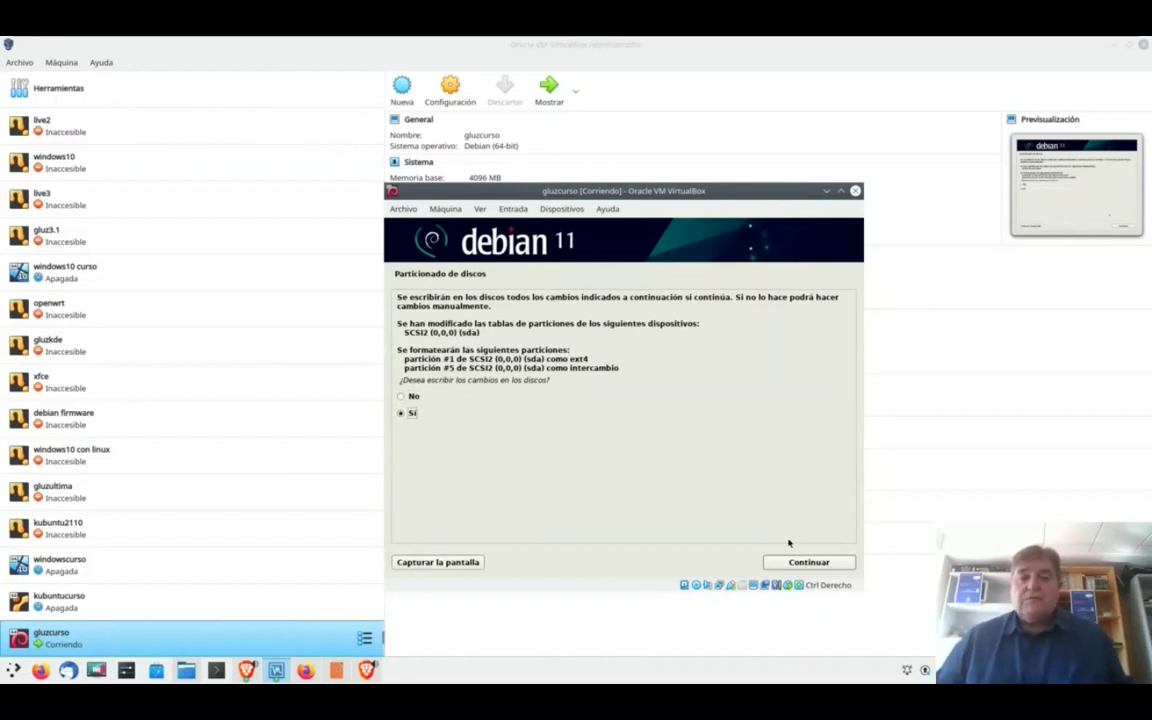
pyautogui.click(808, 562)
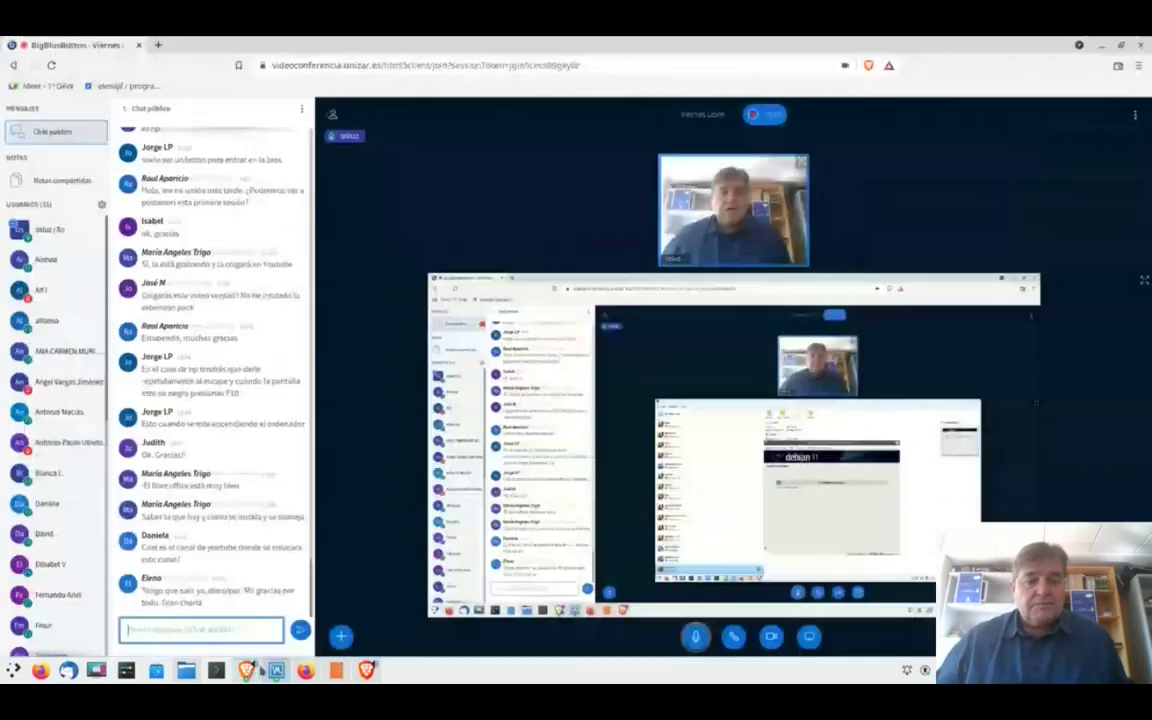
pyautogui.click(248, 670)
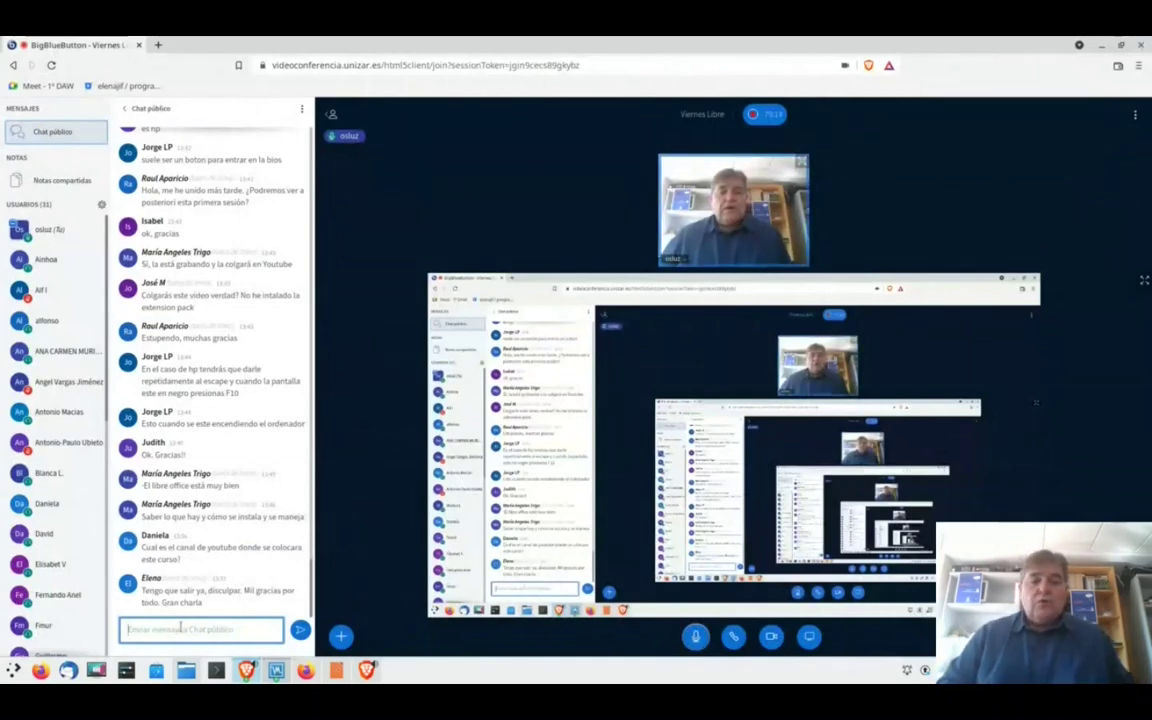
# Step: Clear the unsent chat text and move Firefox to the end of the taskbar
pyautogui.write('osl')
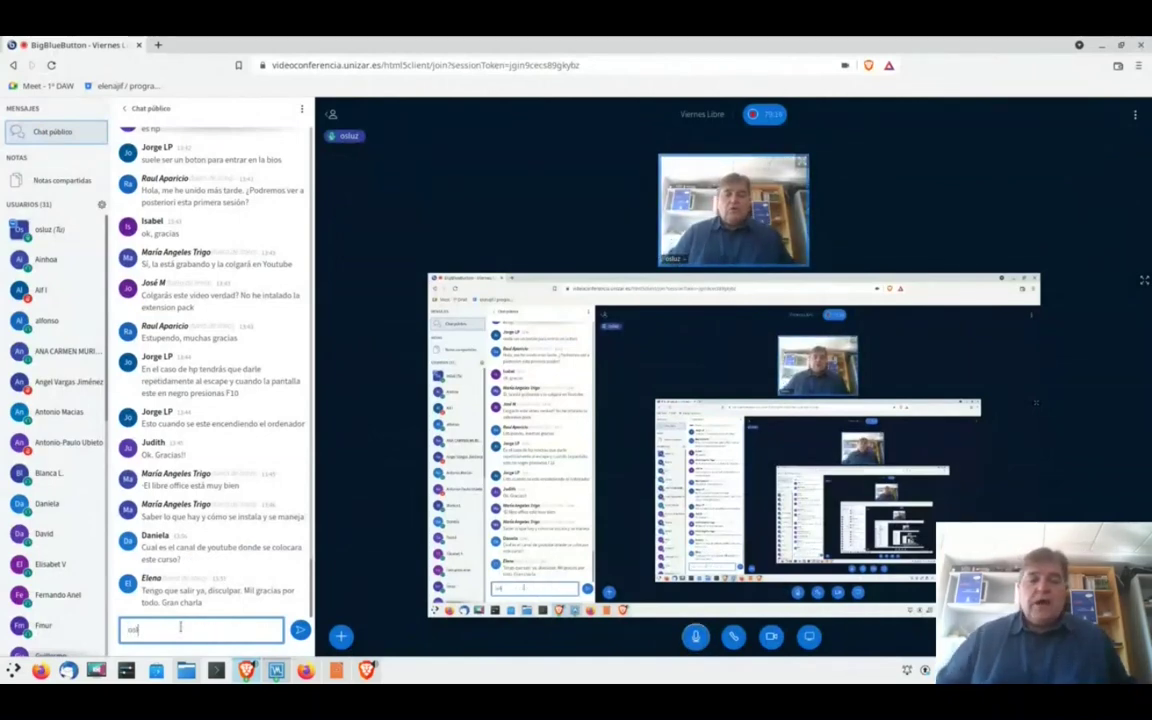
pyautogui.press('BackSpace')
pyautogui.press('BackSpace')
pyautogui.press('BackSpace')
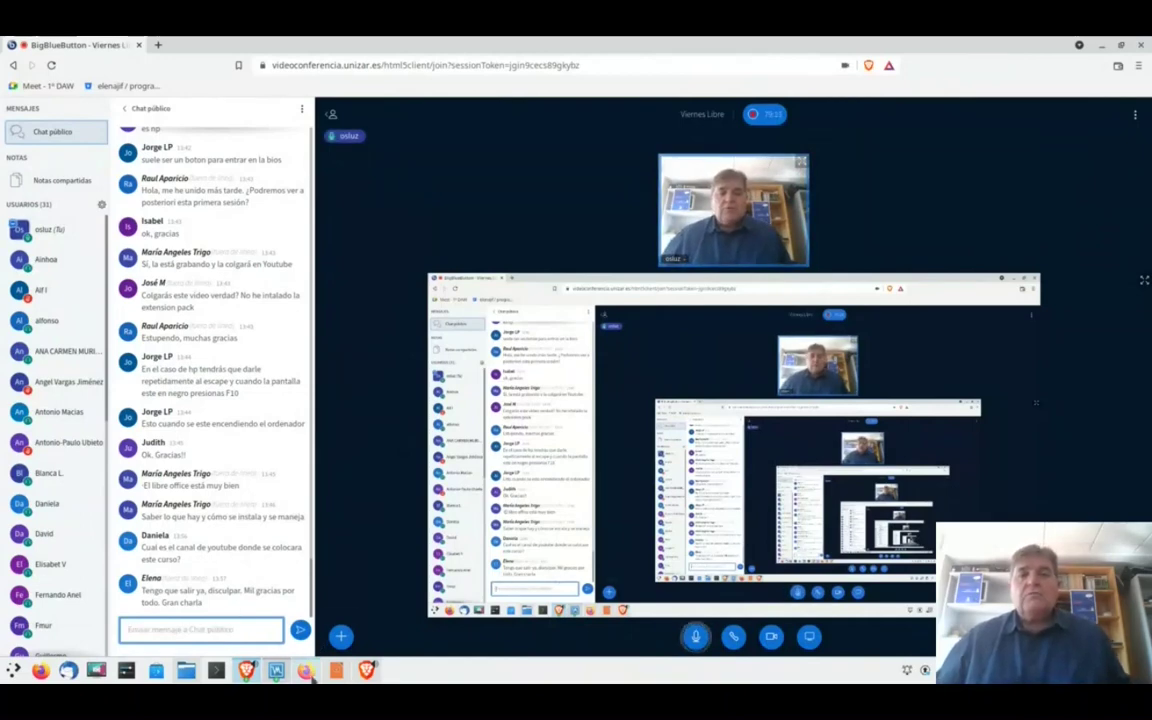
pyautogui.moveTo(306, 678)
pyautogui.moveTo(306, 678); pyautogui.dragTo(366, 672)
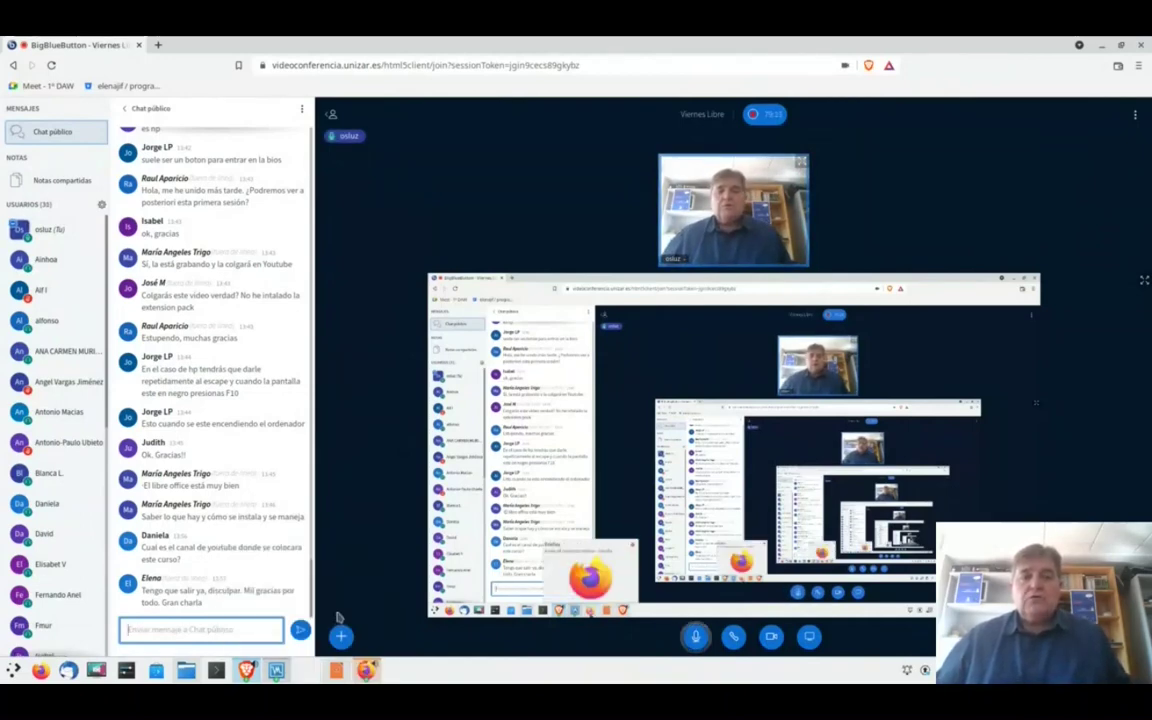
# Step: Open YouTube in Firefox
pyautogui.click(366, 670)
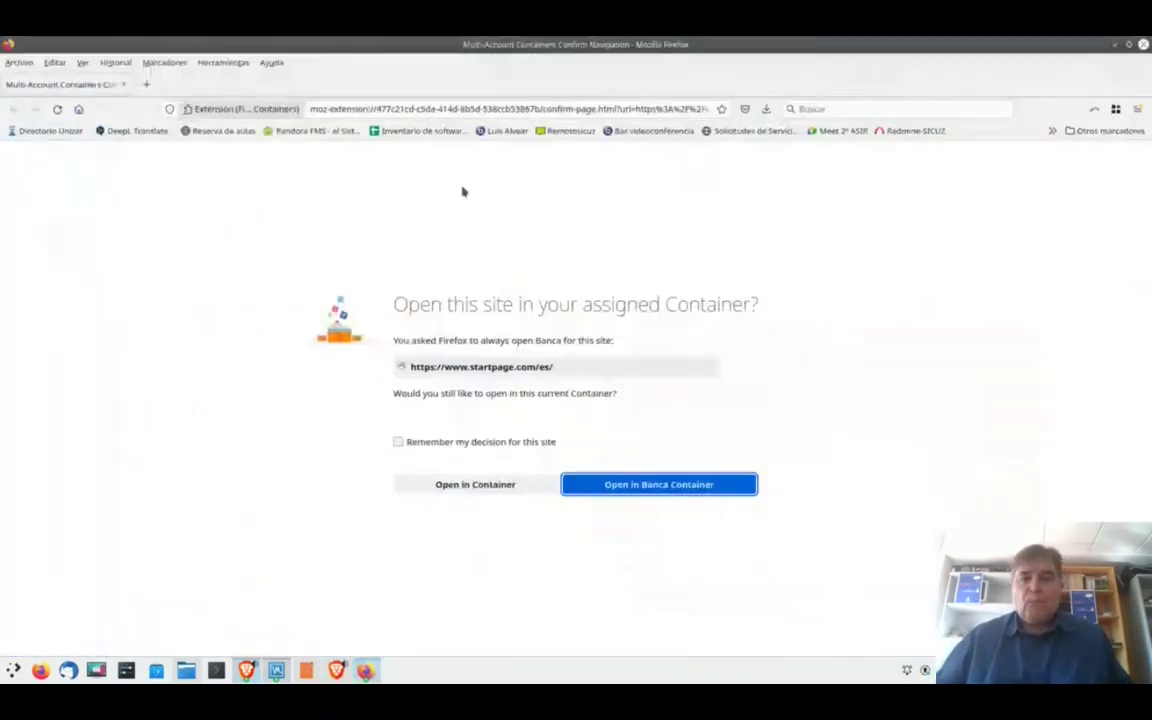
pyautogui.click(462, 108)
pyautogui.write('you')
pyautogui.press('Return')
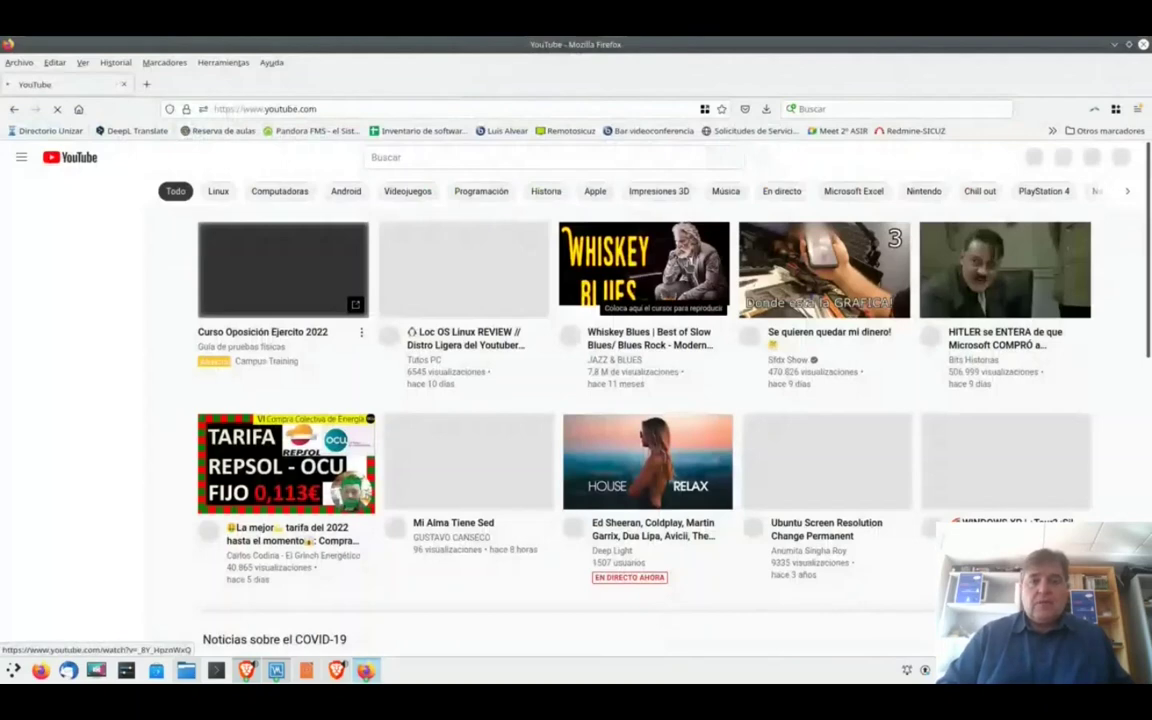
# Step: Search YouTube for osluz, open the OSLUZ channel, and copy its address back to BigBlueButton
pyautogui.click(420, 157)
pyautogui.write('solz')
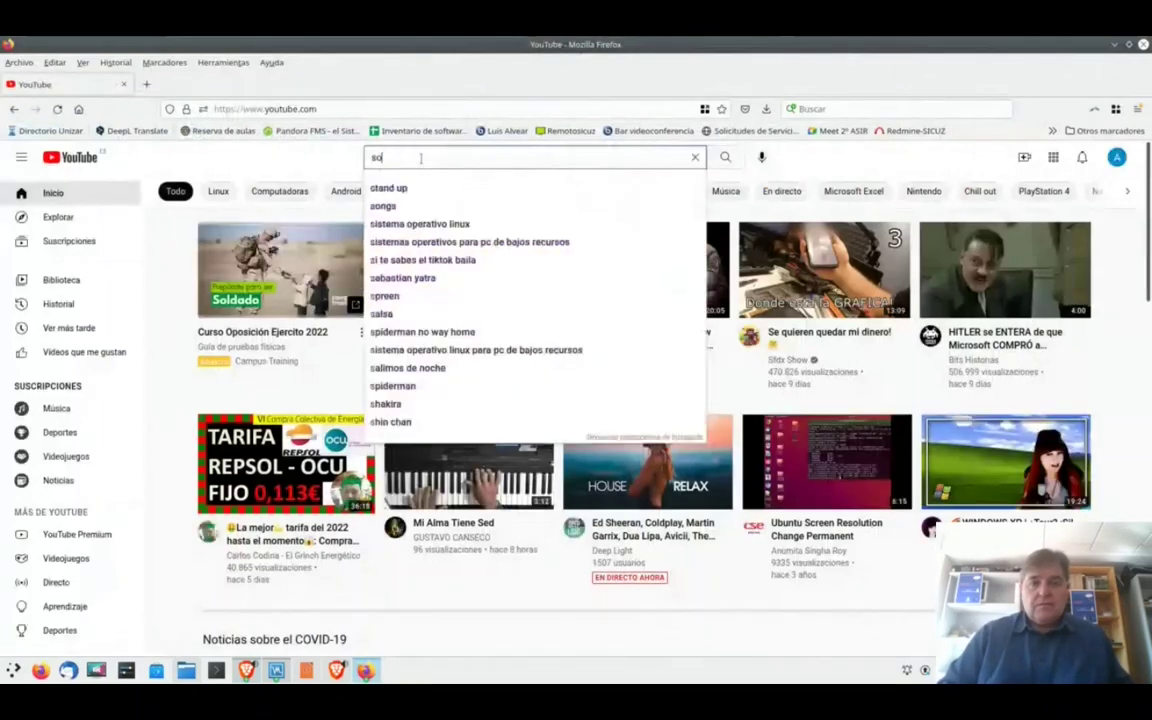
pyautogui.press('BackSpace')
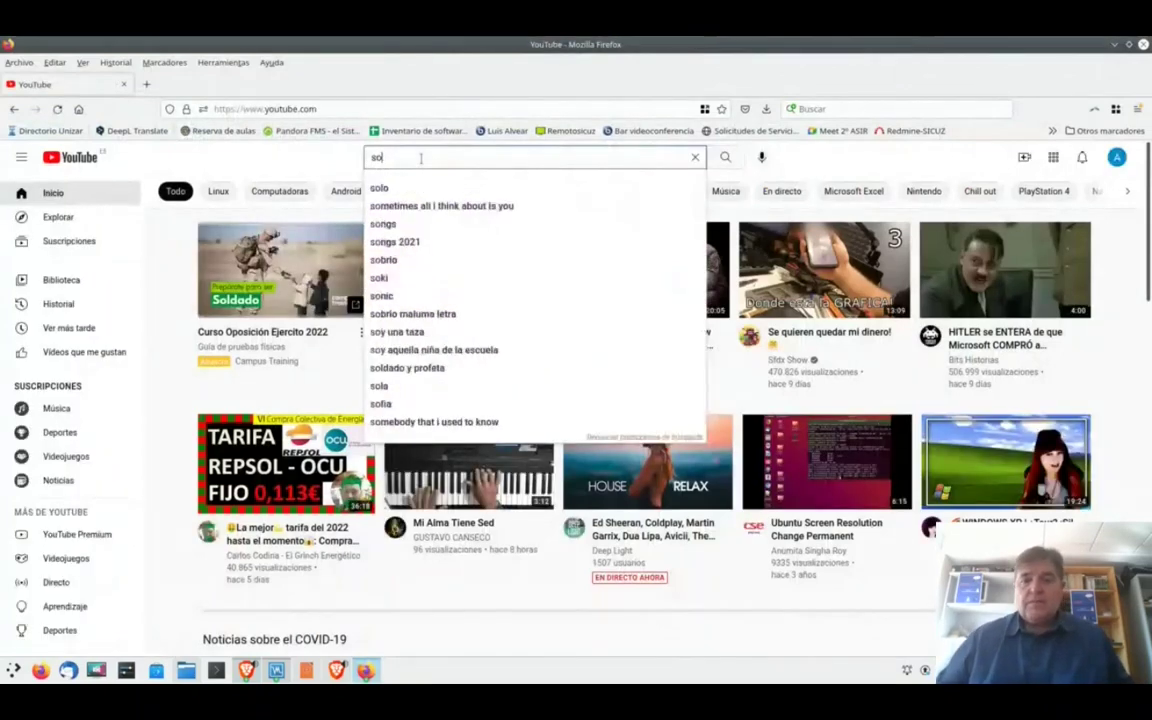
pyautogui.press('BackSpace')
pyautogui.press('BackSpace')
pyautogui.press('BackSpace')
pyautogui.write('osluz')
pyautogui.press('Return')
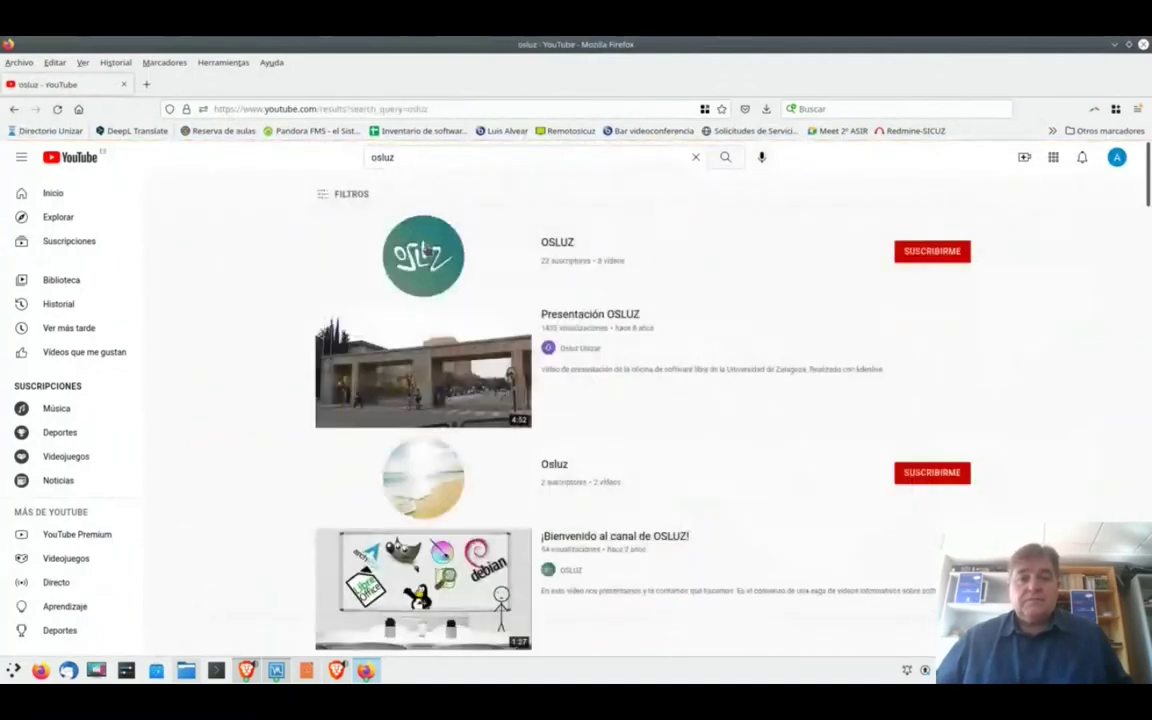
pyautogui.click(423, 249)
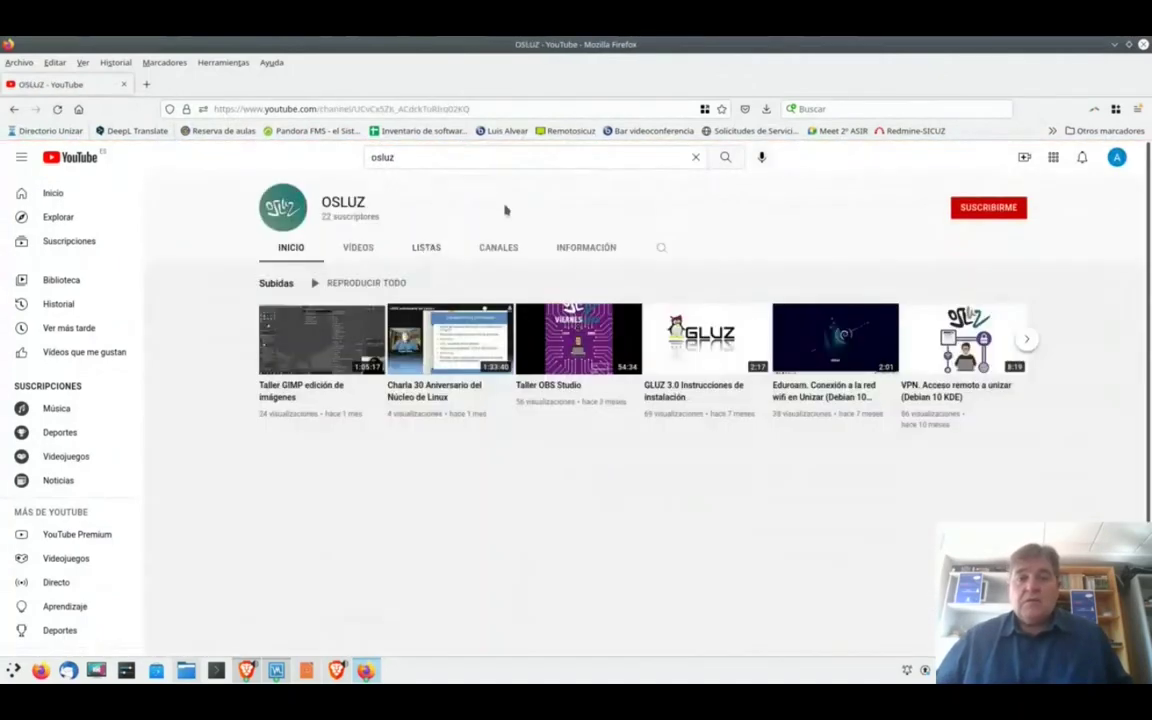
pyautogui.click(501, 109)
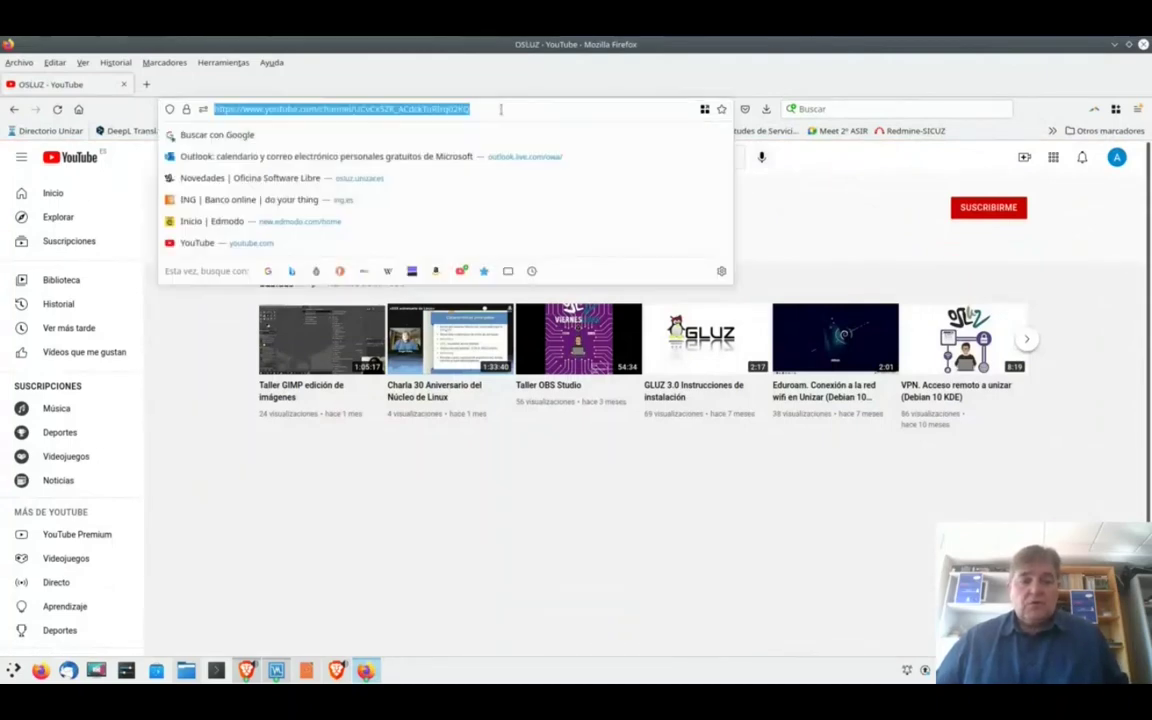
pyautogui.hotkey('alt', 'Tab')
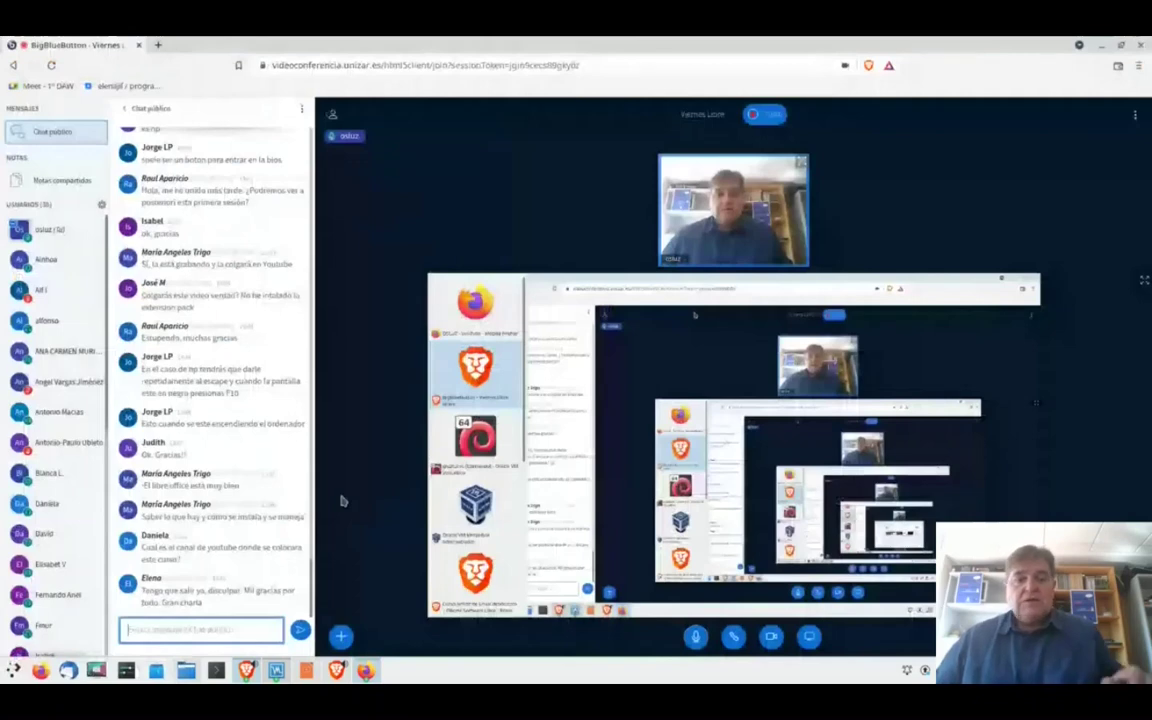
# Step: Post the OSLUZ channel link in the public chat, then minimize the meeting and Firefox windows
pyautogui.write('https://www.youtube.com/channel/UCvCs5ZK_ACdcbTuRbeq5ZKQ')
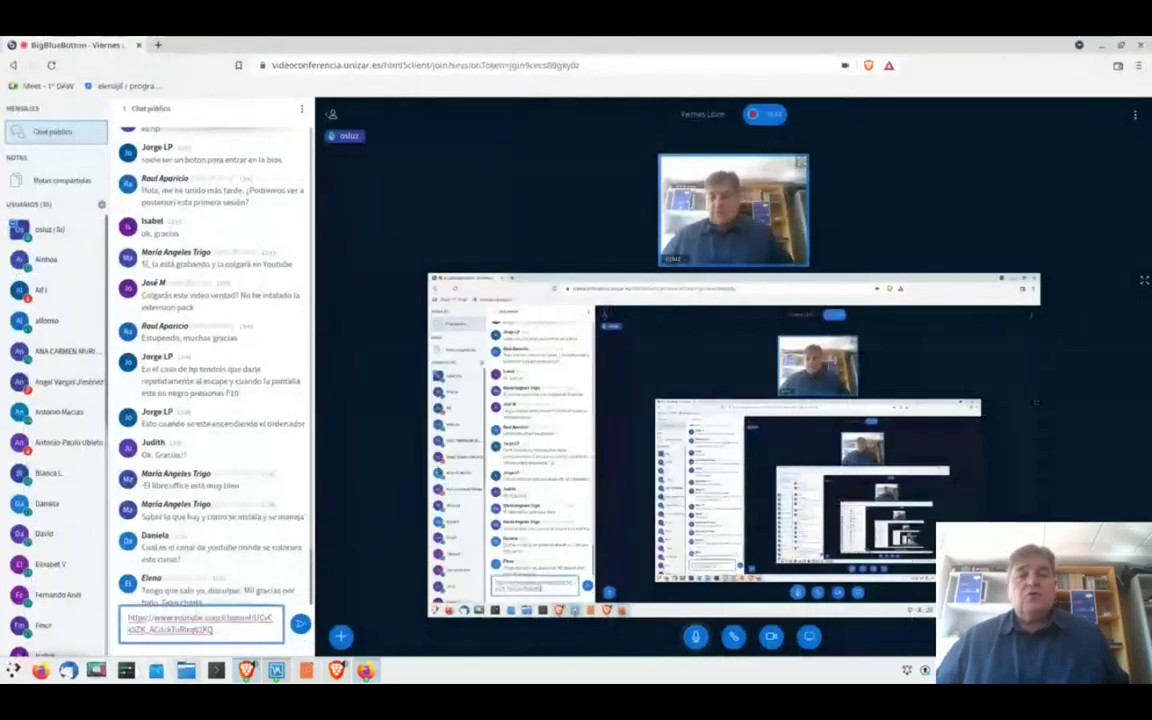
pyautogui.press('Return')
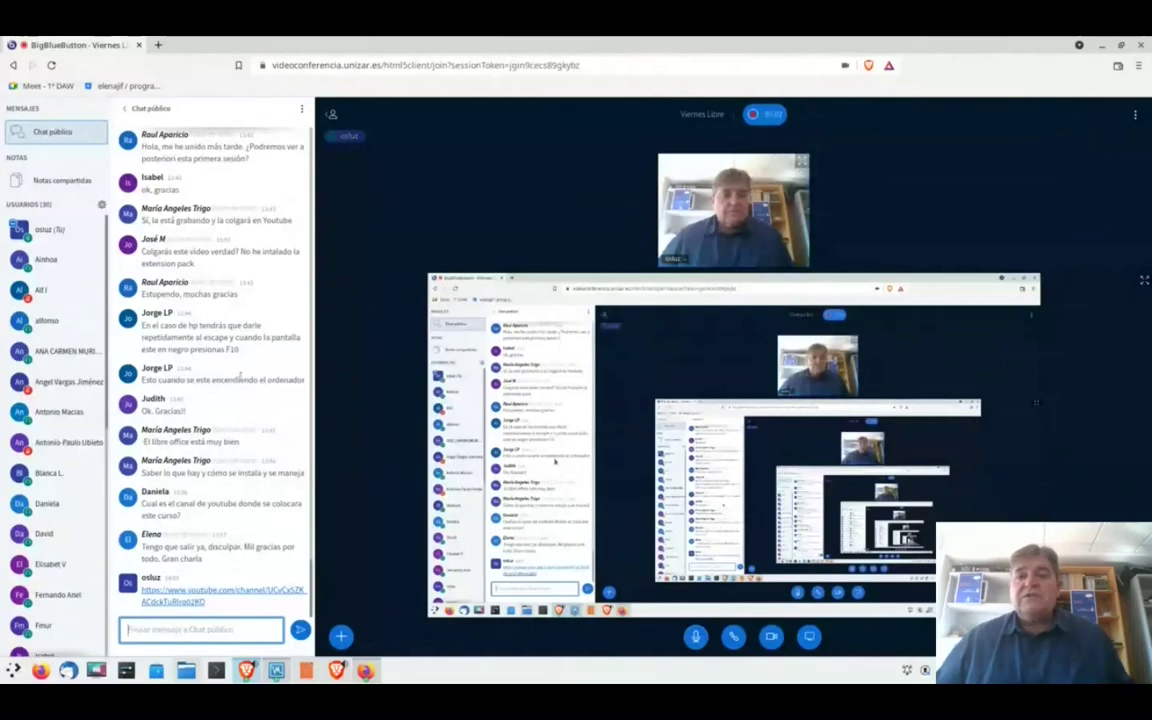
pyautogui.click(1102, 46)
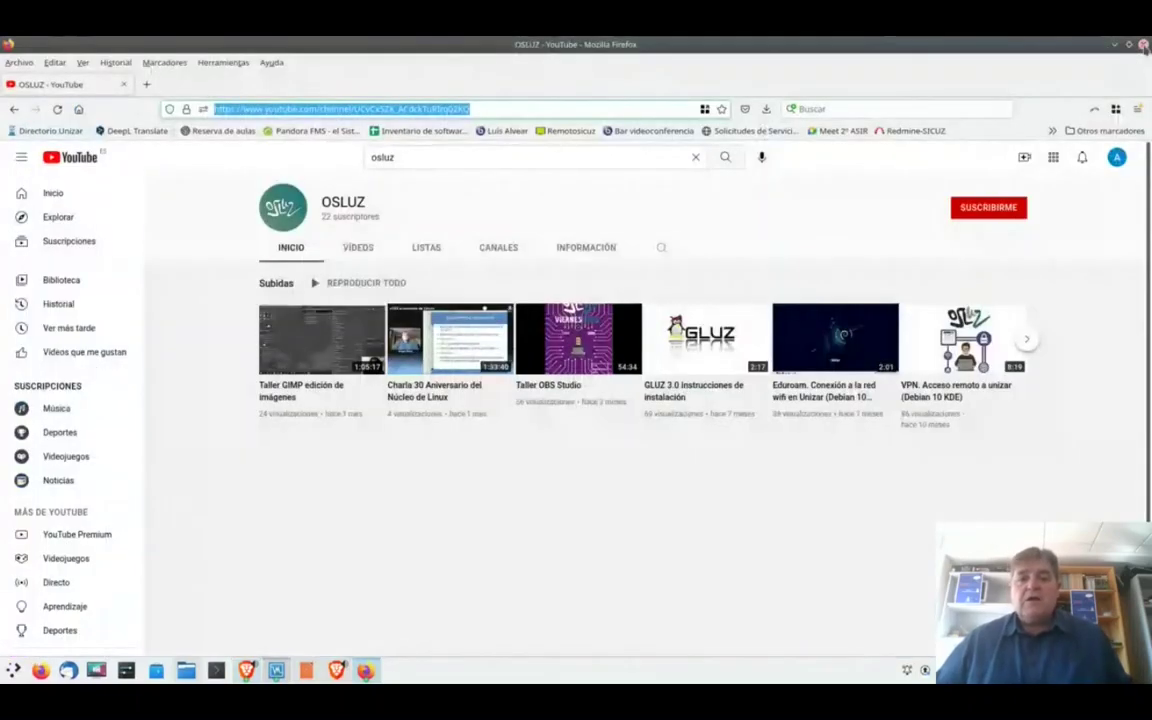
pyautogui.click(1140, 44)
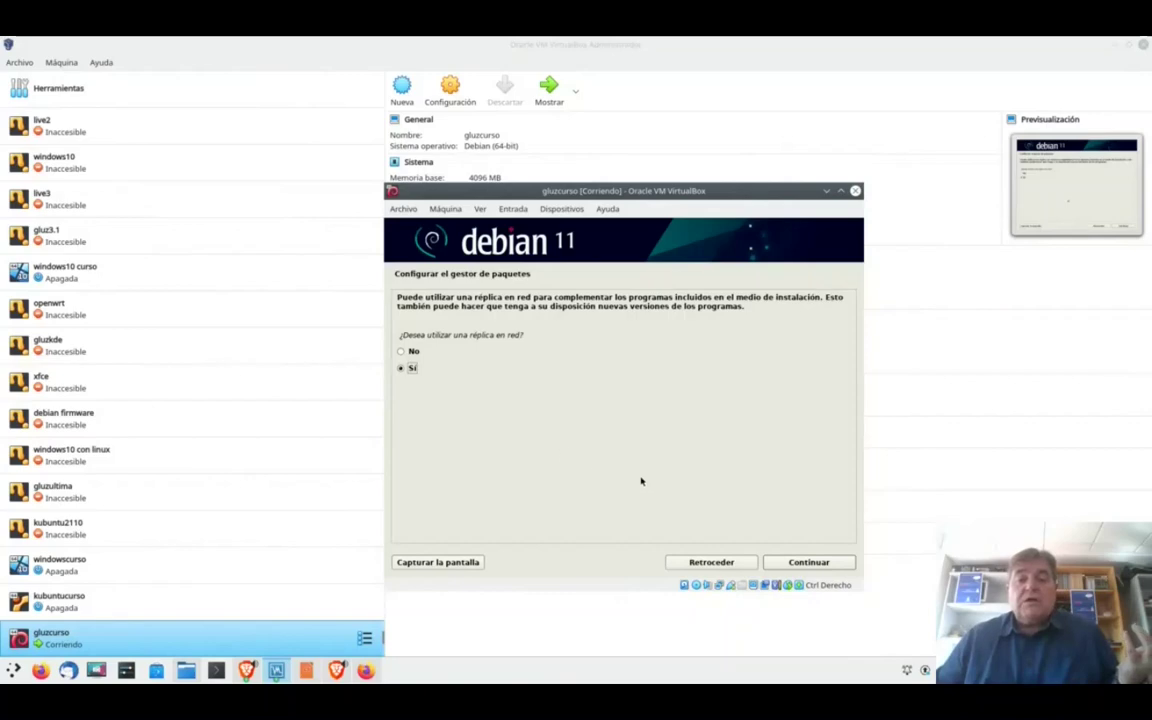
# Step: Use a network mirror in España and pick deb.debian.org as the Debian mirror
pyautogui.click(810, 561)
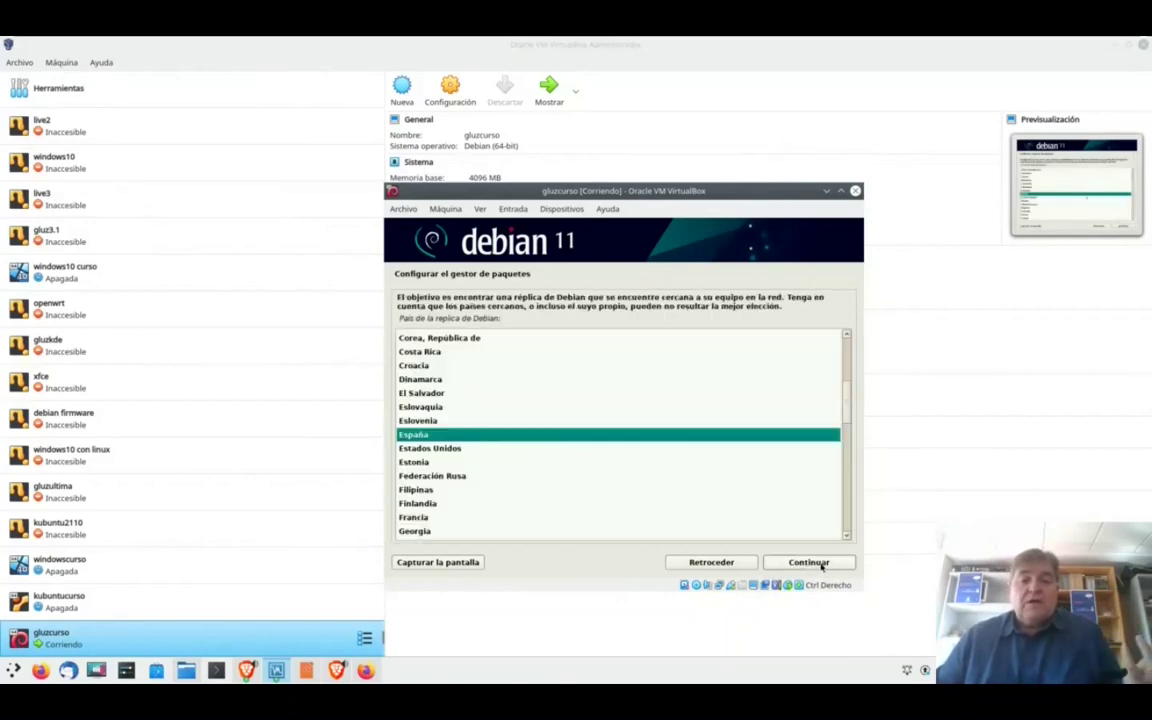
pyautogui.click(820, 564)
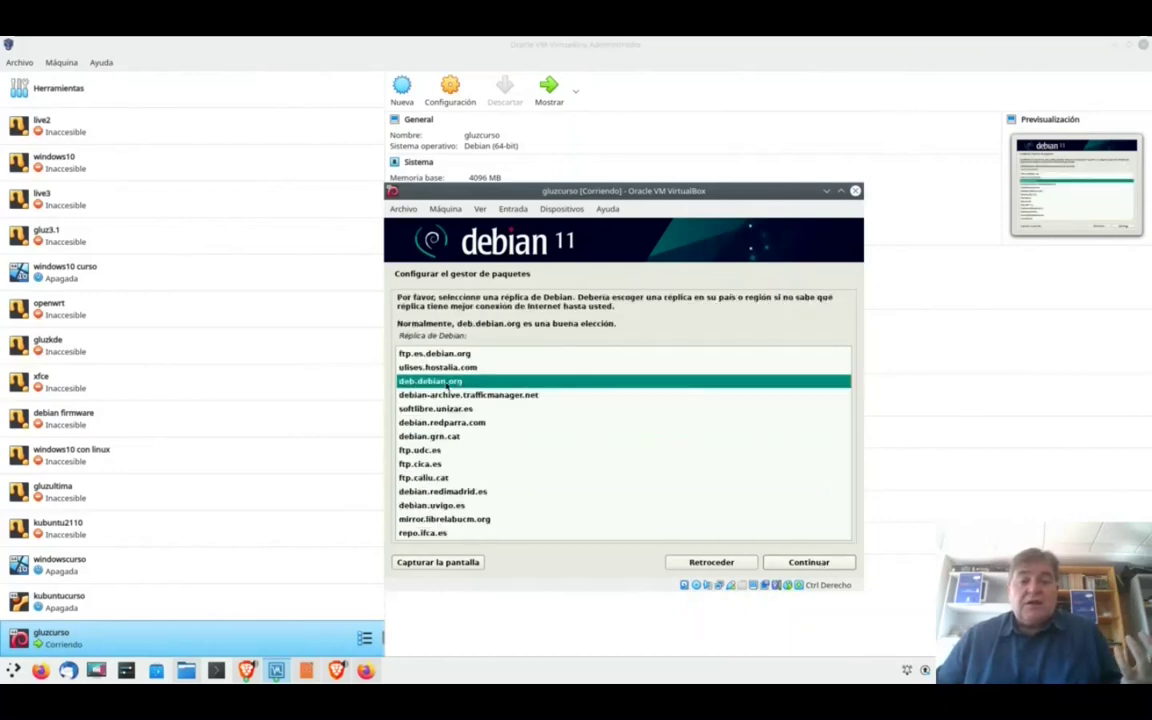
pyautogui.click(459, 410)
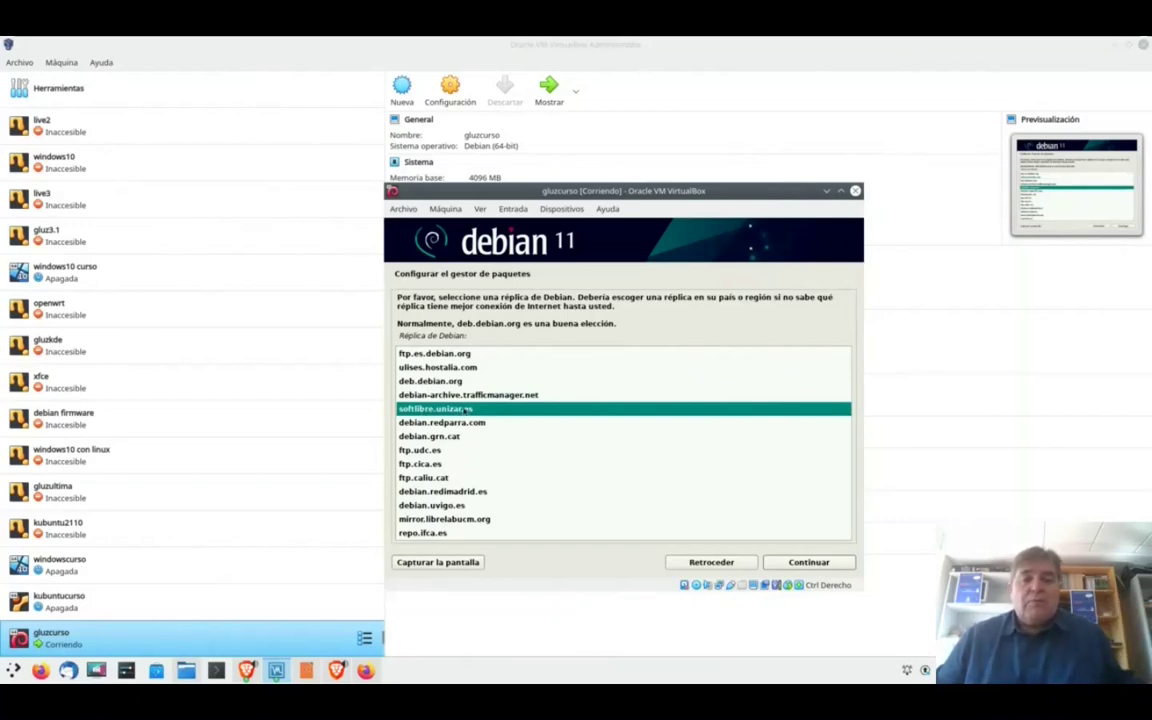
pyautogui.click(449, 381)
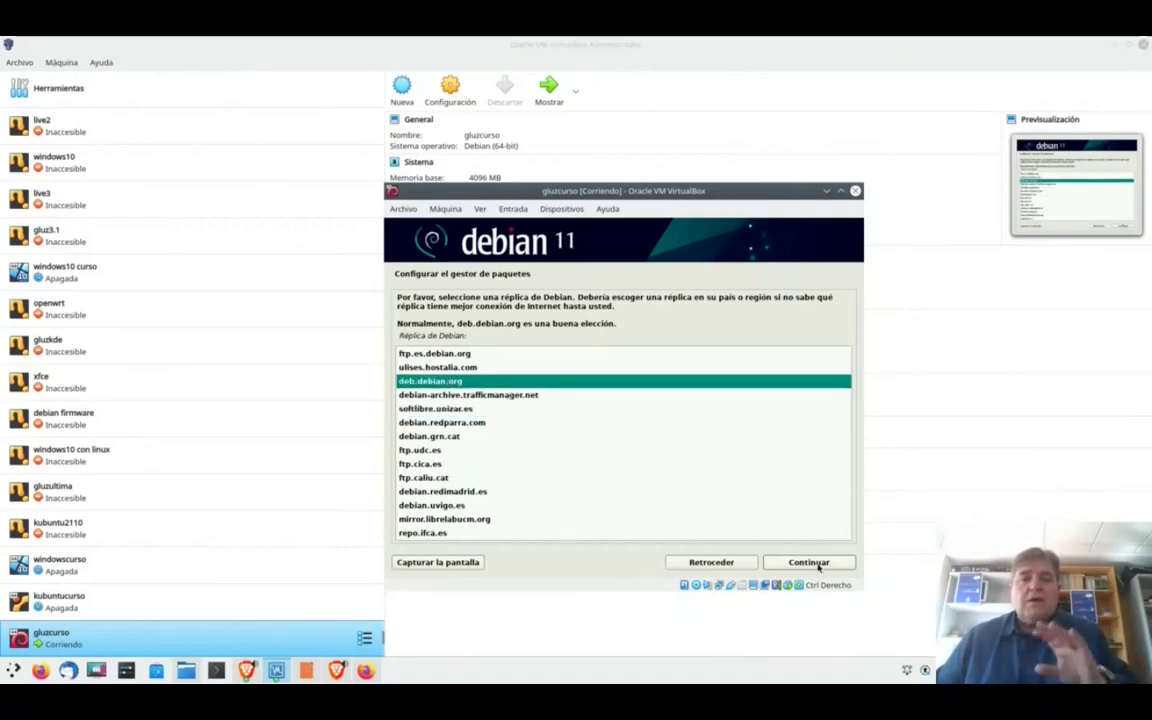
# Step: Accept the deb.debian.org mirror and continue with no HTTP proxy
pyautogui.click(809, 563)
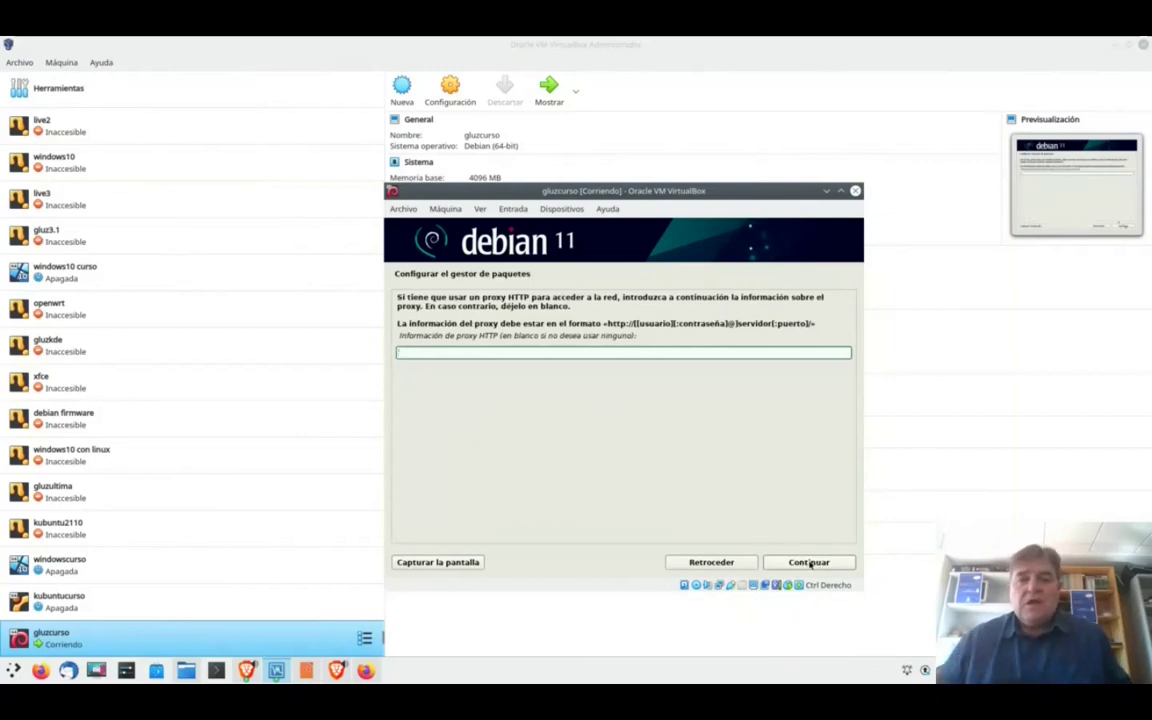
pyautogui.click(809, 562)
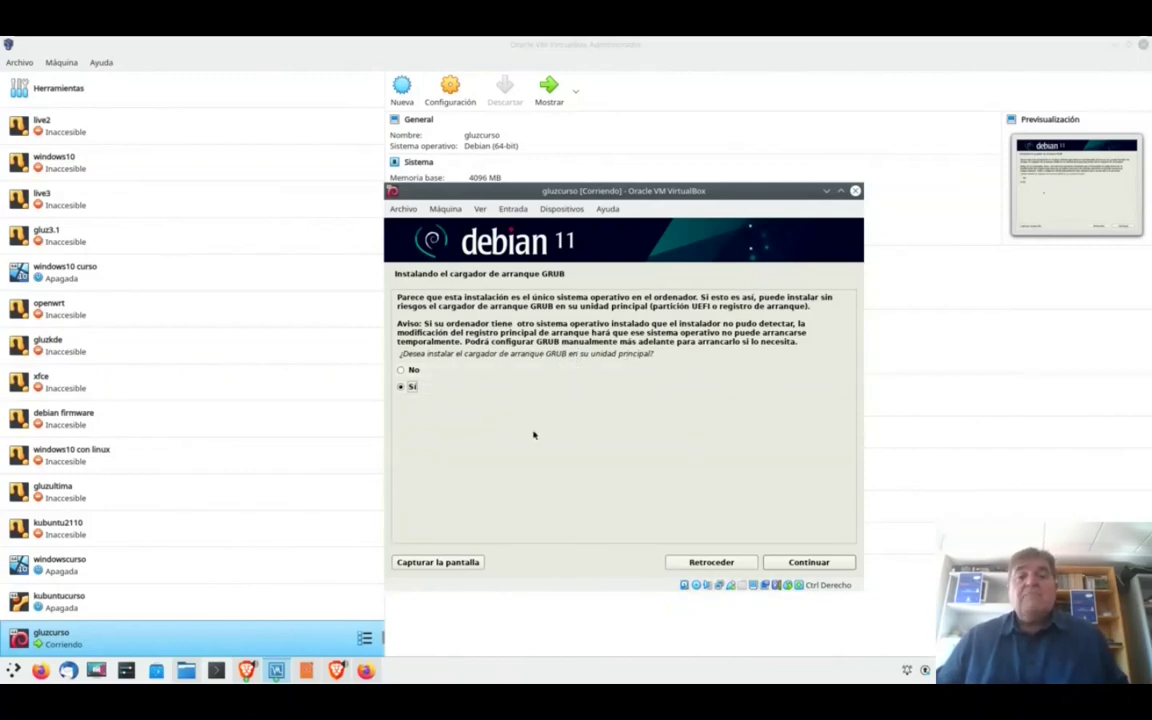
# Step: Install the GRUB boot loader on /dev/sda, then bring the BigBlueButton conference forward
pyautogui.click(815, 561)
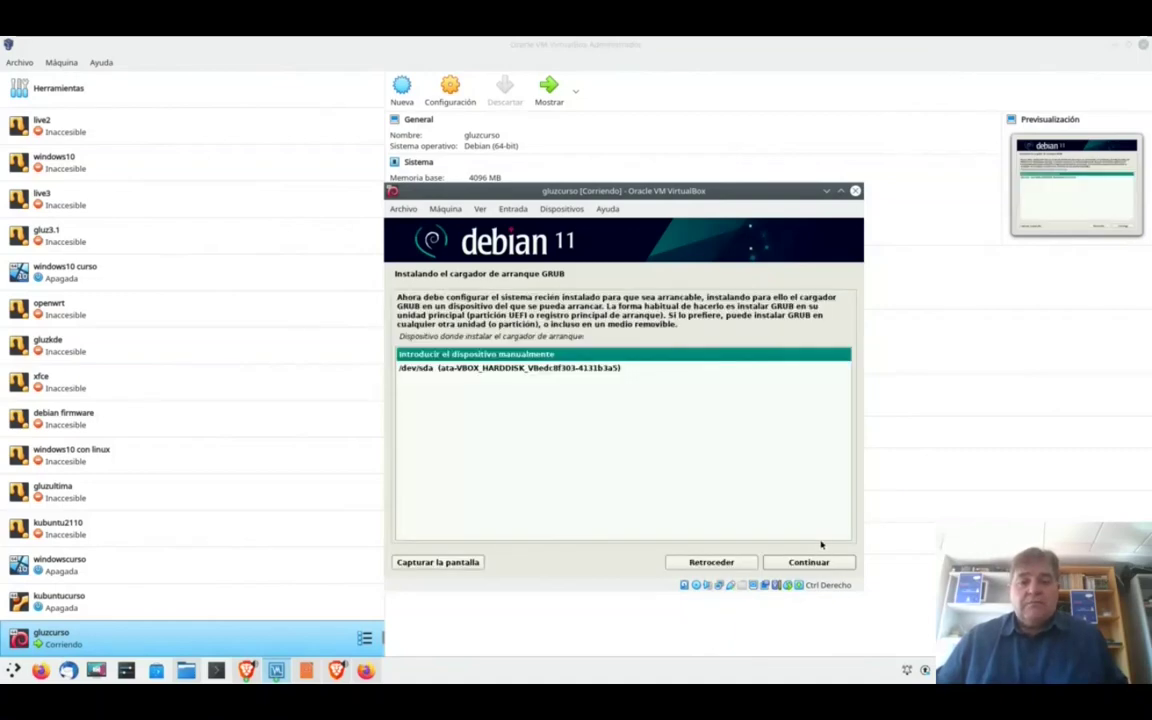
pyautogui.click(433, 372)
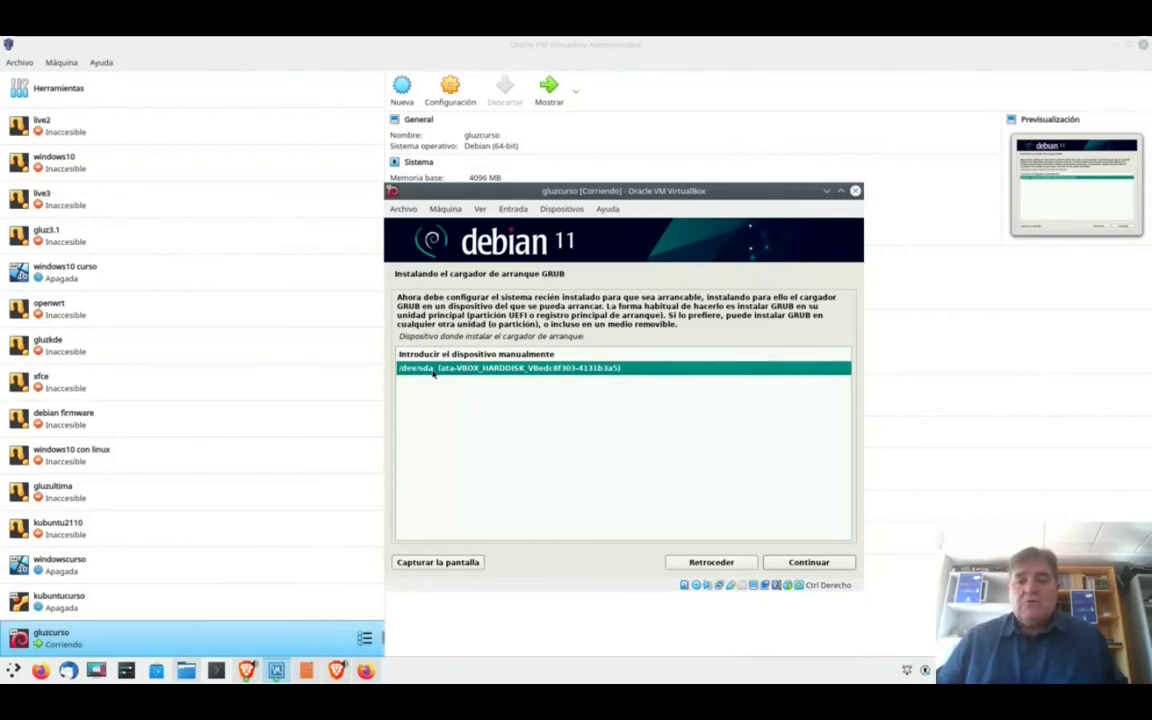
pyautogui.click(812, 564)
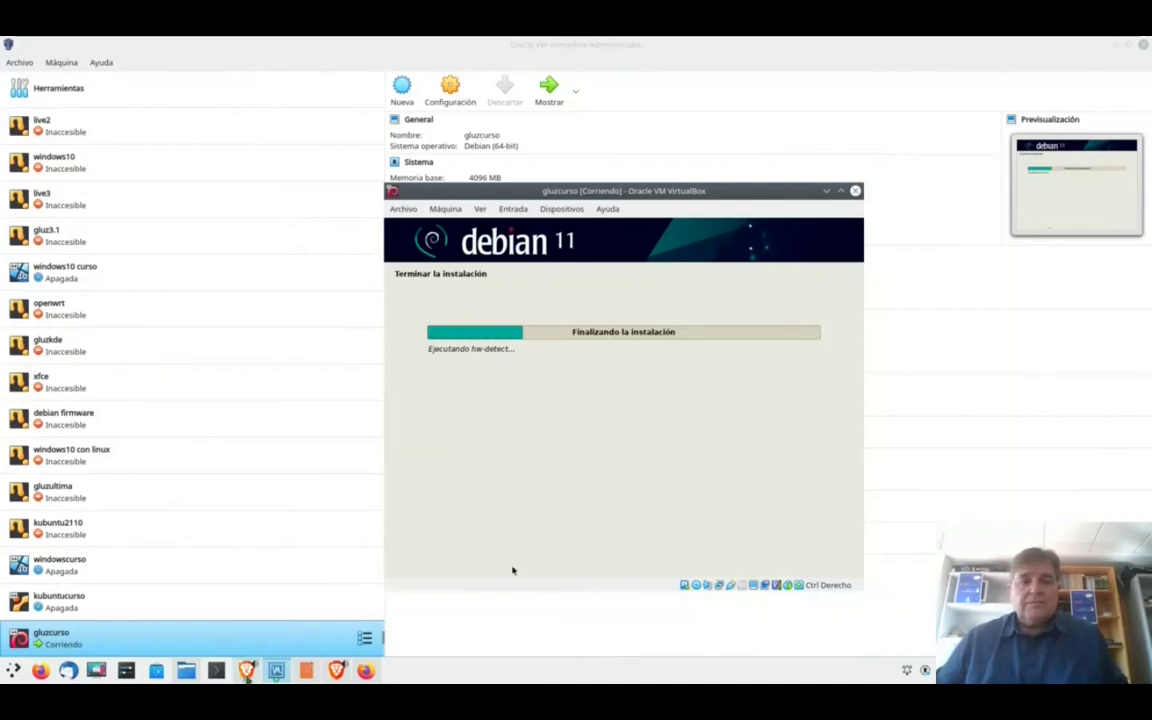
pyautogui.click(247, 675)
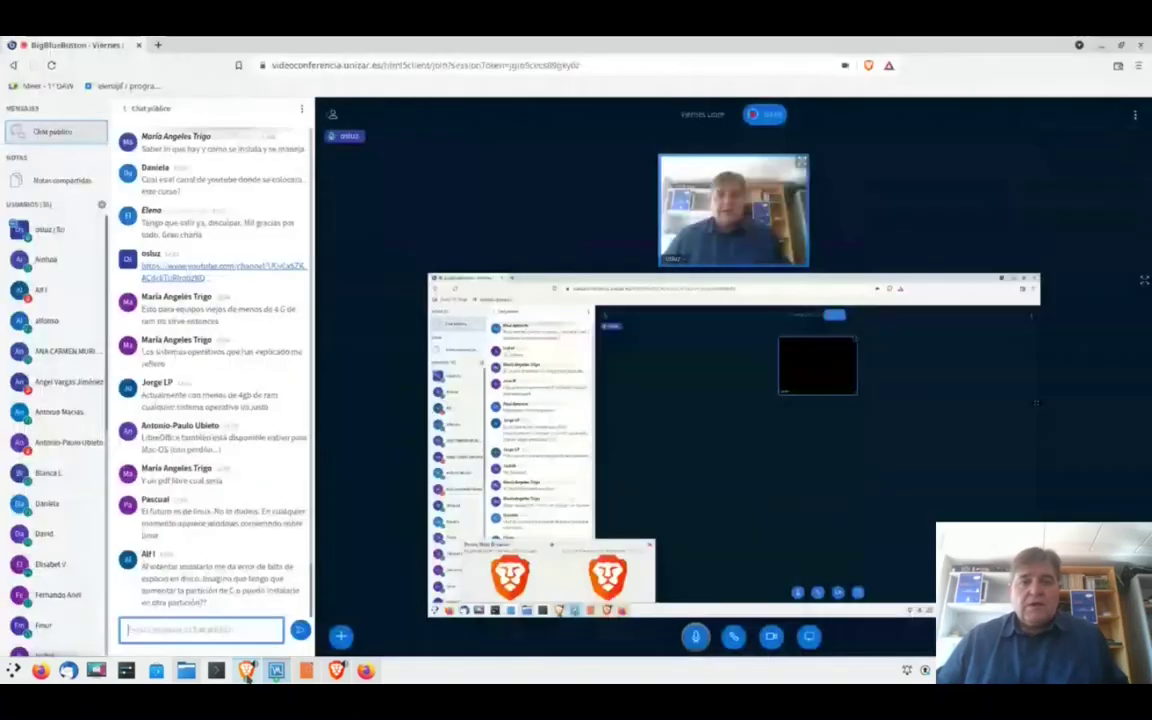
# Step: In Firefox, browse to the softlibre.unizar.es /osluz/cursolinux index and select its URL
pyautogui.click(247, 675)
pyautogui.click(247, 675)
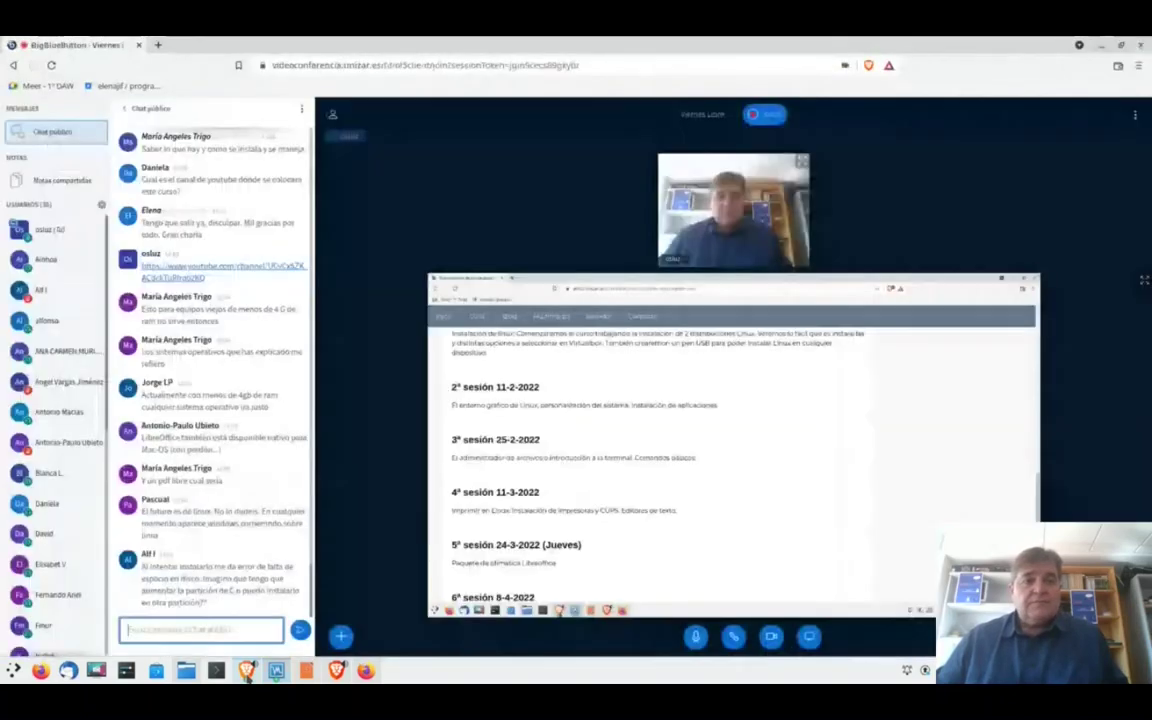
pyautogui.click(247, 675)
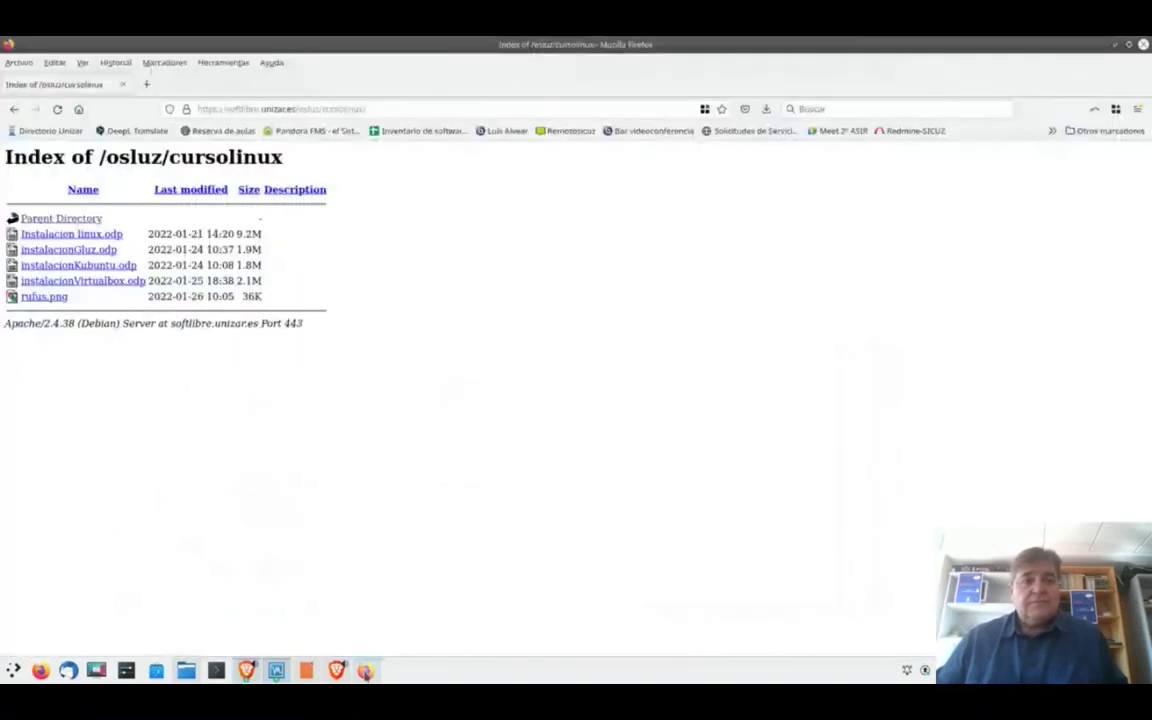
pyautogui.click(72, 225)
pyautogui.click(72, 225)
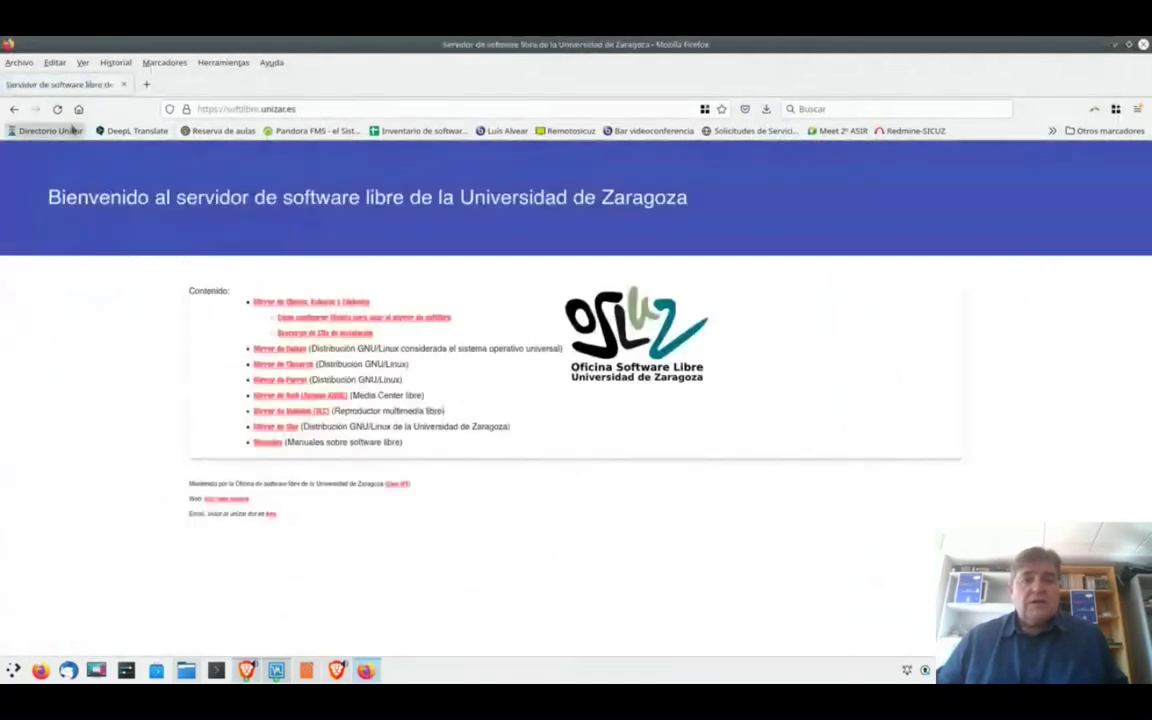
pyautogui.click(14, 109)
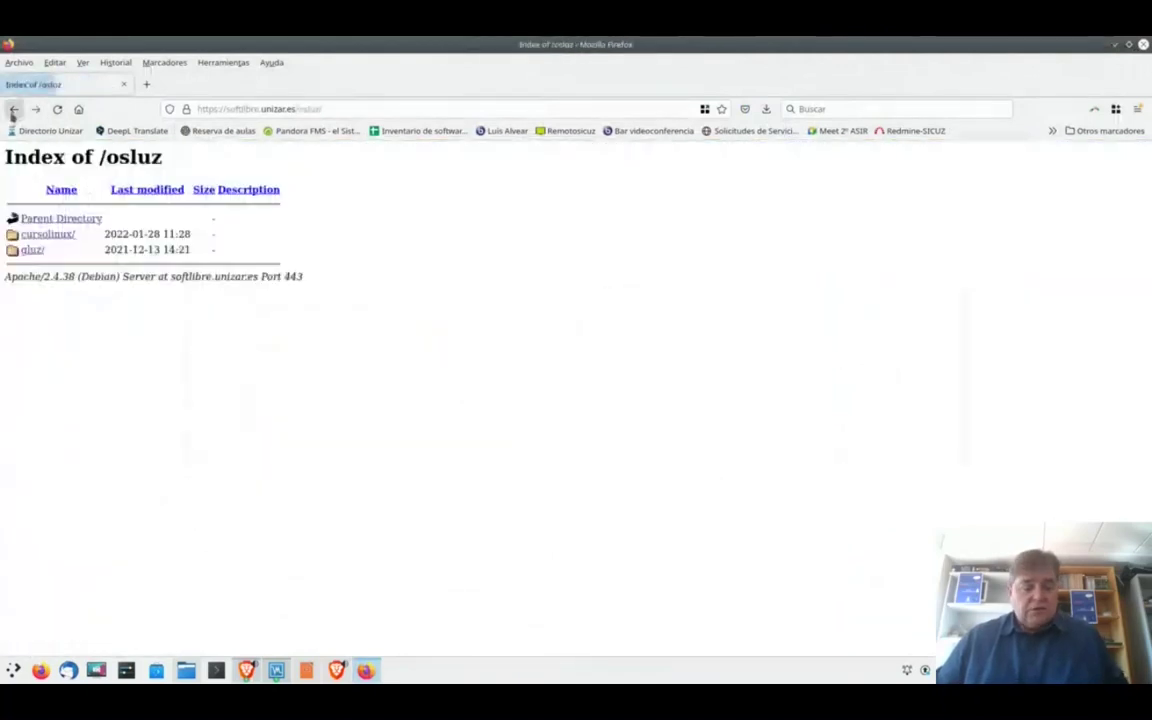
pyautogui.click(48, 234)
pyautogui.click(455, 108)
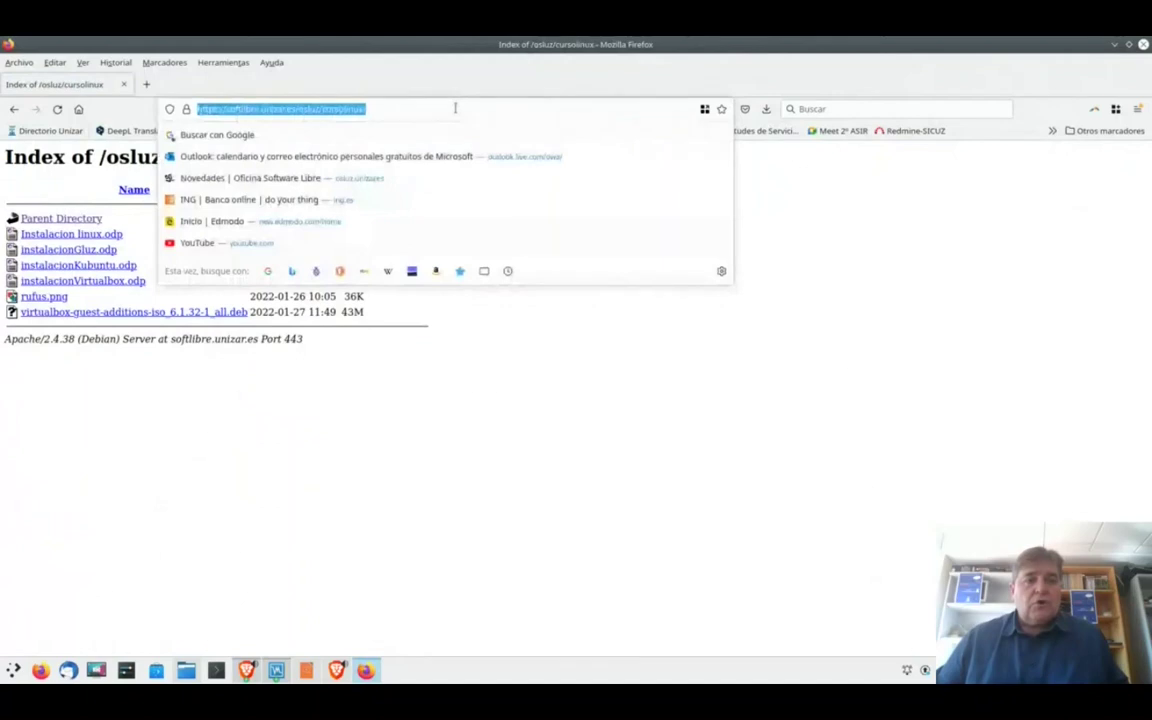
pyautogui.click(532, 396)
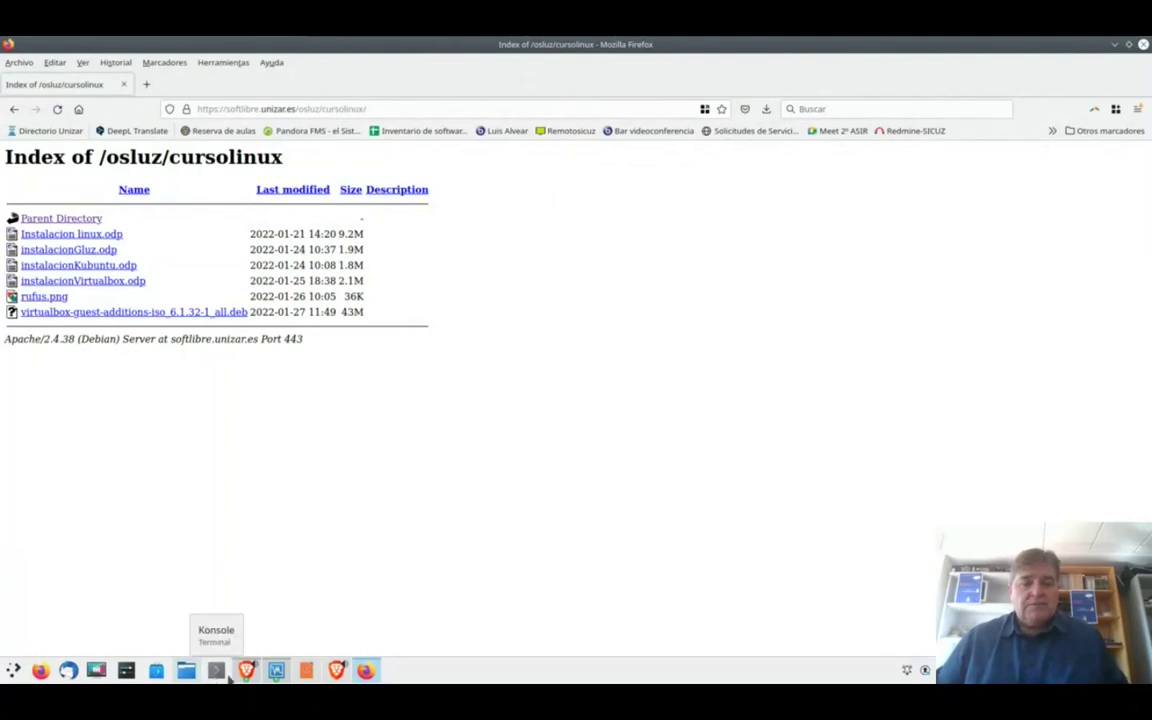
# Step: Paste the softlibre.unizar.es/osluz/cursolinux link into BigBlueButton's public chat and send it
pyautogui.moveTo(246, 670)
pyautogui.click(200, 645)
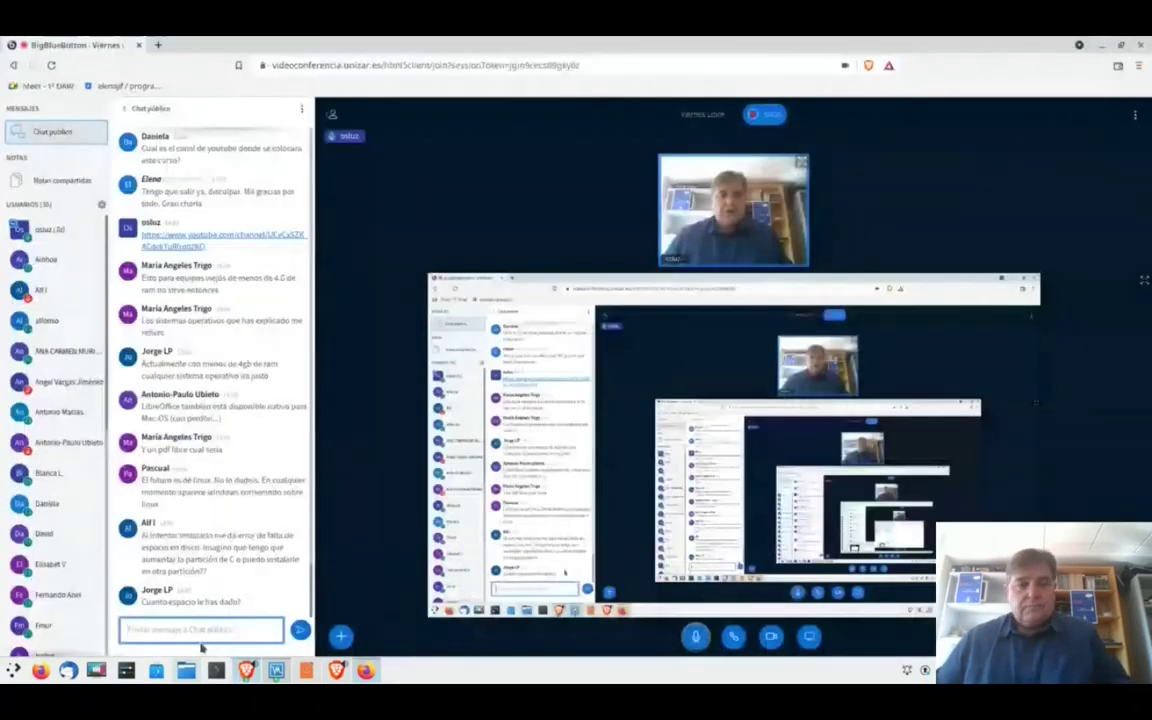
pyautogui.write('https://softlibre.unizar.es/ingsiz/cursolinux/')
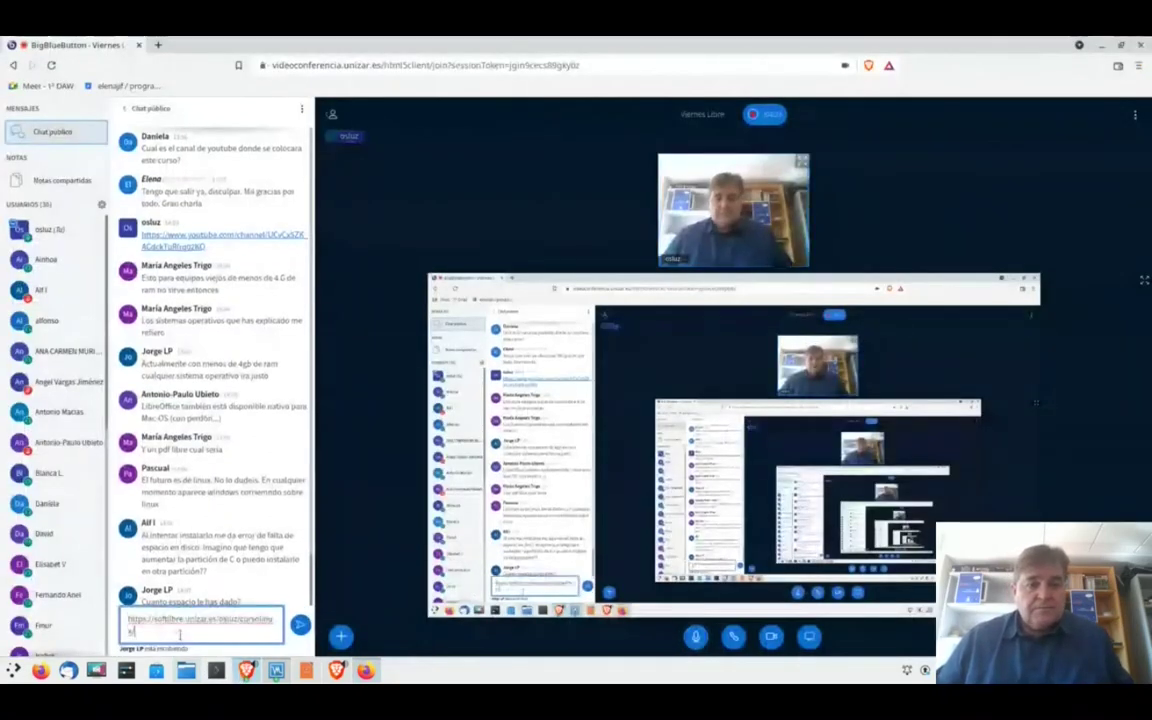
pyautogui.press('Return')
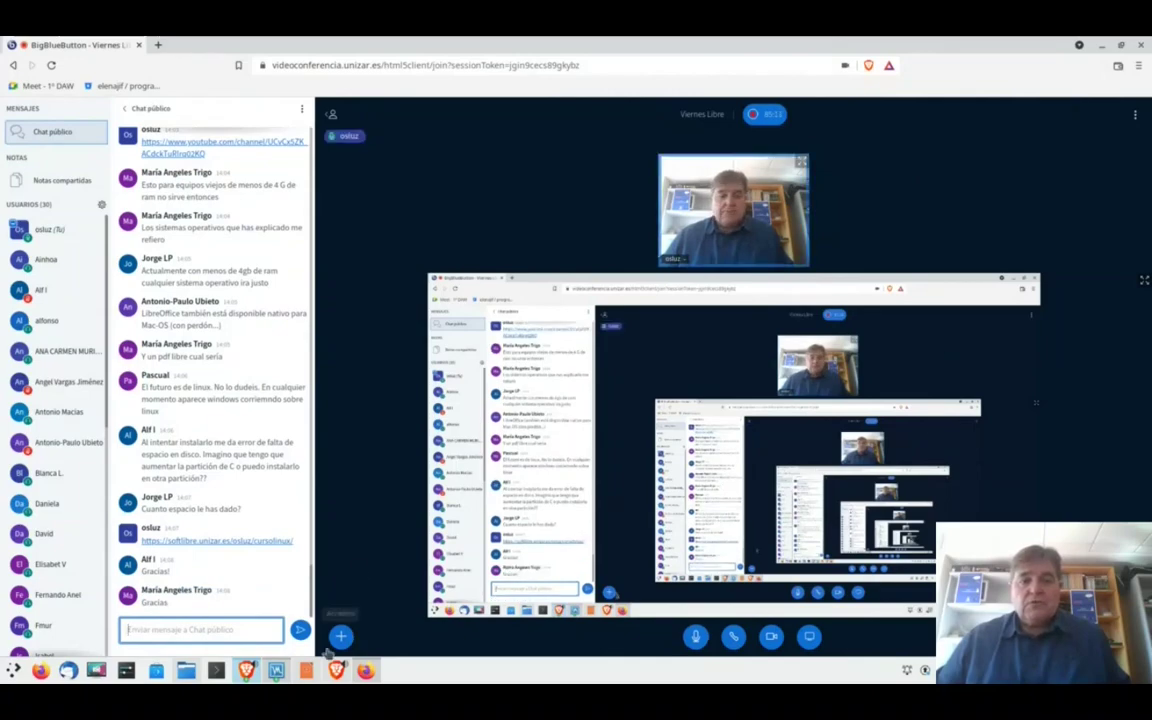
pyautogui.click(247, 670)
# Step: Confirm Continuar on Terminar la instalación so the gluzcurso VM reboots into GRUB
pyautogui.click(250, 672)
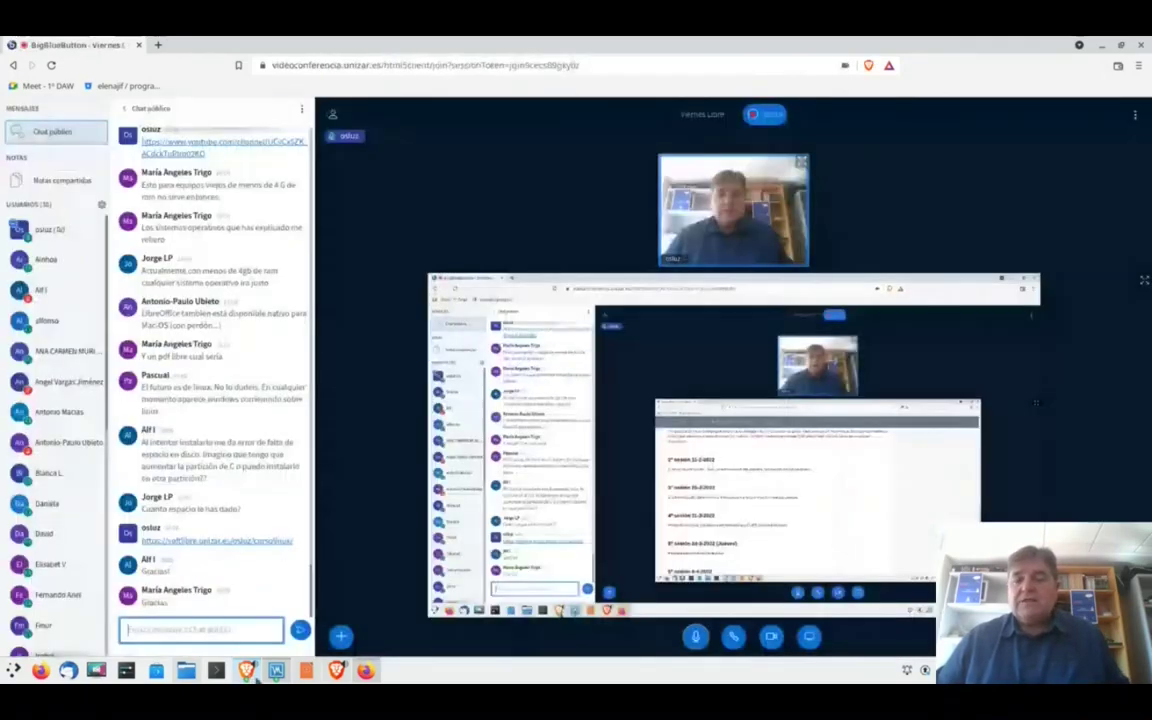
pyautogui.click(276, 670)
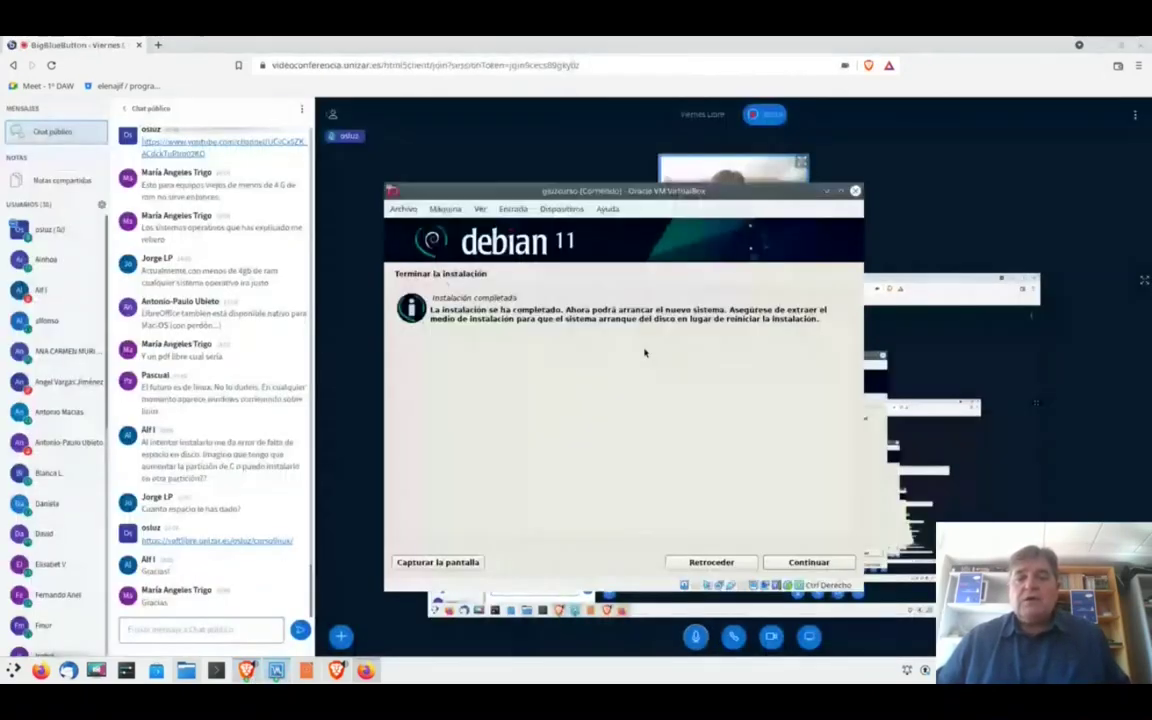
pyautogui.click(808, 562)
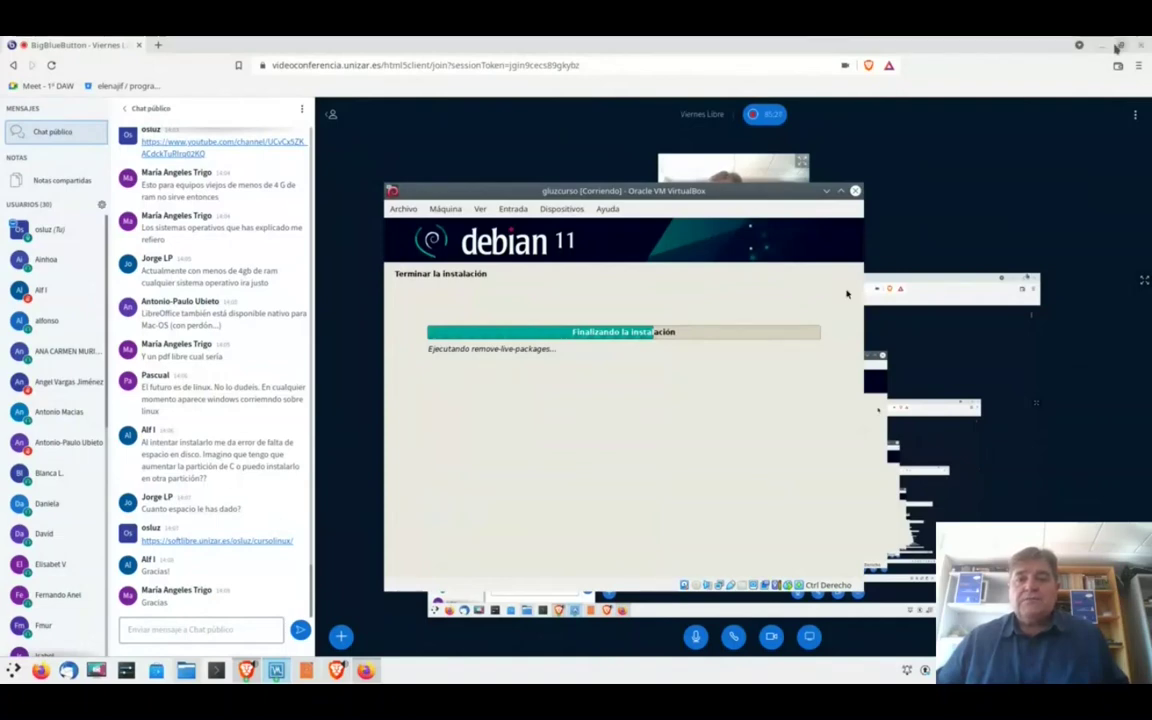
pyautogui.hotkey('alt', 'Tab')
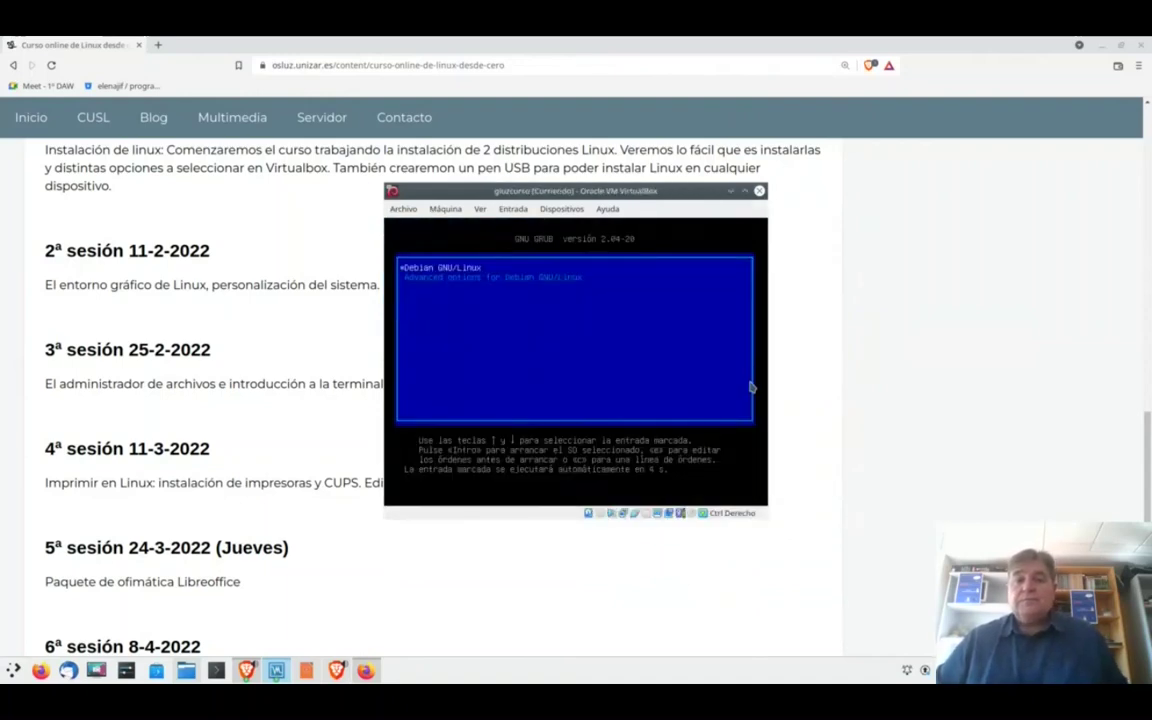
# Step: Boot Debian from GRUB, log in with the course user's credentials, and move the VM window fully on screen
pyautogui.press('Return')
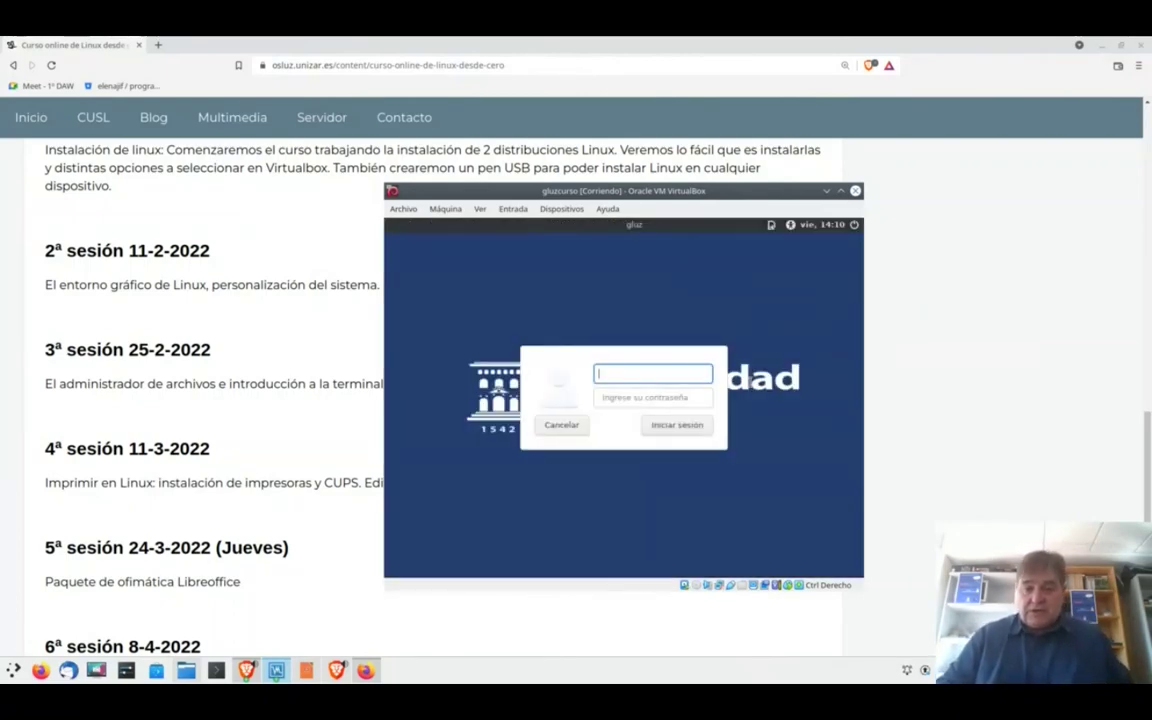
pyautogui.write('gluz')
pyautogui.press('Return')
pyautogui.write('*')
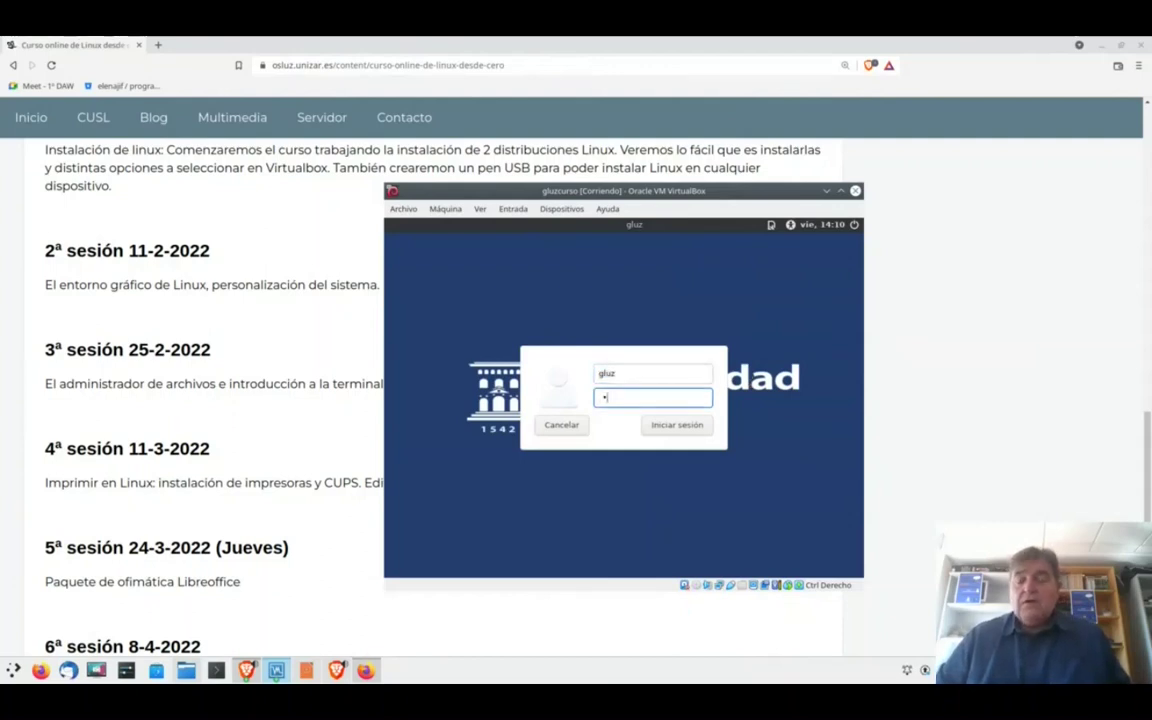
pyautogui.write('***')
pyautogui.press('Return')
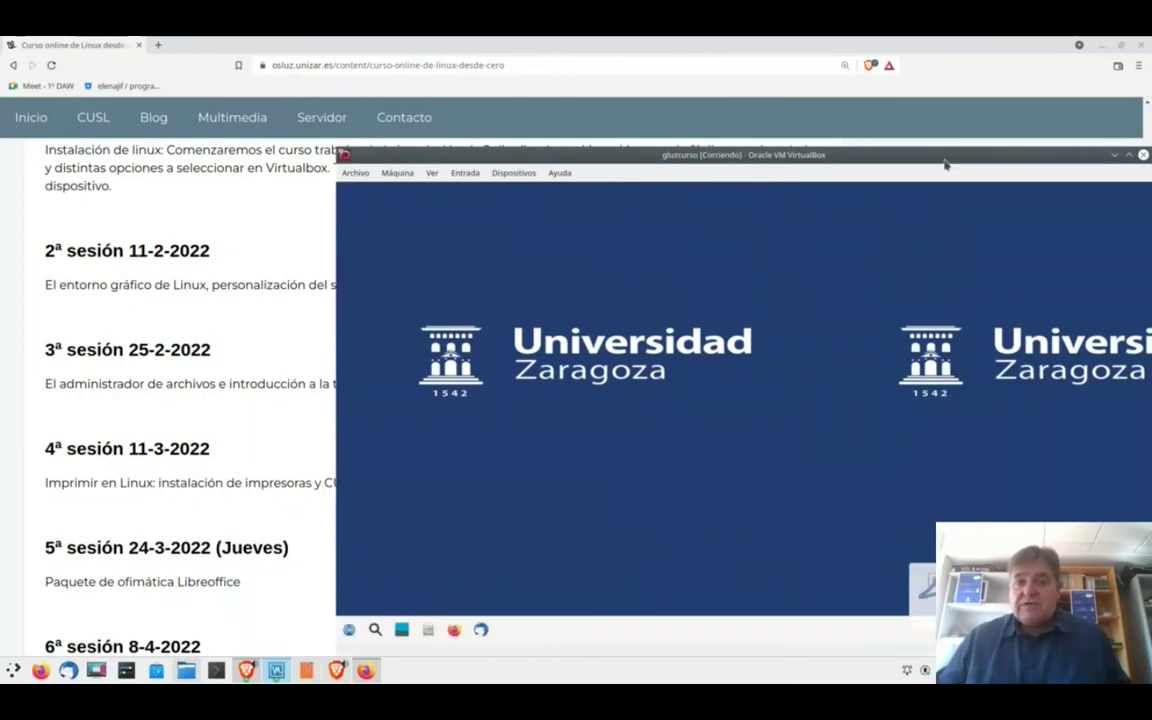
pyautogui.moveTo(856, 155); pyautogui.dragTo(722, 136)
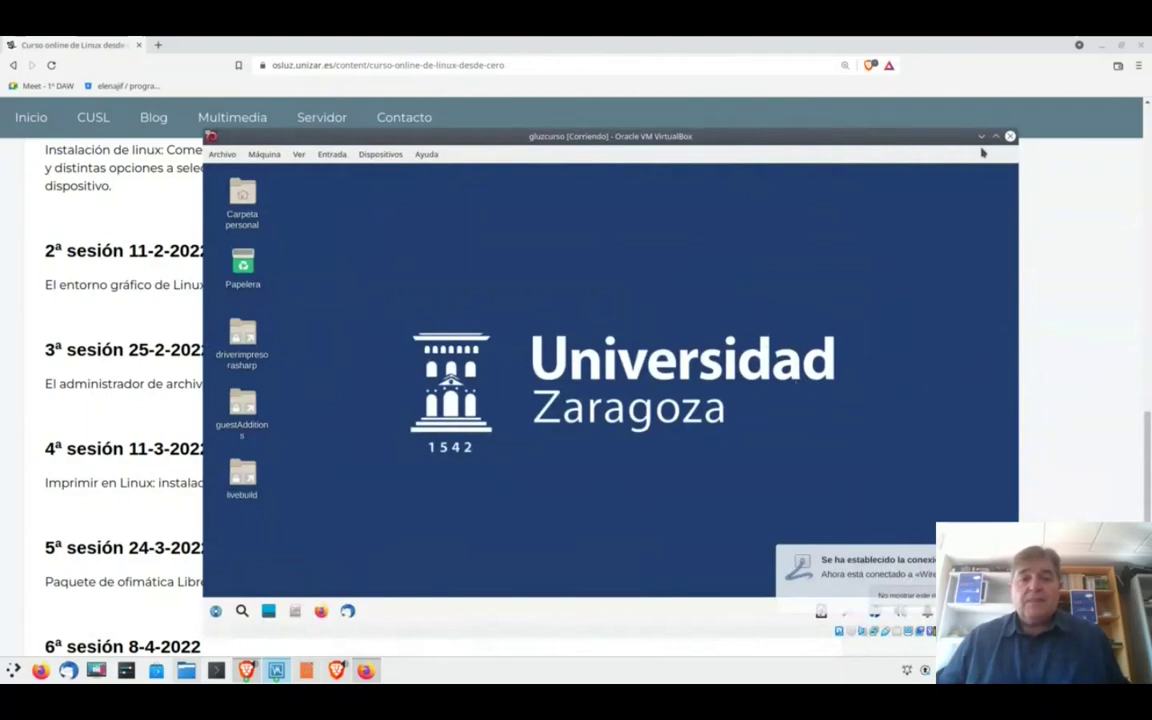
# Step: Maximize the VM window and open the desktop's guestAdditions folder
pyautogui.doubleClick(897, 136)
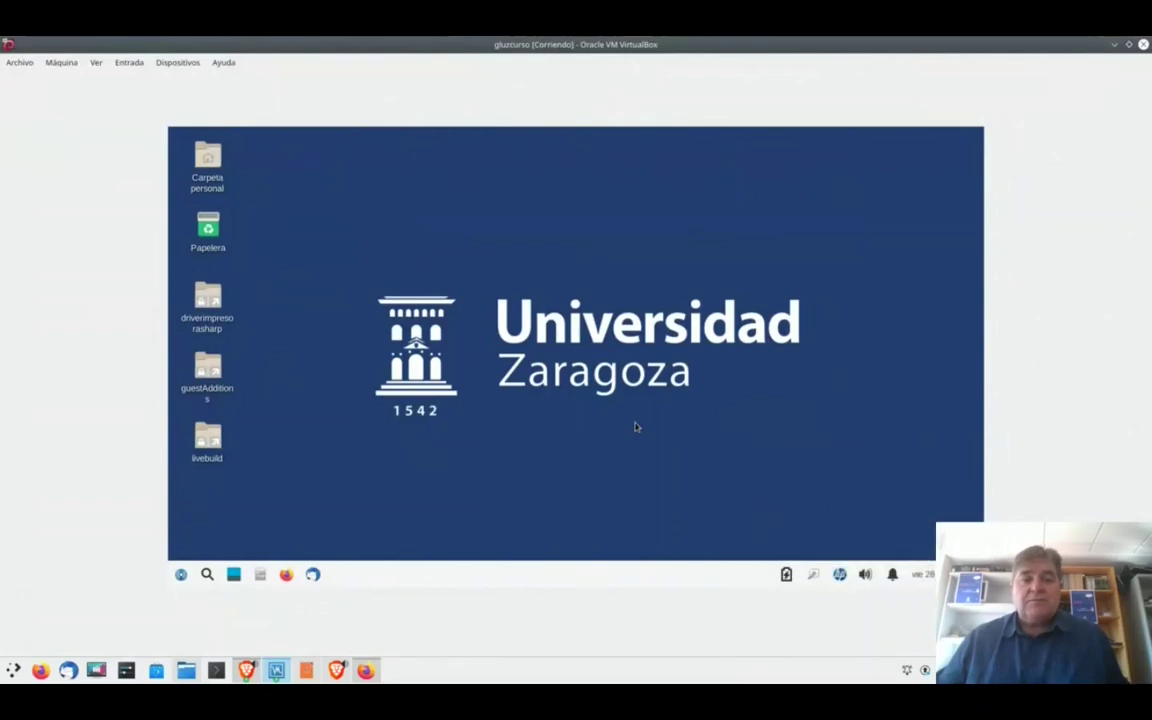
pyautogui.doubleClick(207, 366)
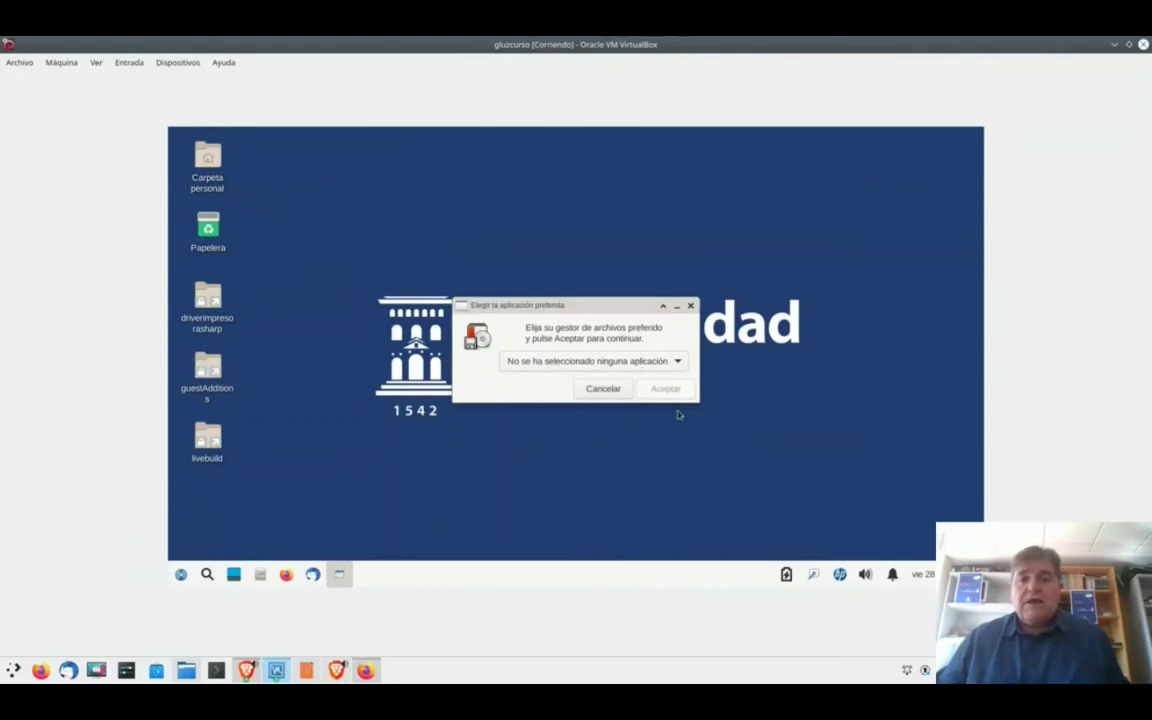
pyautogui.click(618, 393)
pyautogui.doubleClick(207, 368)
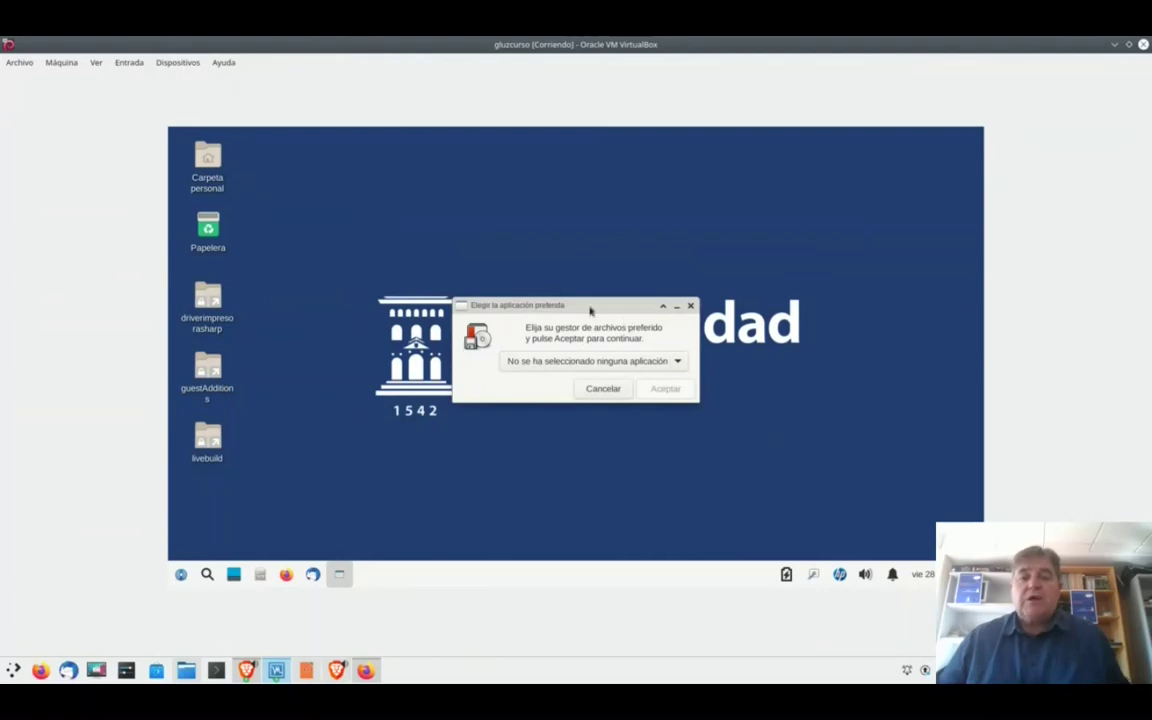
# Step: Choose Otro... and set dolphin as the preferred file manager
pyautogui.click(637, 362)
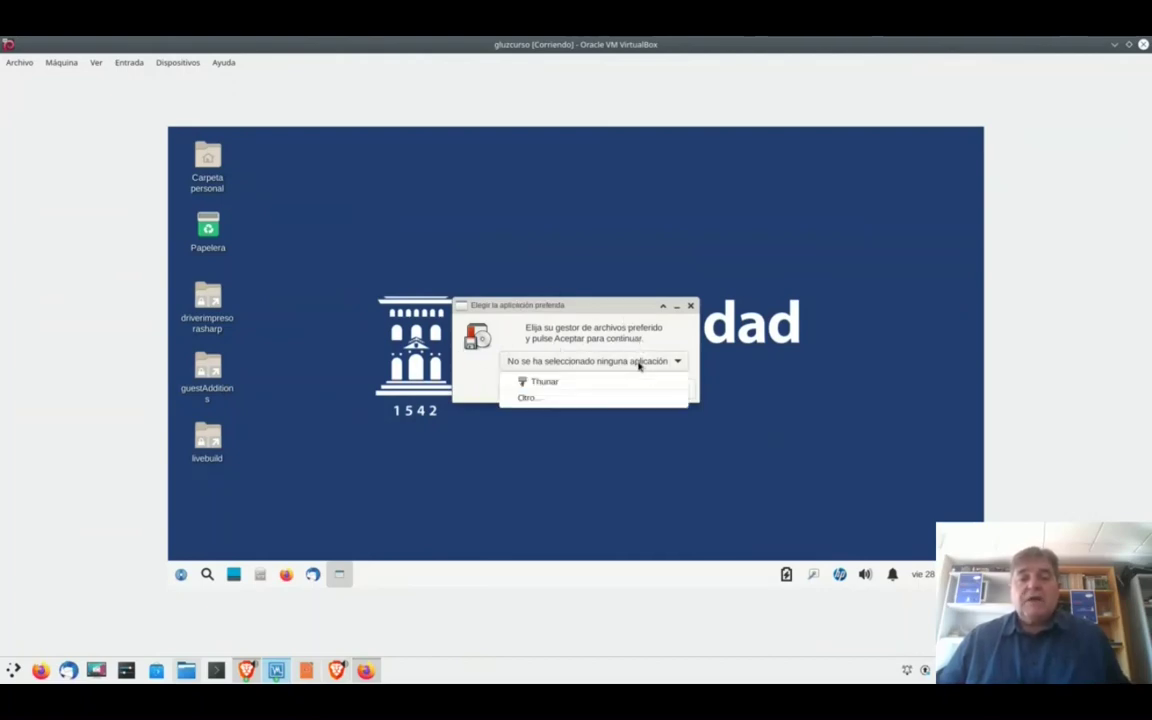
pyautogui.click(545, 398)
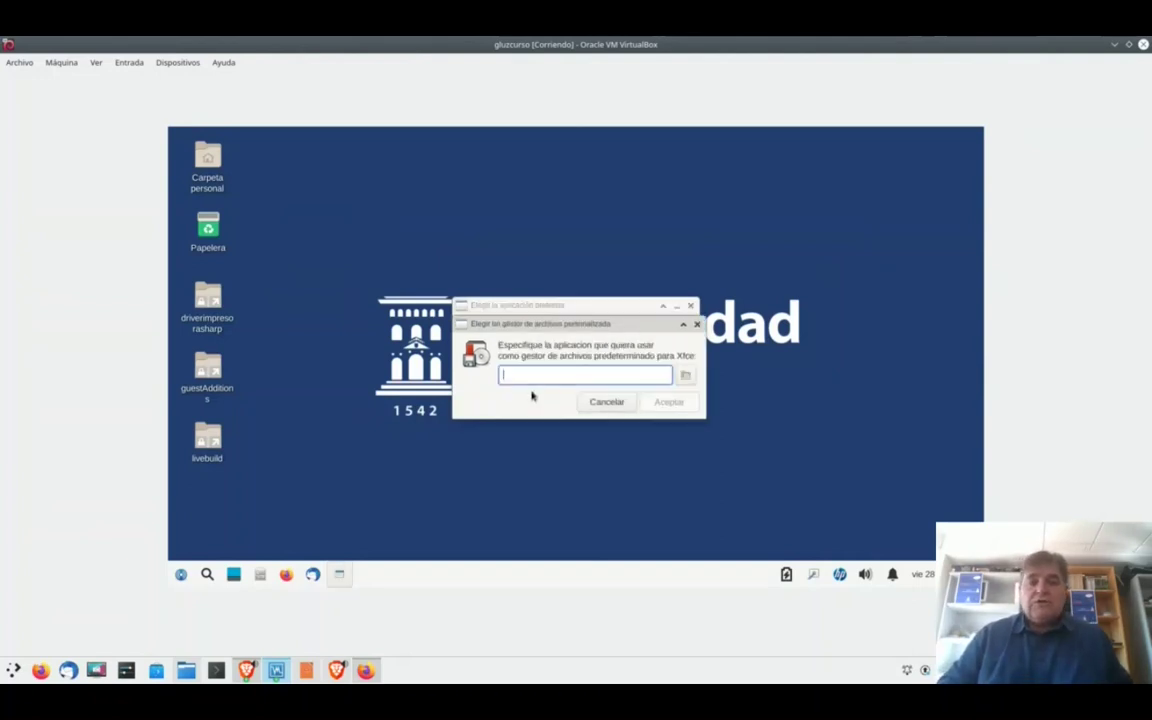
pyautogui.write('dolphin')
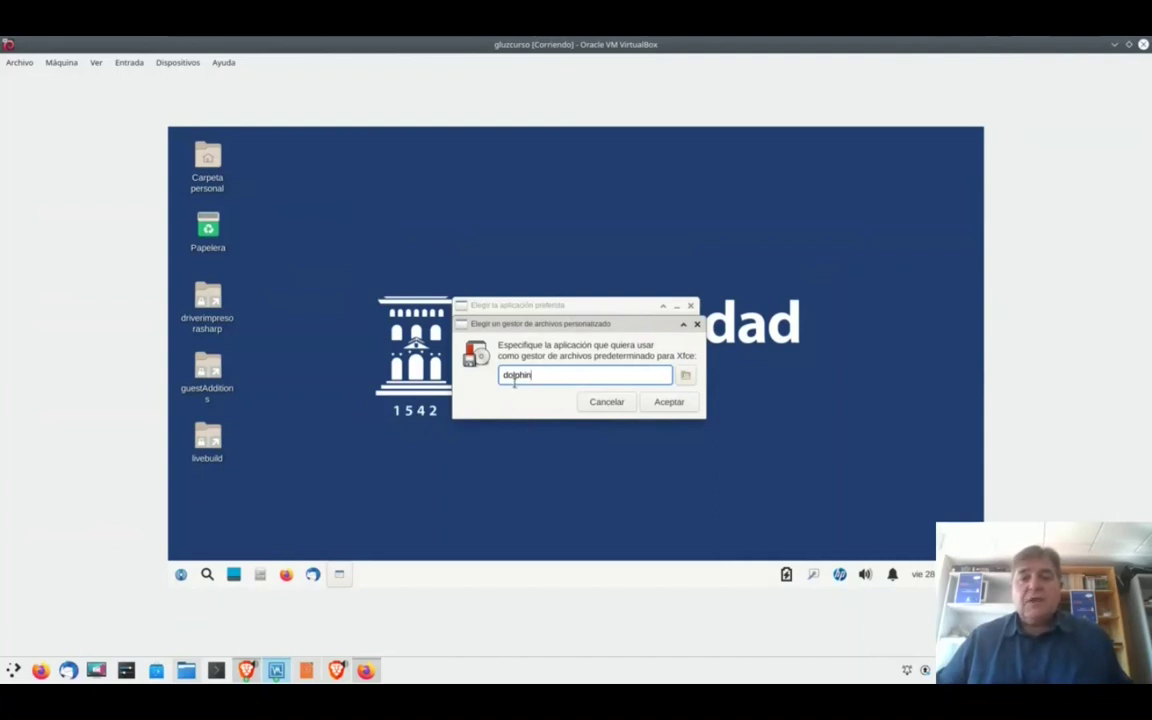
pyautogui.click(683, 405)
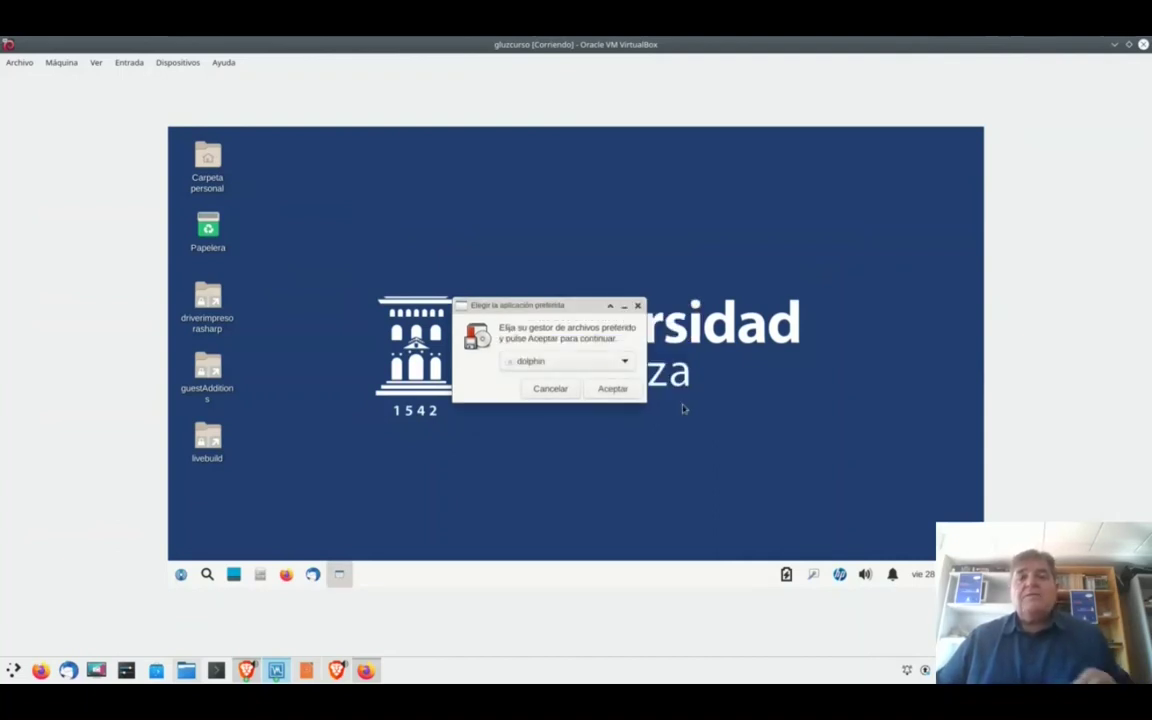
pyautogui.click(618, 397)
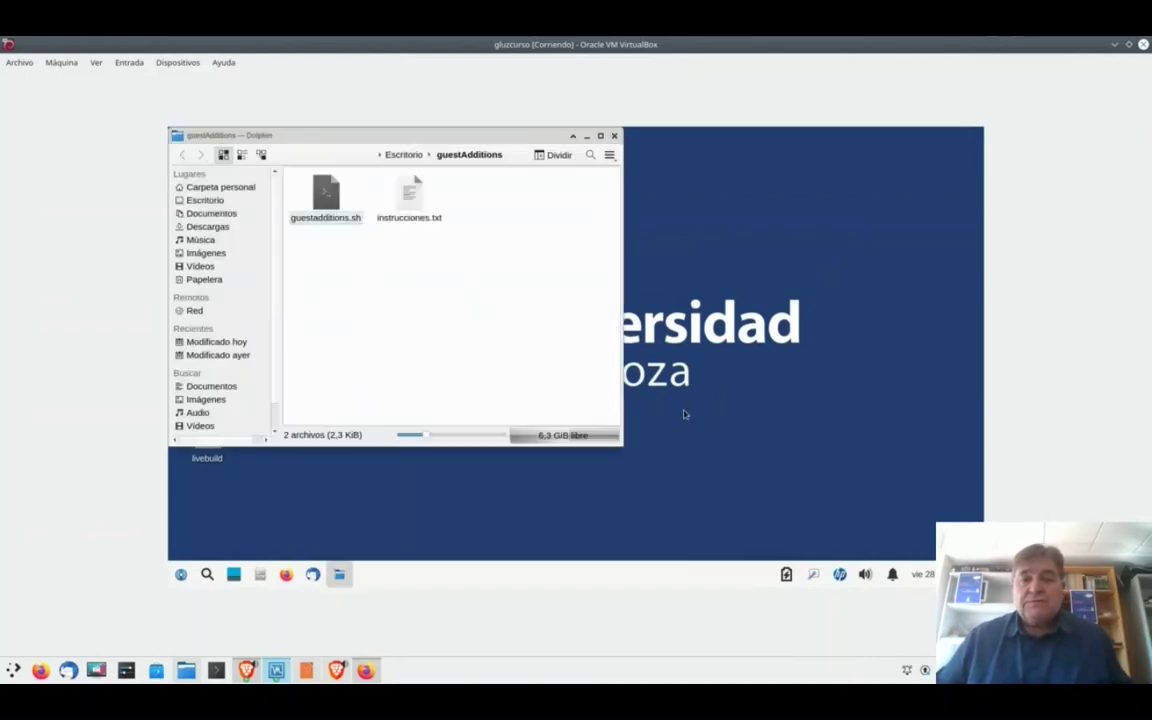
# Step: Open instrucciones.txt in Writer and insert the Guest Additions CD image via Dispositivos
pyautogui.moveTo(393, 141); pyautogui.dragTo(597, 182)
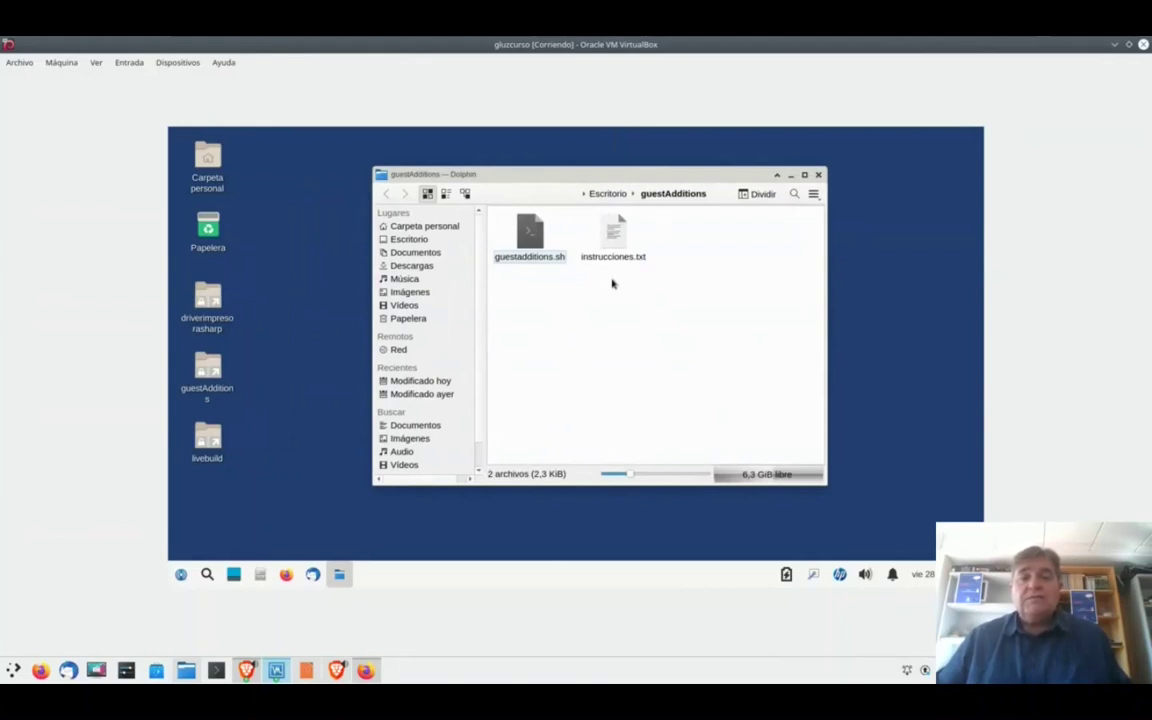
pyautogui.click(621, 236)
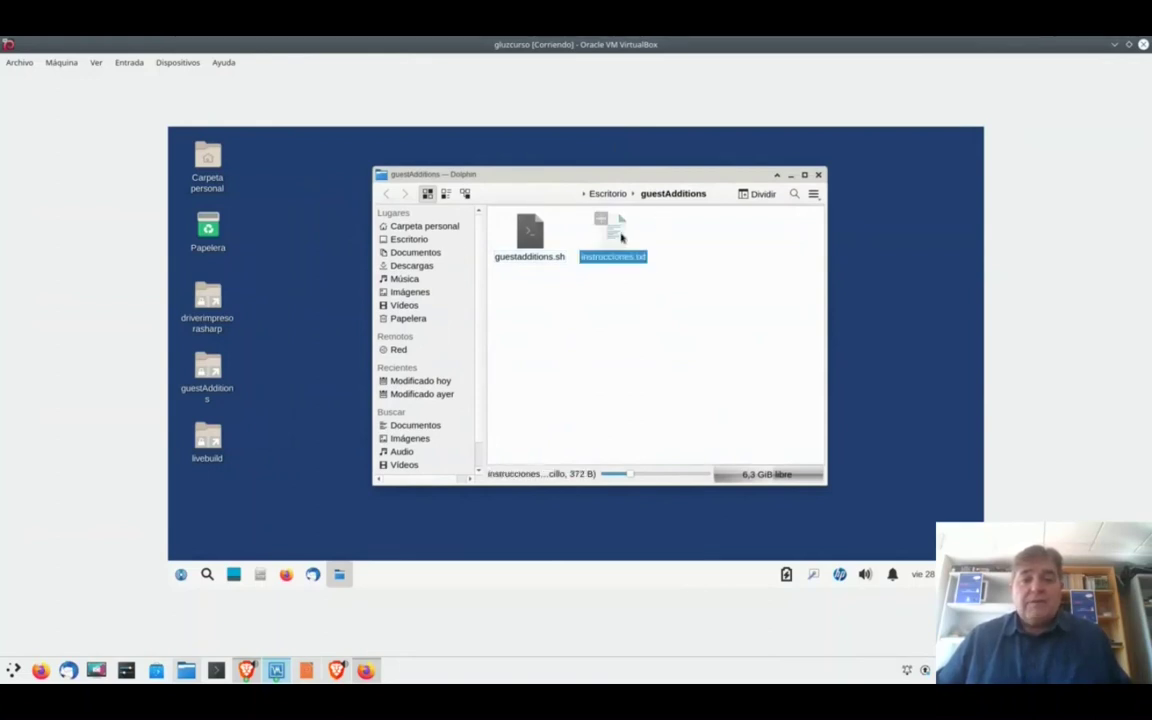
pyautogui.doubleClick(621, 236)
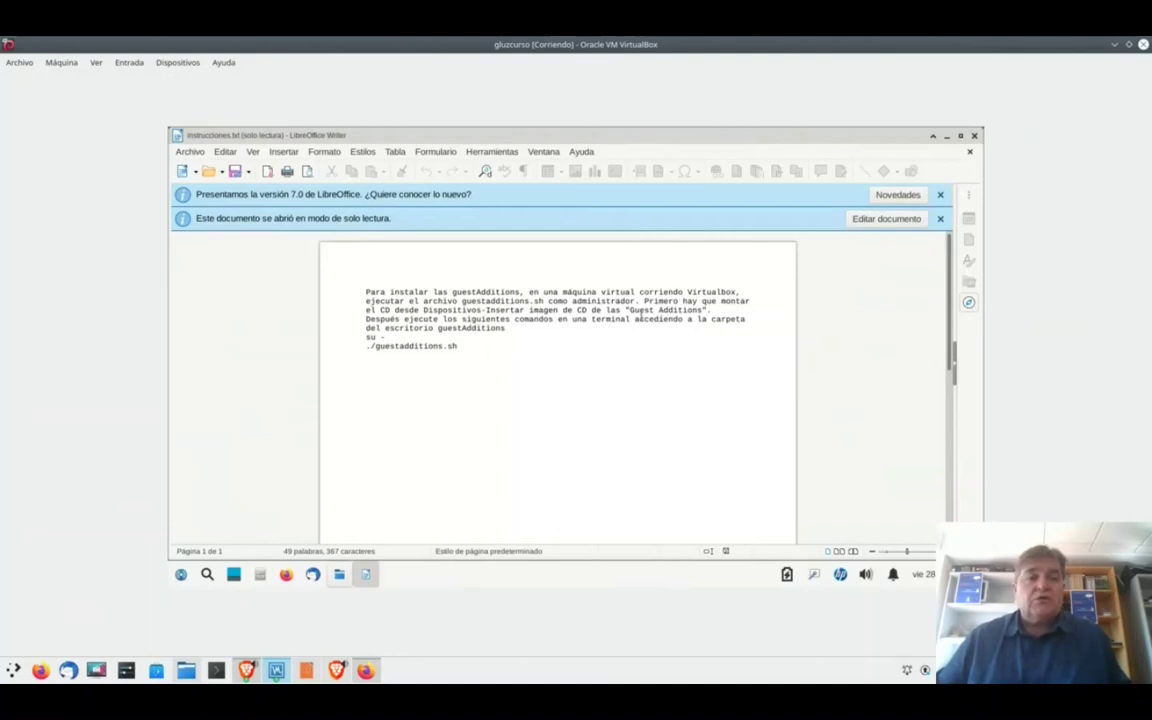
pyautogui.click(178, 63)
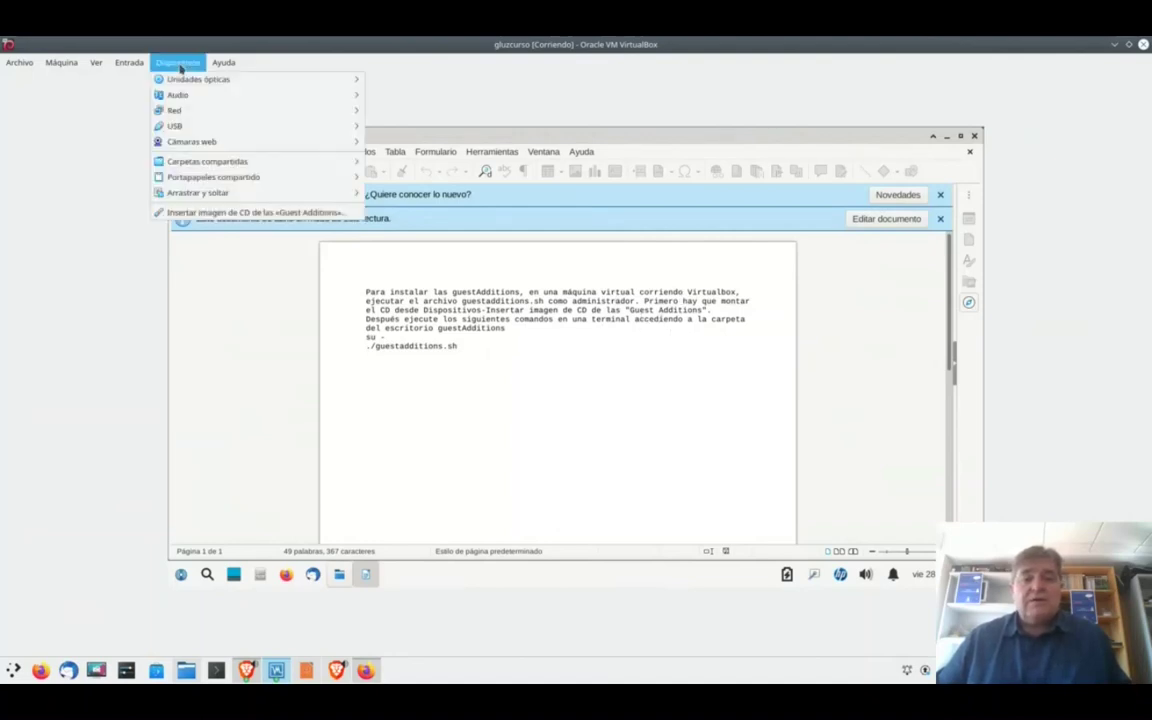
pyautogui.click(211, 216)
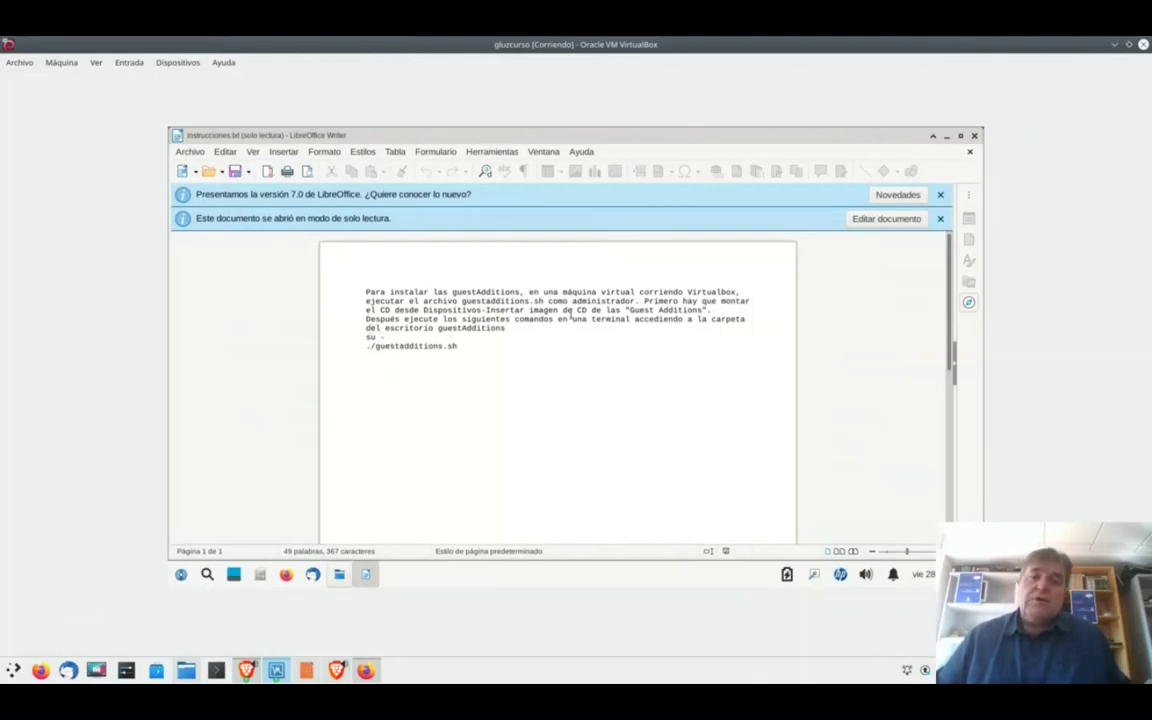
# Step: Close LibreOffice, launch Terminal de Xfce and become root with su -
pyautogui.click(968, 153)
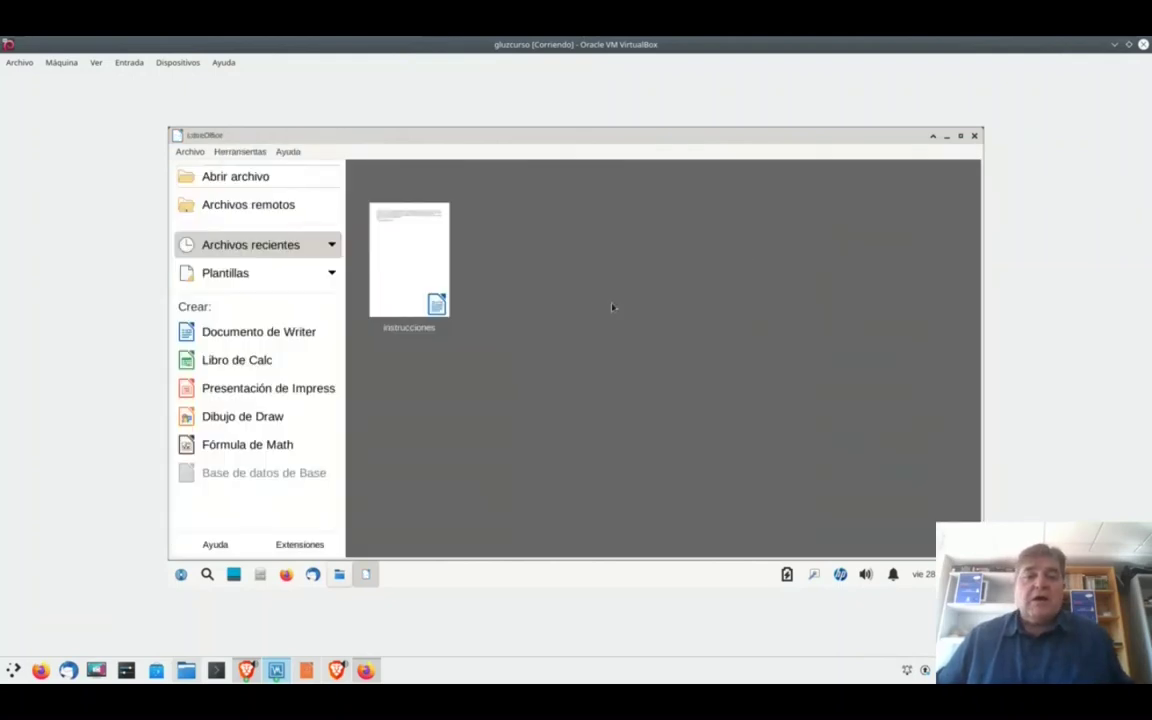
pyautogui.click(974, 138)
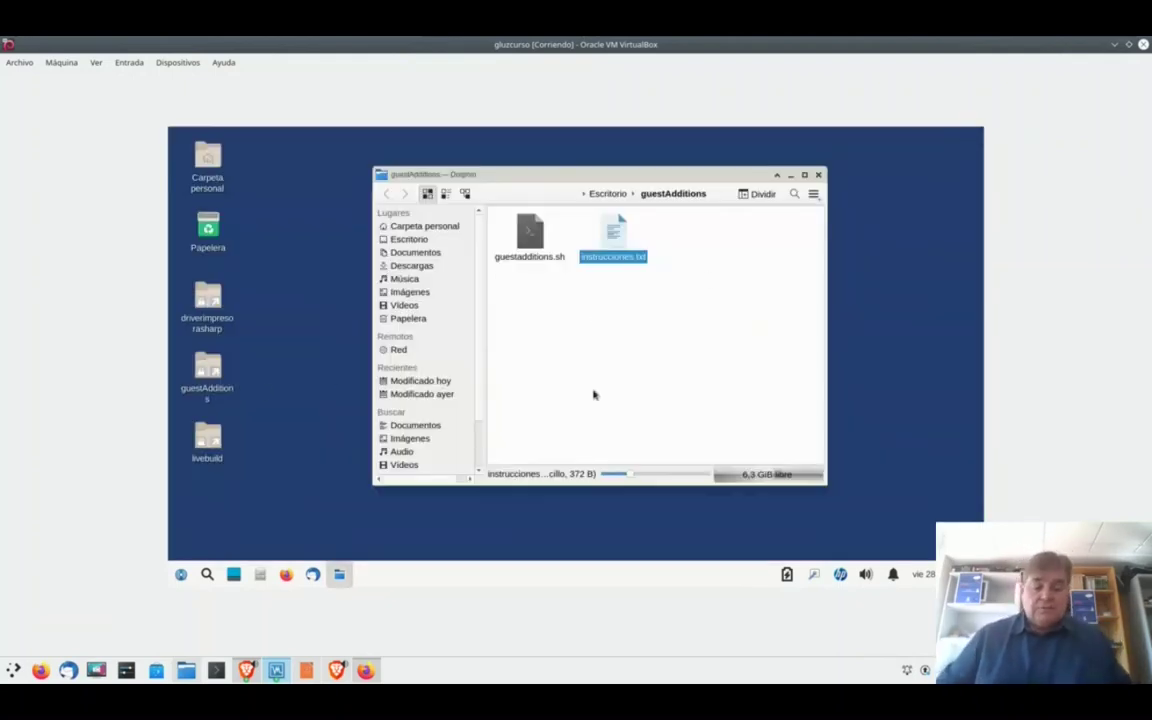
pyautogui.click(180, 575)
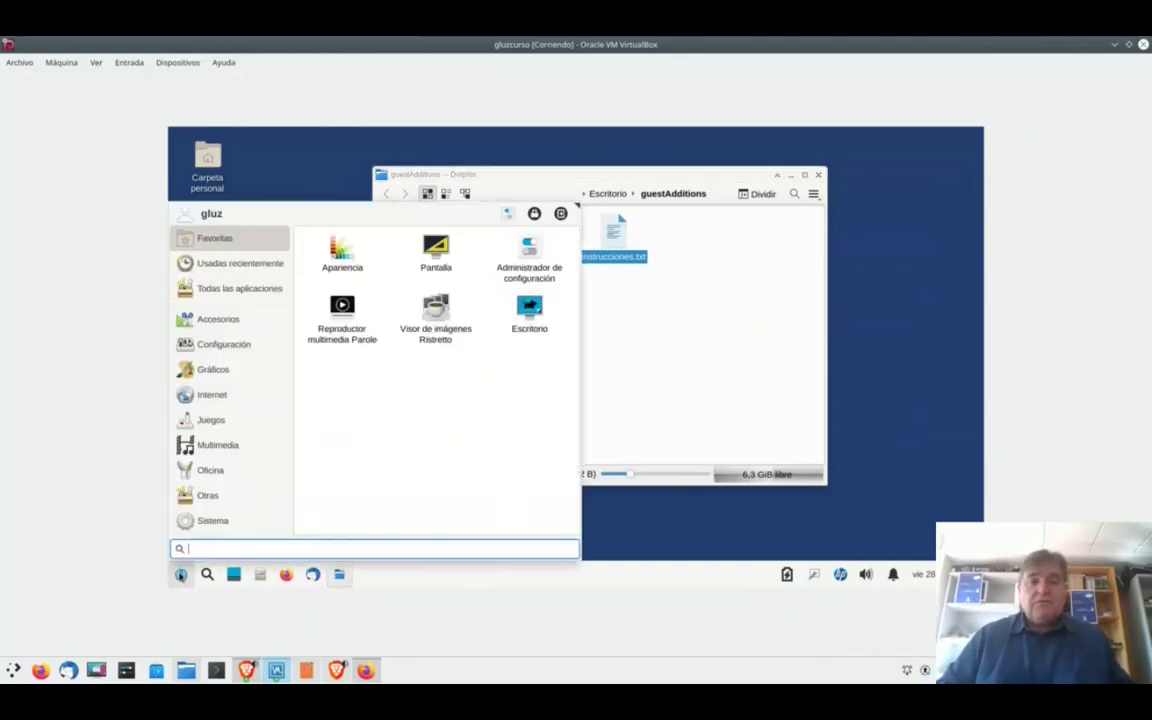
pyautogui.write('ter')
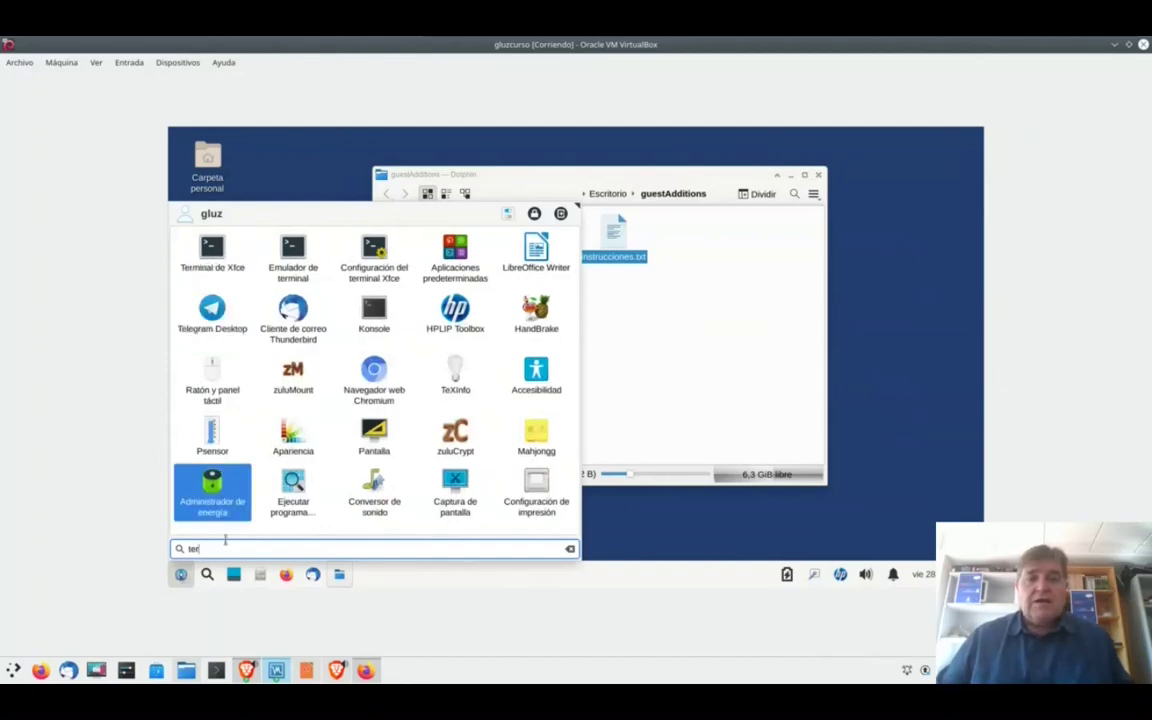
pyautogui.click(212, 262)
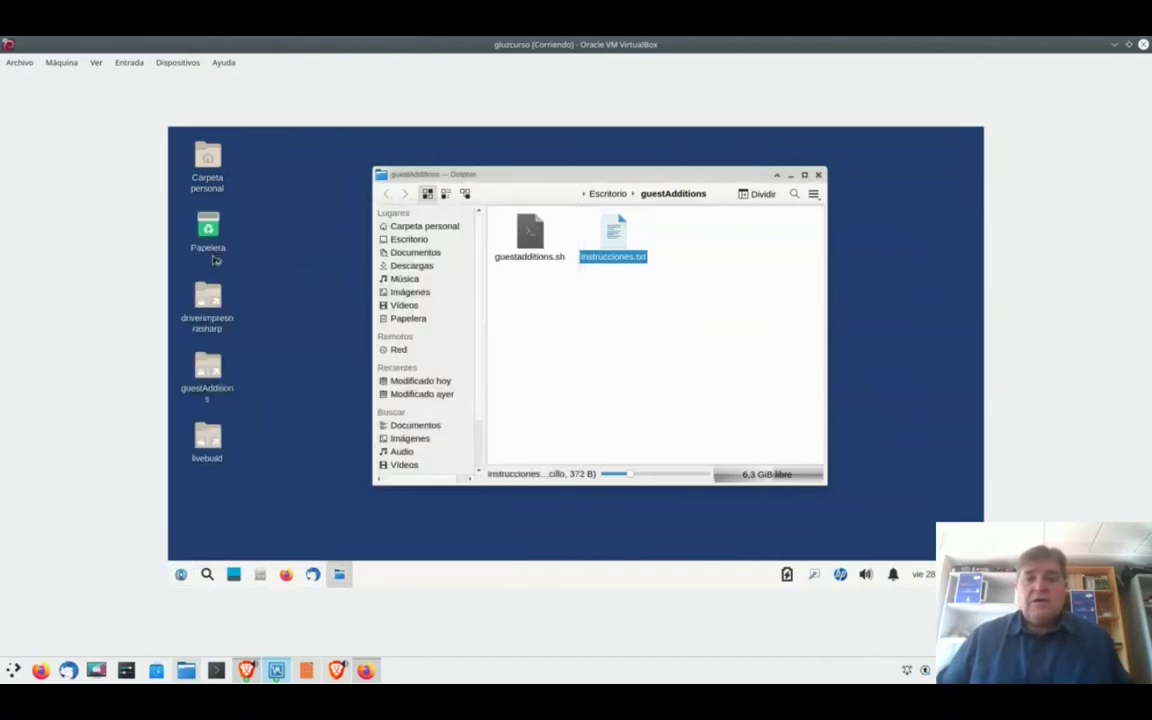
pyautogui.moveTo(334, 263); pyautogui.dragTo(579, 244)
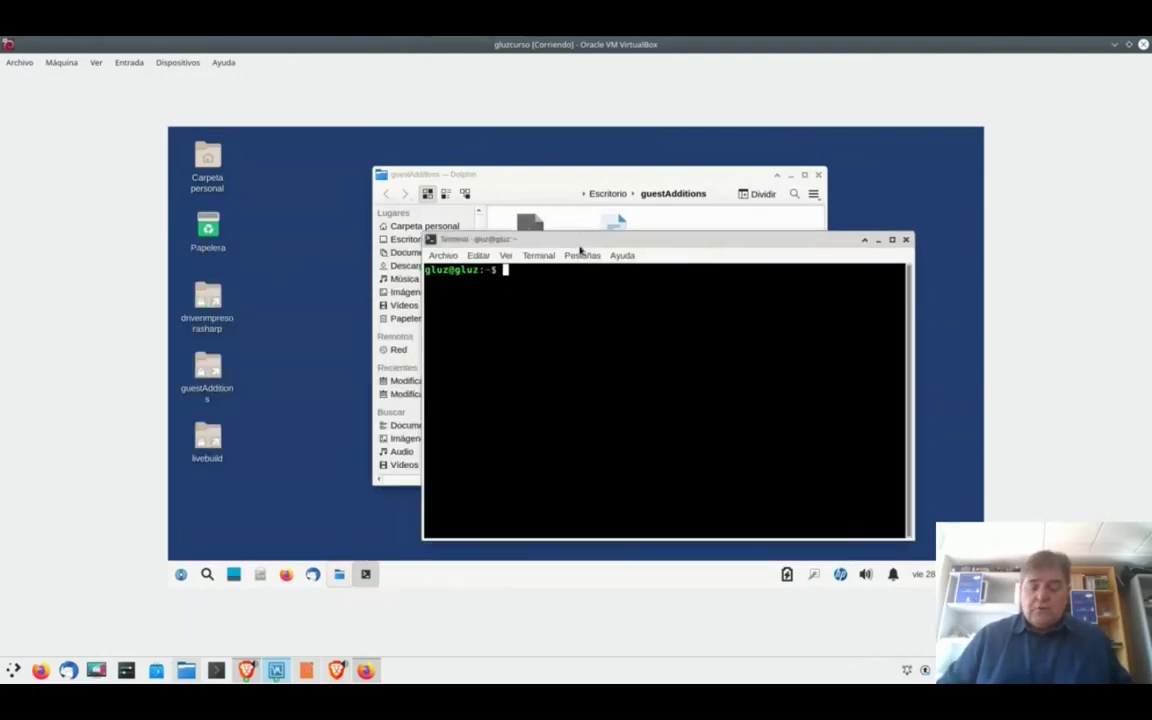
pyautogui.write('su -')
pyautogui.press('Return')
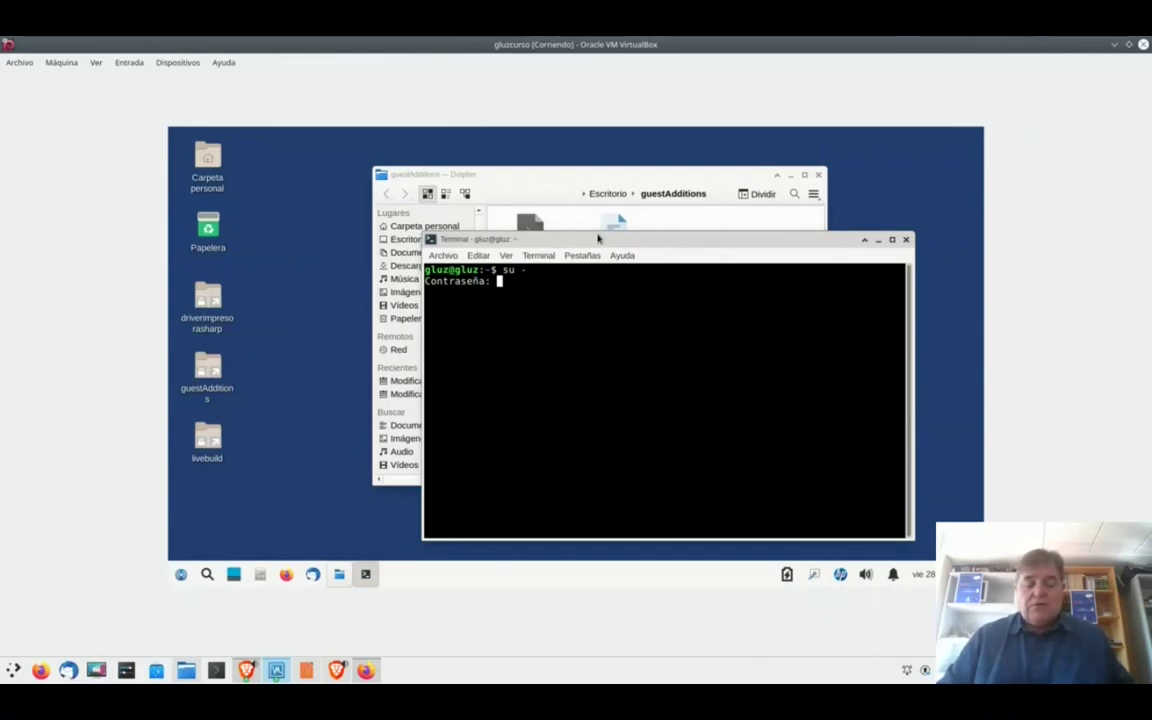
pyautogui.press('Return')
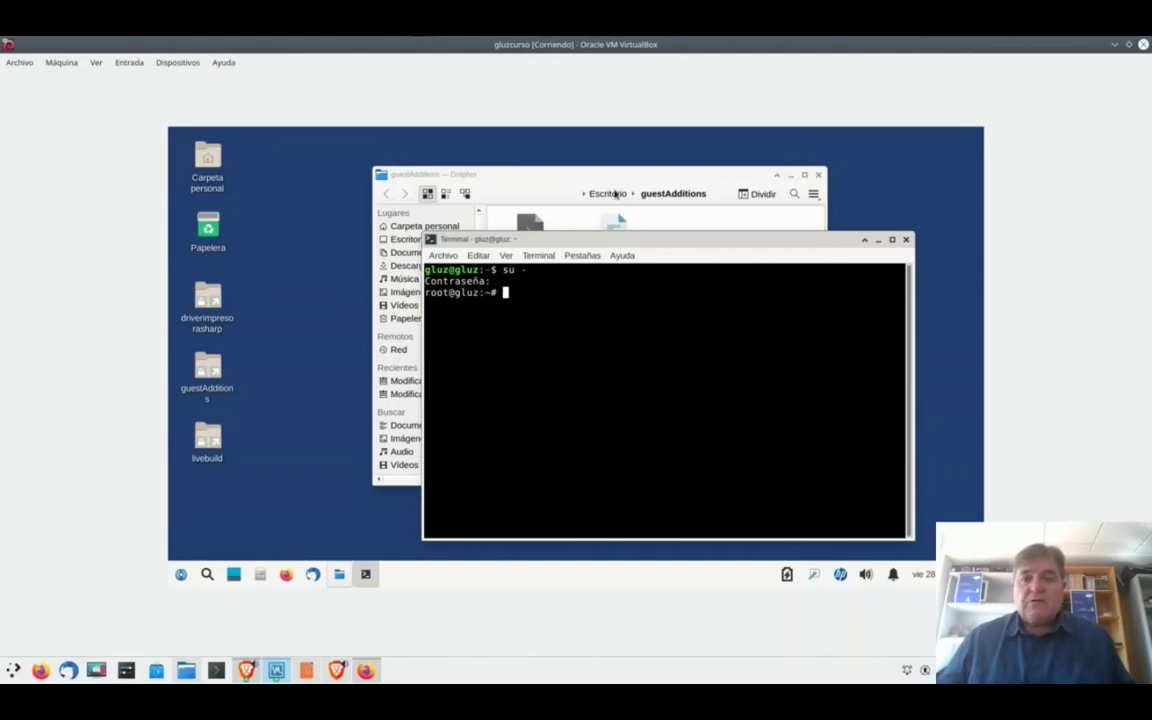
# Step: Maximize Dolphin and select the full guestAdditions folder path in its location bar
pyautogui.moveTo(603, 178); pyautogui.dragTo(547, 178)
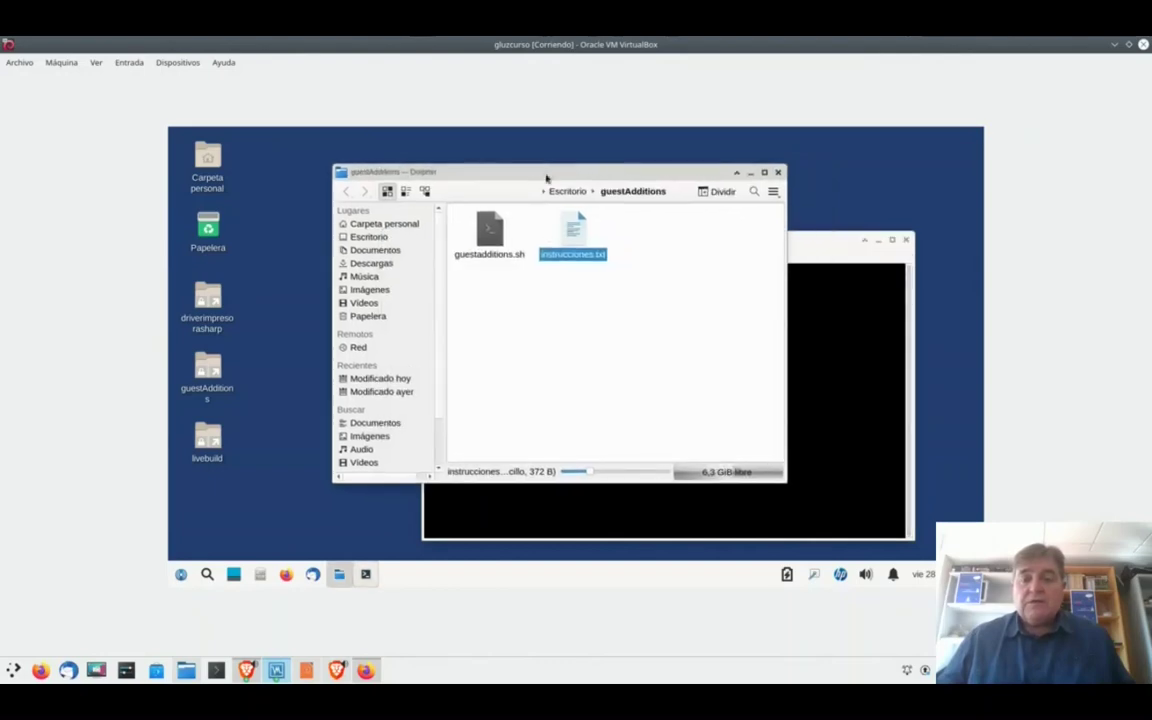
pyautogui.click(676, 187)
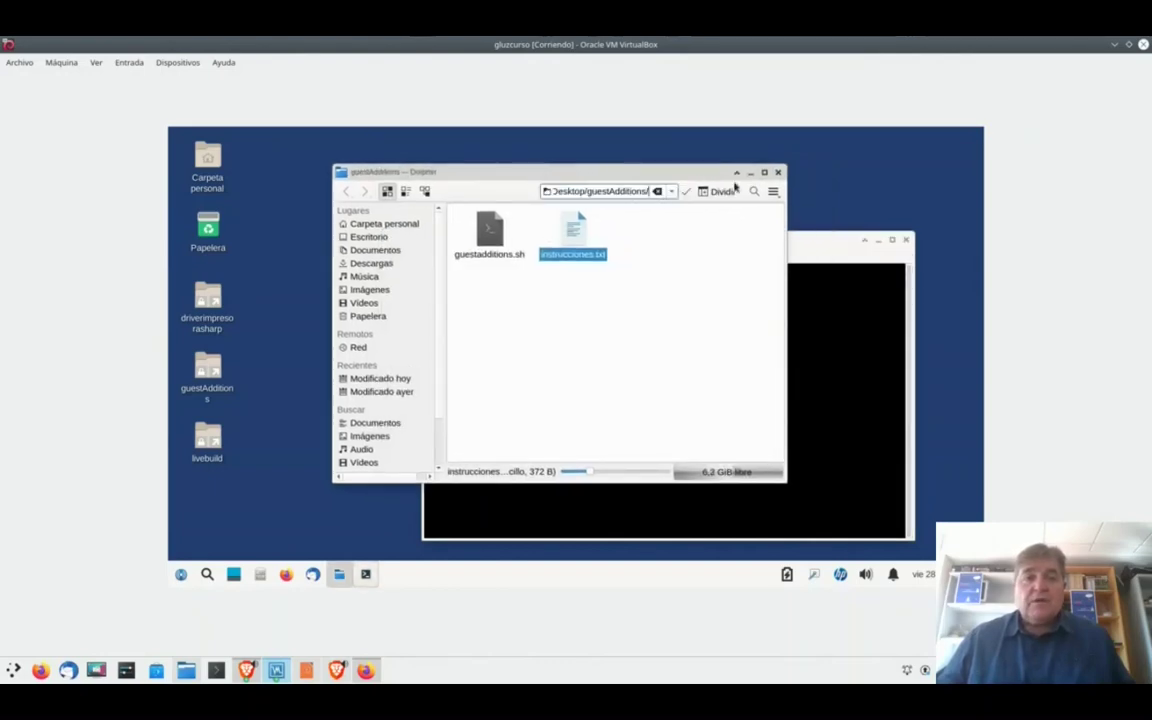
pyautogui.click(764, 172)
pyautogui.moveTo(521, 157); pyautogui.dragTo(292, 155)
pyautogui.hotkey('ctrl', 'c')
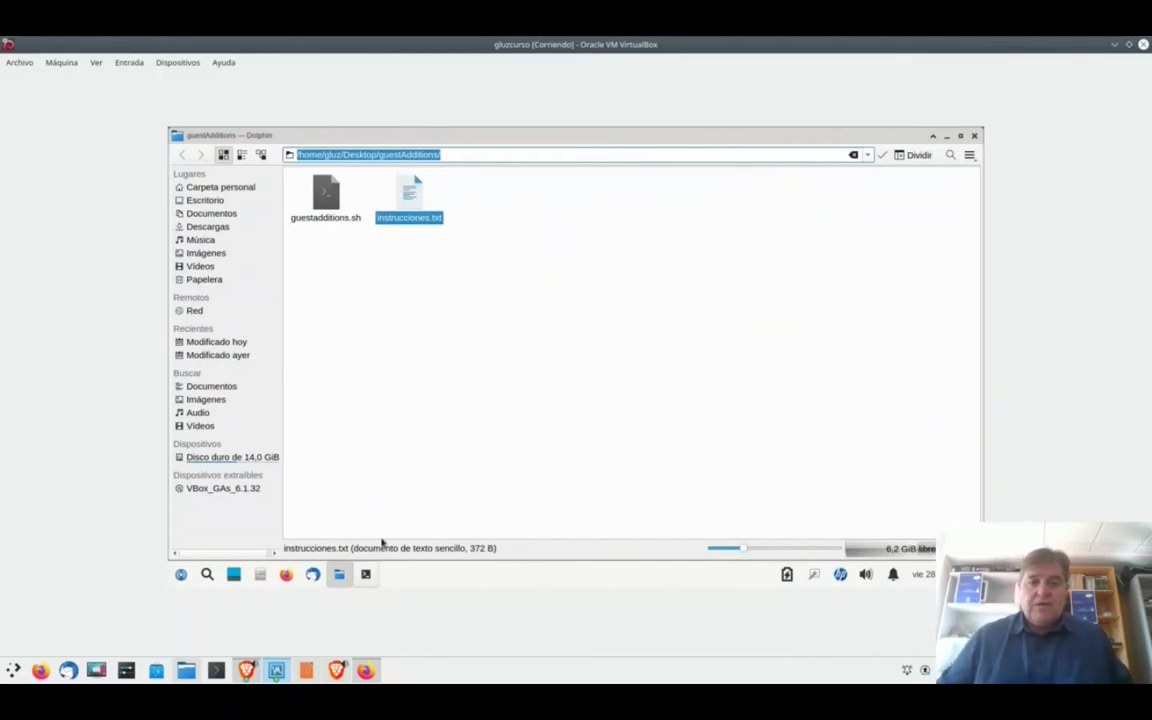
pyautogui.click(368, 574)
# Step: Change into the guestAdditions folder with cd and the pasted path
pyautogui.write('cd')
pyautogui.rightClick(548, 297)
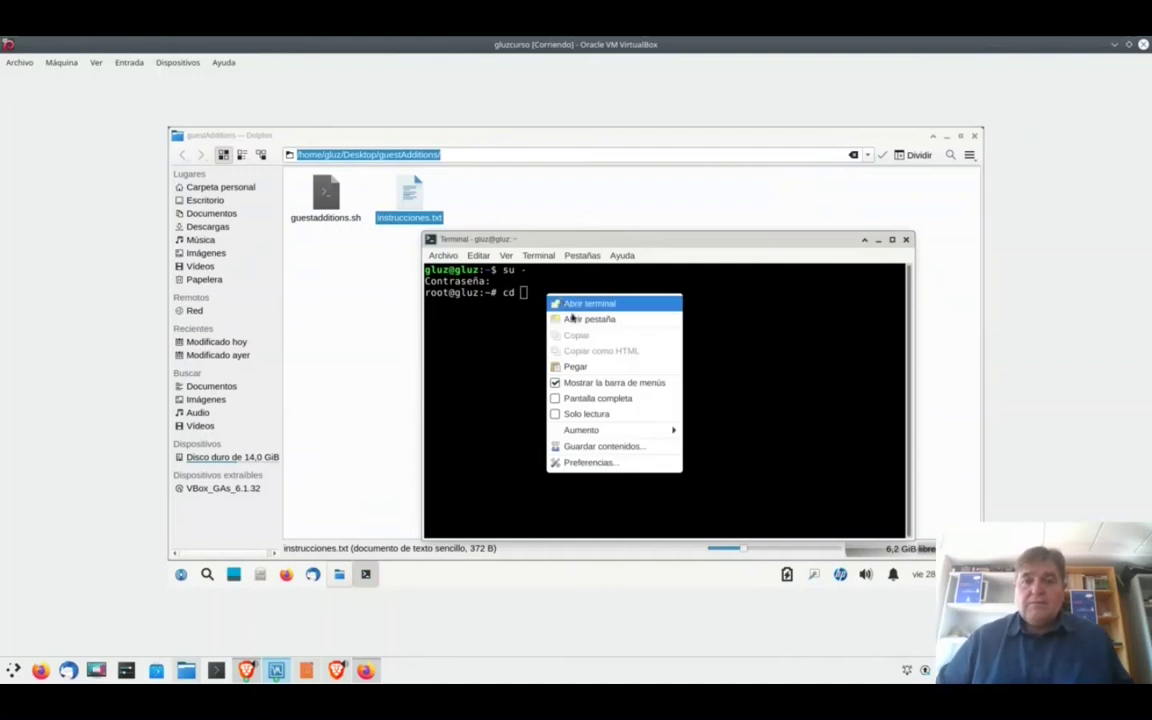
pyautogui.click(576, 365)
pyautogui.press('Return')
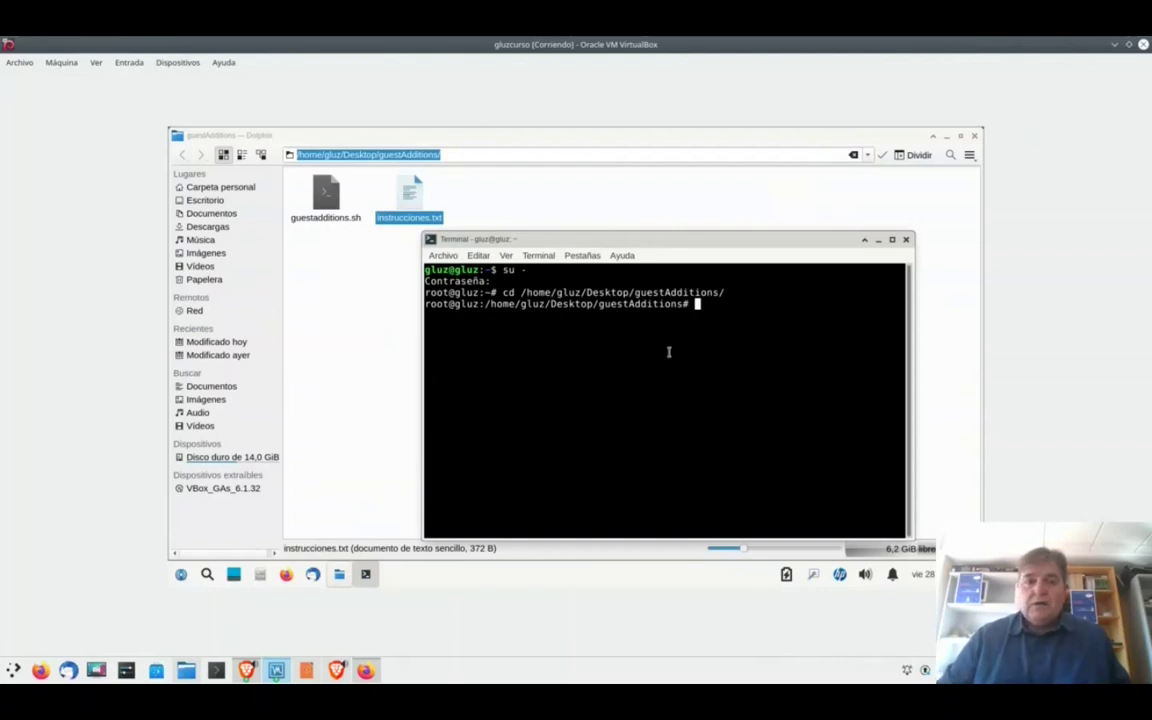
# Step: Run ./guestadditions.sh and review its output as it builds the 6.1.32 modules
pyautogui.write('./')
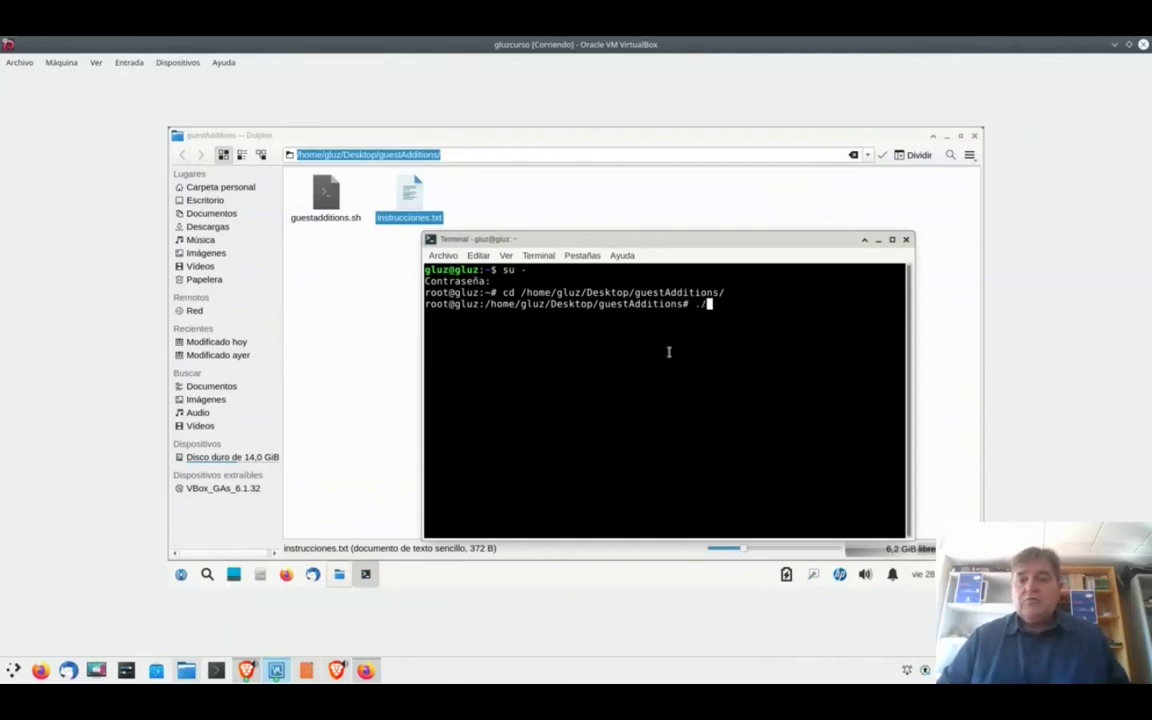
pyautogui.write('g')
pyautogui.press('Tab')
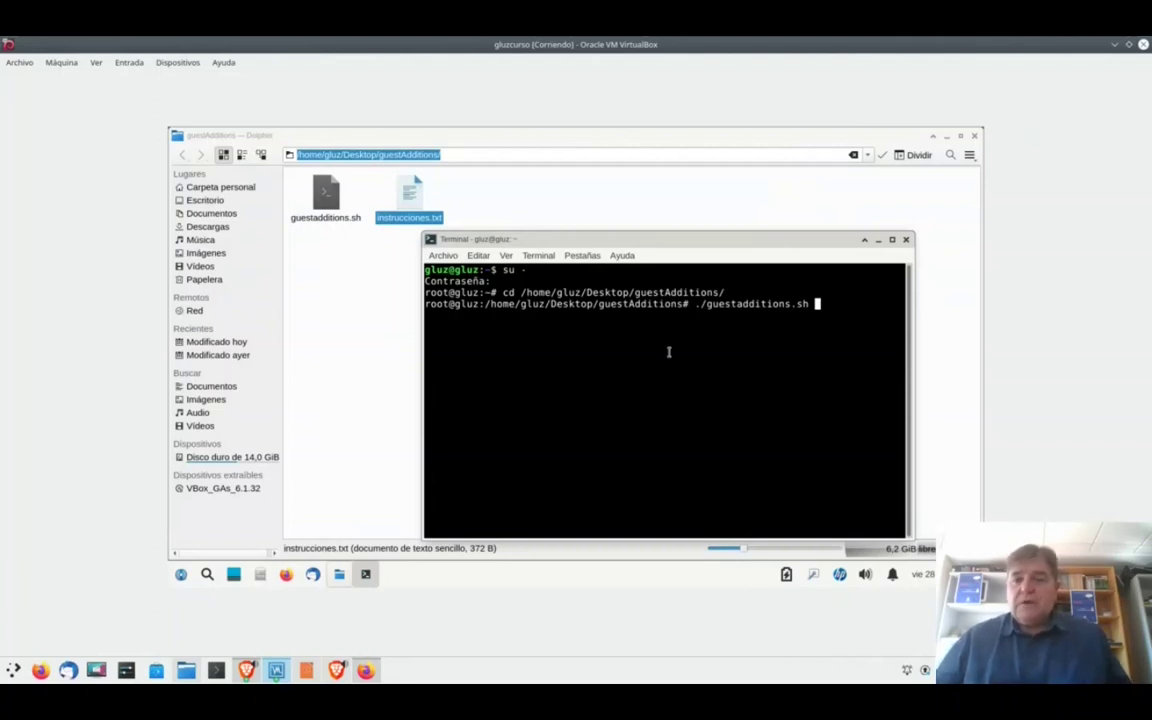
pyautogui.press('Return')
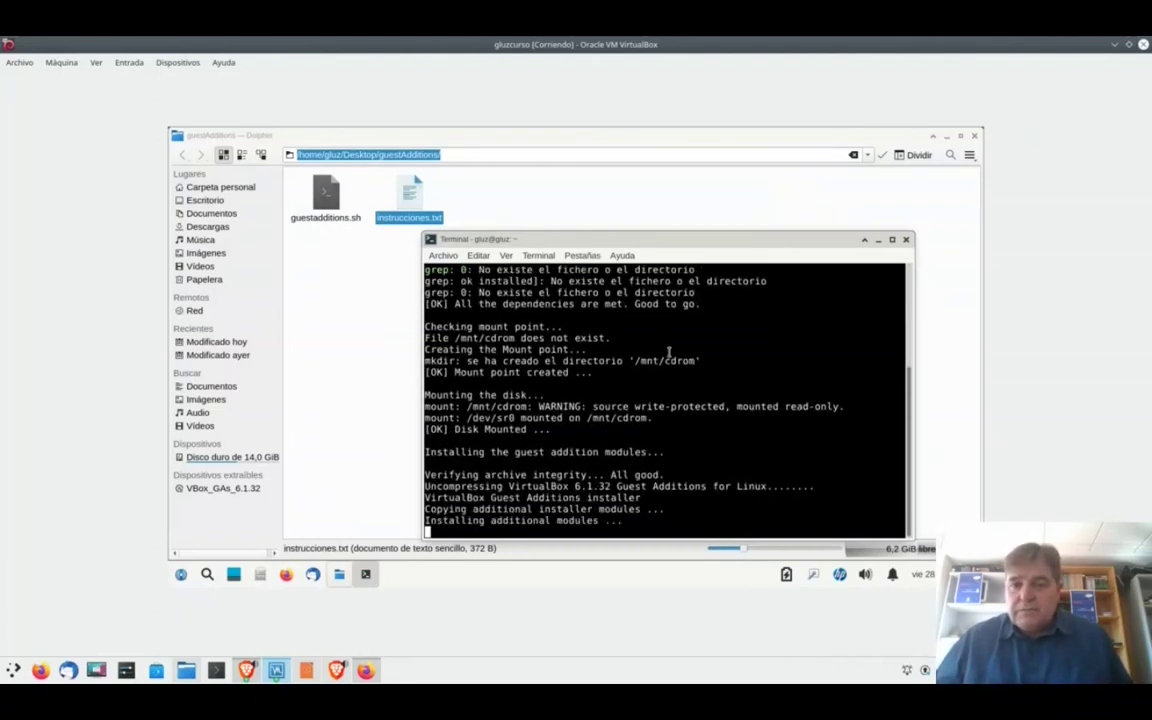
pyautogui.scroll(8, 864, 352)
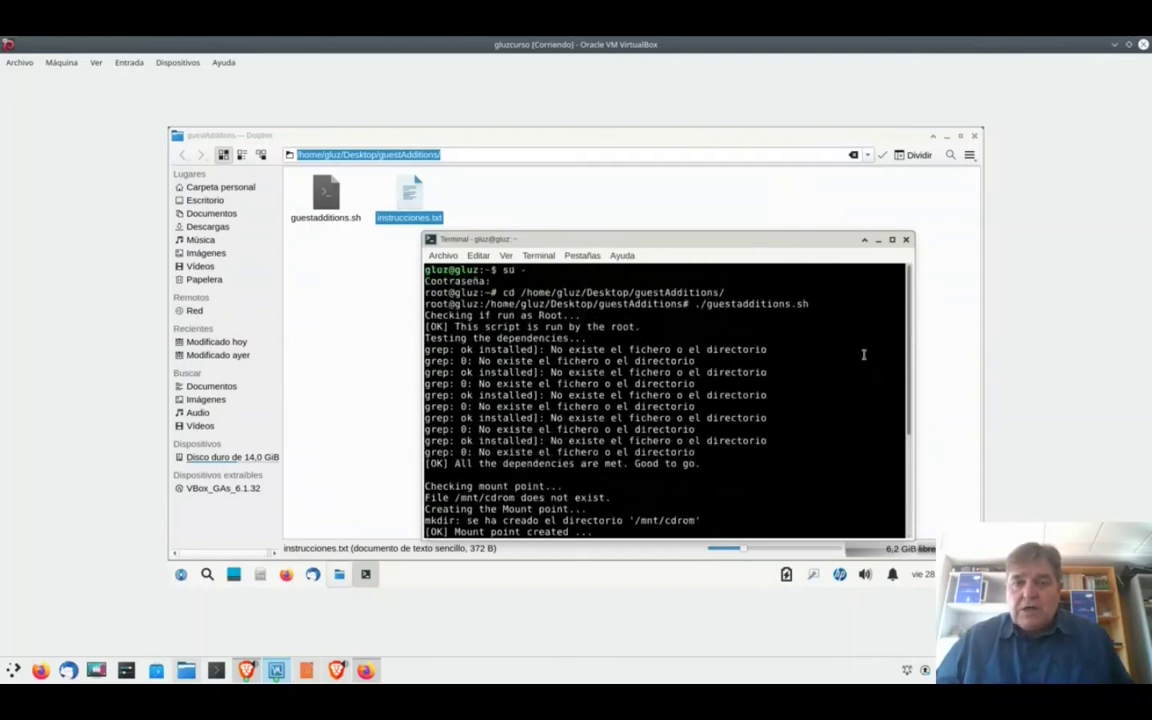
pyautogui.scroll(-12, 864, 352)
pyautogui.scroll(3, 753, 310)
pyautogui.scroll(4, 753, 310)
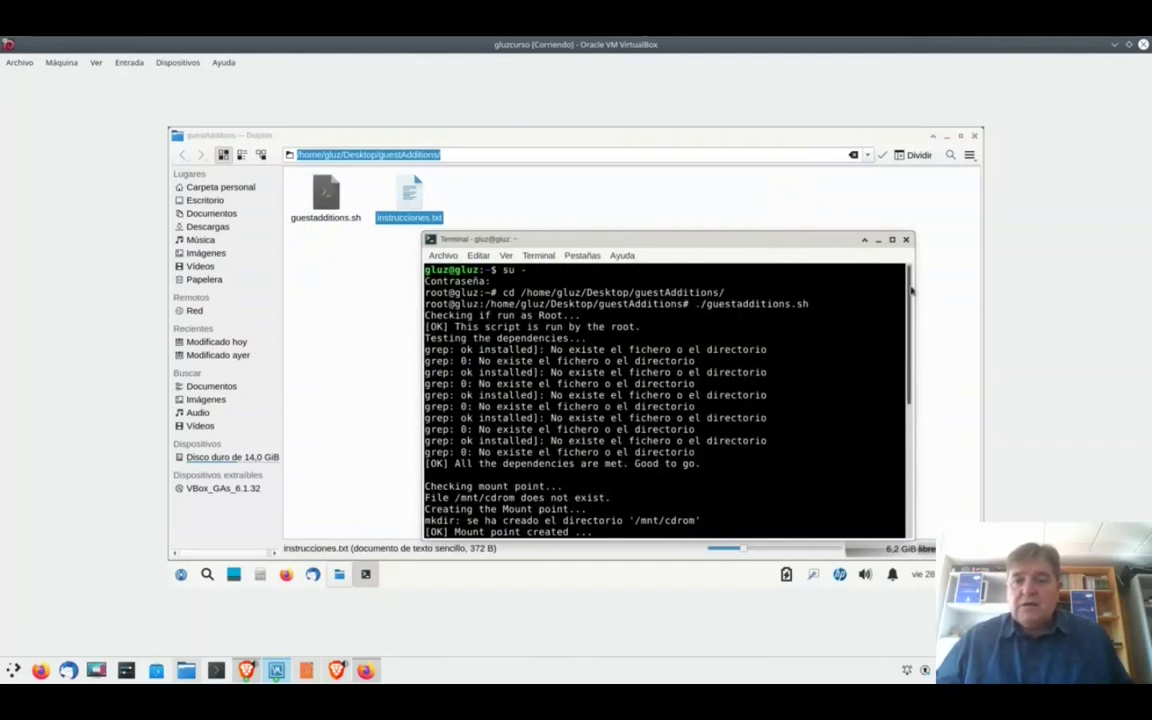
pyautogui.moveTo(910, 287)
pyautogui.mouseDown()
pyautogui.moveTo(908, 415)
pyautogui.moveTo(903, 280)
pyautogui.mouseUp()
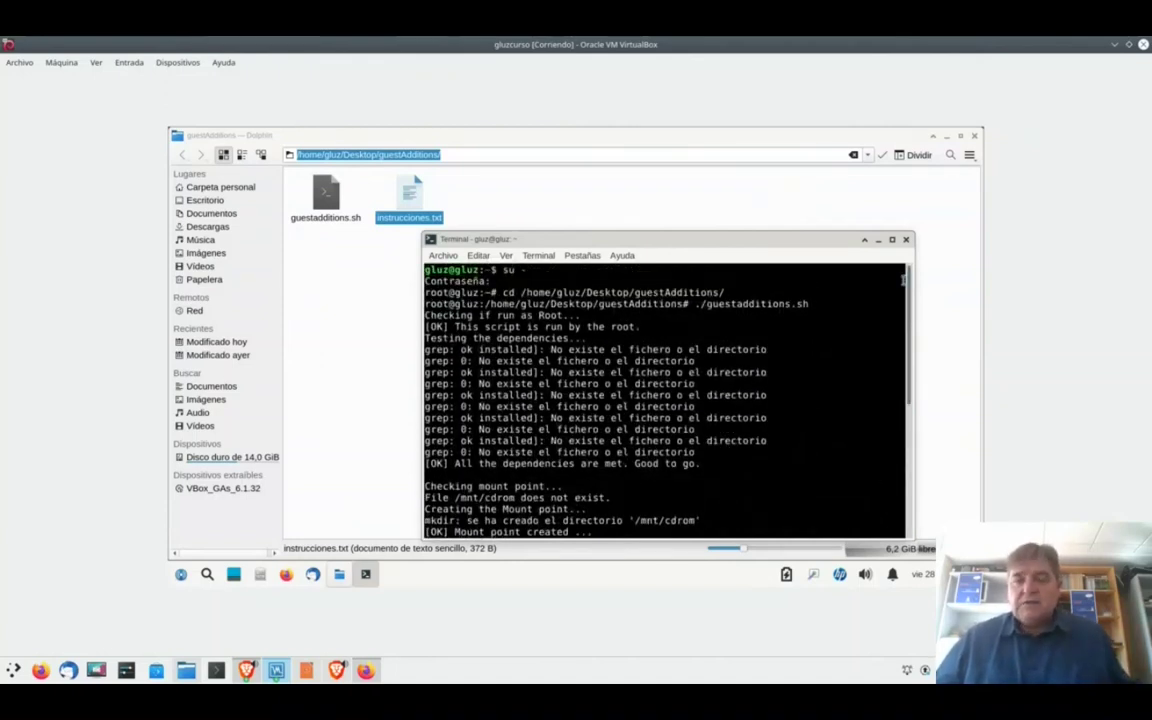
pyautogui.moveTo(908, 280); pyautogui.dragTo(911, 410)
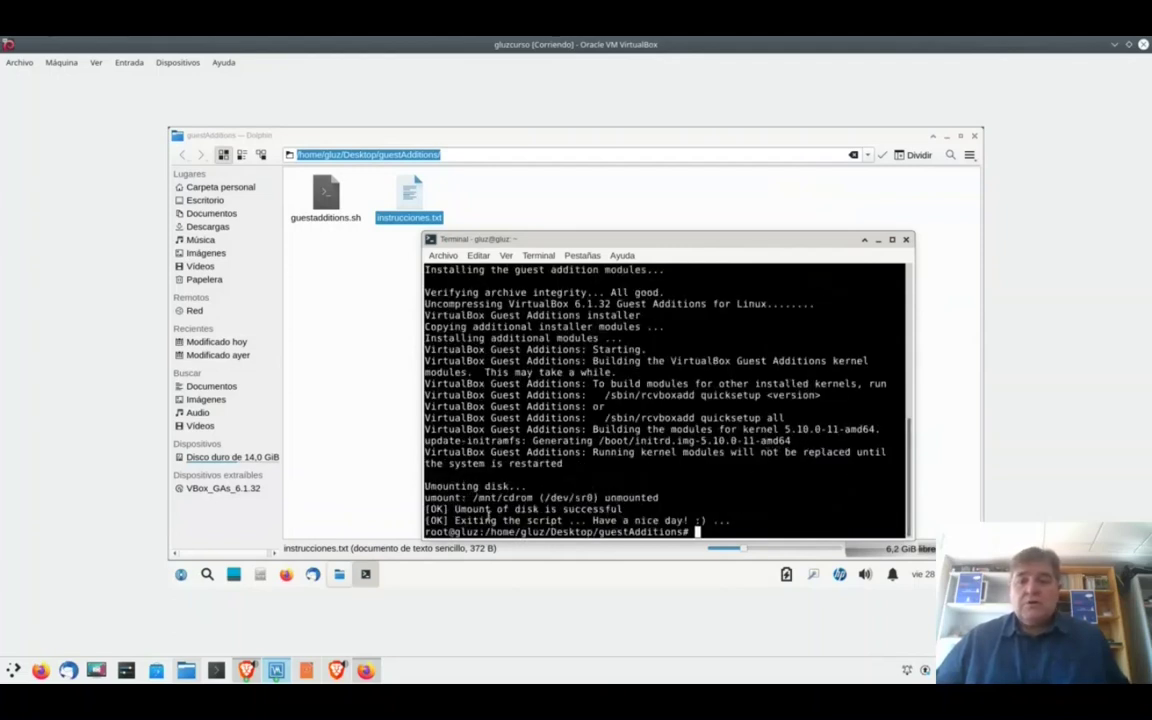
# Step: Close the terminal with Cerrar ventana and restart the guest via Reiniciar
pyautogui.click(909, 242)
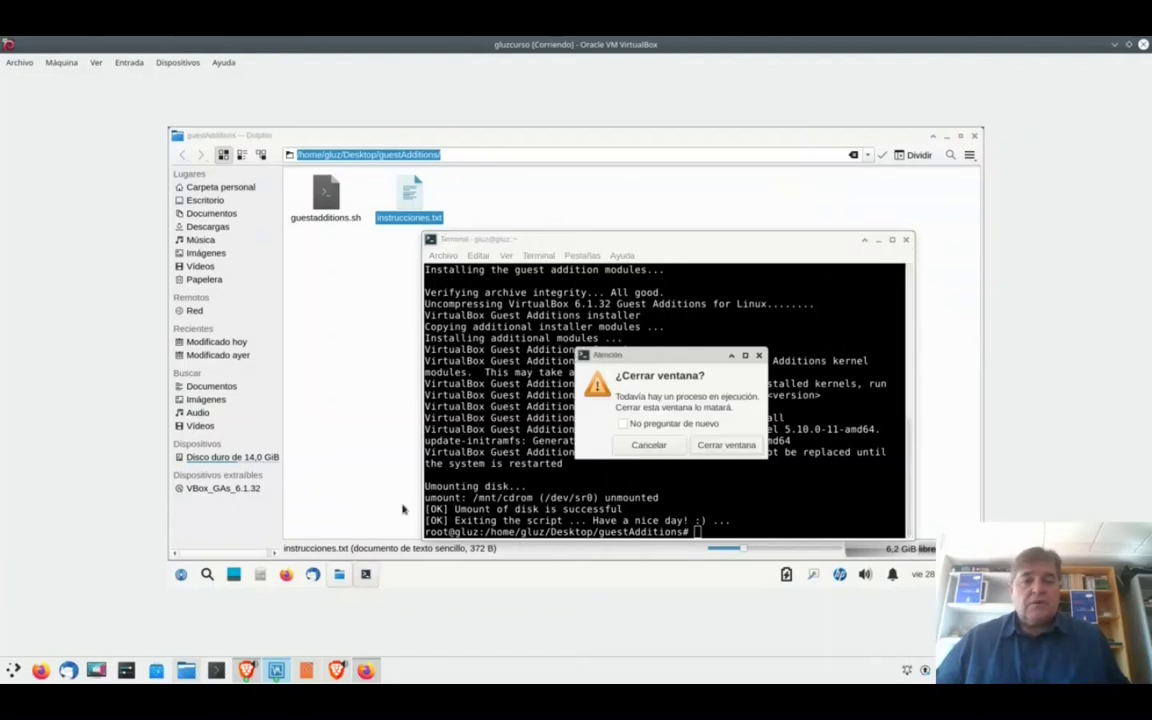
pyautogui.click(726, 449)
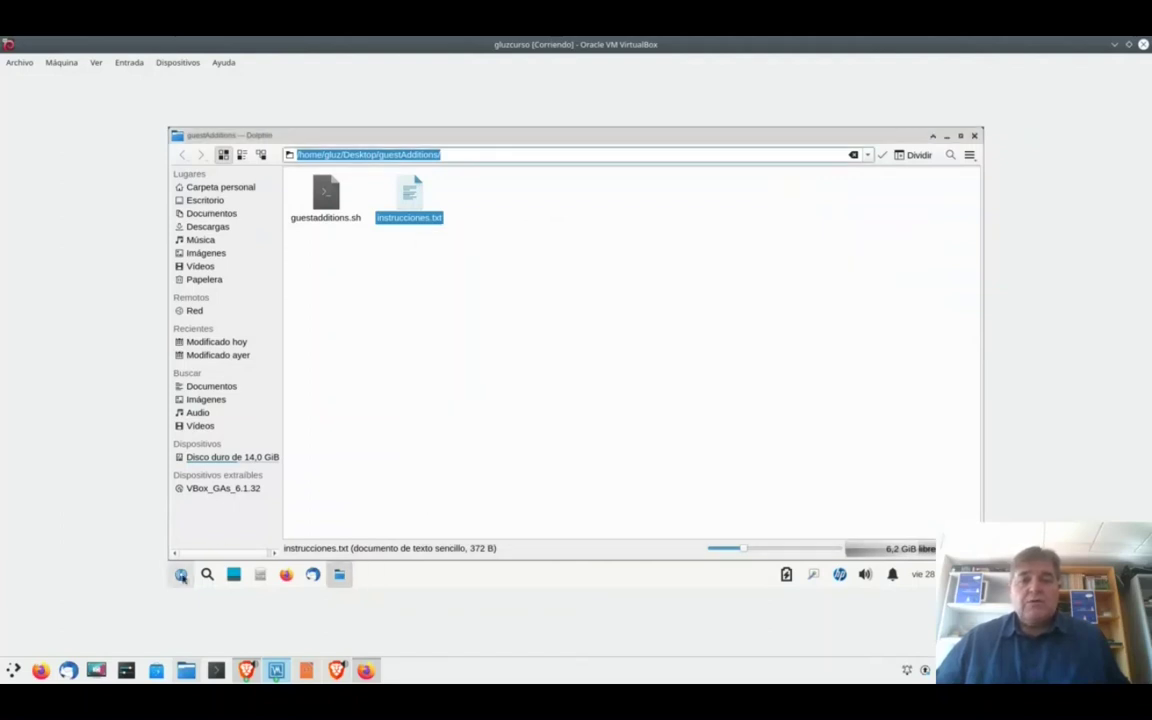
pyautogui.click(181, 575)
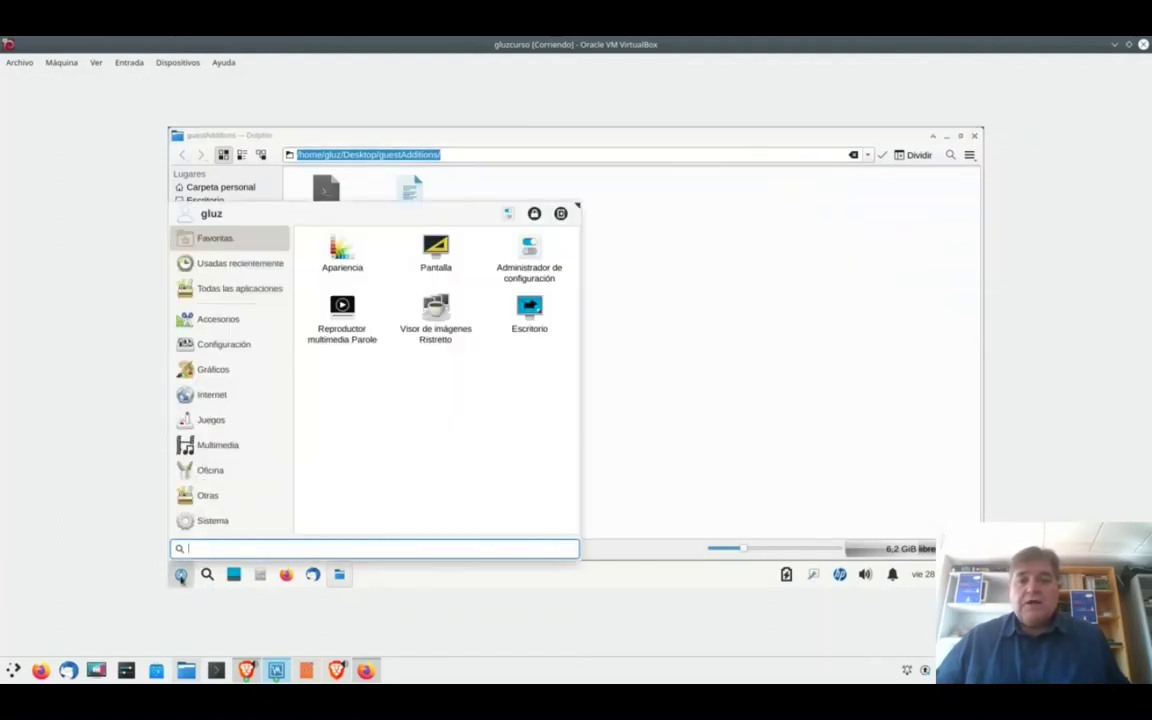
pyautogui.click(561, 213)
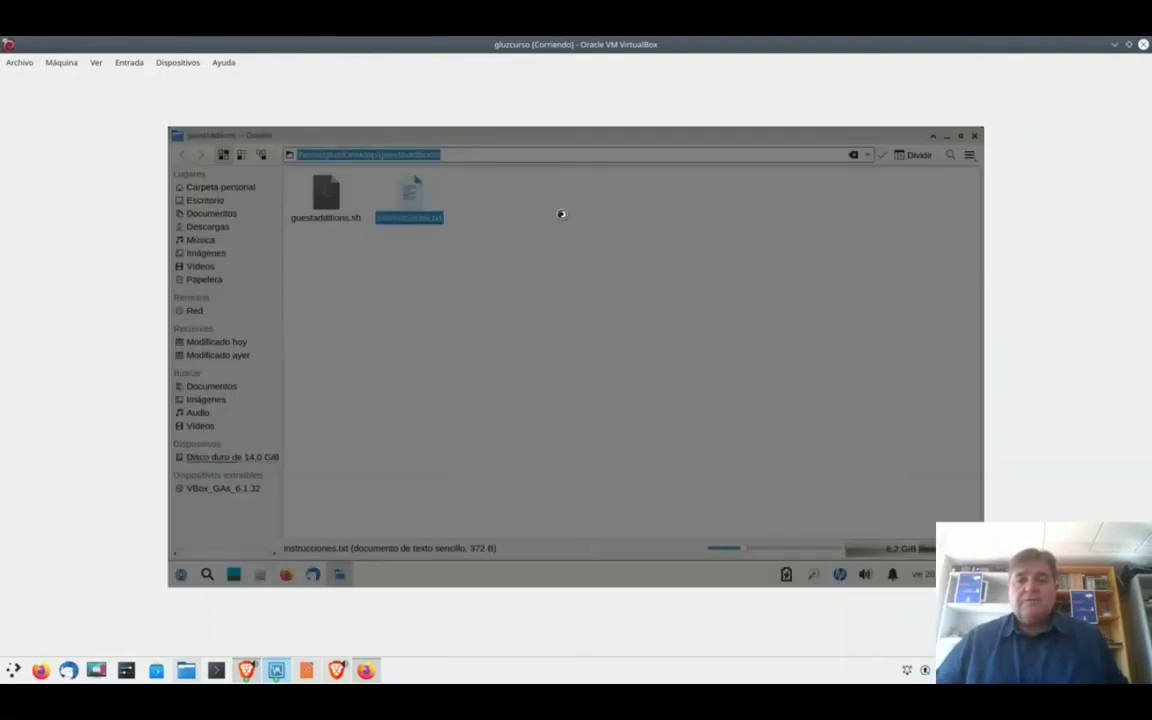
pyautogui.click(599, 301)
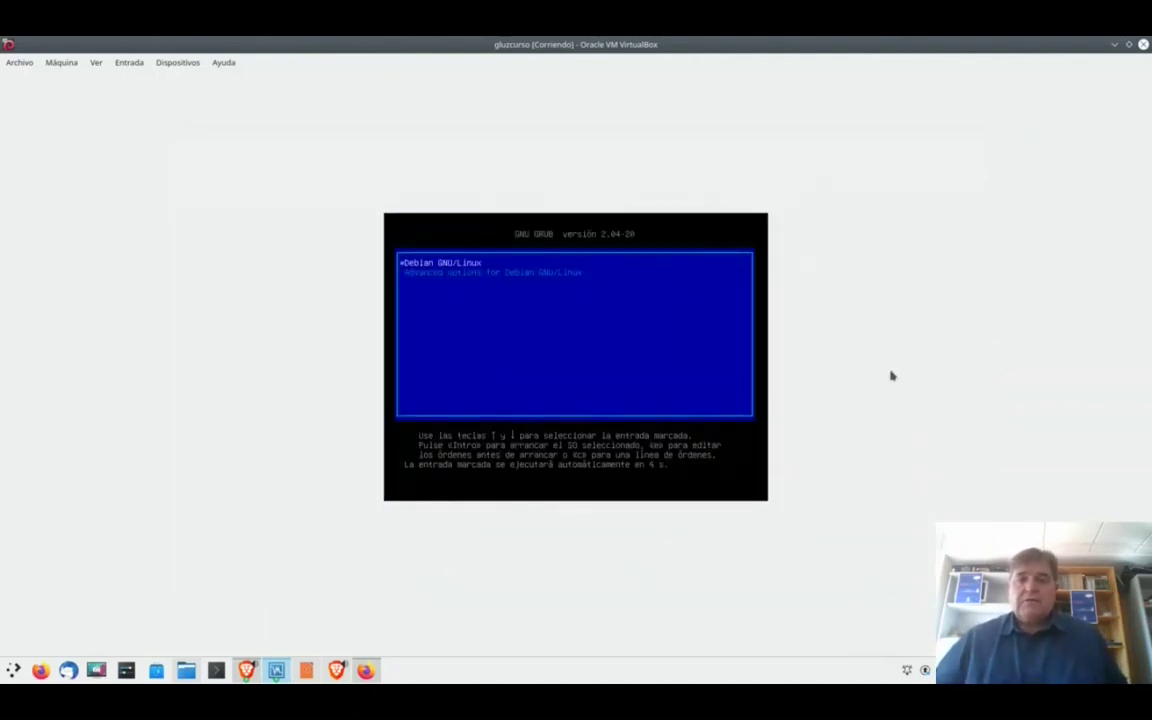
# Step: Boot from GRUB, log back into the guest, and restore the VirtualBox window
pyautogui.press('Return')
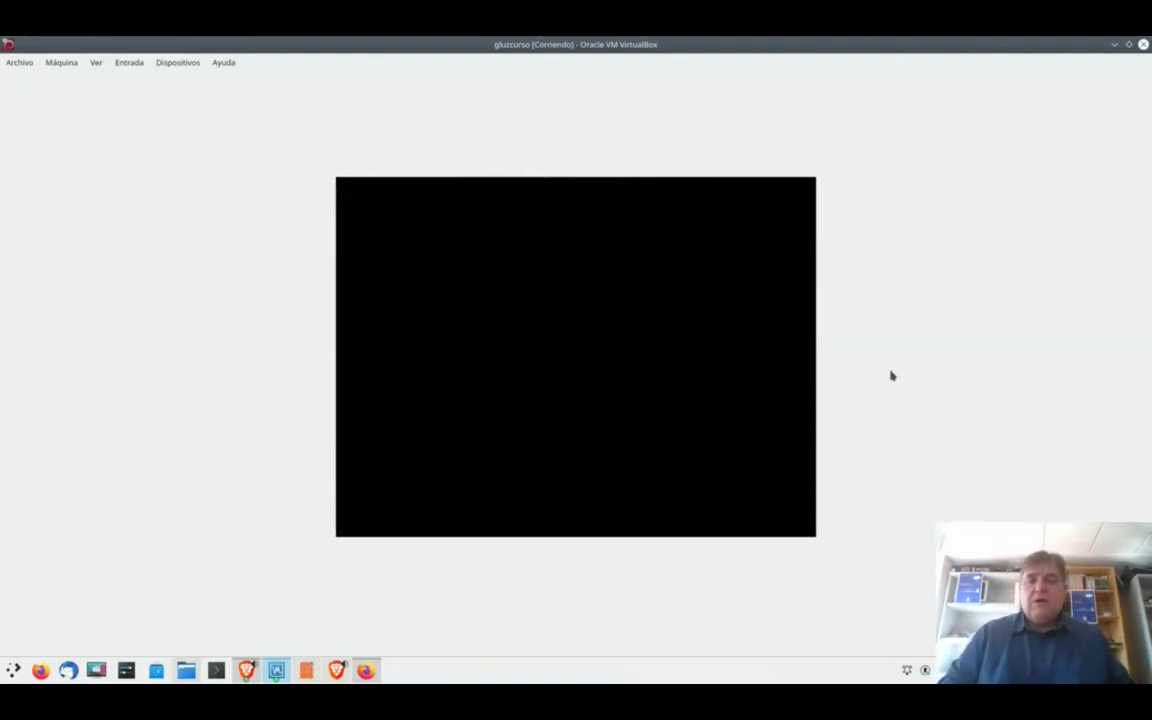
pyautogui.press('Tab')
pyautogui.write('*')
pyautogui.press('Return')
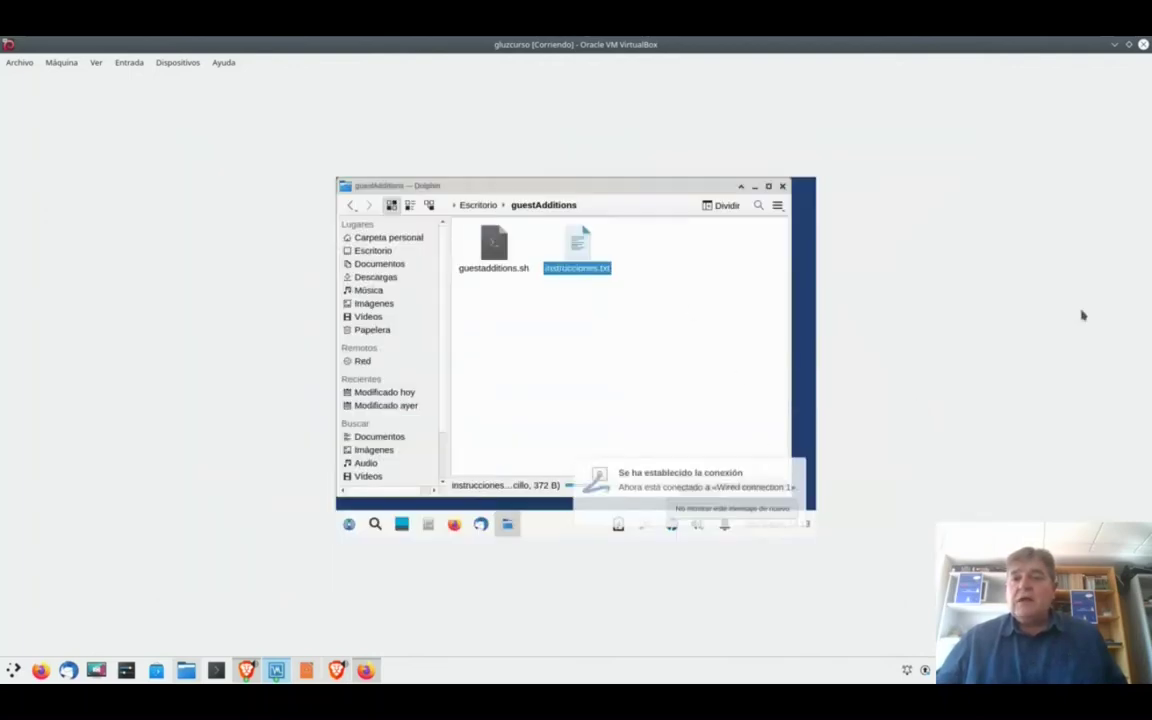
pyautogui.click(1128, 44)
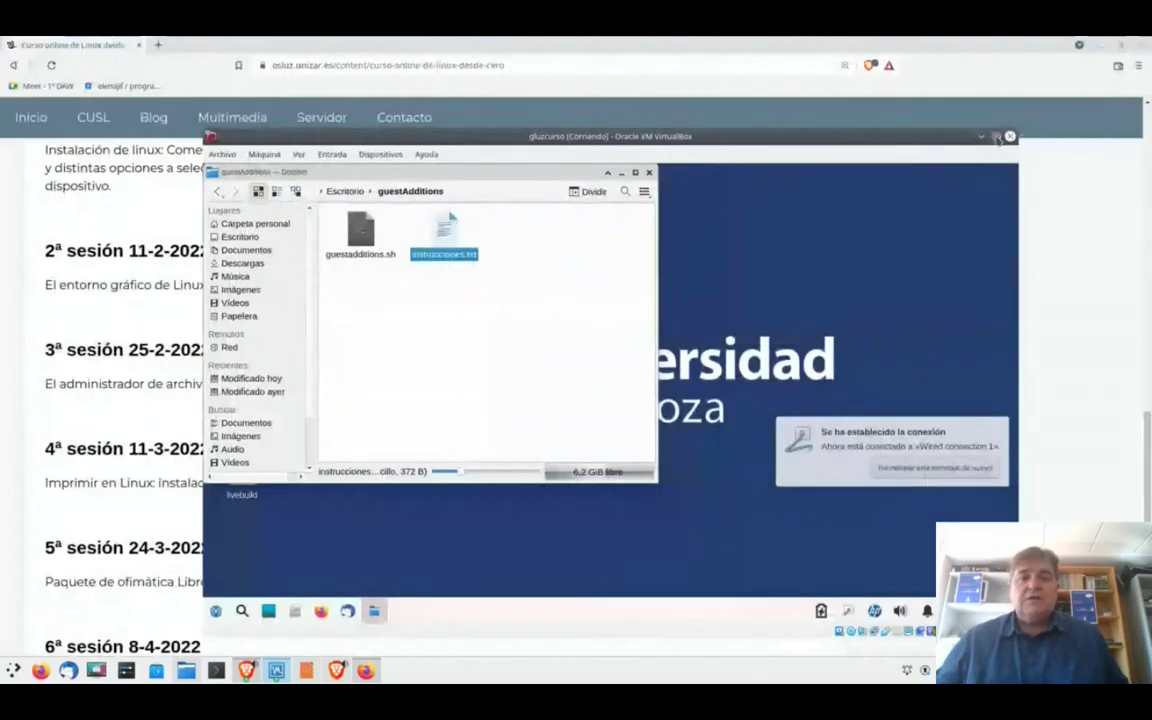
# Step: Maximize VirtualBox so the guest desktop auto-resizes, then center and minimize Dolphin
pyautogui.click(996, 137)
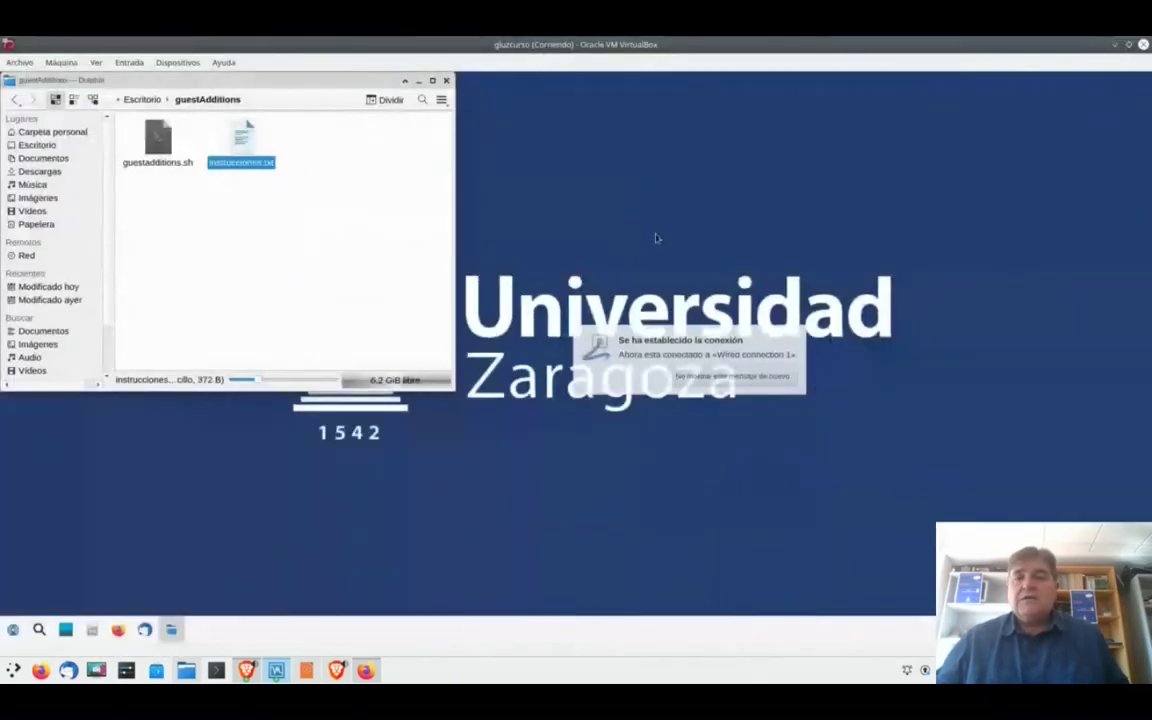
pyautogui.moveTo(344, 80); pyautogui.dragTo(674, 149)
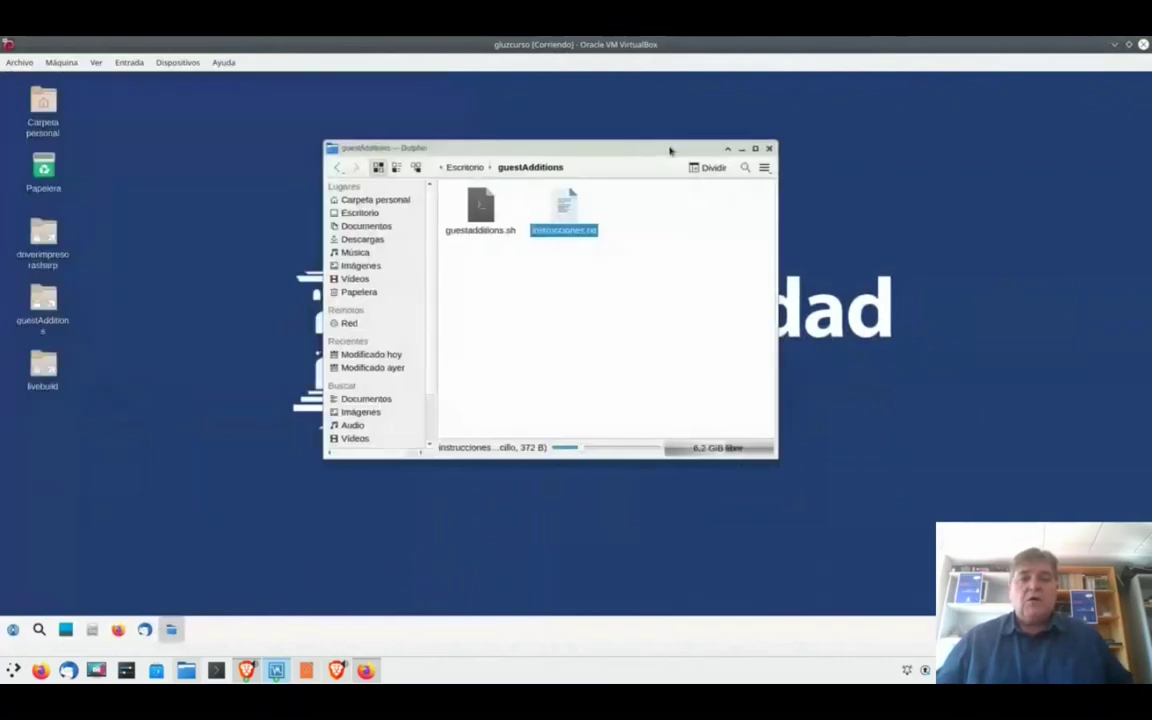
pyautogui.click(742, 151)
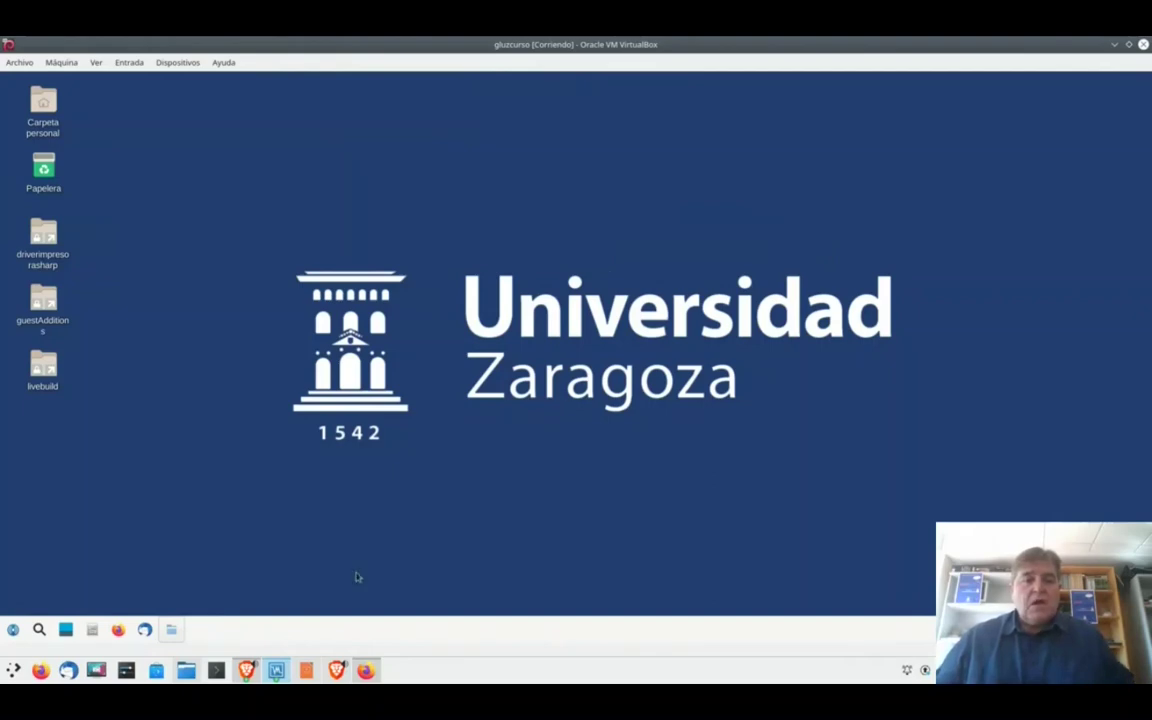
# Step: Switch to the Brave window to show the BigBlueButton meeting and its public chat
pyautogui.click(247, 671)
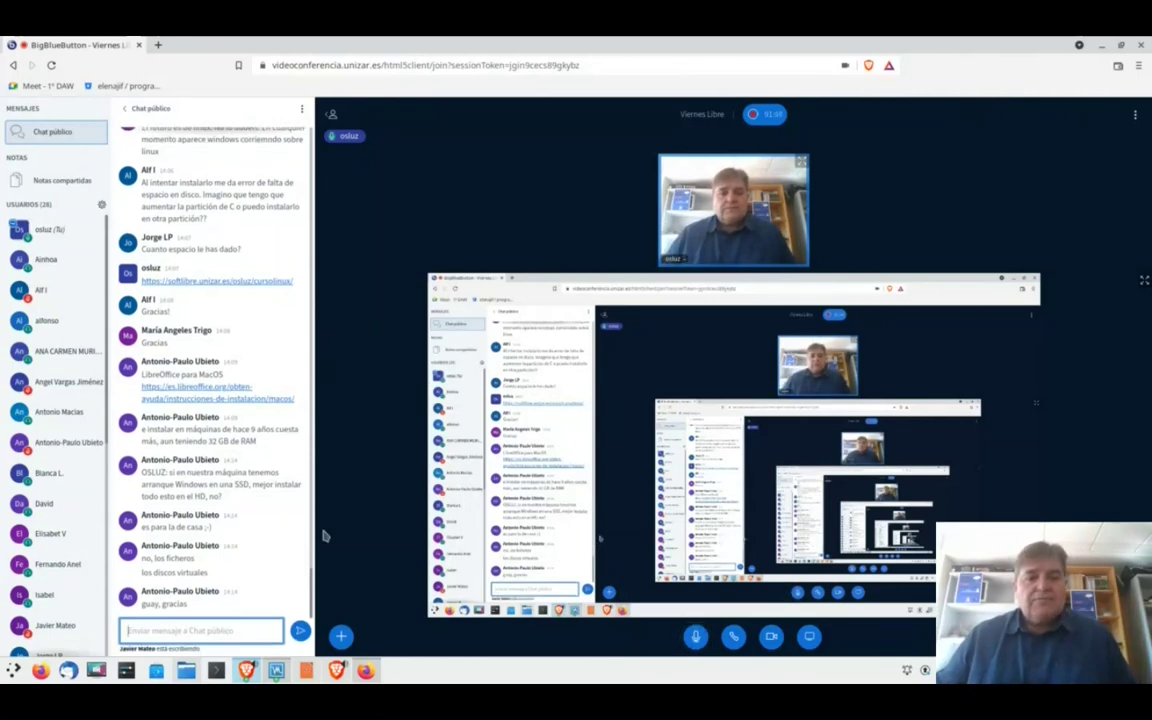
pyautogui.click(188, 671)
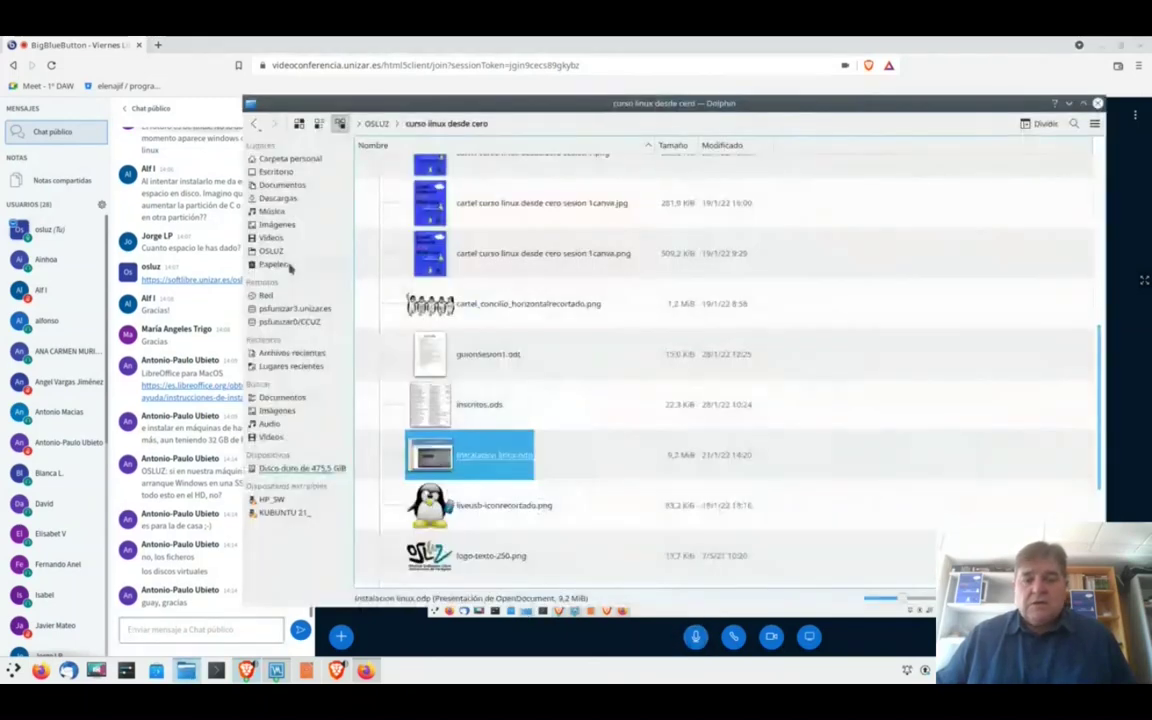
pyautogui.click(285, 159)
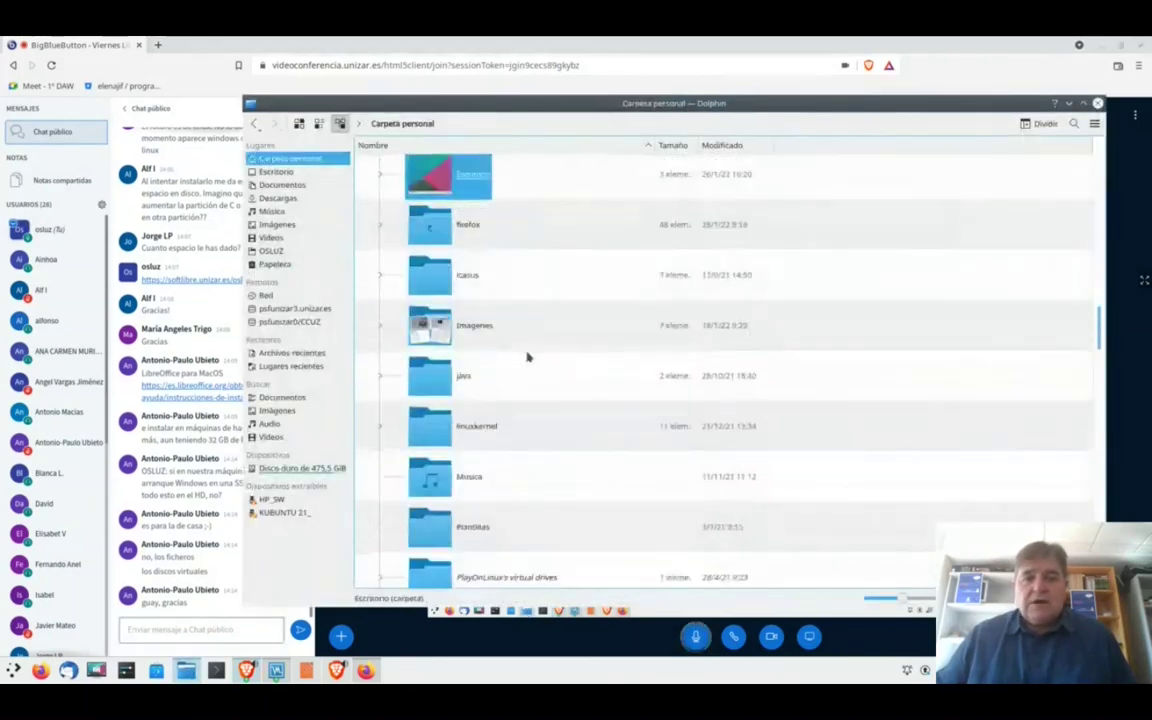
pyautogui.scroll(-3, 528, 357)
pyautogui.click(436, 445)
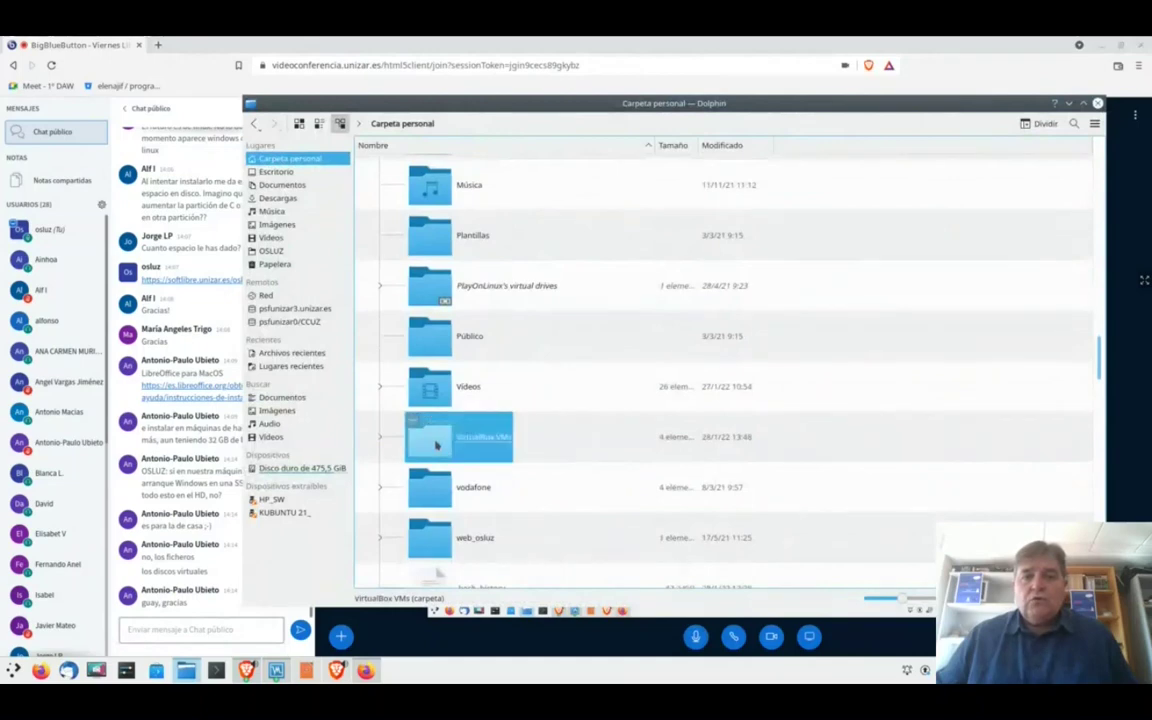
pyautogui.click(436, 445)
pyautogui.click(432, 229)
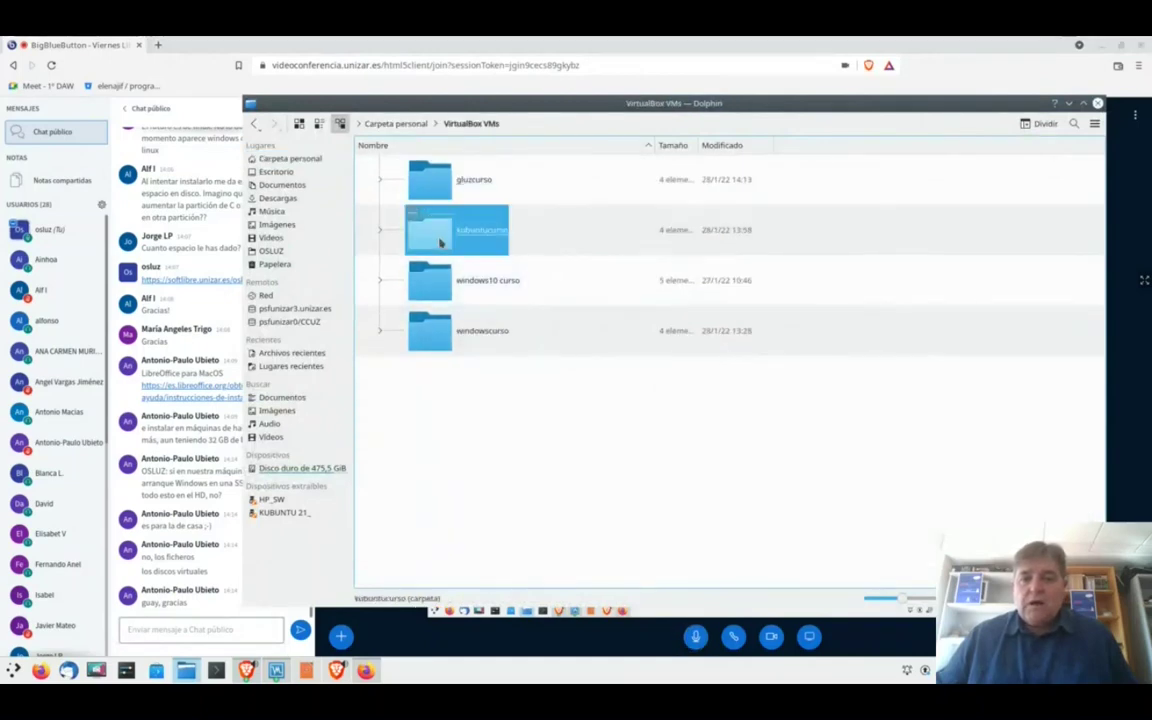
pyautogui.rightClick(432, 229)
pyautogui.click(478, 506)
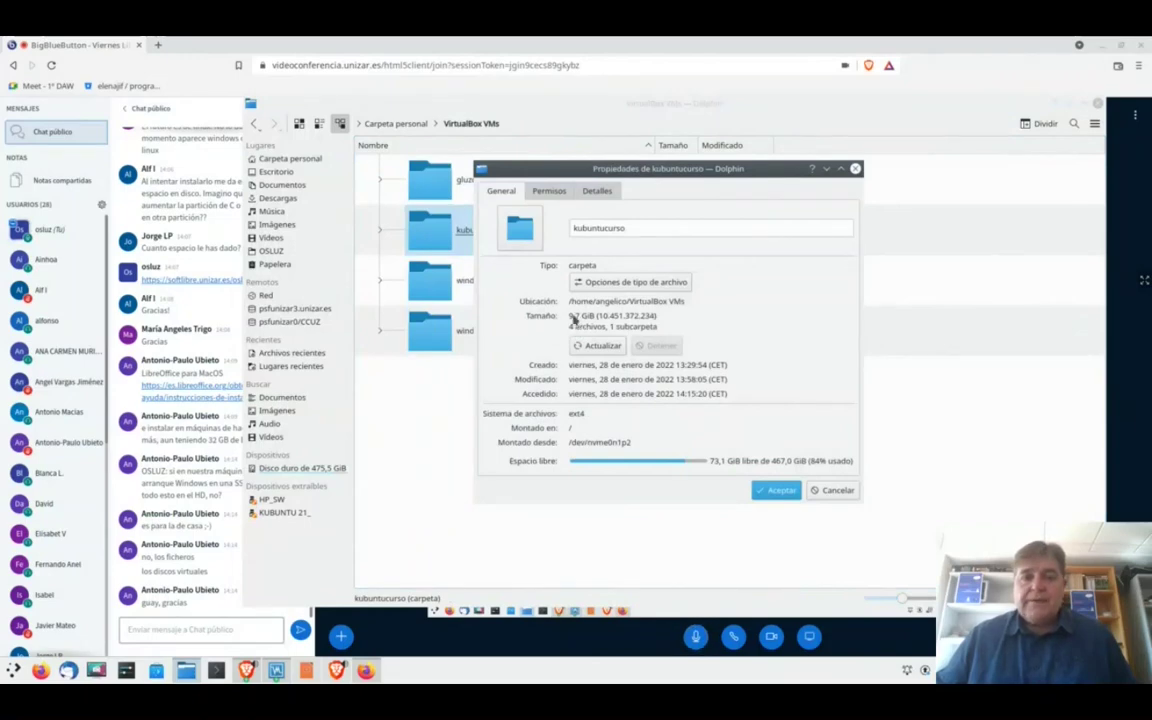
pyautogui.click(831, 490)
pyautogui.rightClick(445, 182)
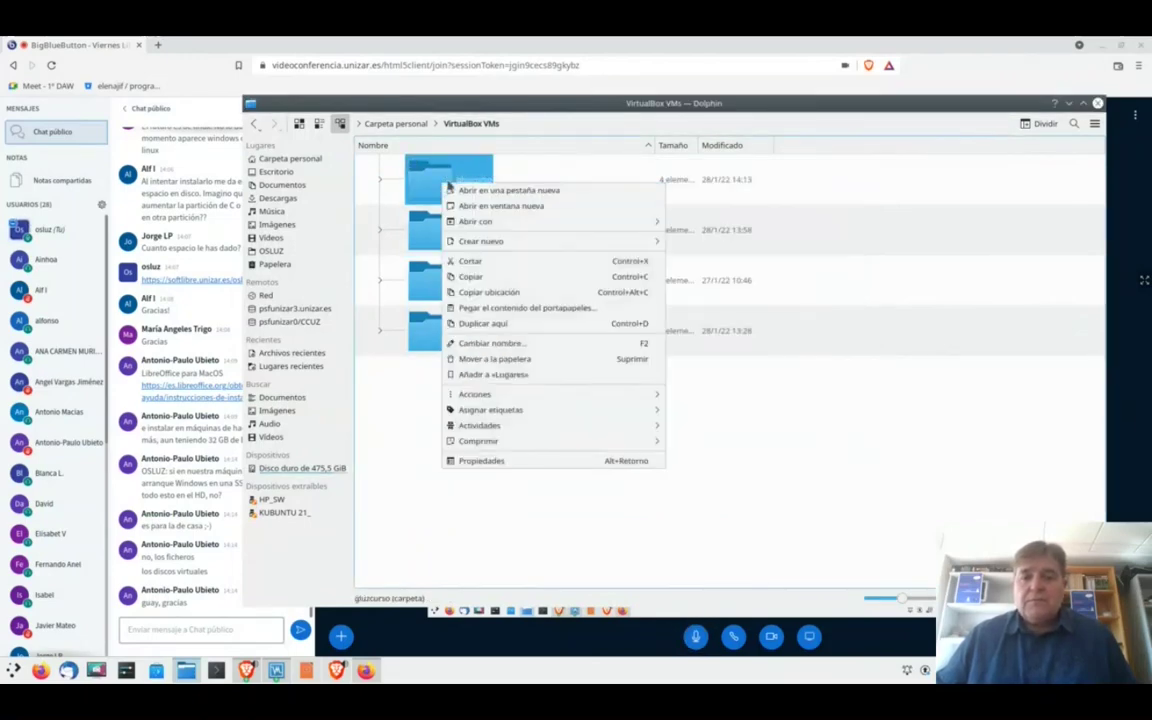
pyautogui.click(484, 461)
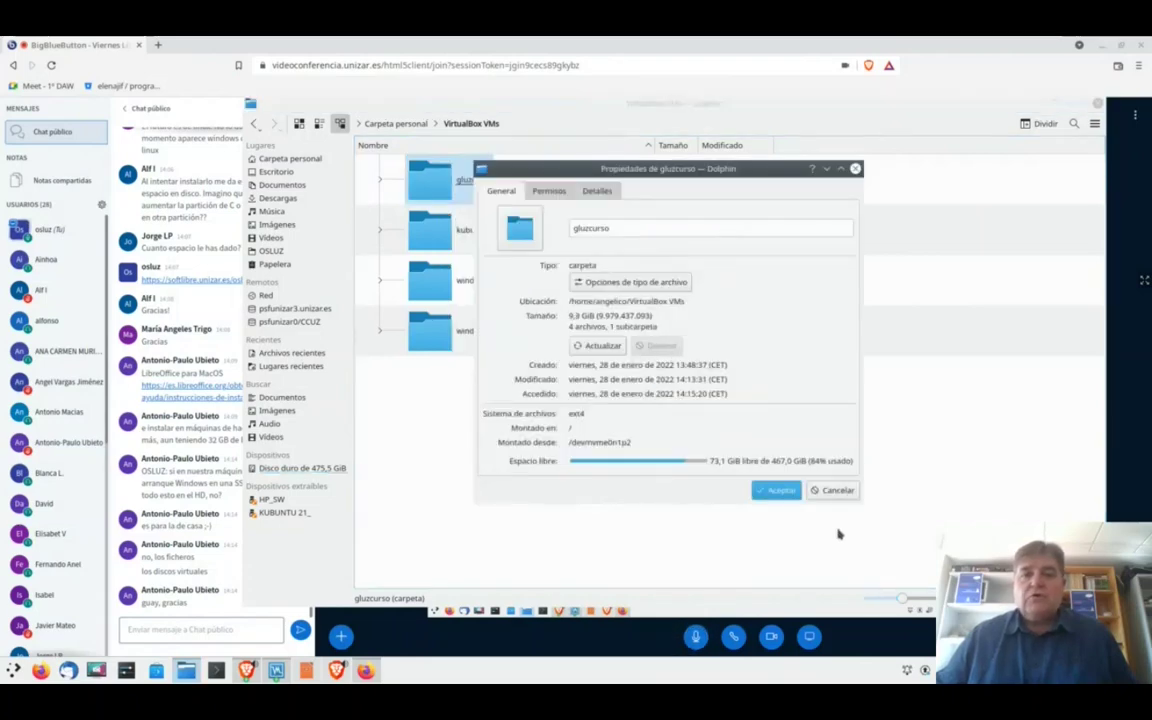
pyautogui.click(836, 491)
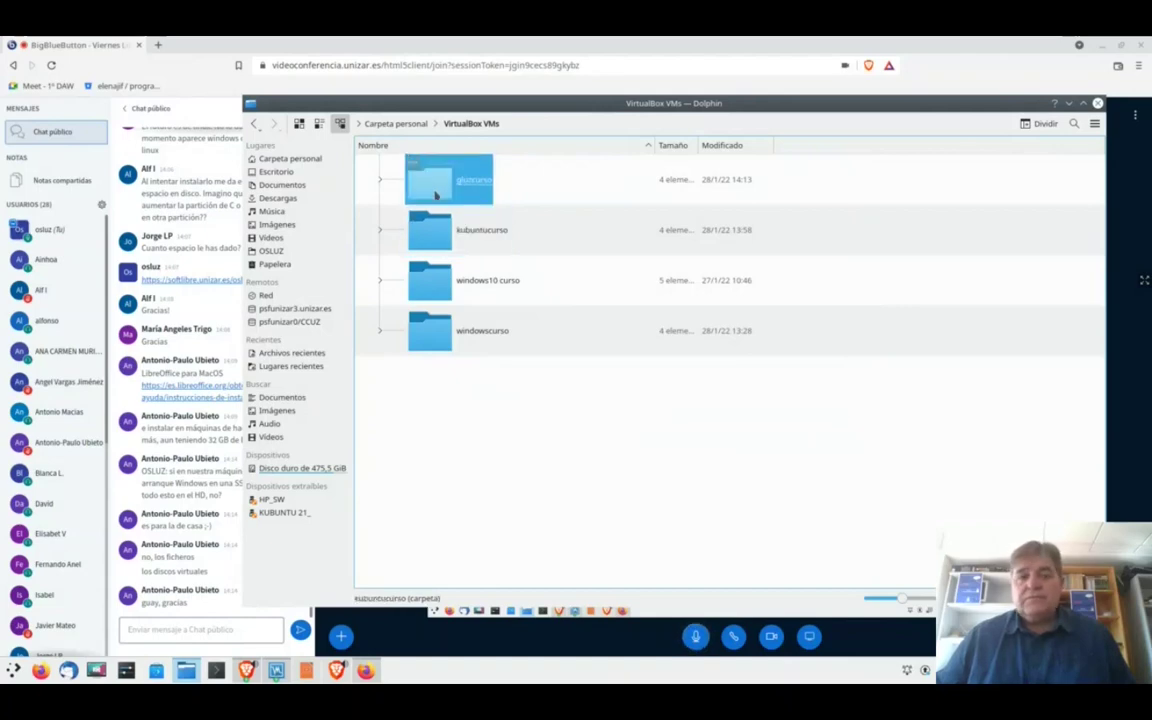
pyautogui.click(1069, 104)
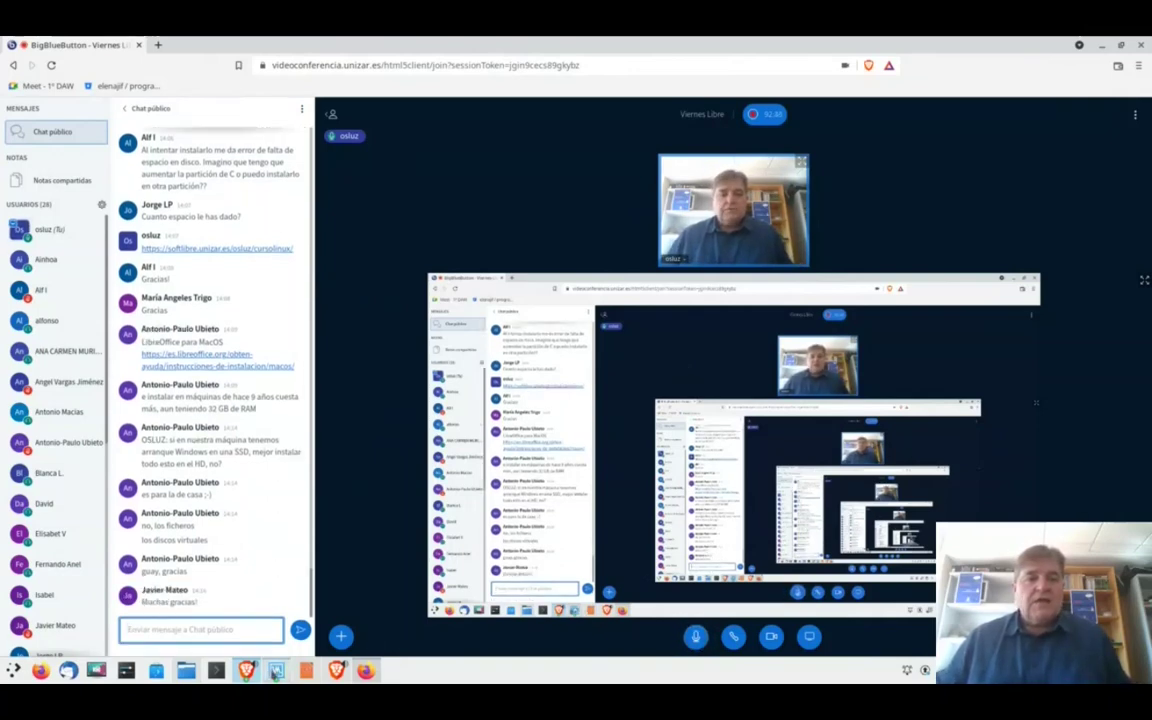
pyautogui.click(247, 671)
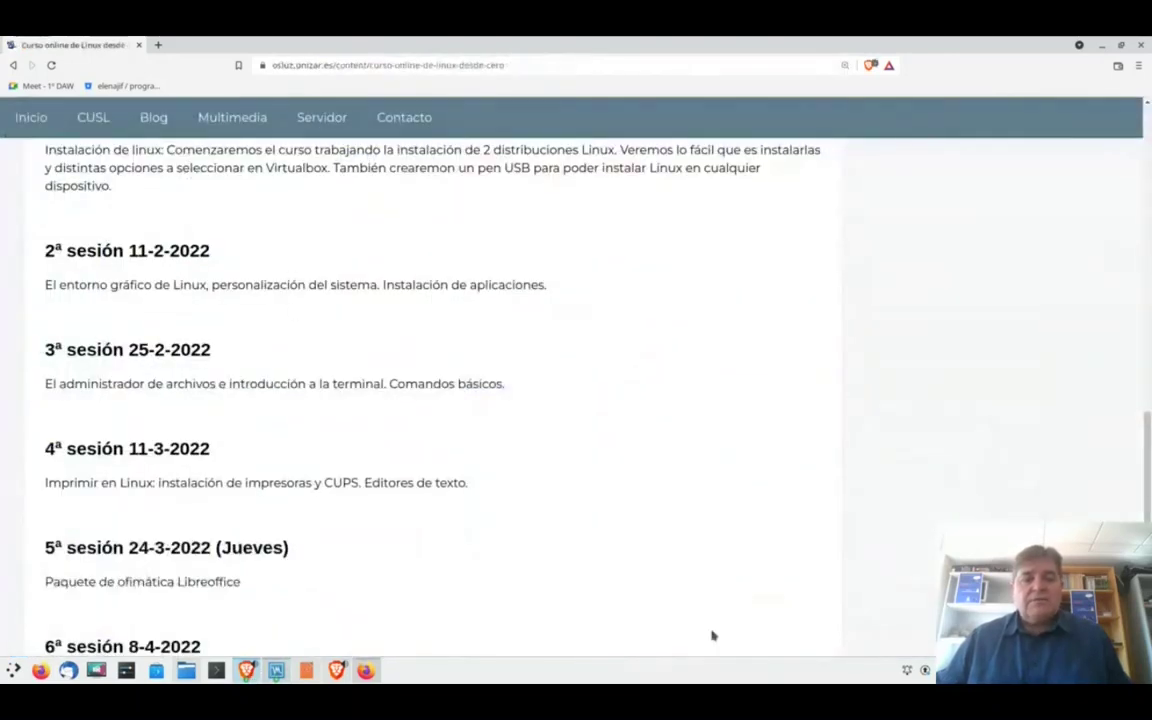
pyautogui.hotkey('alt', 'Tab')
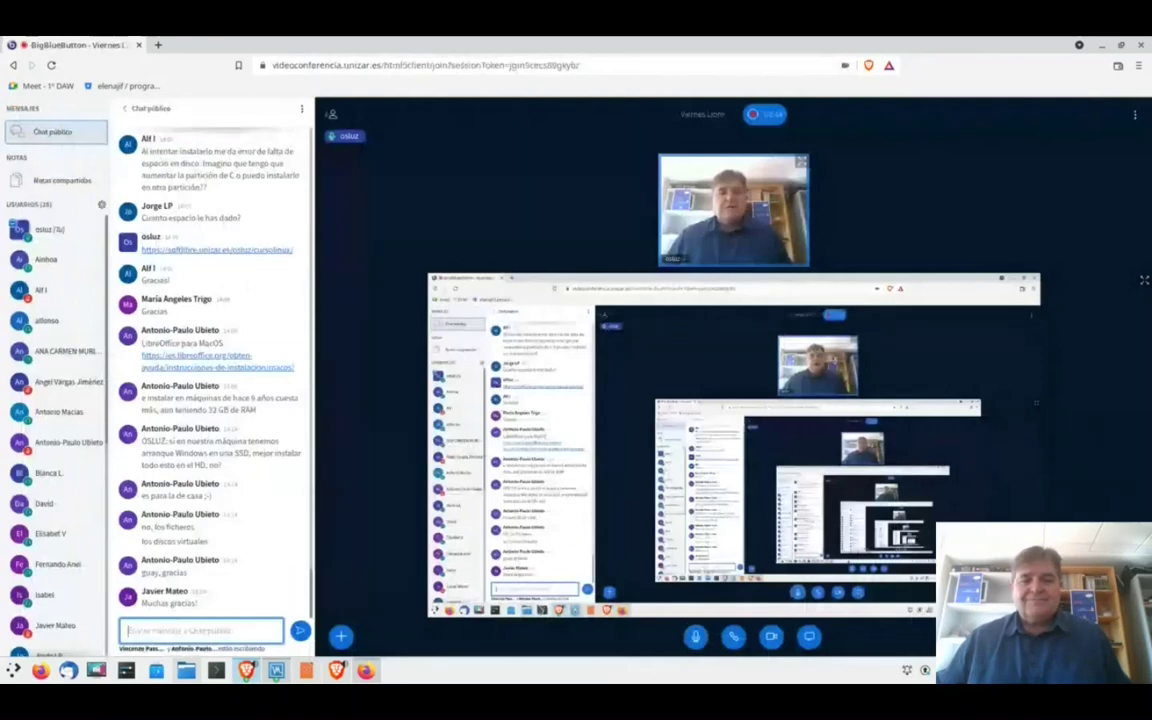